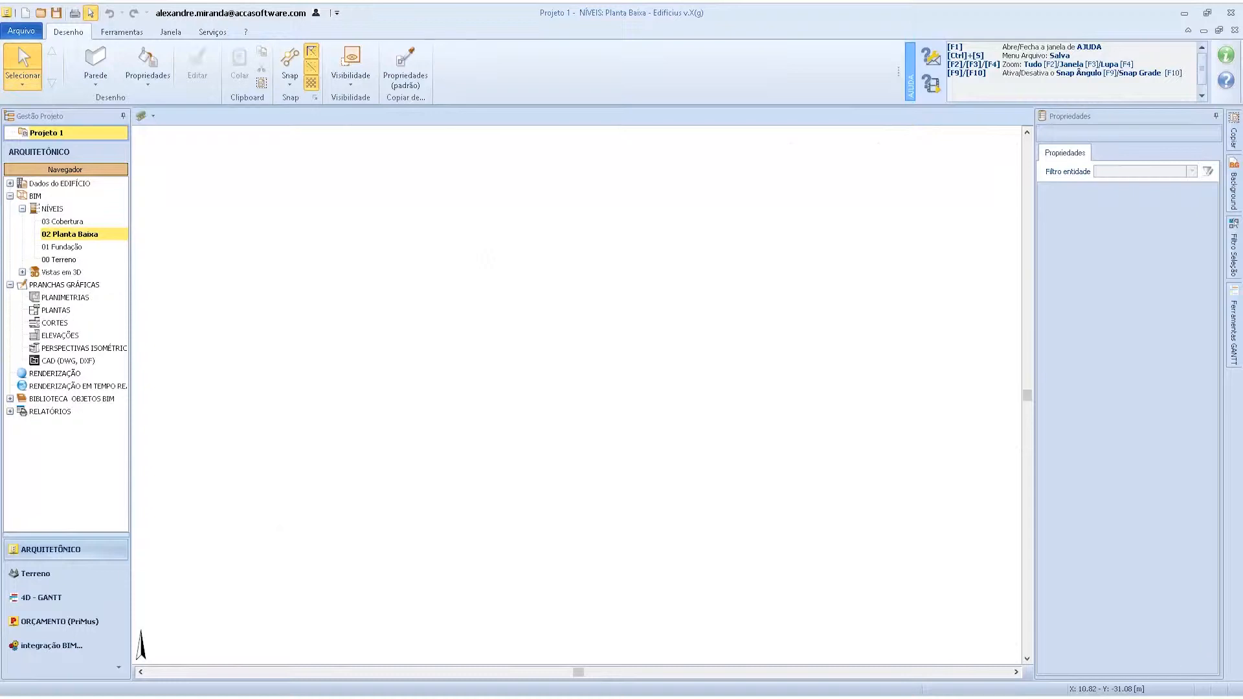
Switch to the Terreno environment and review the terrain objects offered for the LEVANTAMENTO level.
click(69, 578)
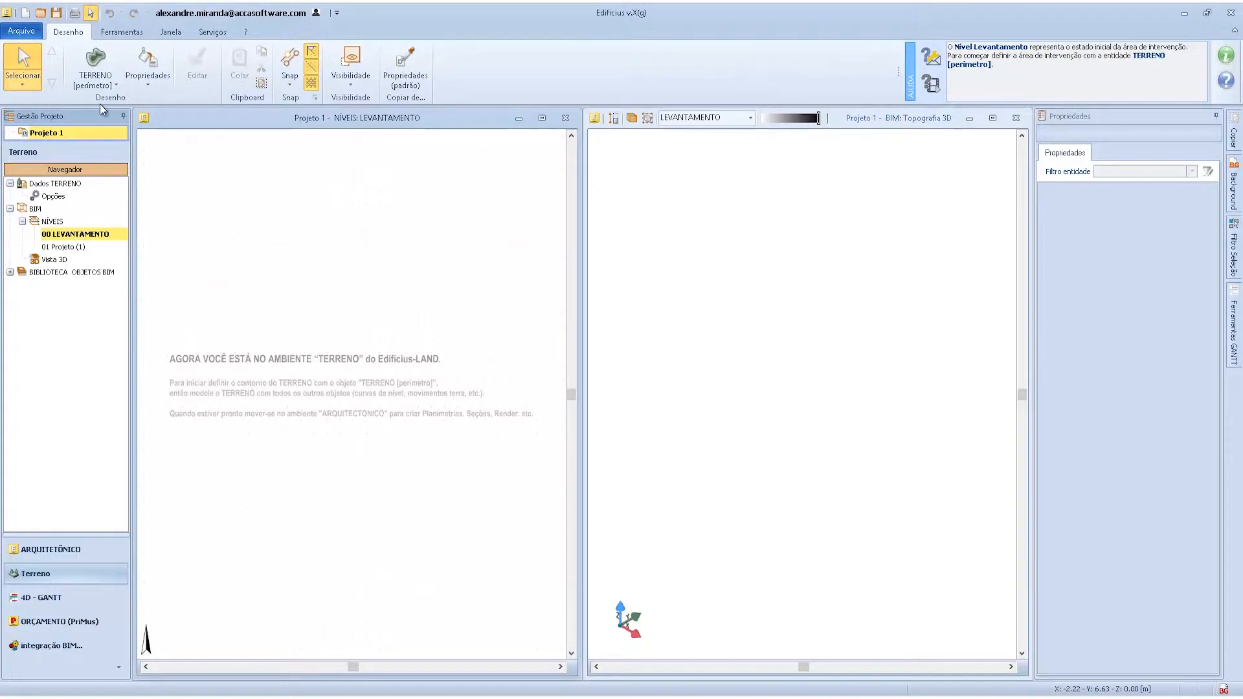
click(95, 83)
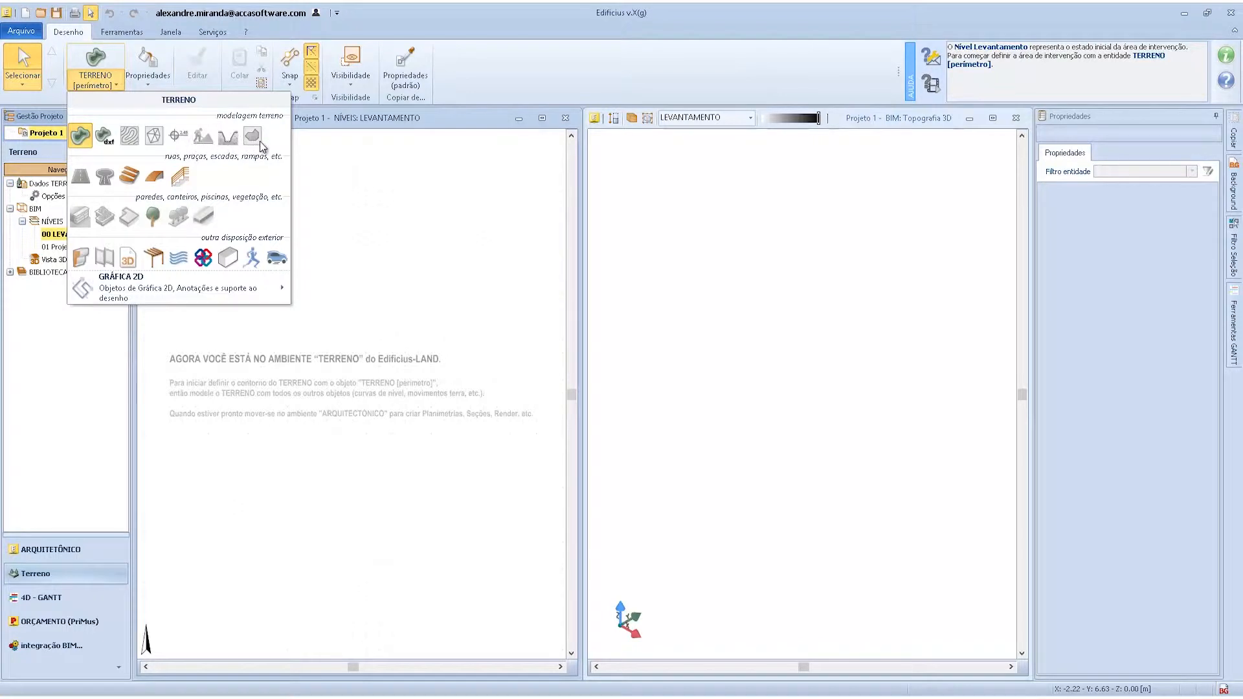
click(690, 164)
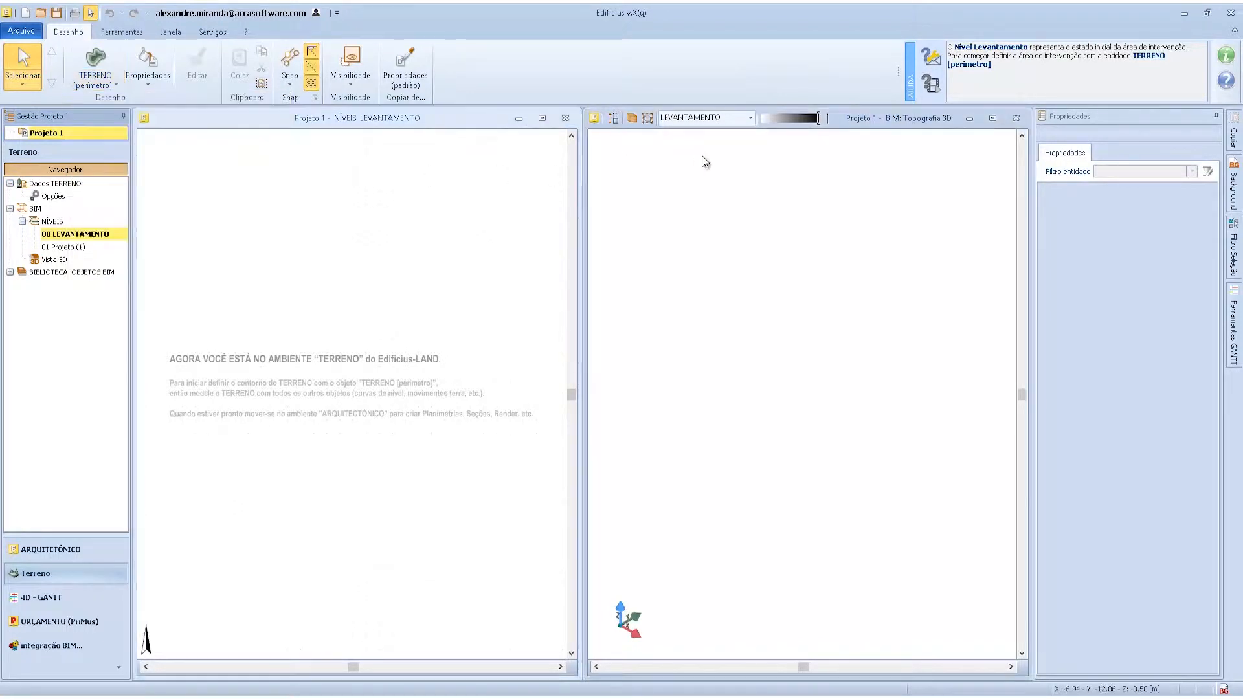
Review the terrain objects available in the 3D view and on the Projeto (1) level.
click(94, 87)
click(94, 87)
click(93, 88)
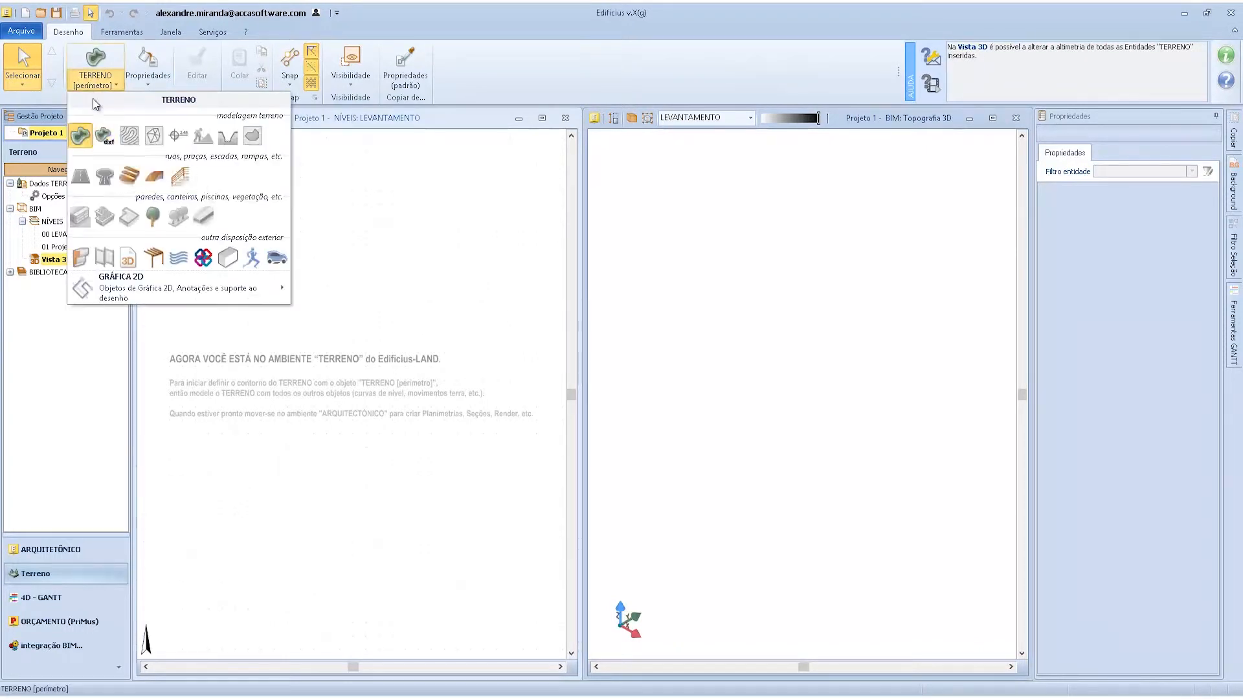
click(82, 137)
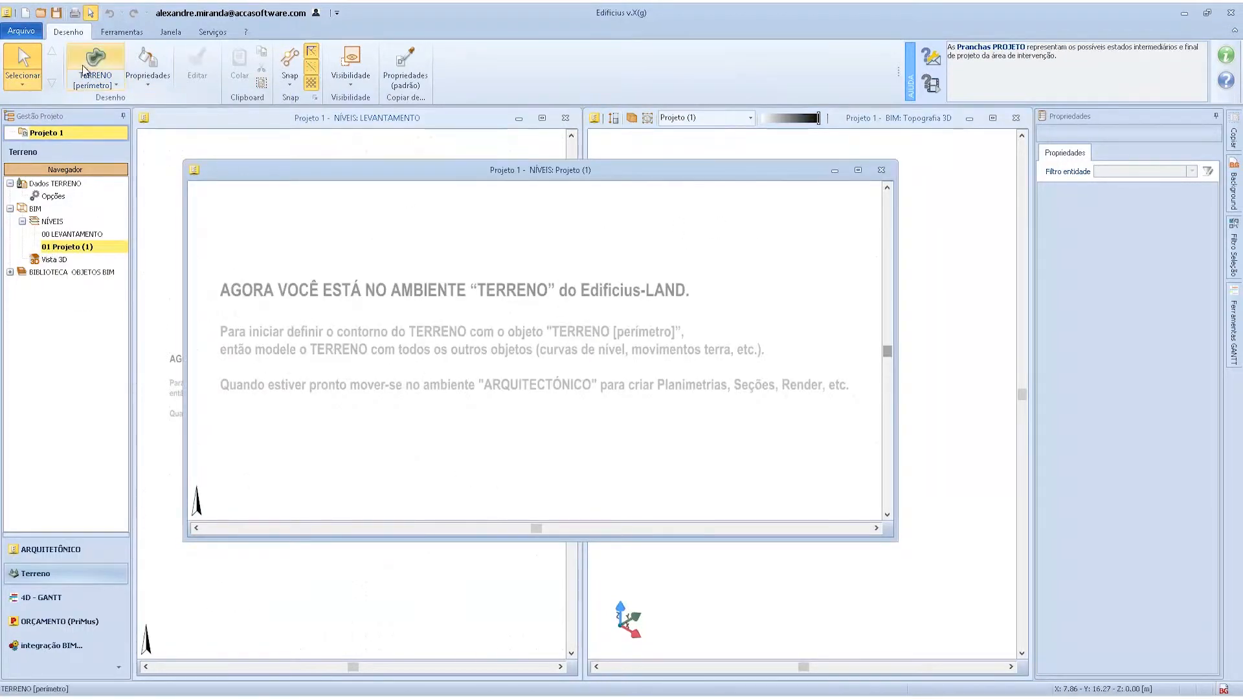
click(92, 77)
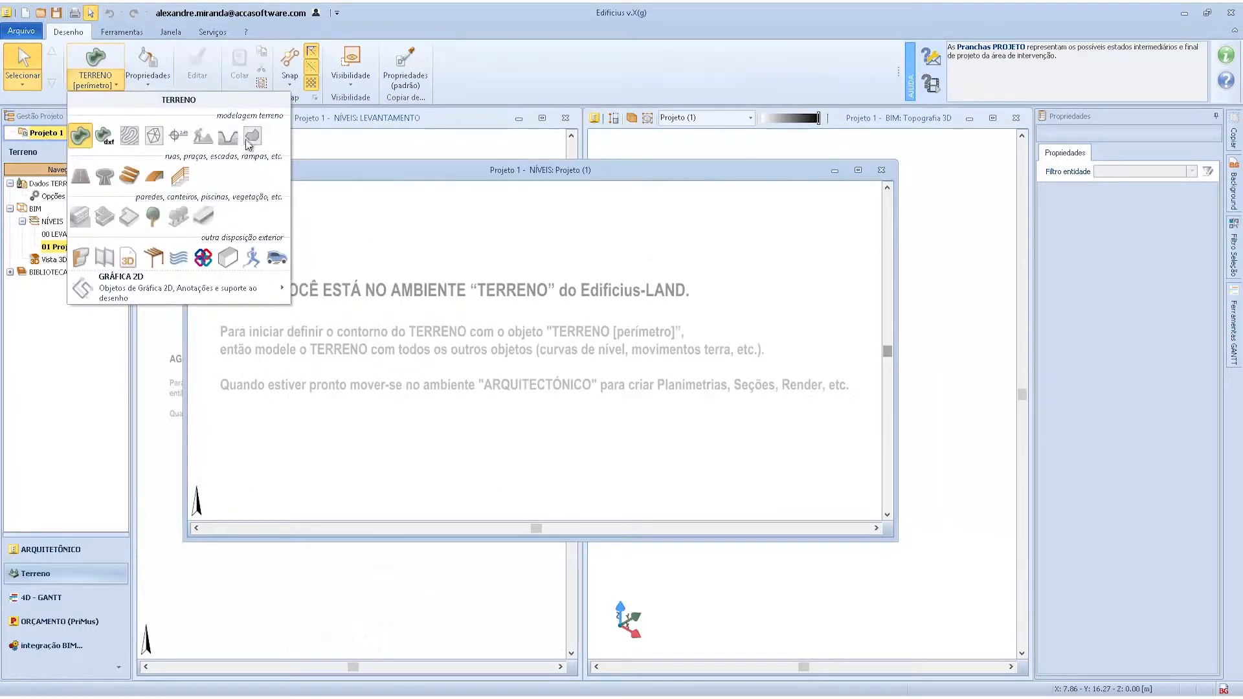
Bring the LEVANTAMENTO level window to the front and maximize it.
click(456, 123)
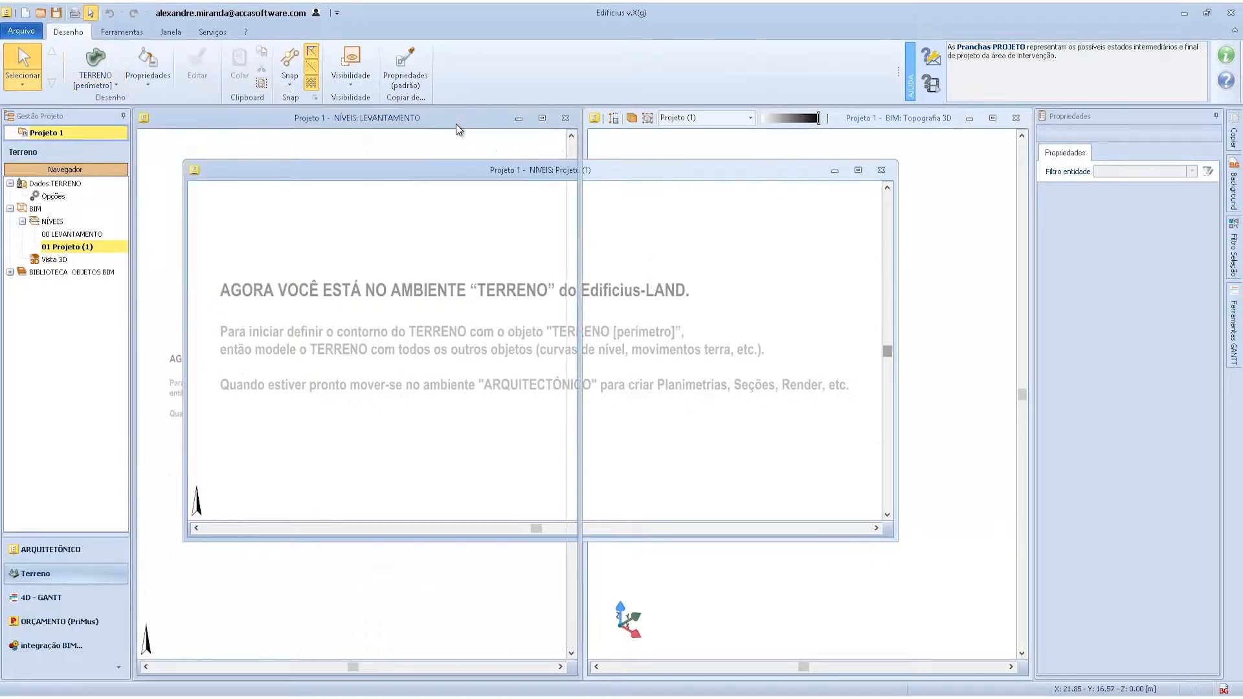
click(542, 118)
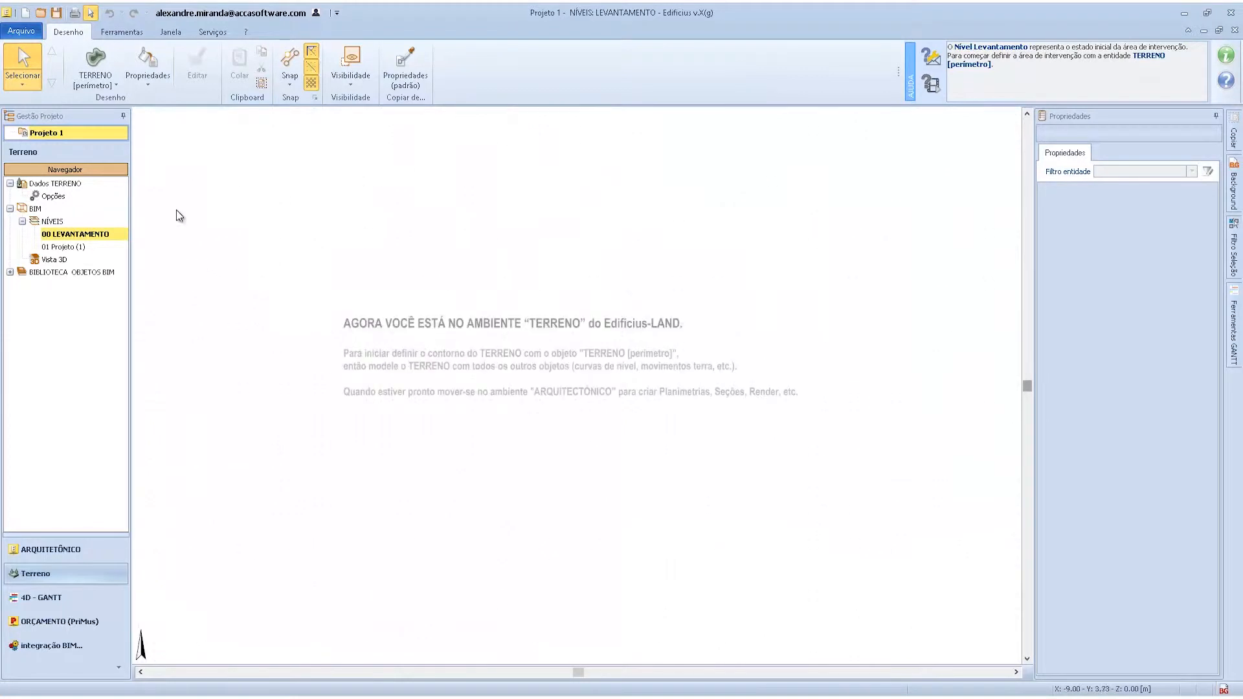
Draw a closed five-vertex terrain perimeter with Desenha perímetro on the LEVANTAMENTO level, about 171 m around and 1,806 m² in area.
click(90, 83)
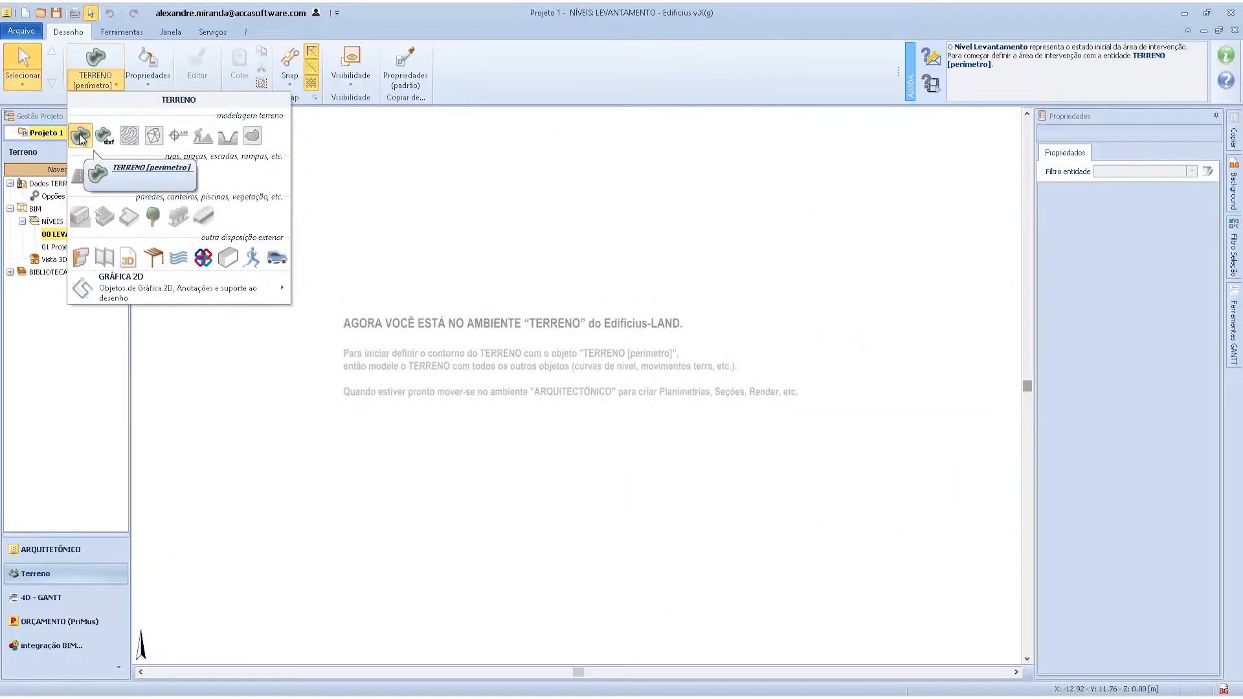
click(81, 136)
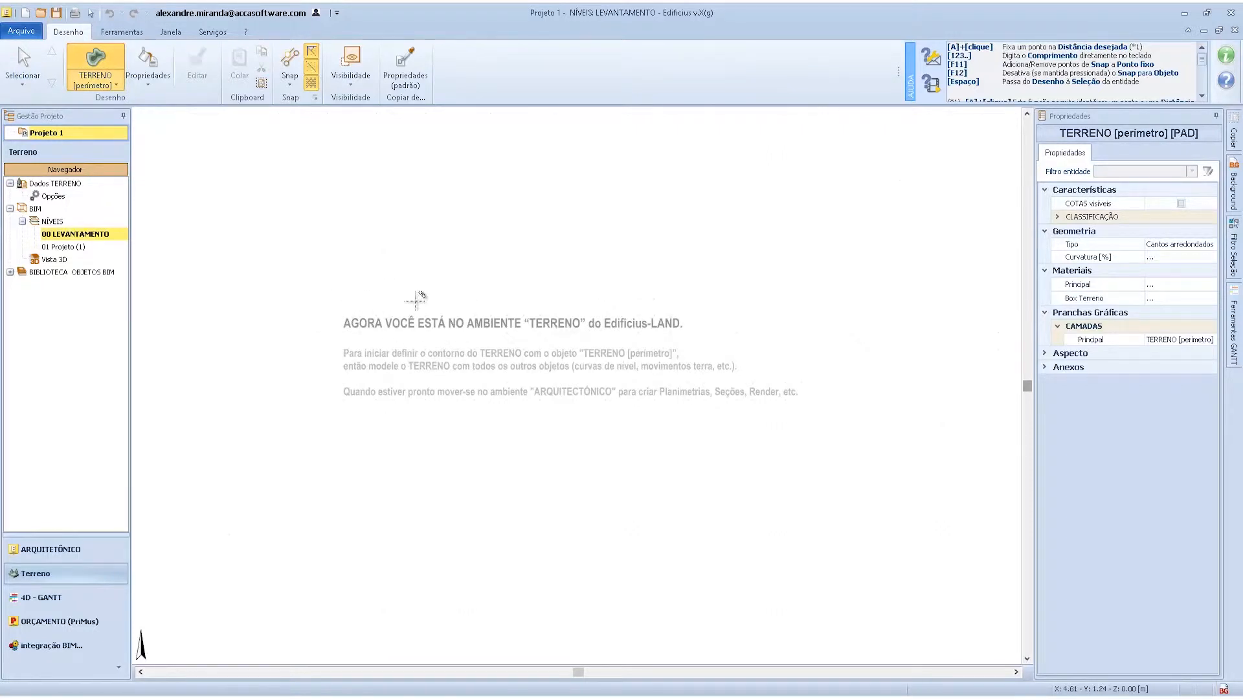
click(387, 311)
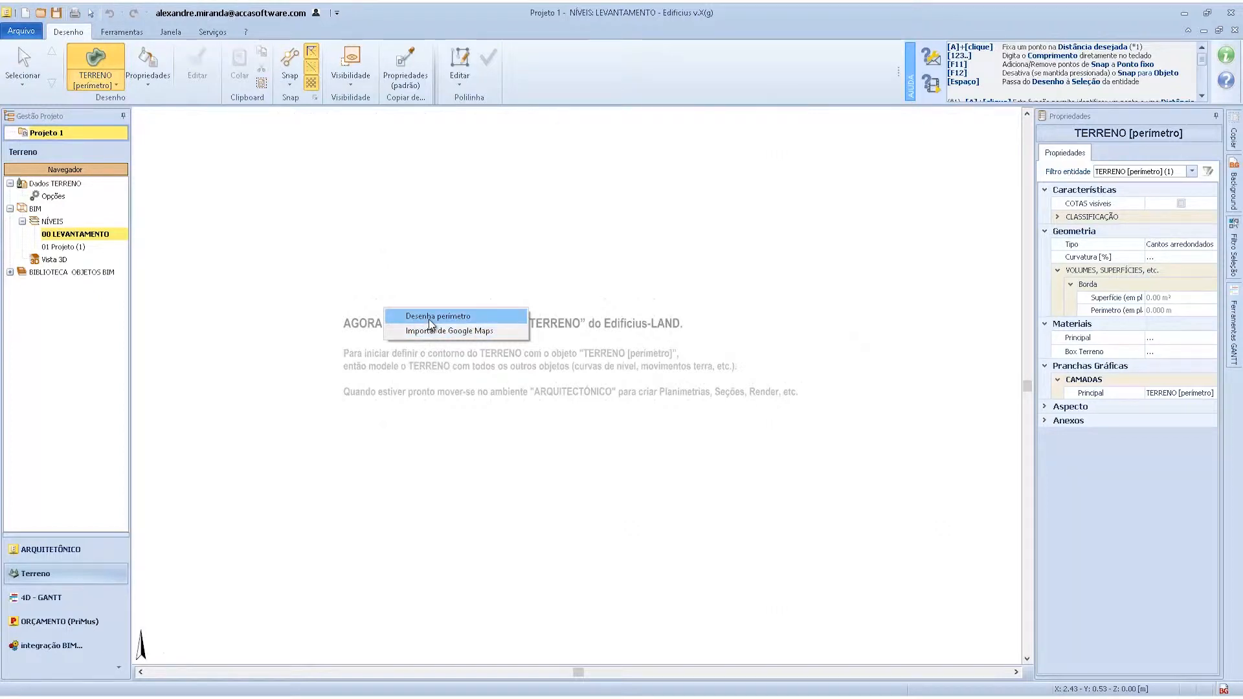
click(430, 316)
click(383, 307)
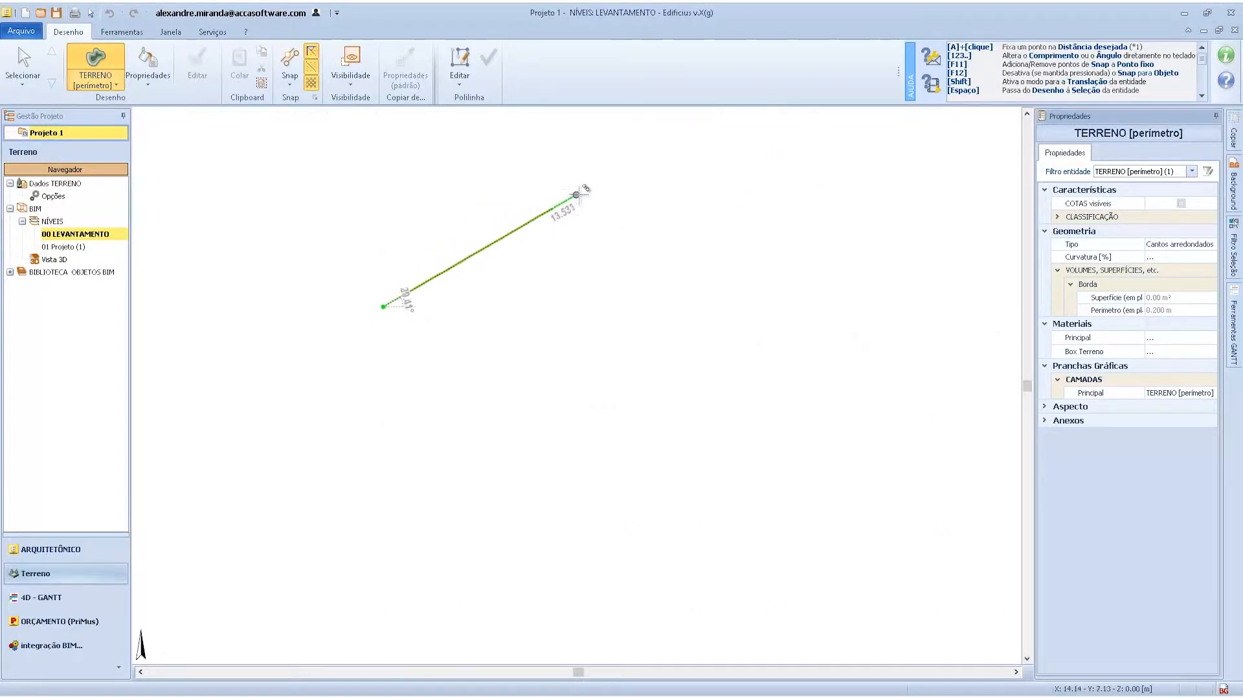
click(679, 183)
scroll(686, 233, down, 5)
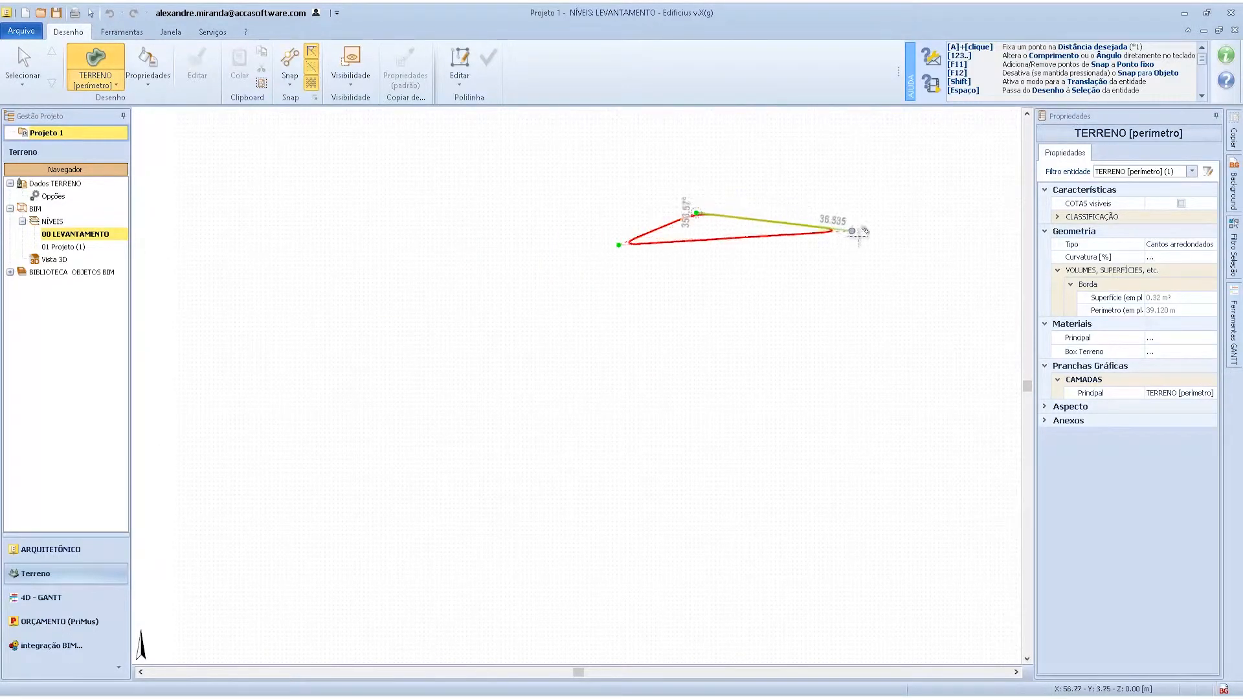
click(796, 250)
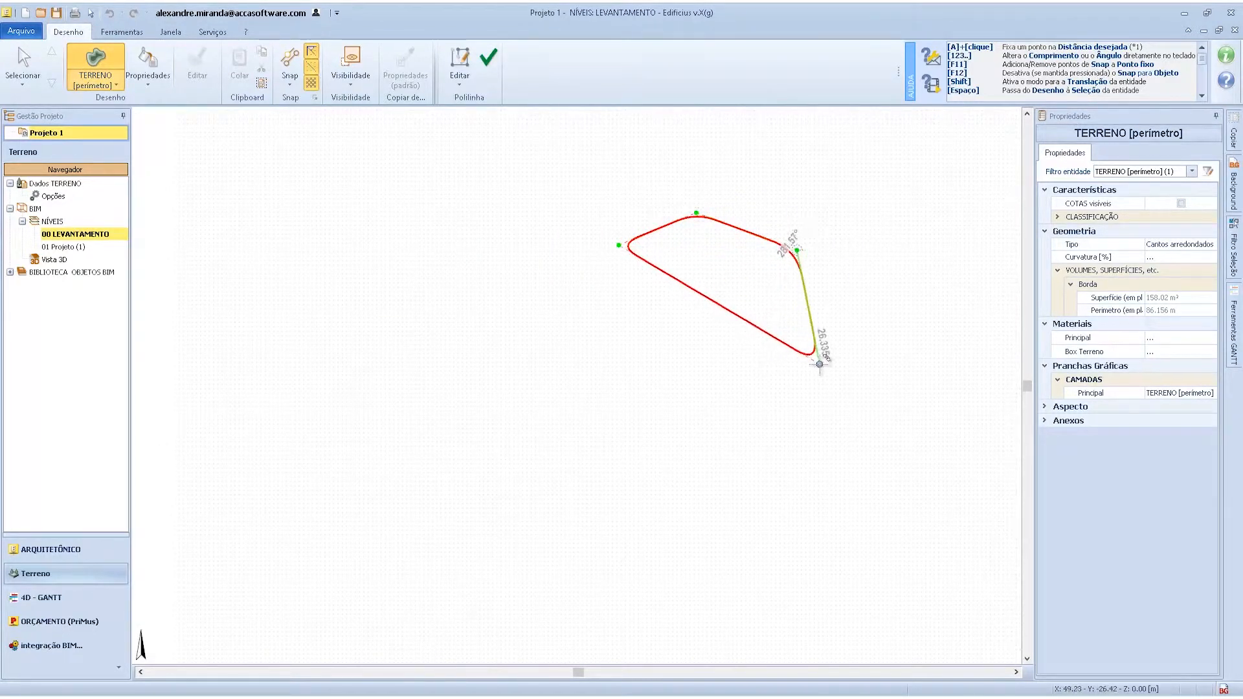
click(827, 364)
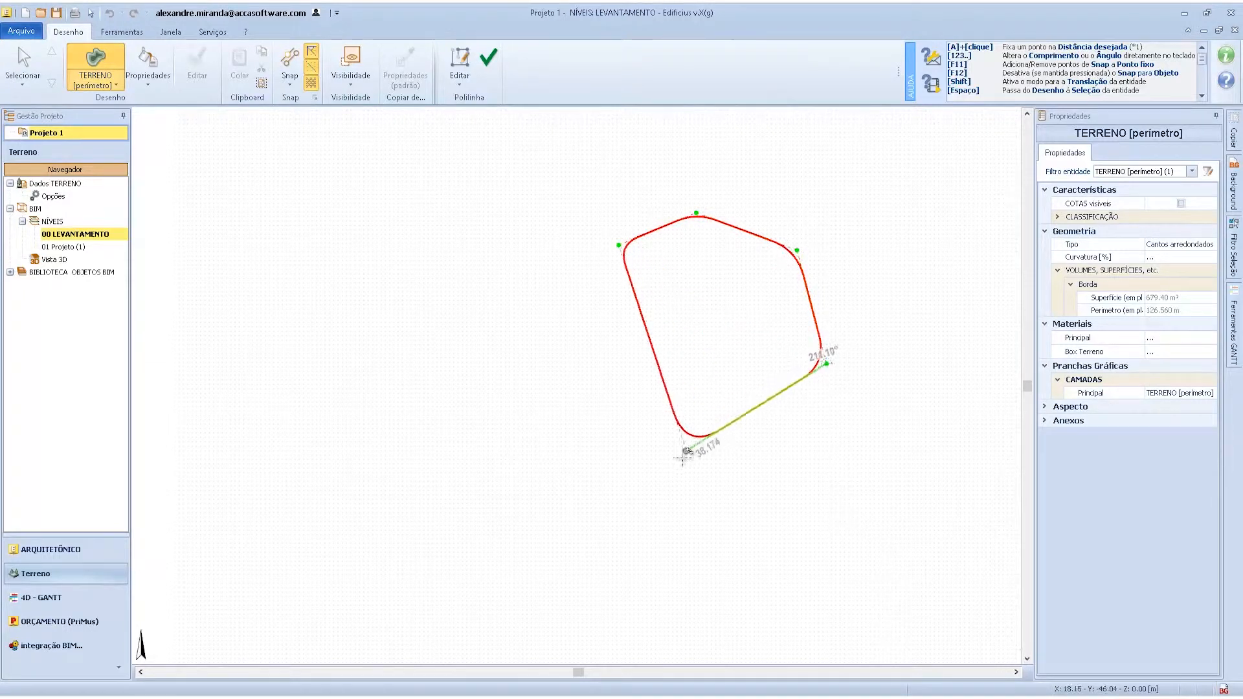
click(629, 460)
right_click(622, 446)
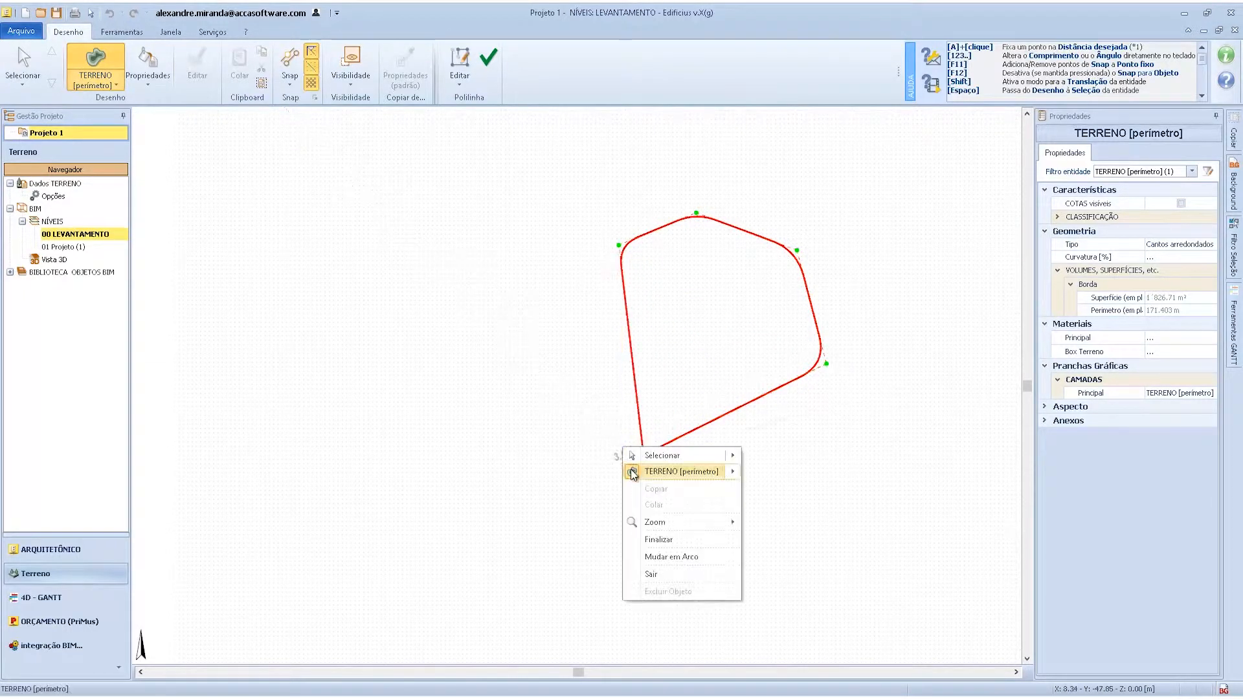
click(654, 552)
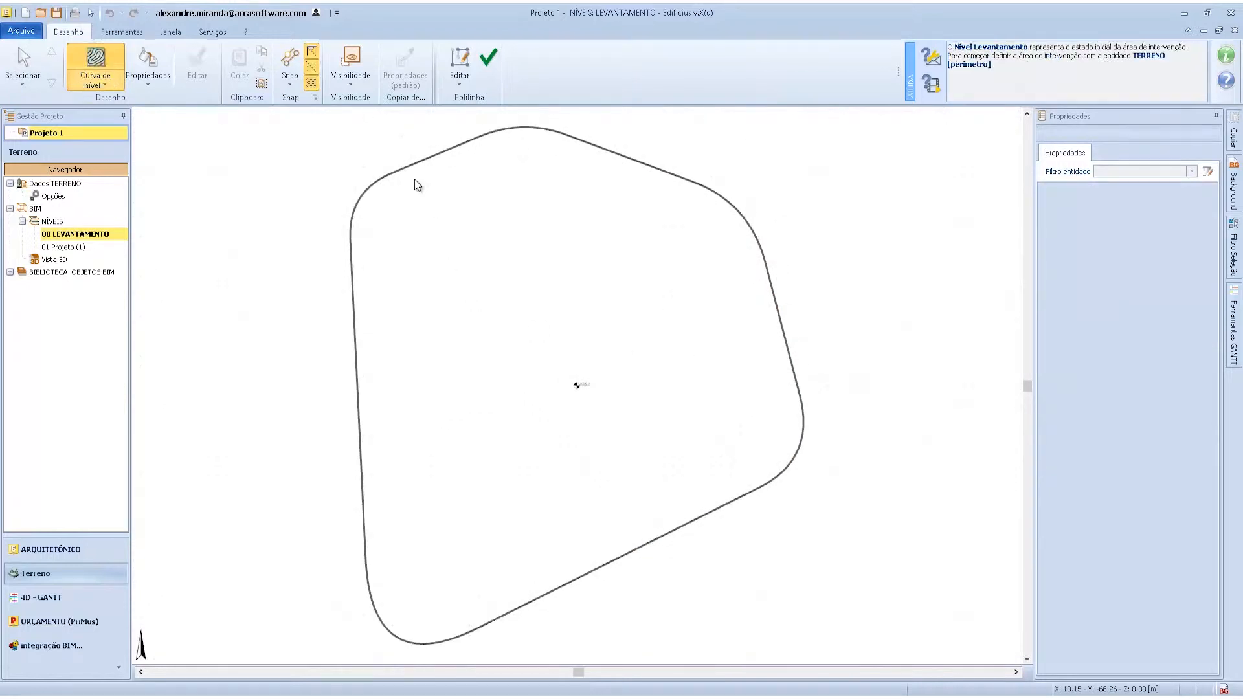
Examine the perimeter's geometry type options, the lower side's length and angle fields, and the assigned materials.
click(616, 560)
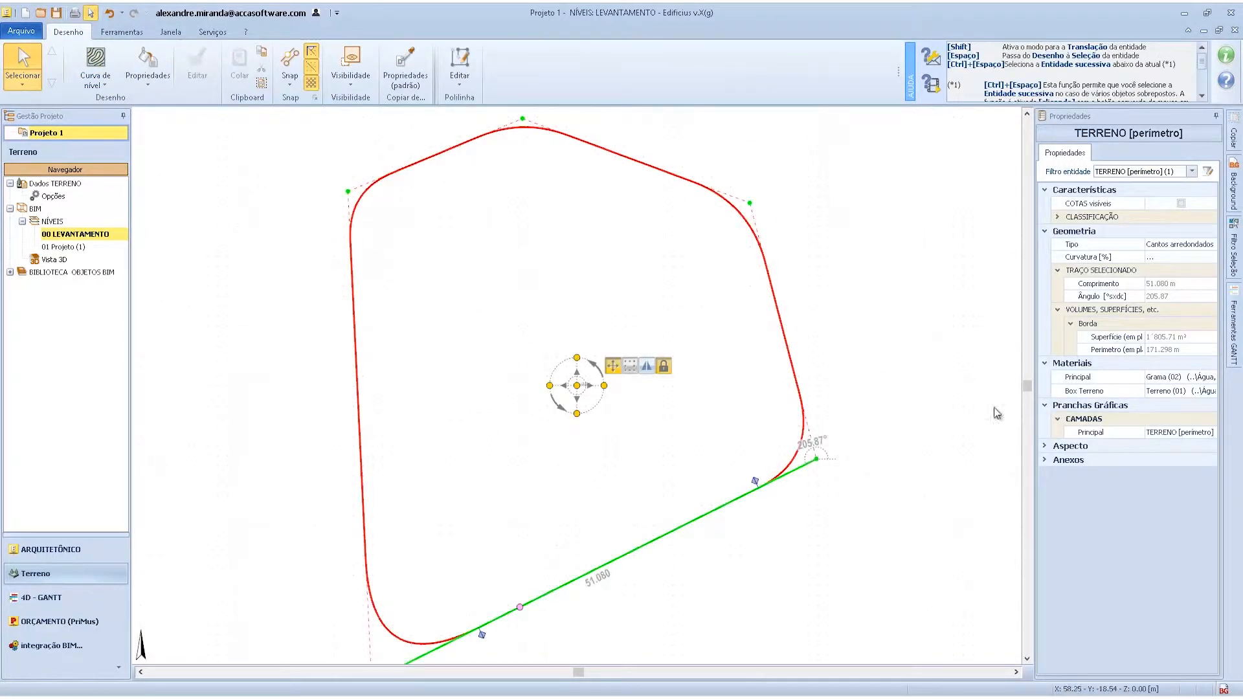
click(1203, 244)
click(1210, 244)
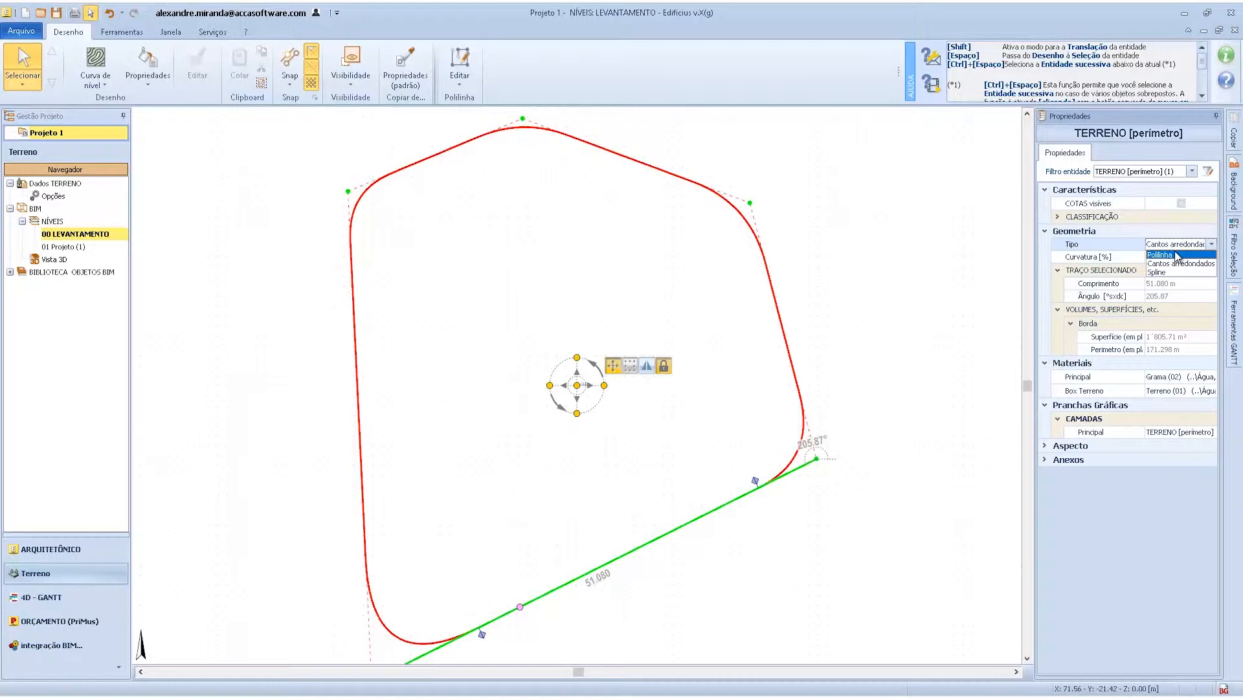
click(1117, 288)
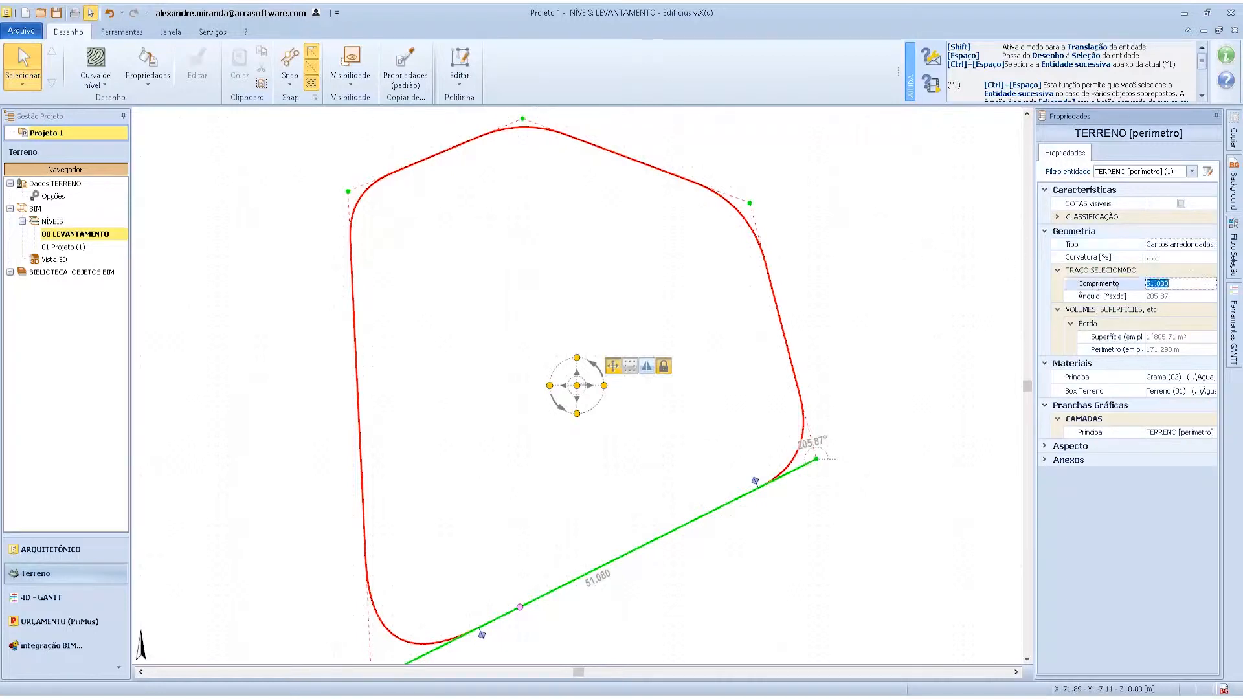
click(1176, 297)
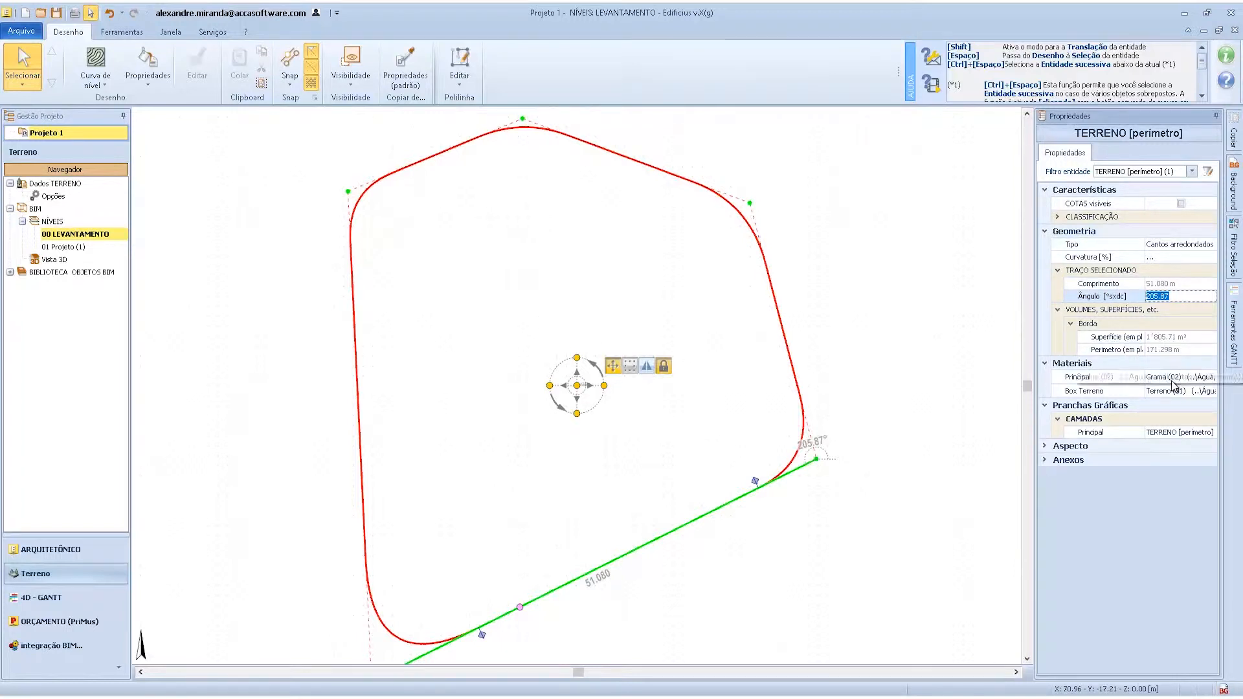
click(937, 268)
View the terrain in 3D and return to the LEVANTAMENTO level plan.
click(57, 259)
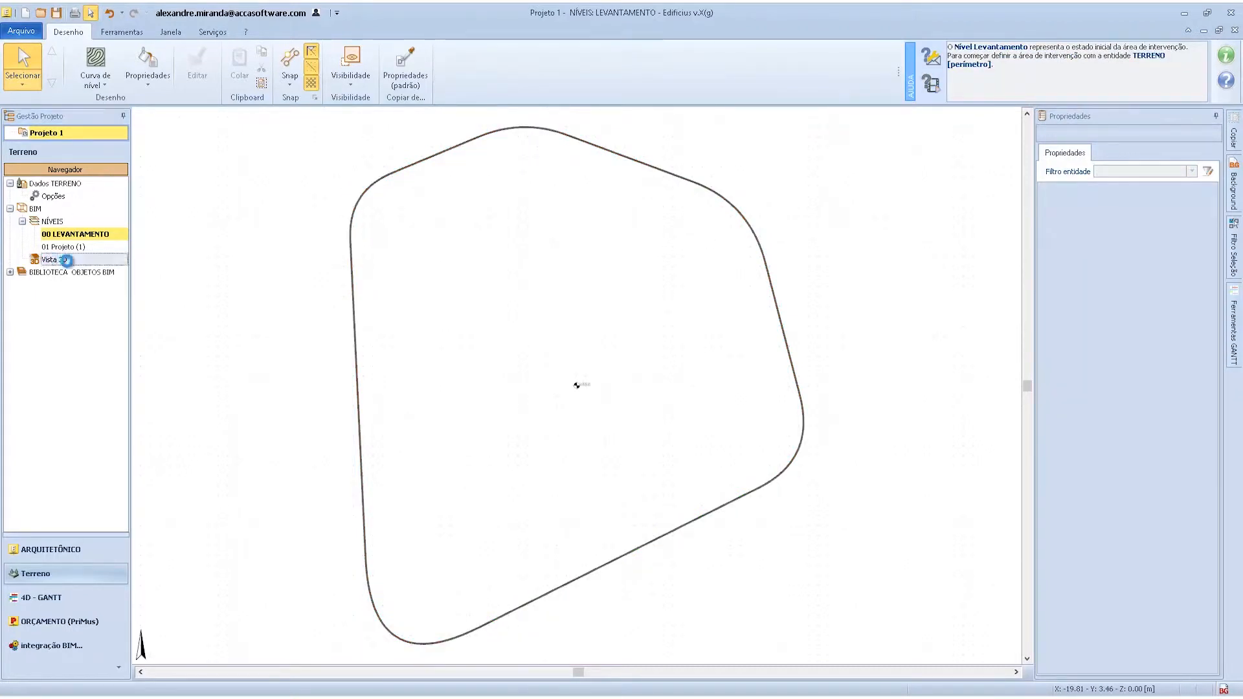
mouse_move(546, 351)
middle_down()
mouse_move(550, 336)
mouse_move(536, 354)
mouse_move(466, 341)
mouse_move(544, 369)
mouse_move(615, 347)
mouse_move(626, 360)
mouse_move(564, 362)
middle_up()
double_click(83, 235)
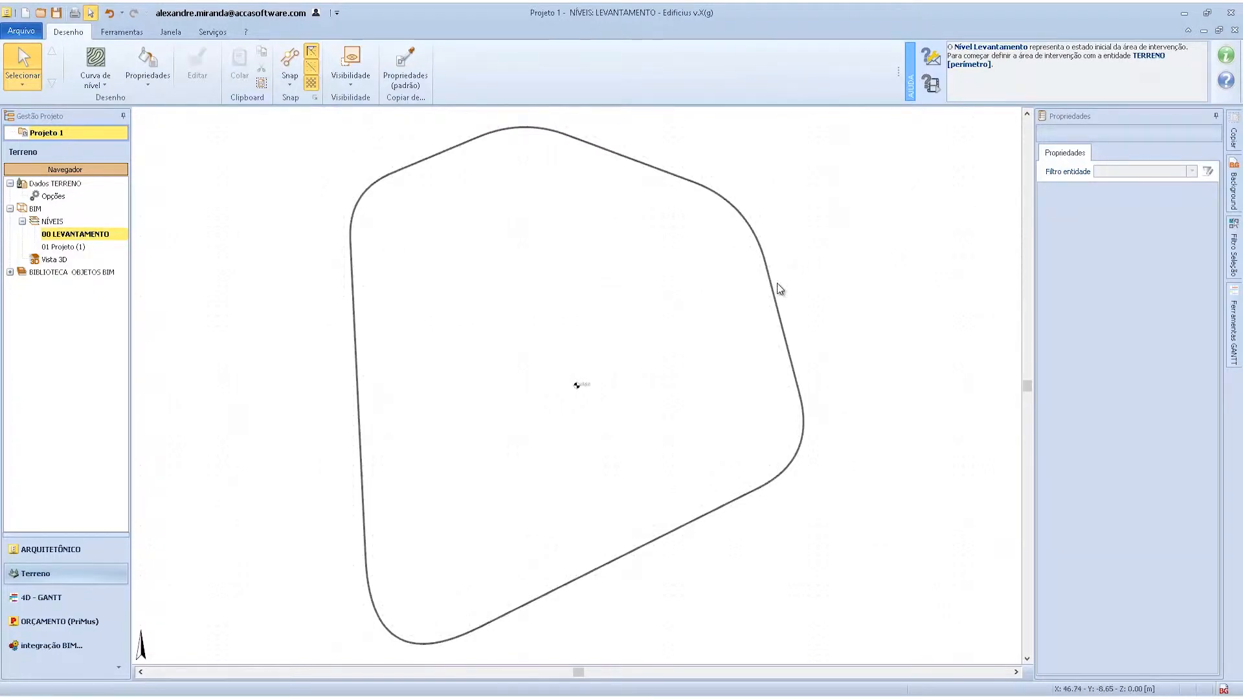
Insert a node on the perimeter's west side and pull it outward to about X -4.5 m, Y -23.4 m.
click(355, 342)
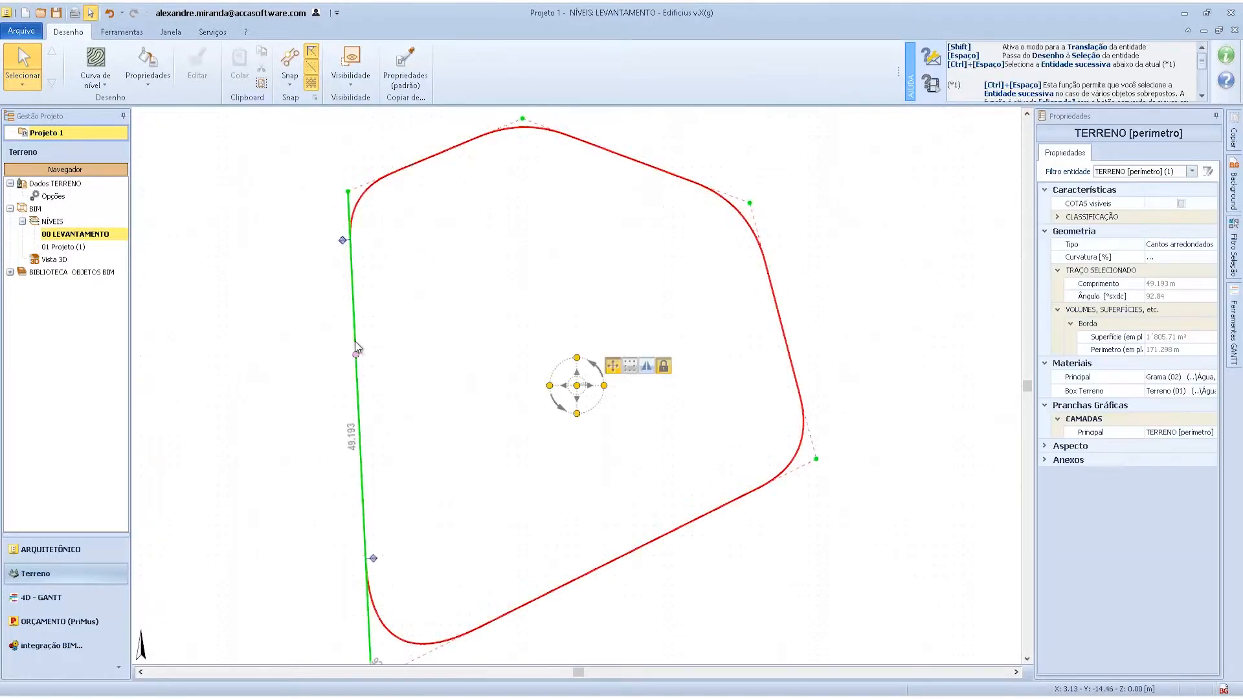
right_click(356, 364)
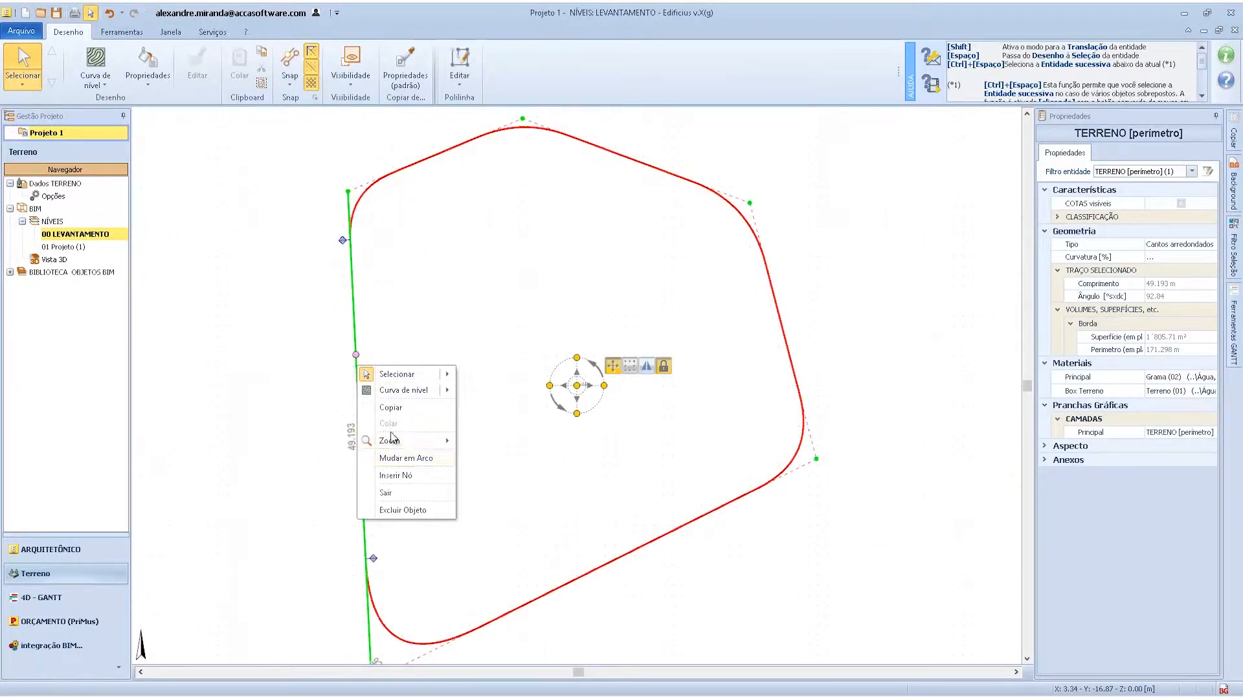
click(396, 475)
drag(360, 436, 280, 430)
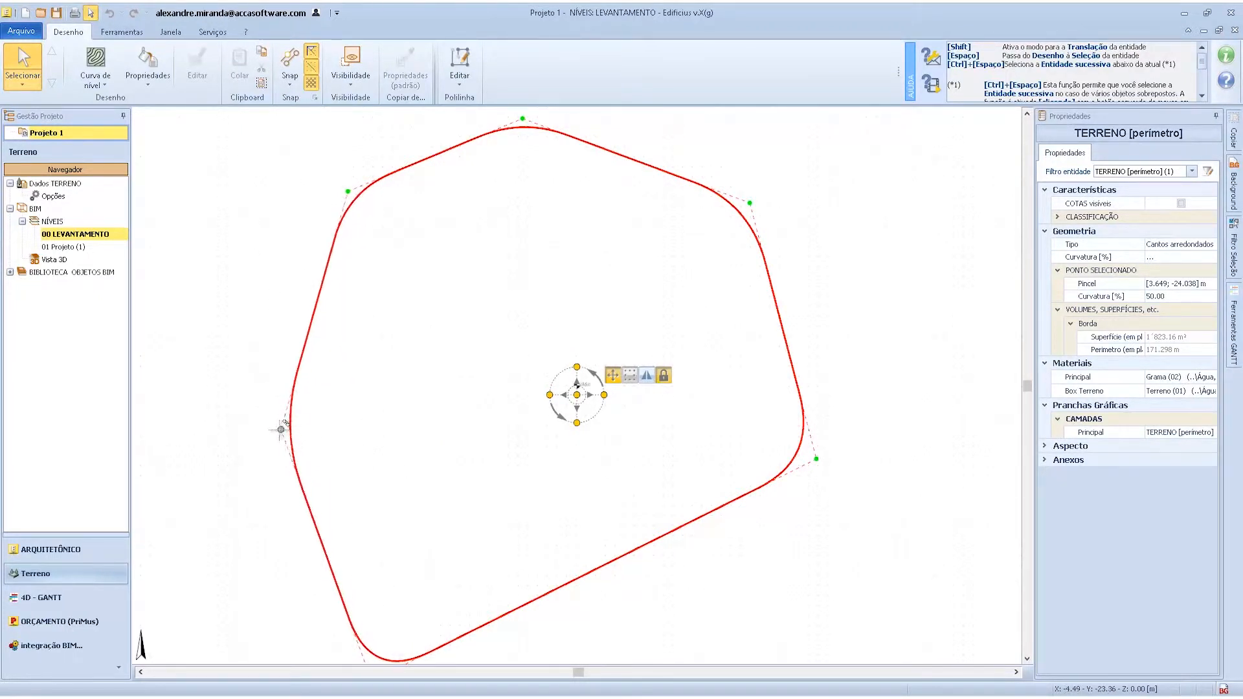
Convert the perimeter side just north of the new node into an arc and bulge it slightly further outward.
right_click(308, 317)
click(343, 413)
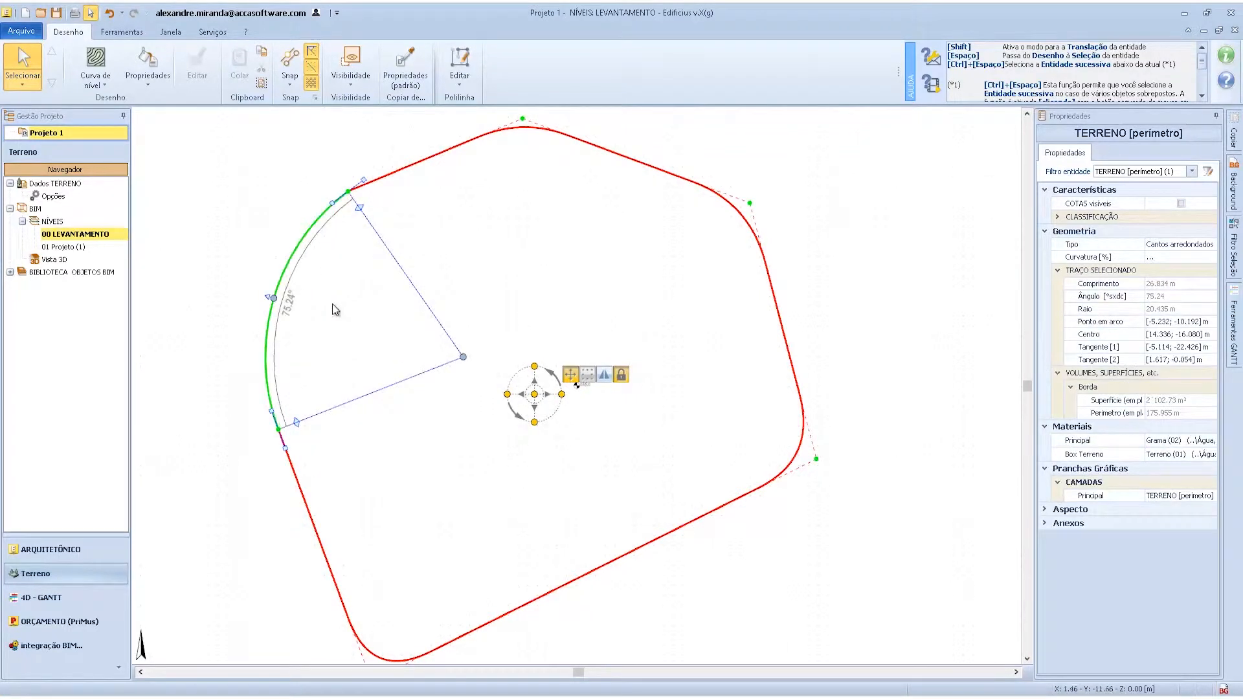
drag(274, 298, 261, 319)
click(449, 271)
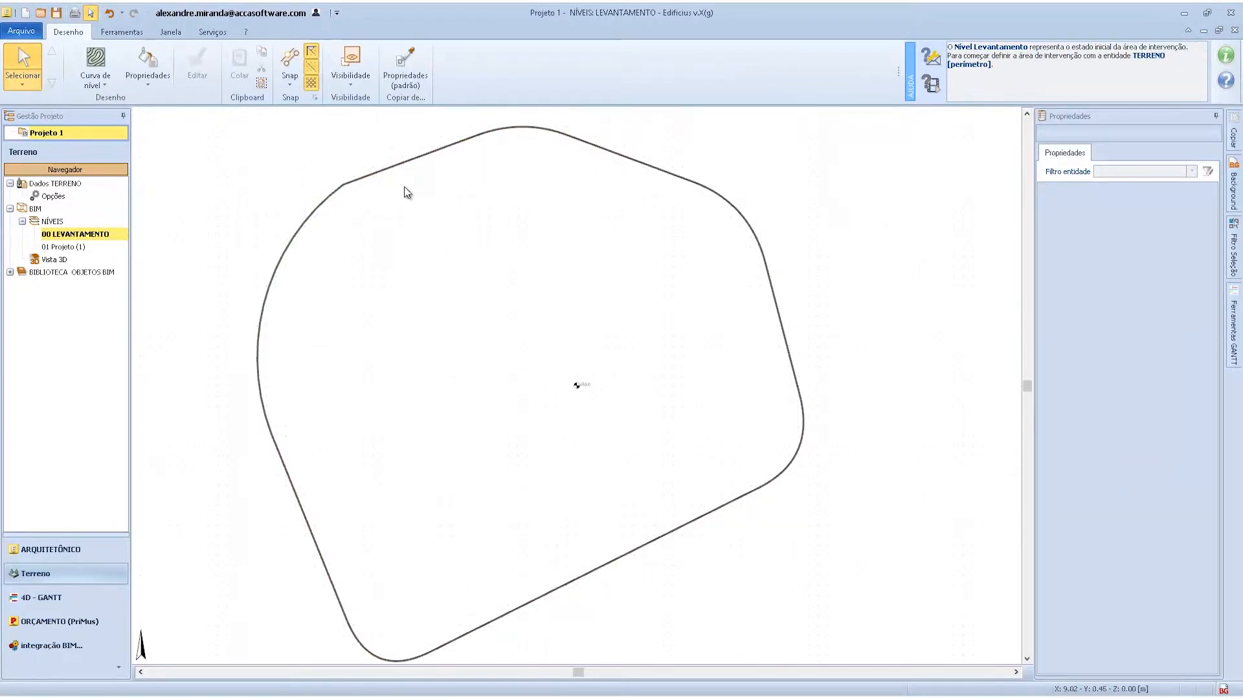
Examine the polyline editing options for the straight northwest side of the perimeter.
click(387, 167)
click(460, 87)
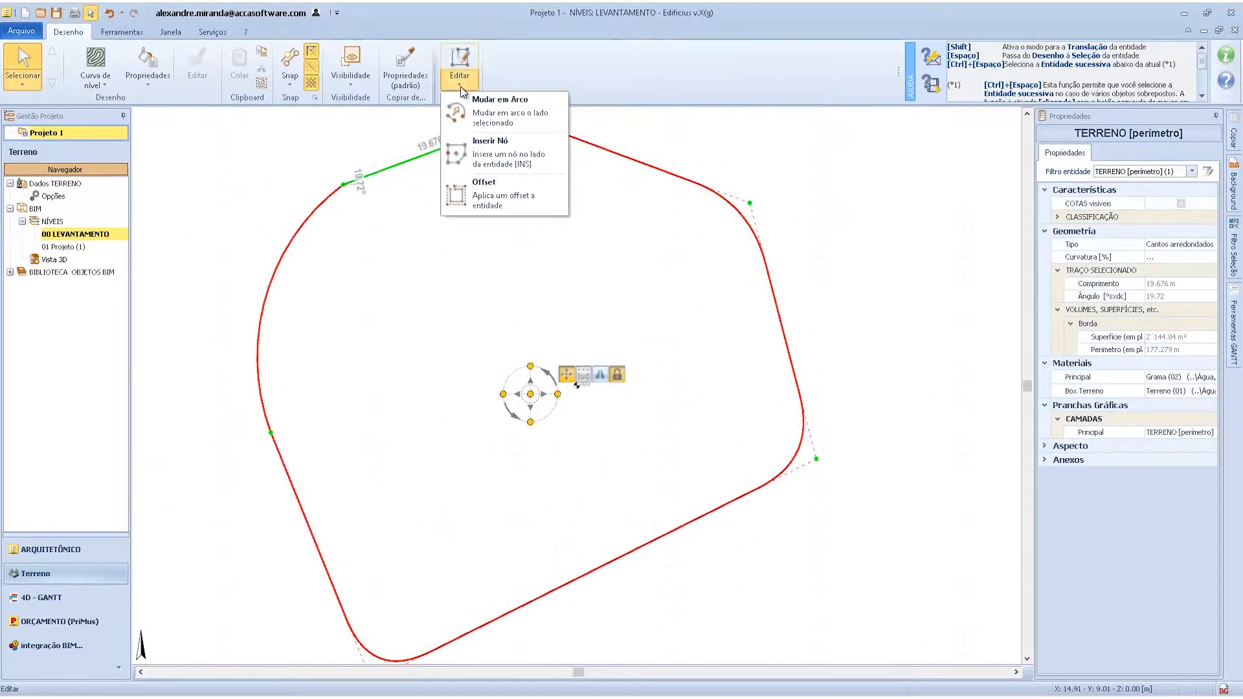
click(515, 112)
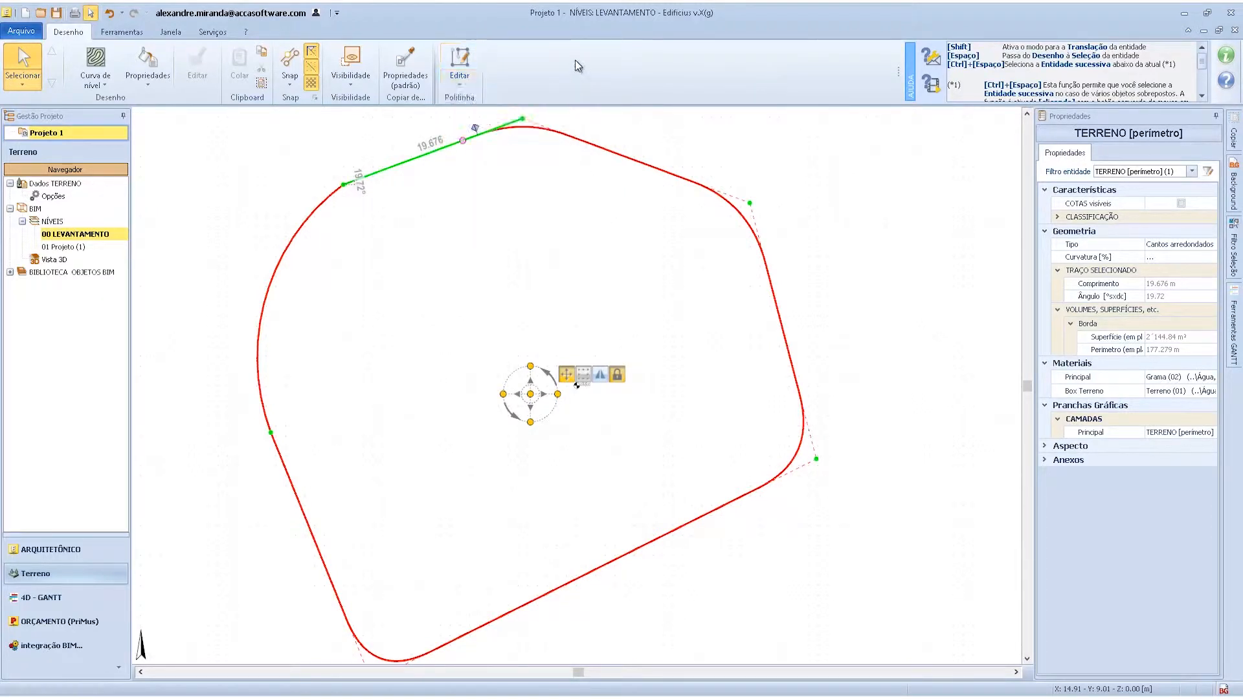
click(792, 214)
click(86, 91)
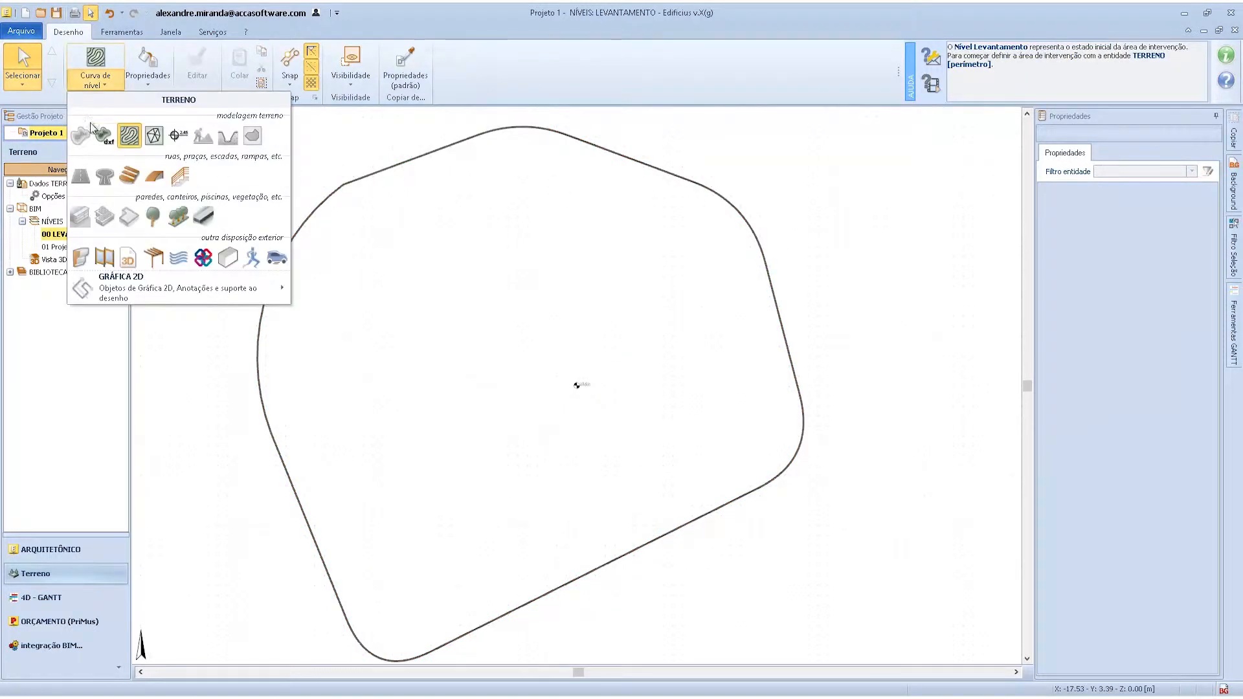
click(129, 136)
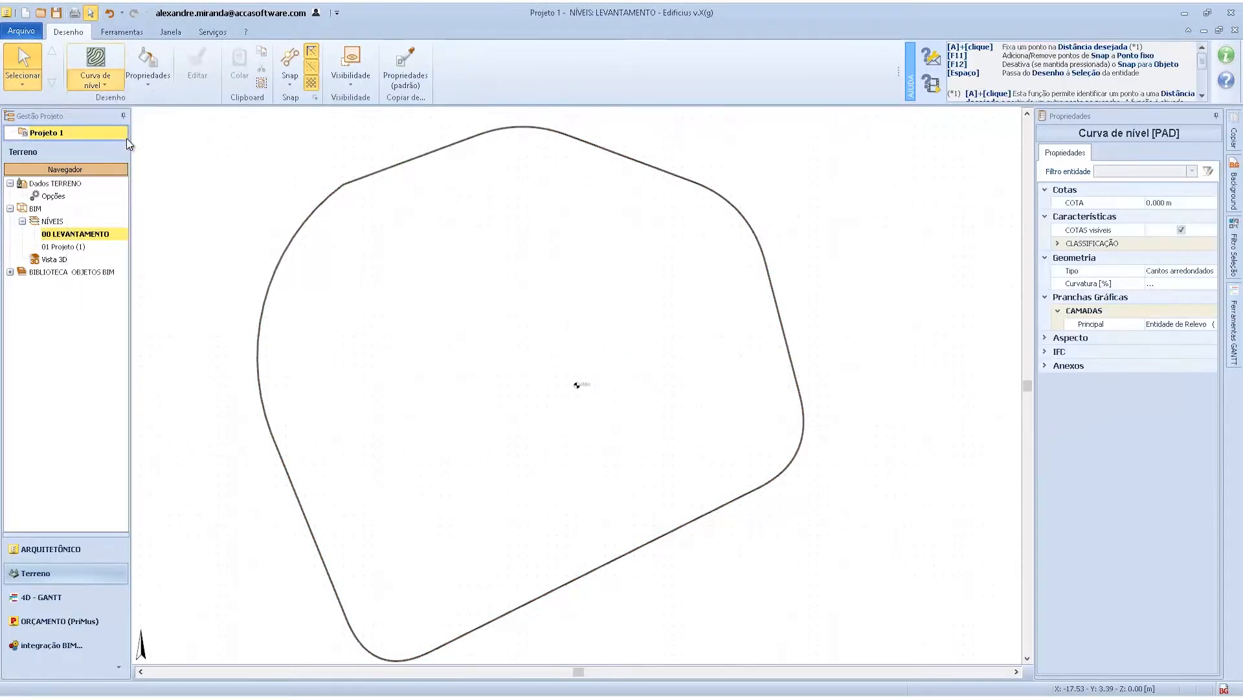
click(265, 213)
click(548, 257)
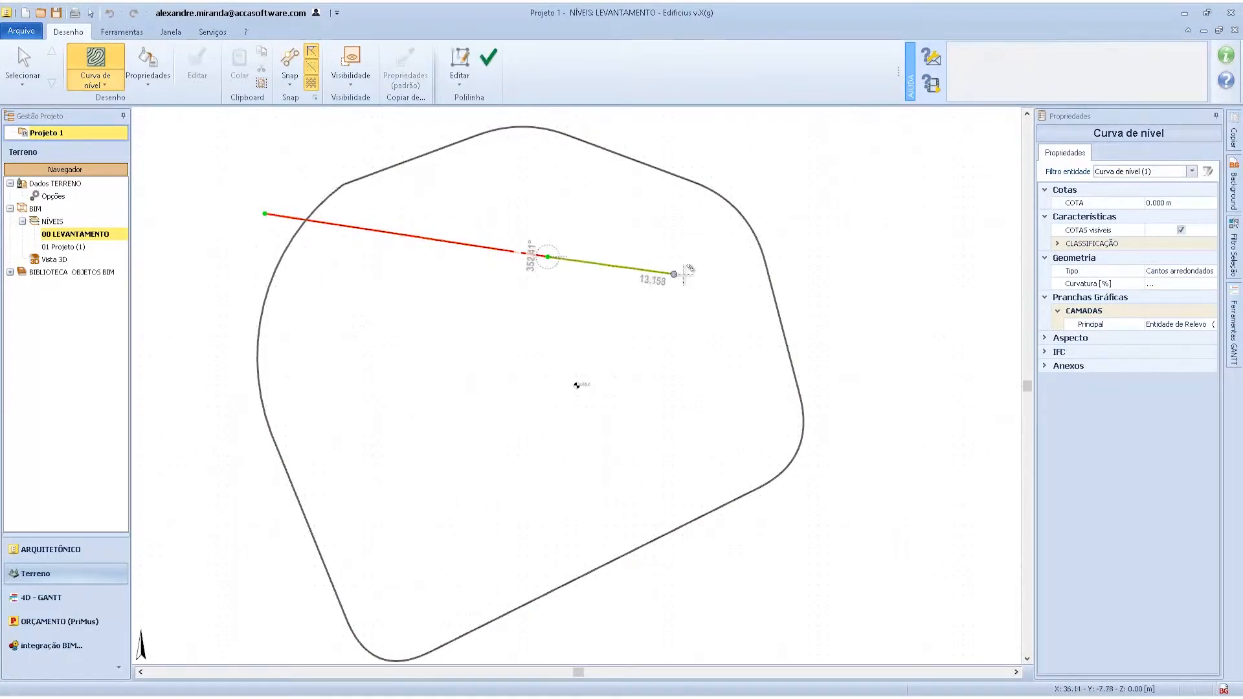
right_click(659, 286)
click(691, 415)
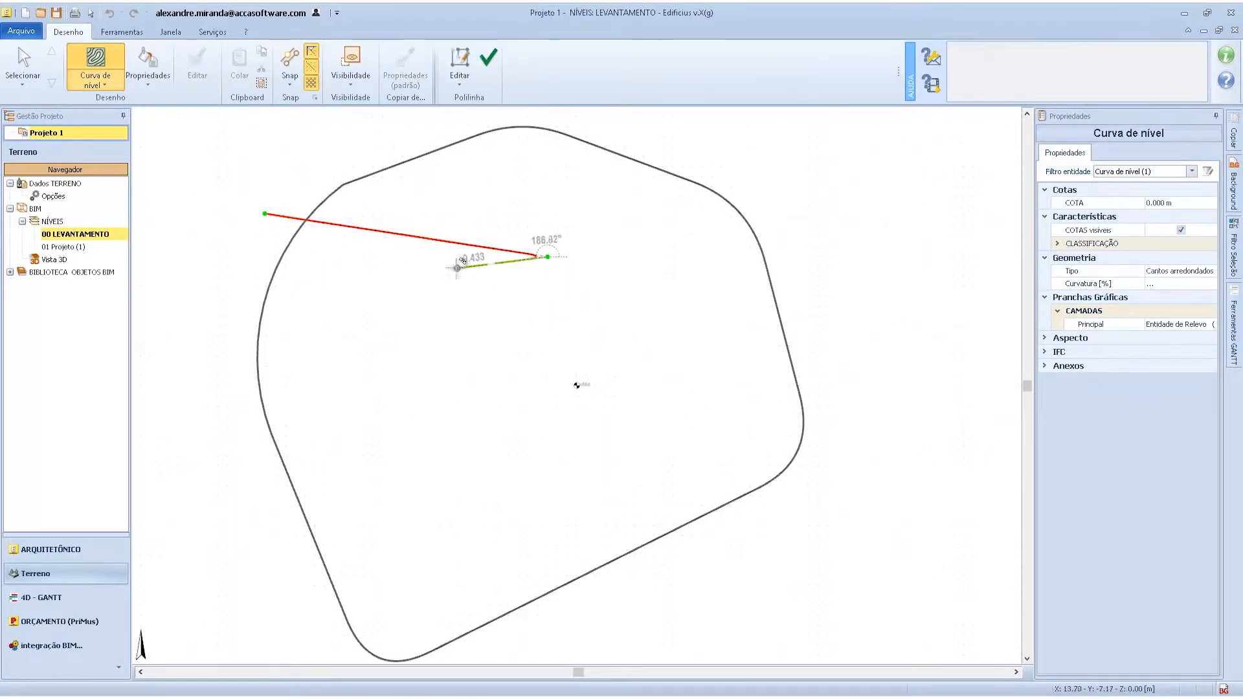
click(94, 71)
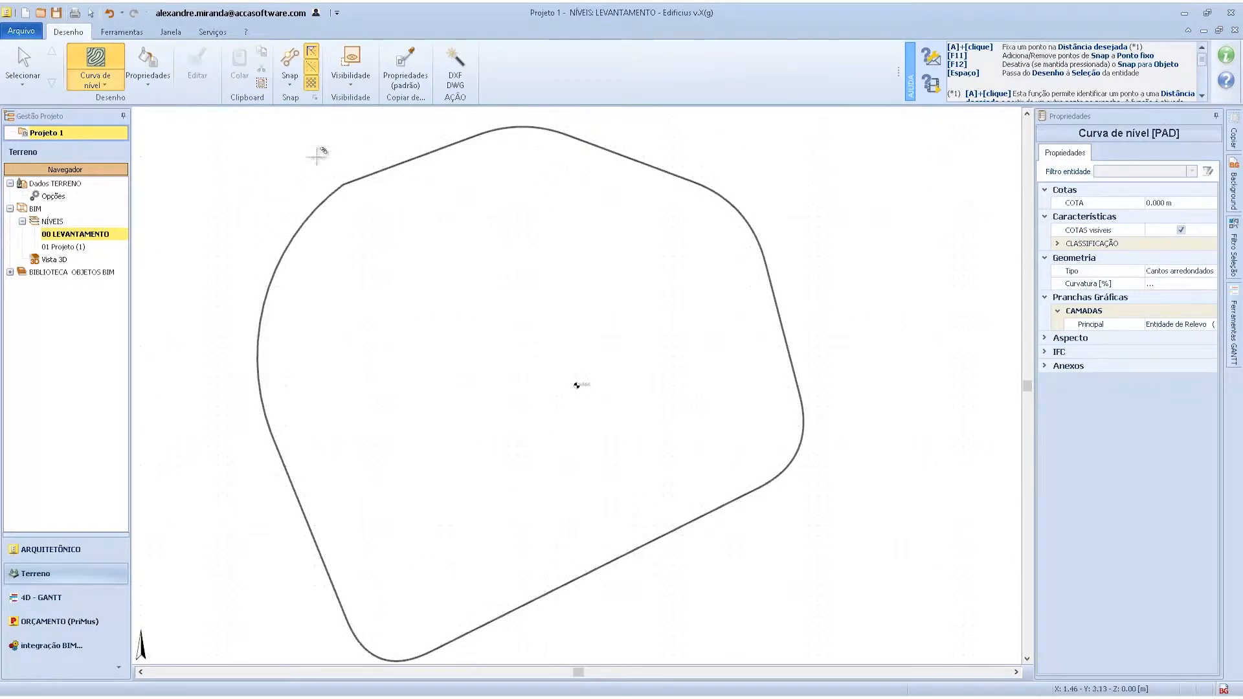
click(242, 253)
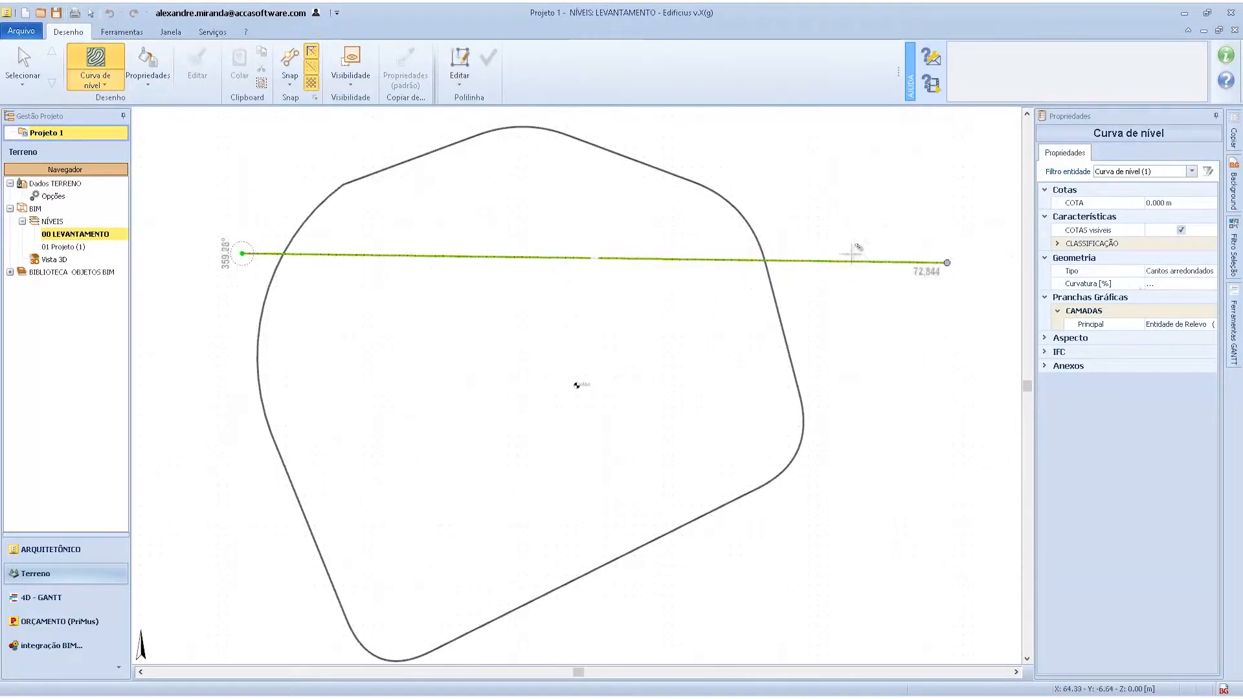
key(Escape)
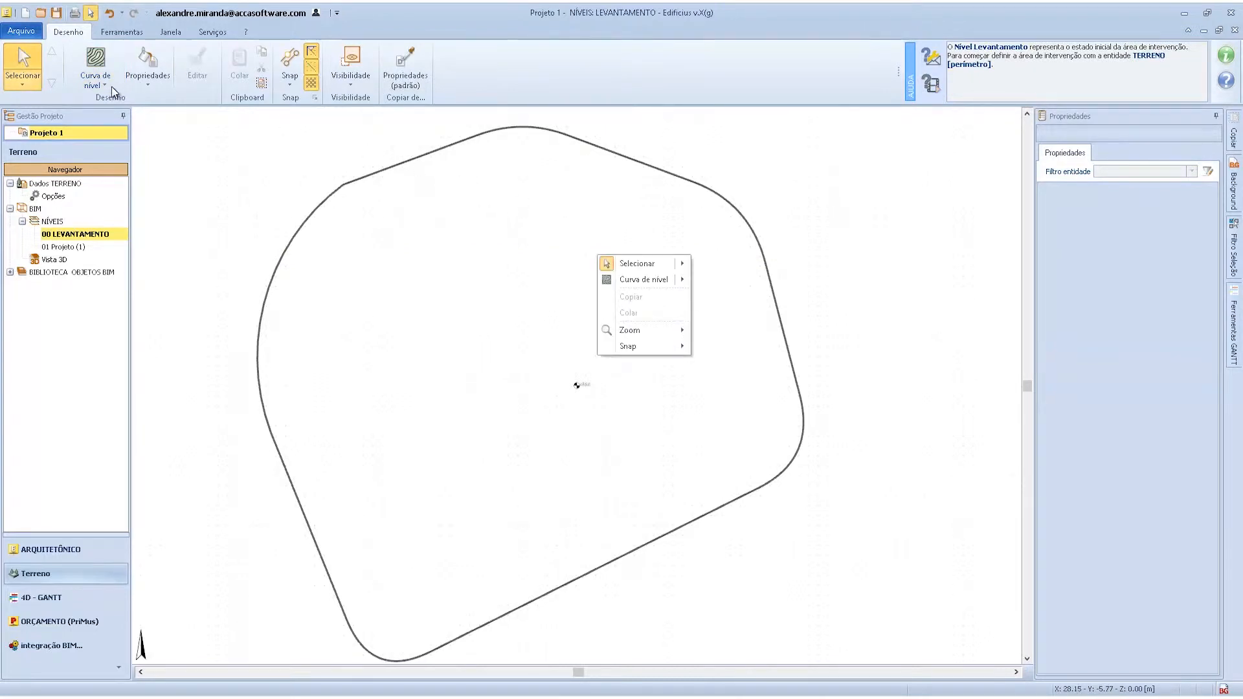
click(92, 68)
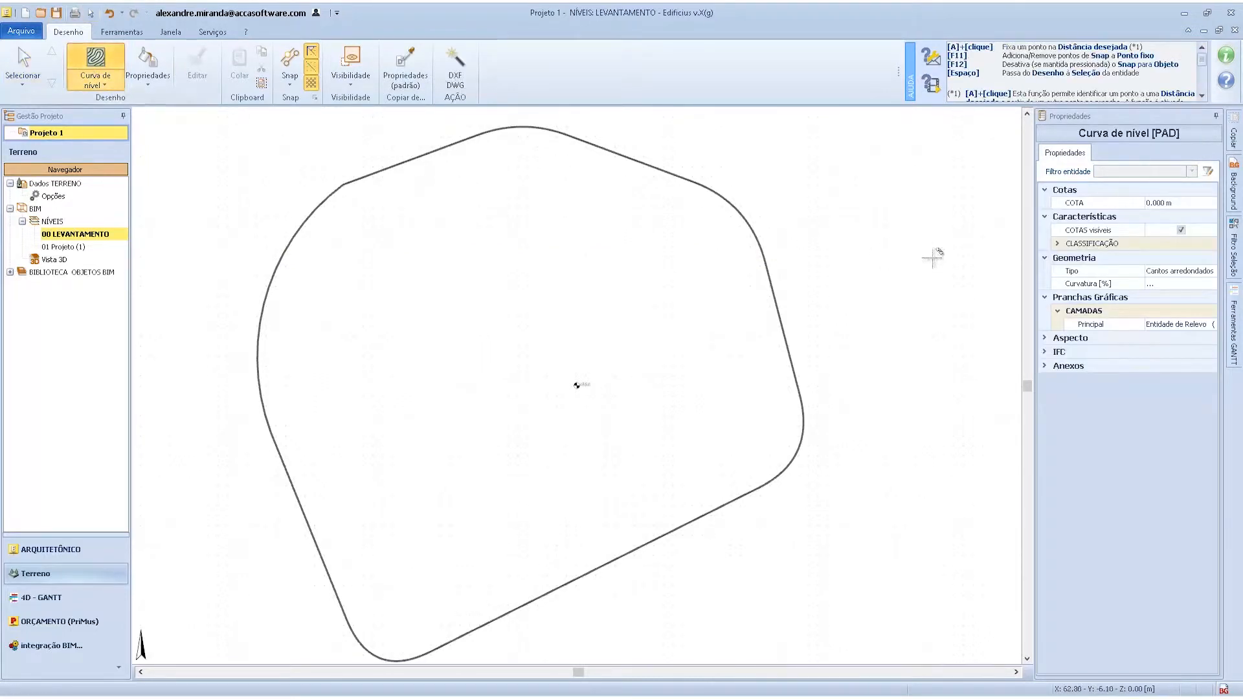
scroll(860, 292, down, 1)
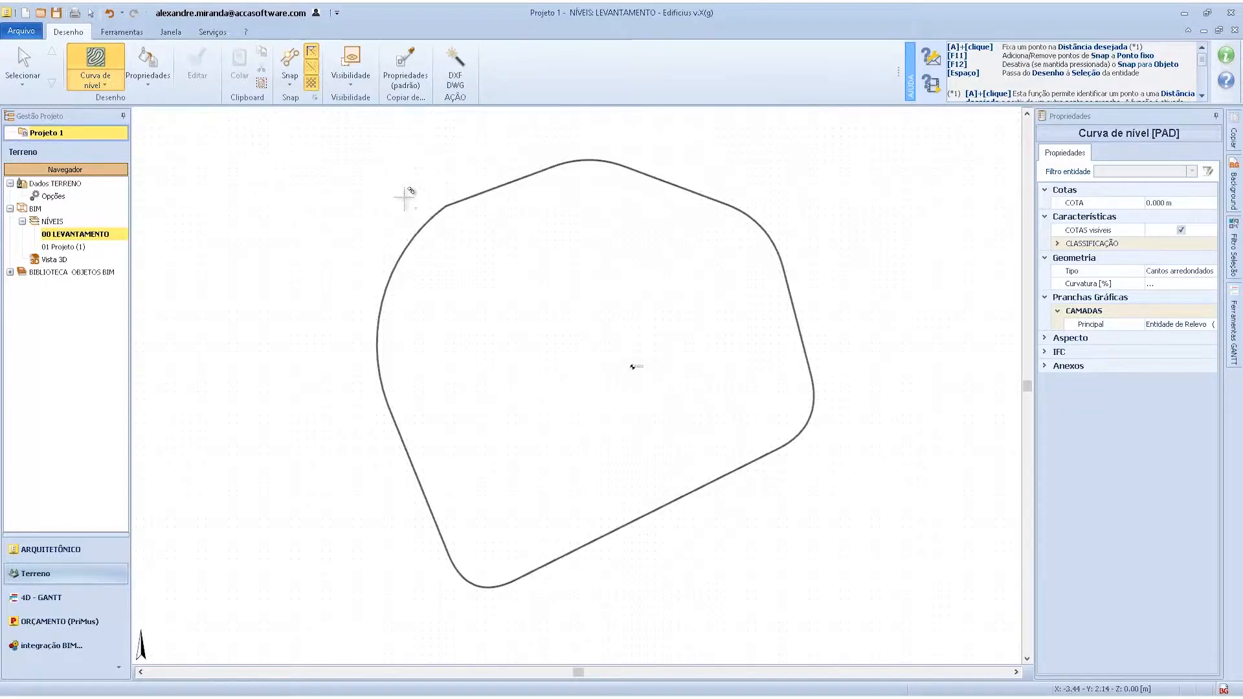
Insert a DXF/DWG relief southwest of the perimeter at about X -5.8 m, Y -39.2 m and import the contour drawing file into it.
click(95, 83)
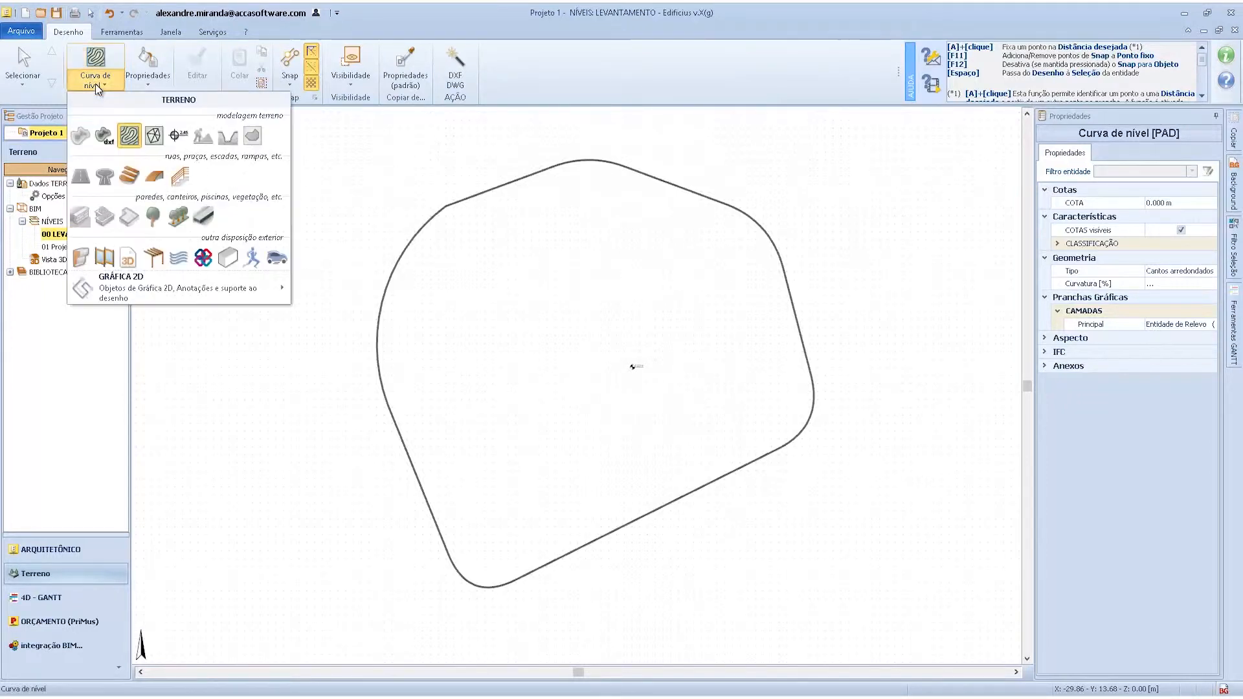
click(103, 135)
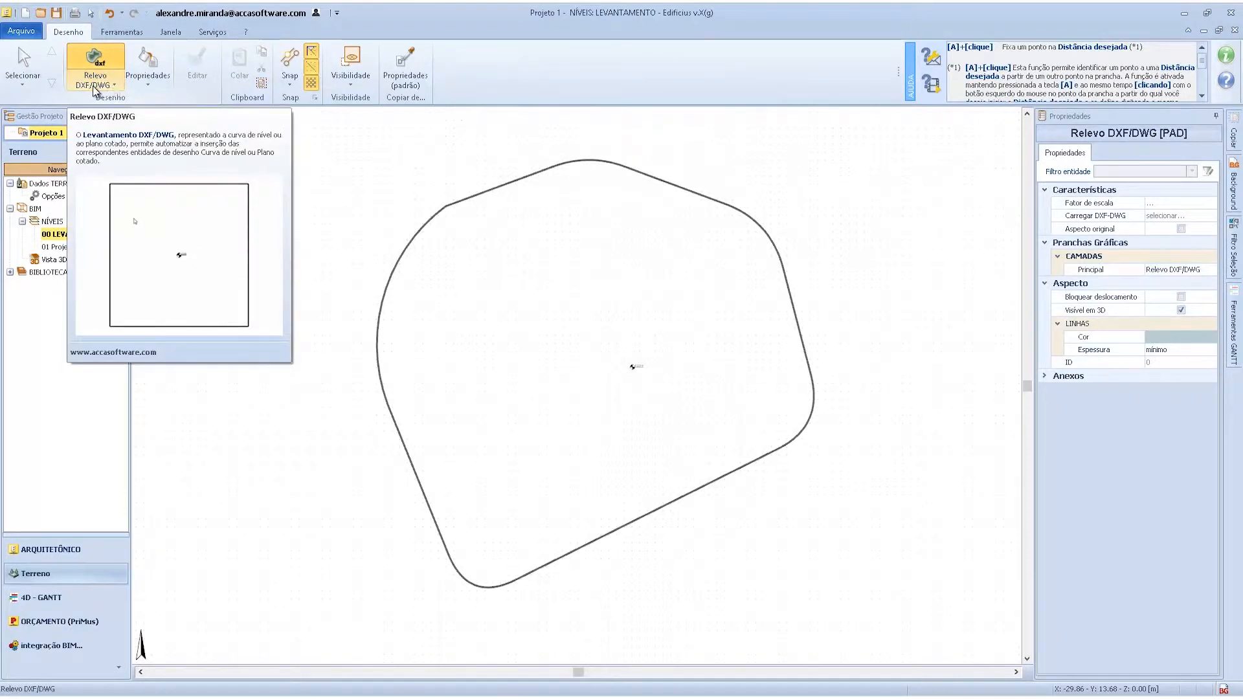
click(1200, 219)
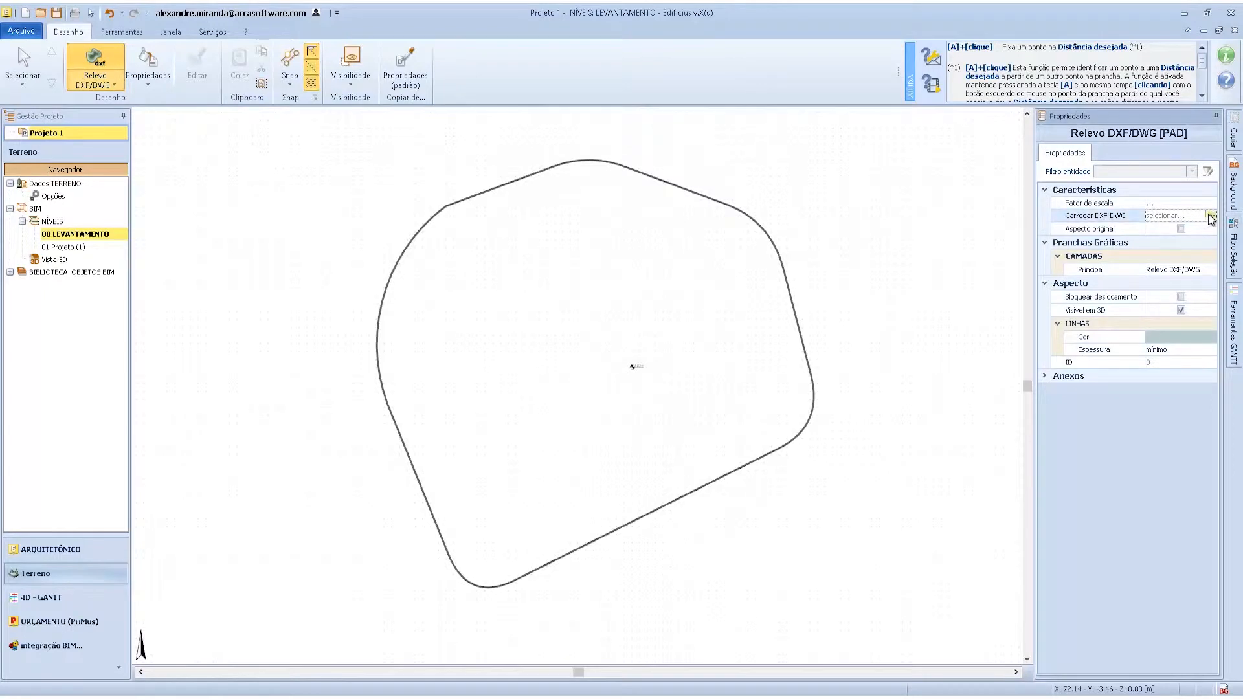
click(419, 526)
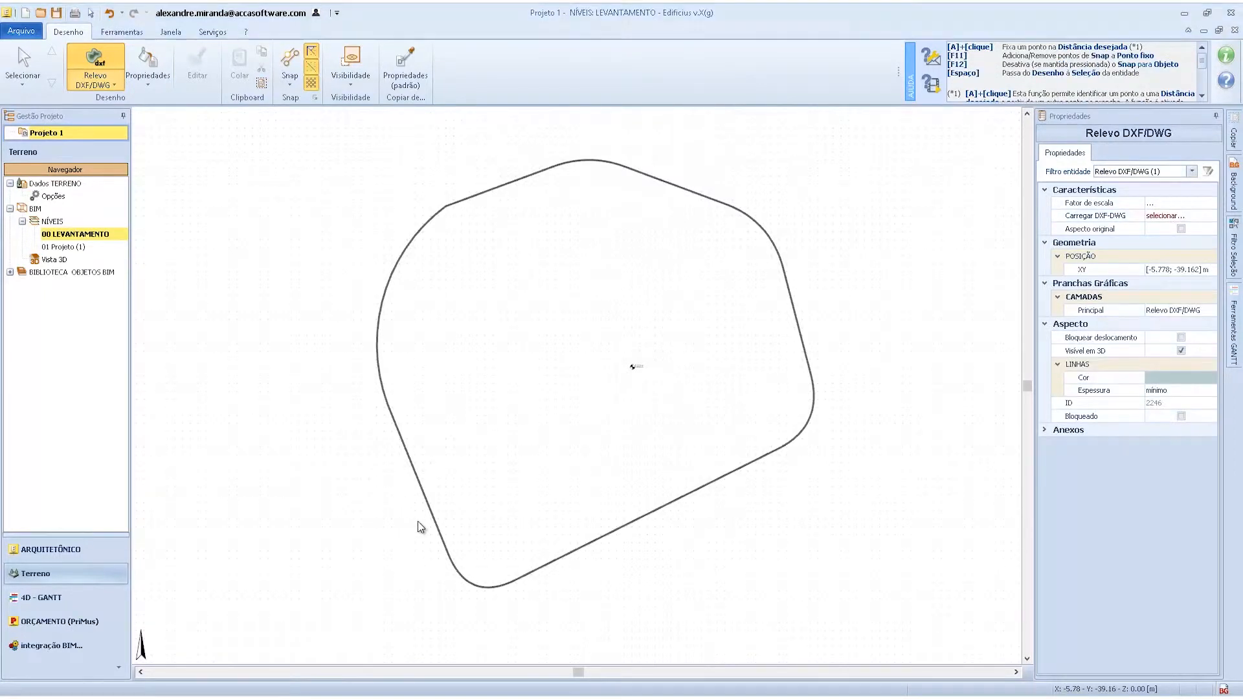
double_click(315, 410)
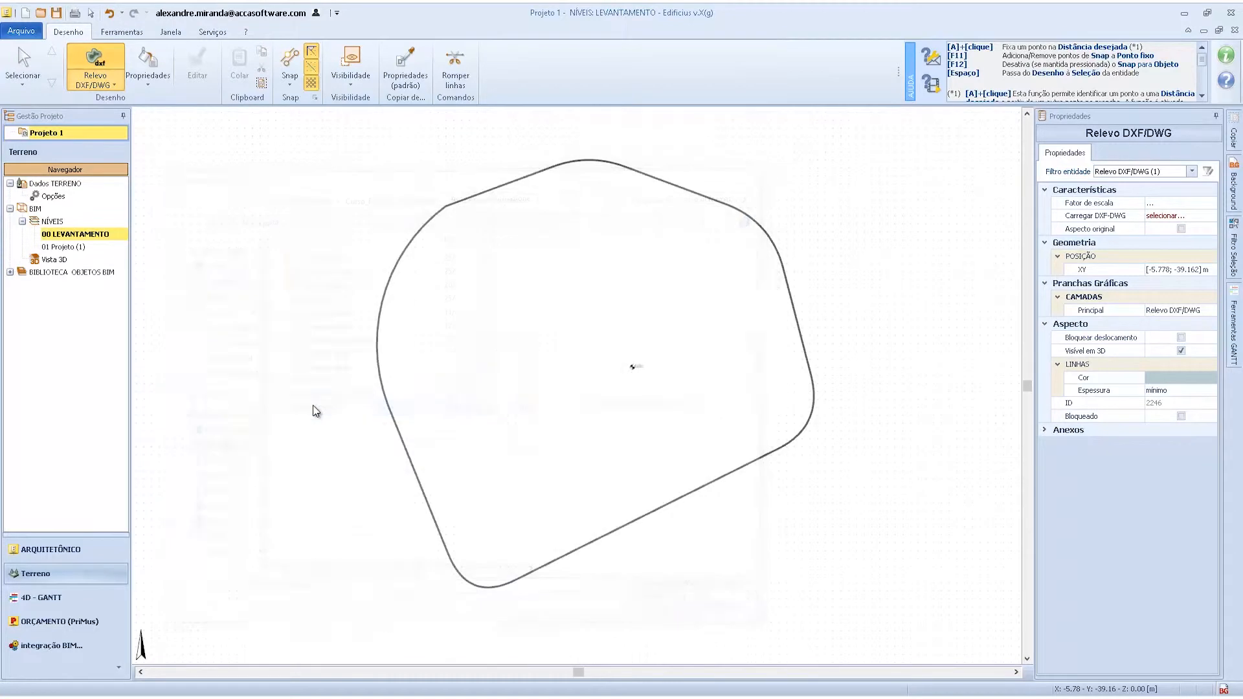
click(676, 394)
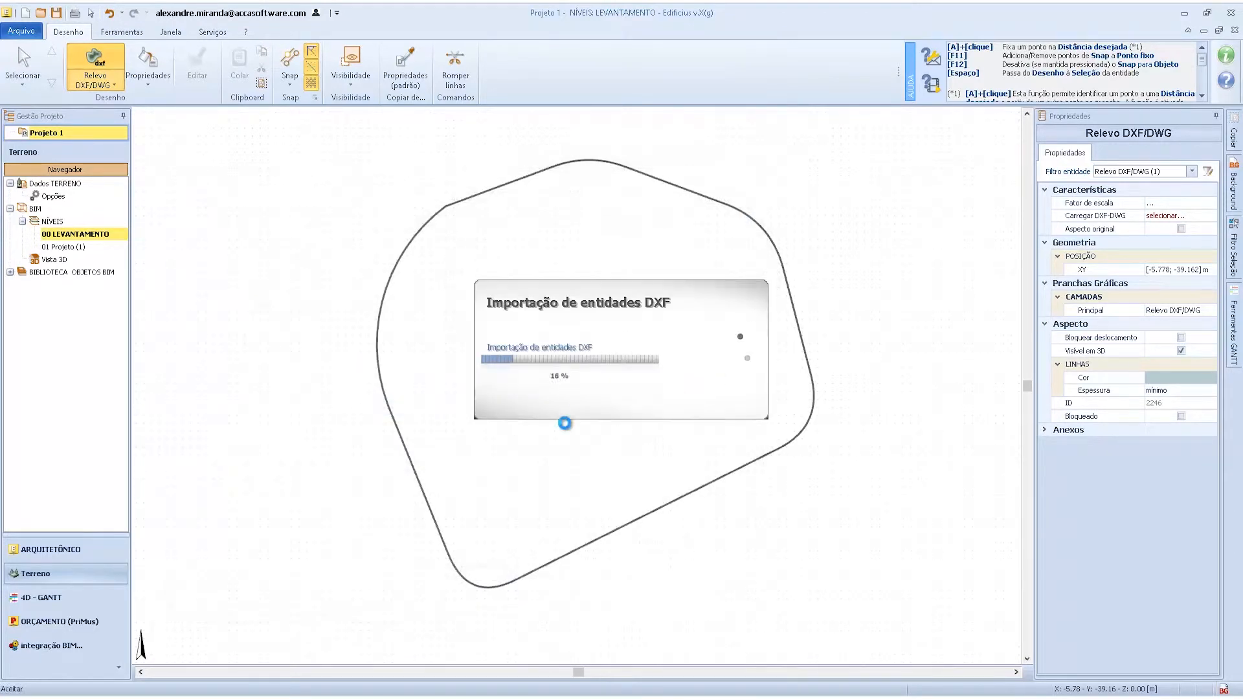
scroll(503, 423, down, 10)
drag(354, 566, 361, 516)
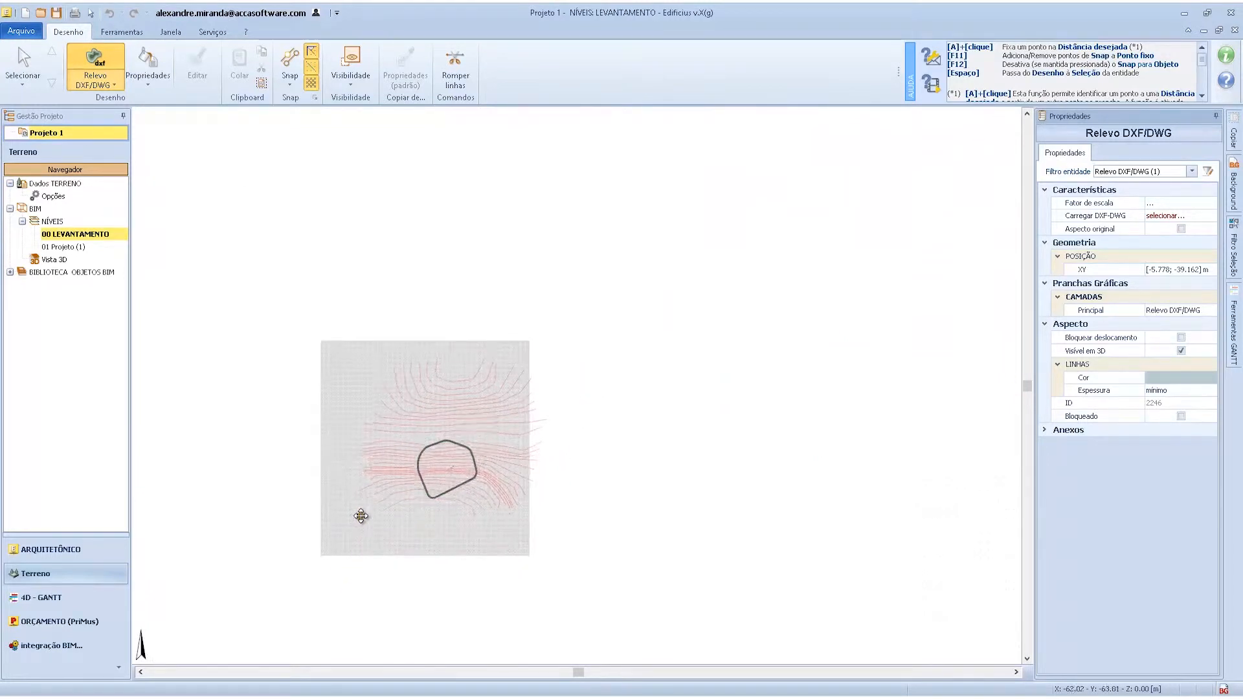
key(Escape)
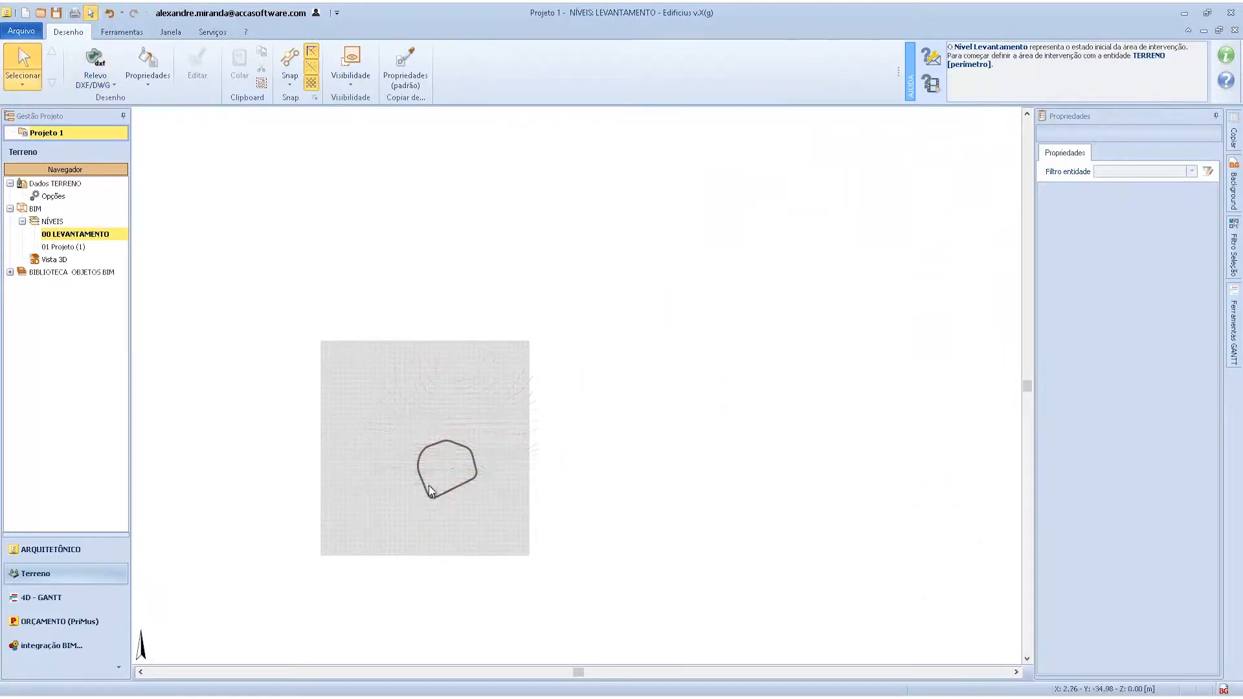
scroll(430, 491, up, 3)
scroll(445, 479, up, 1)
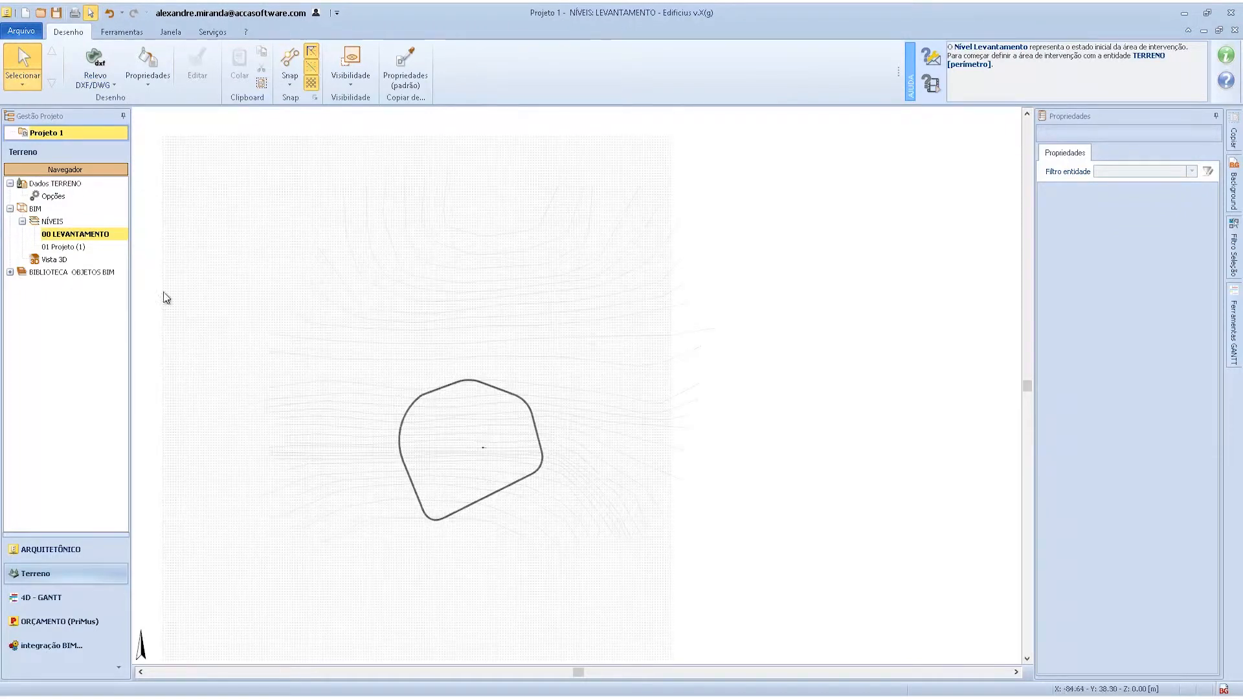
View the terrain with the imported DXF contours in 3D and return to the LEVANTAMENTO level plan.
click(57, 259)
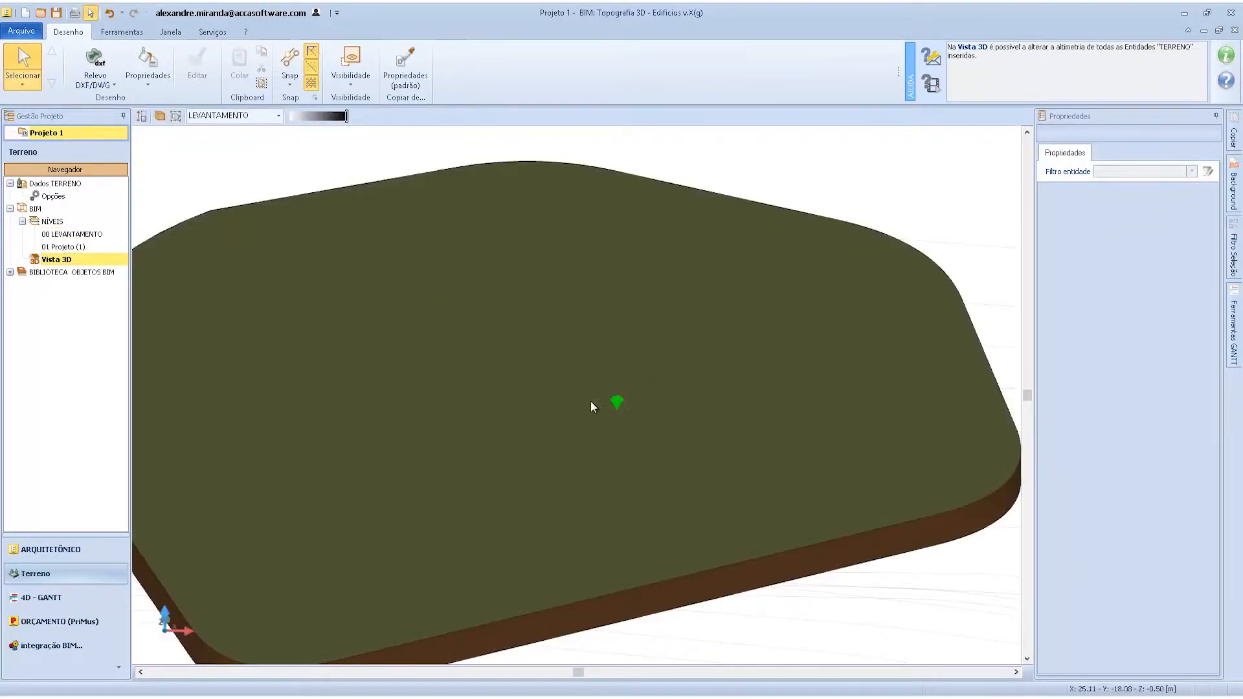
middle_drag(616, 419, 563, 492)
middle_drag(483, 413, 531, 414)
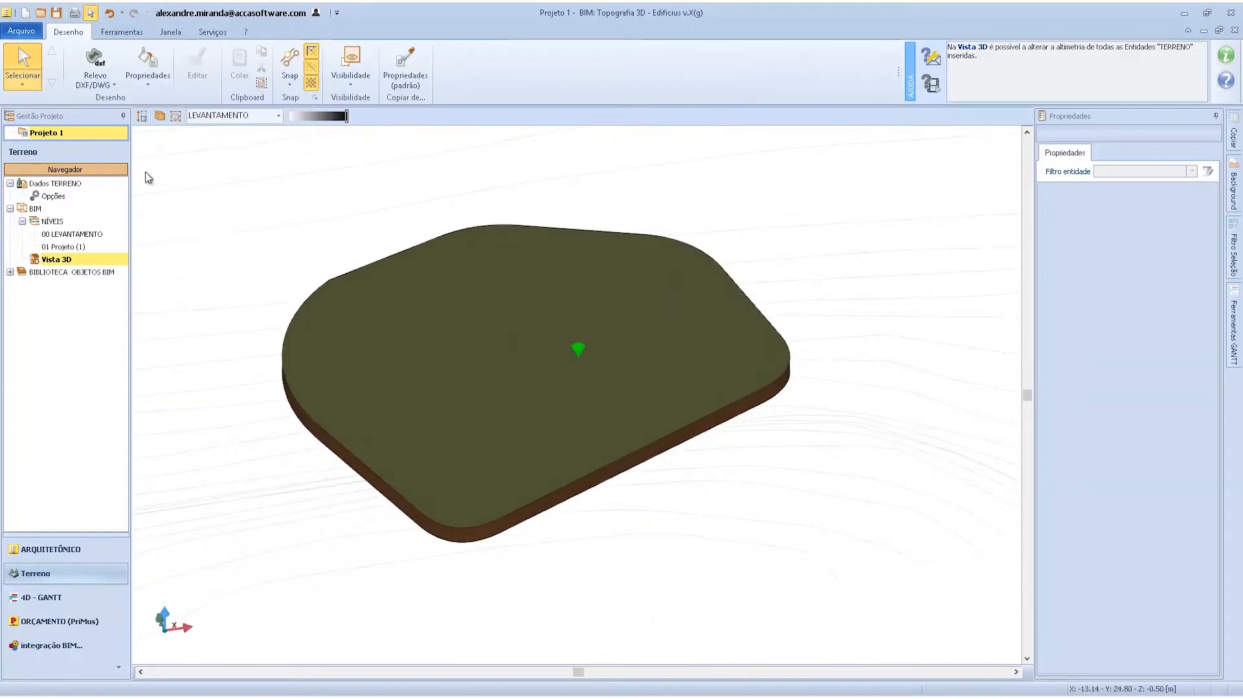
double_click(71, 234)
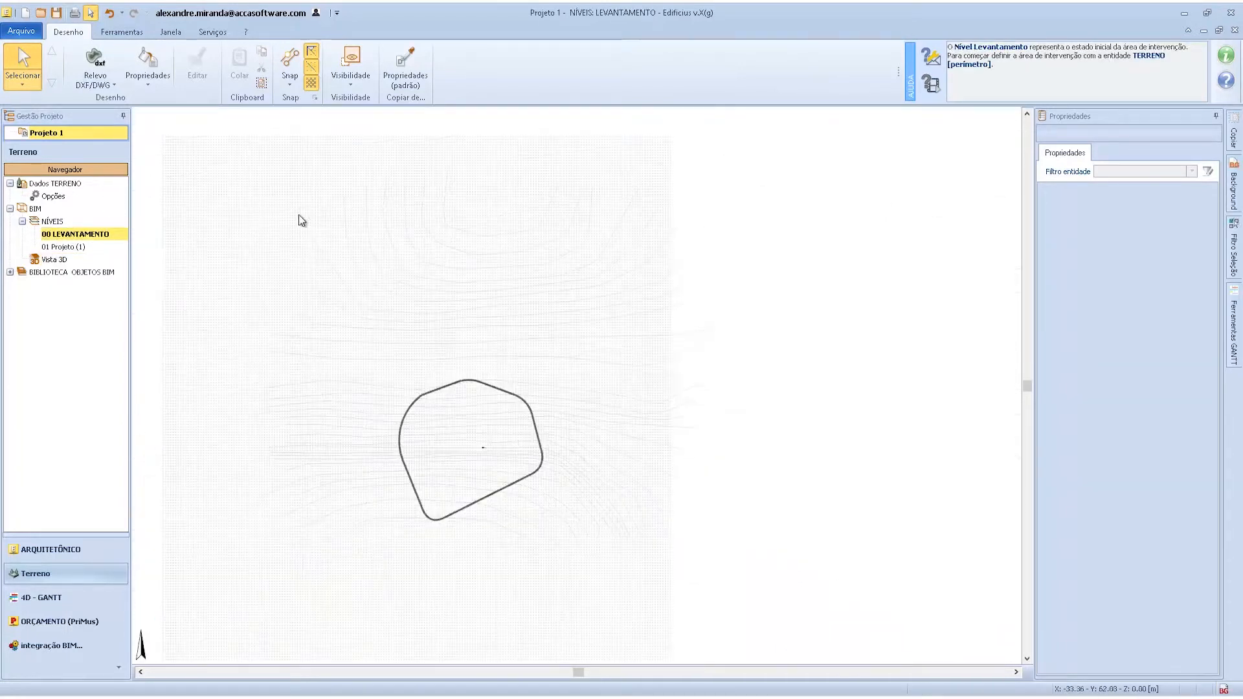
Generate contour lines automatically from the imported DXF/DWG, enclosing the entire relief drawing in the selection rectangle.
click(102, 91)
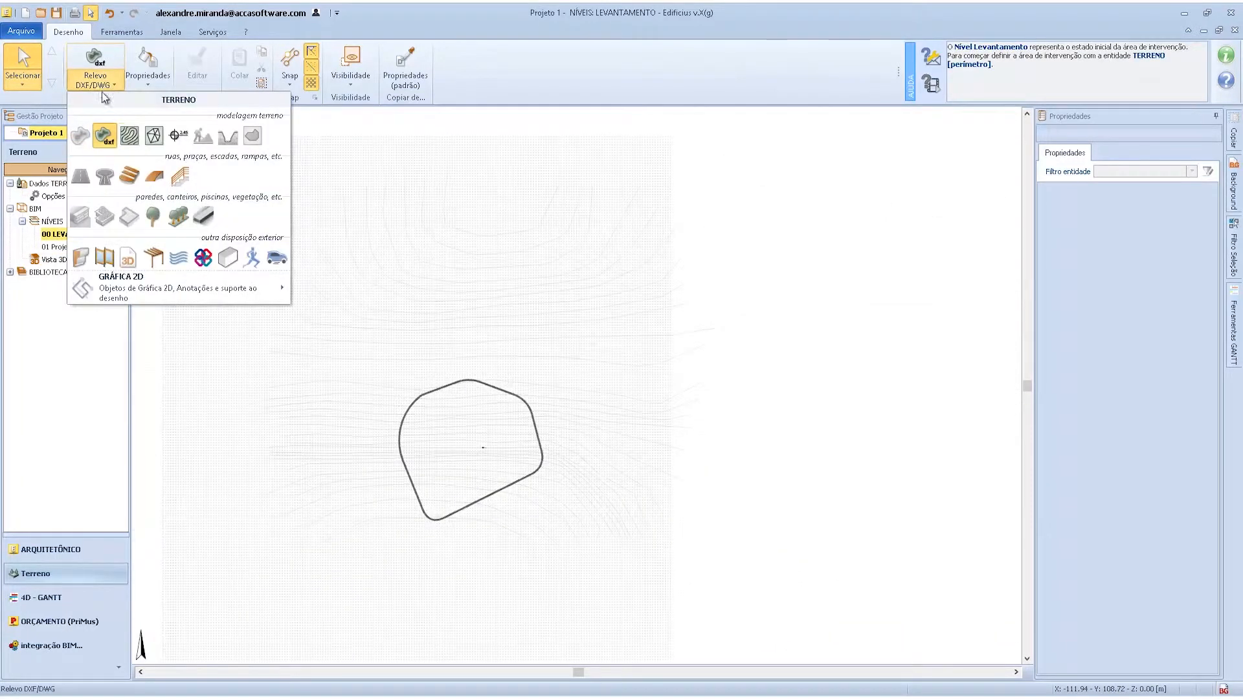
click(129, 135)
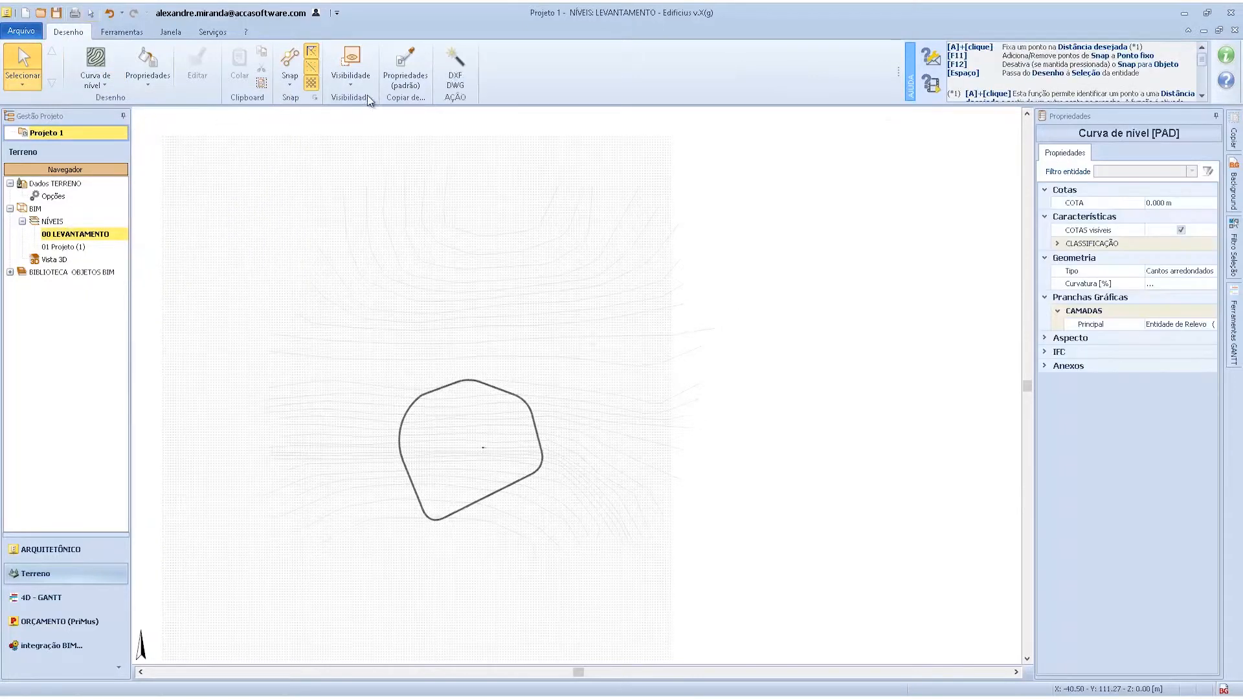
click(457, 76)
scroll(576, 289, down, 3)
click(737, 490)
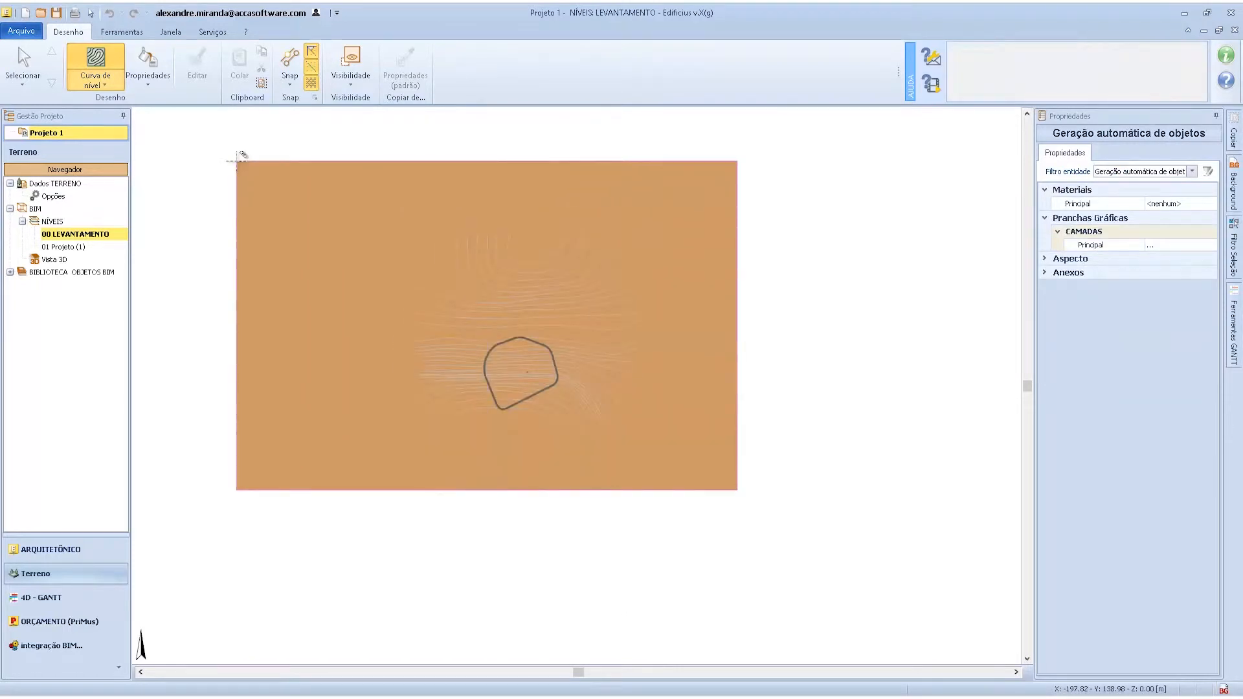
click(238, 160)
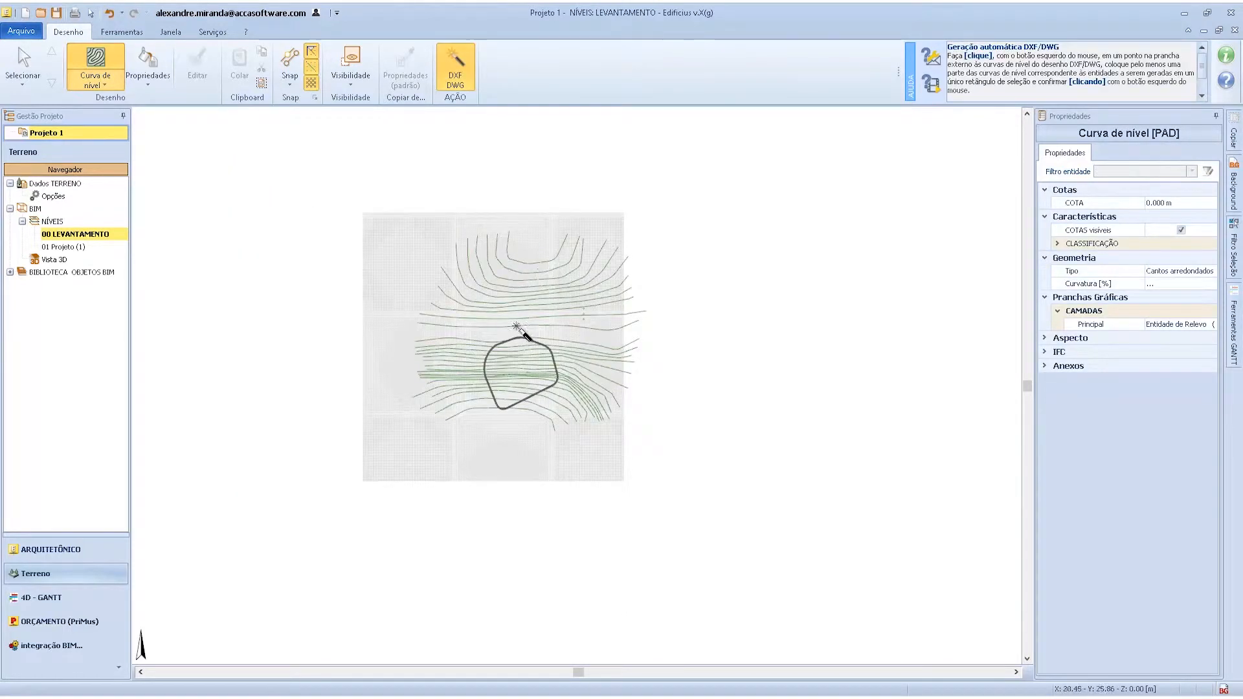
Examine the contoured terrain in 3D from the side and from above, and return to the LEVANTAMENTO level plan.
double_click(56, 258)
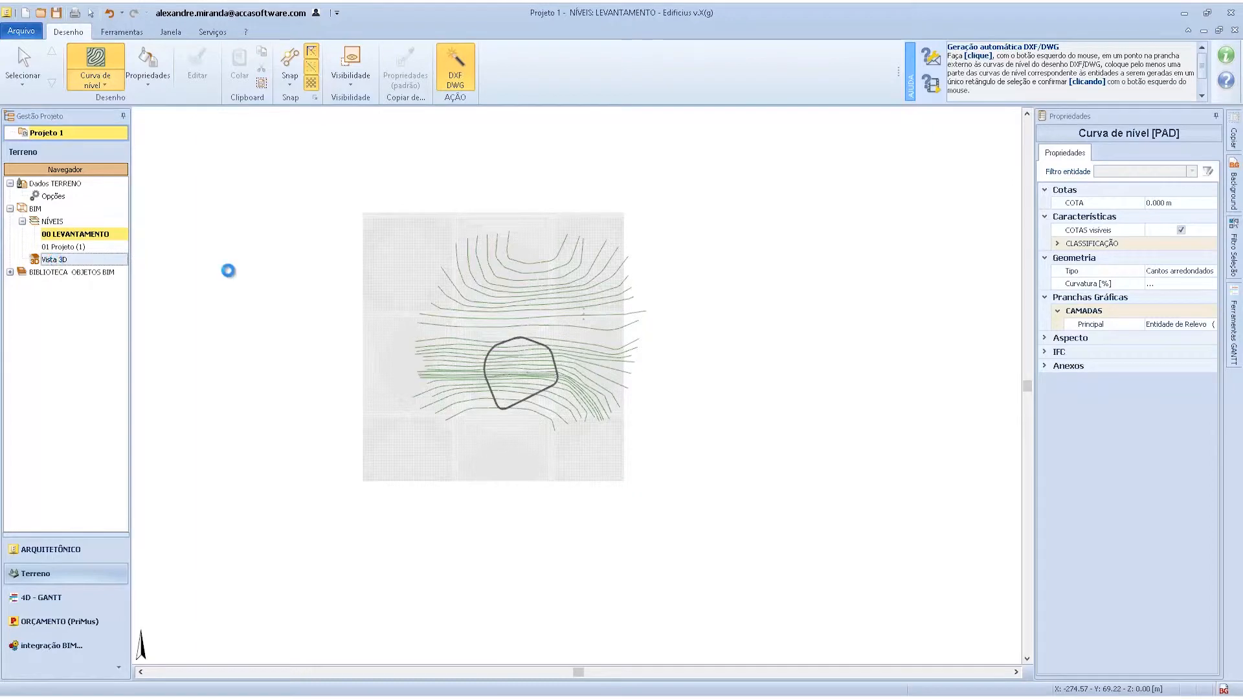
middle_drag(597, 365, 569, 387)
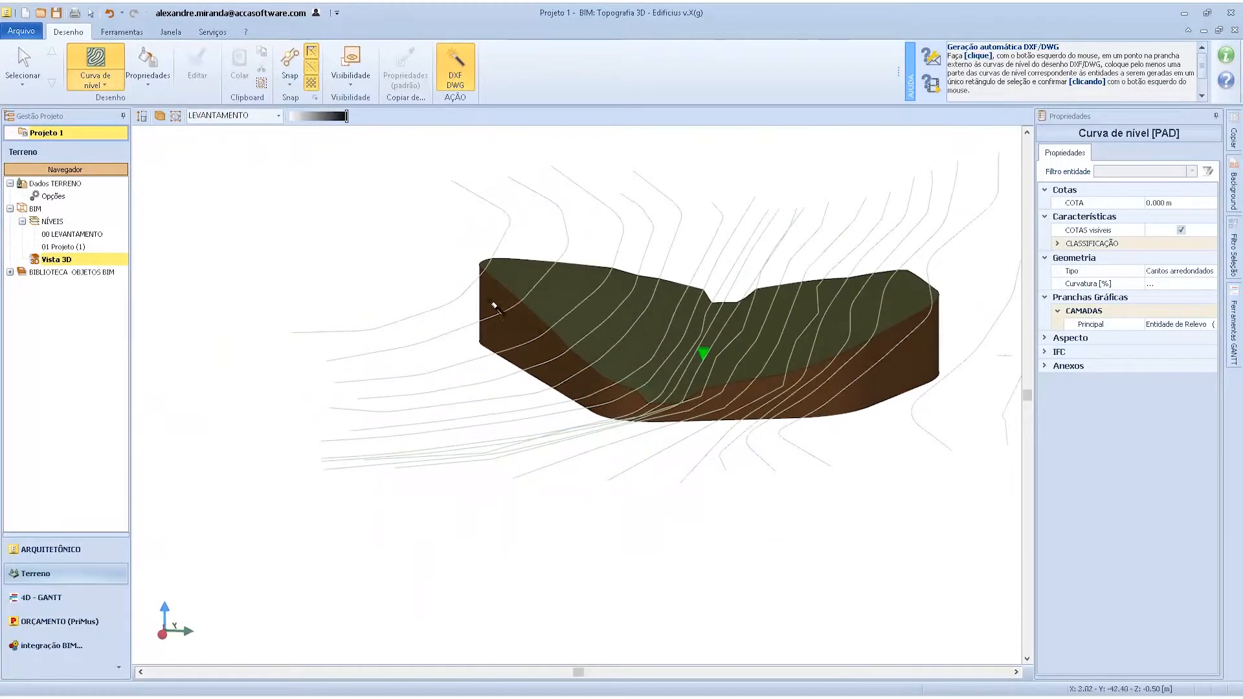
middle_drag(569, 328, 591, 388)
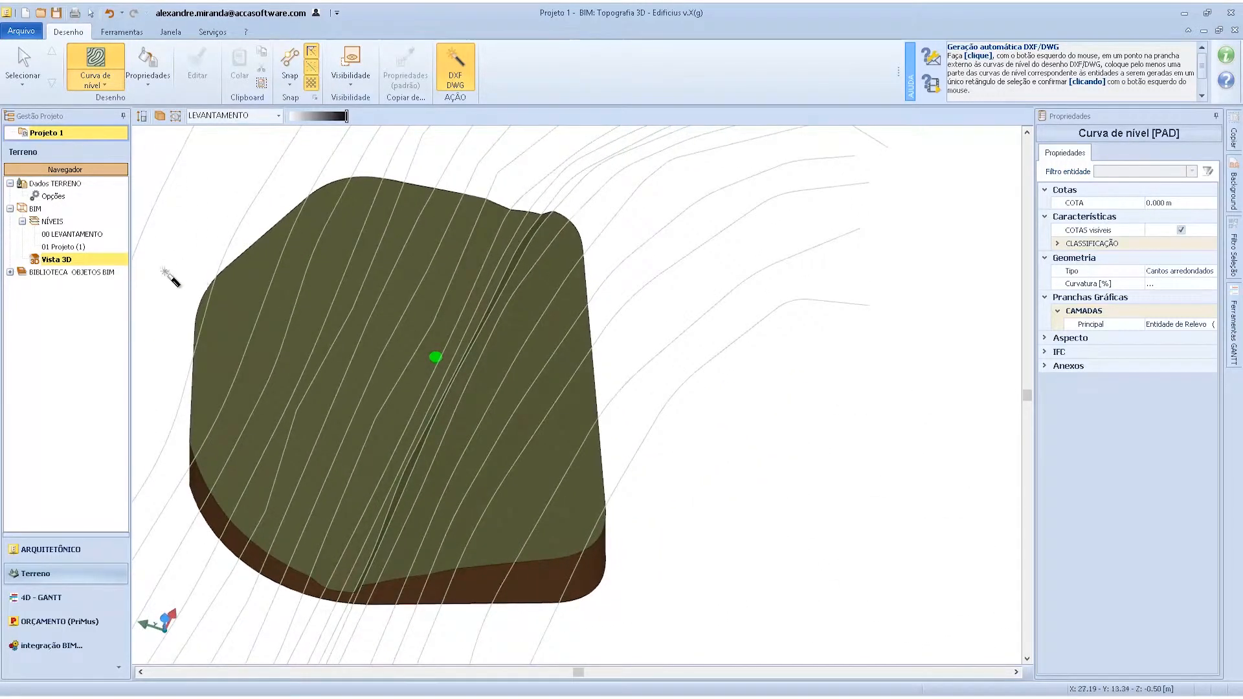
double_click(71, 235)
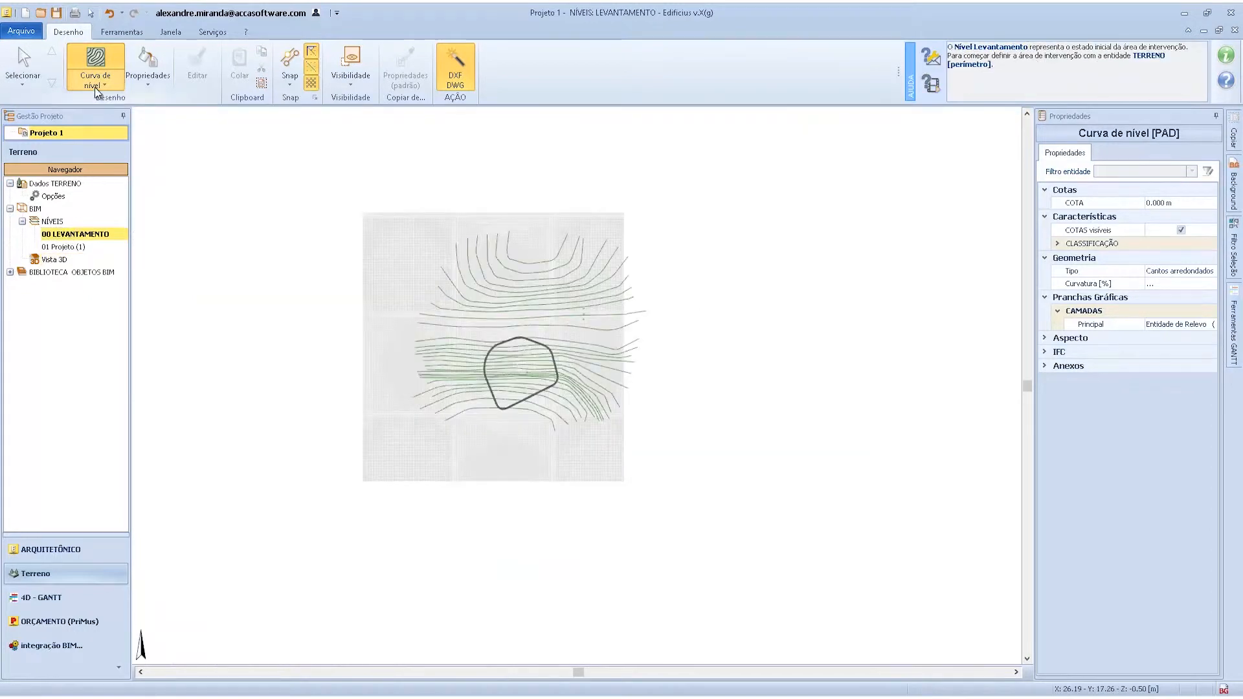
click(96, 84)
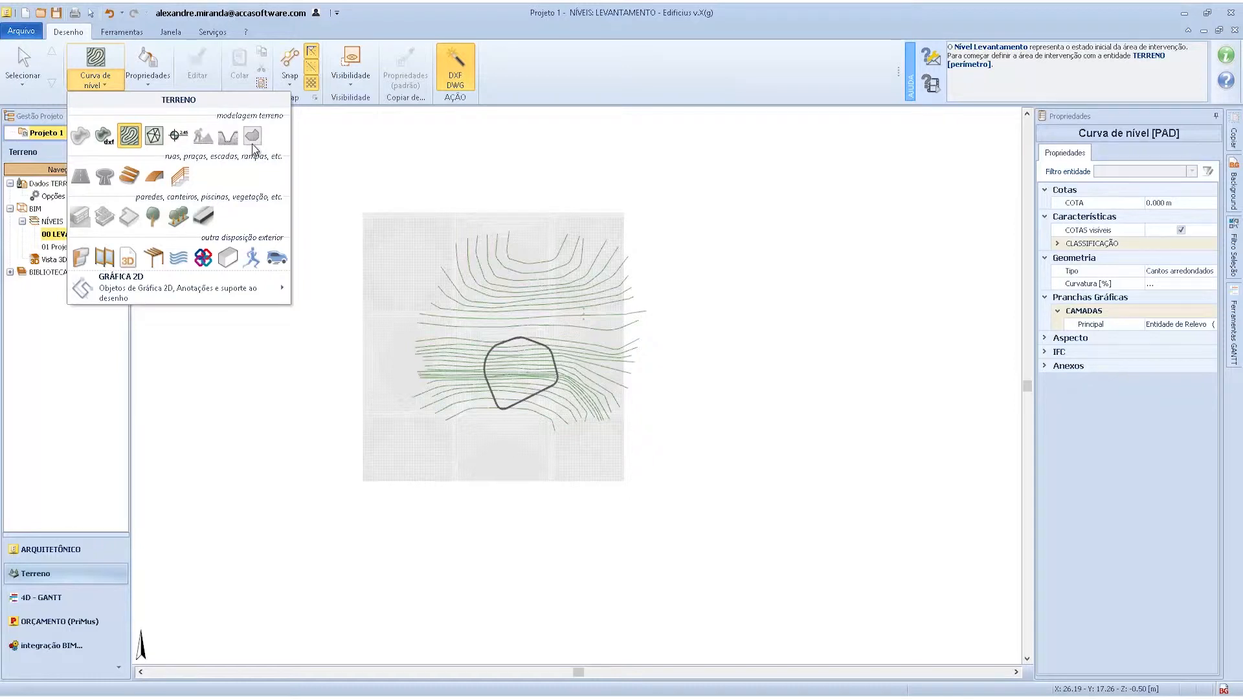
click(470, 13)
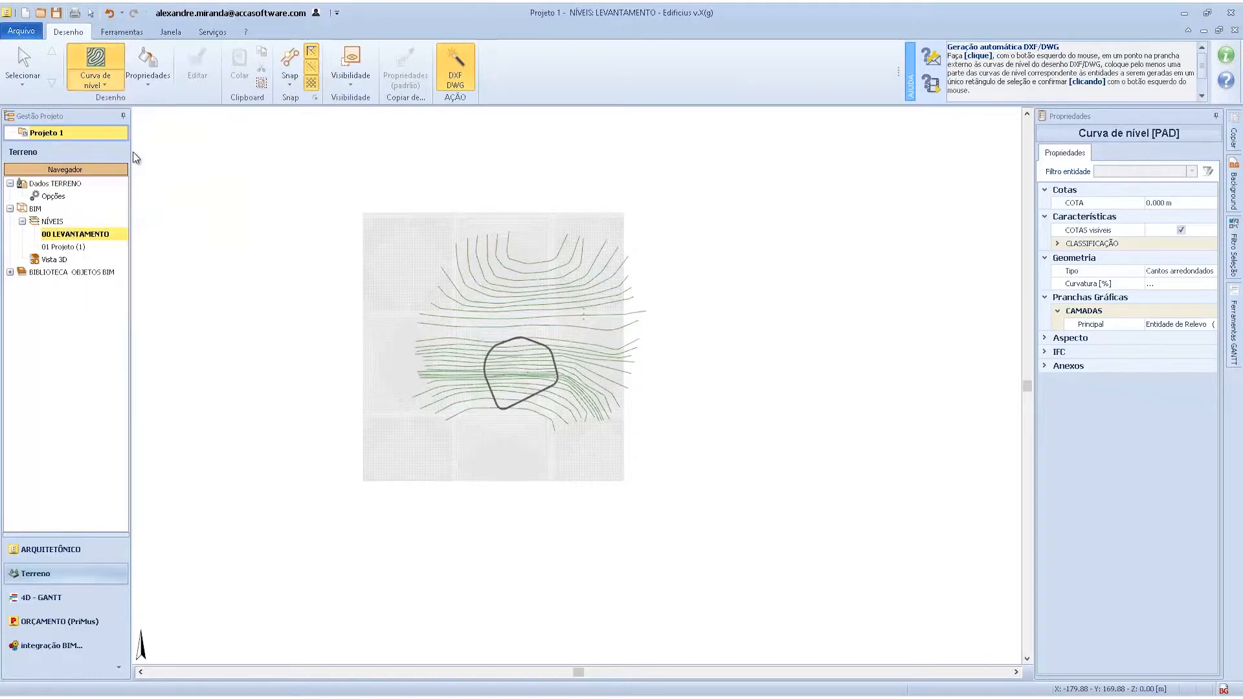
On level 01 Projeto (1), draw a closed four-sided earthwork (Movimentação de terra) of about 132 m² in the northern part of the terrain.
click(60, 250)
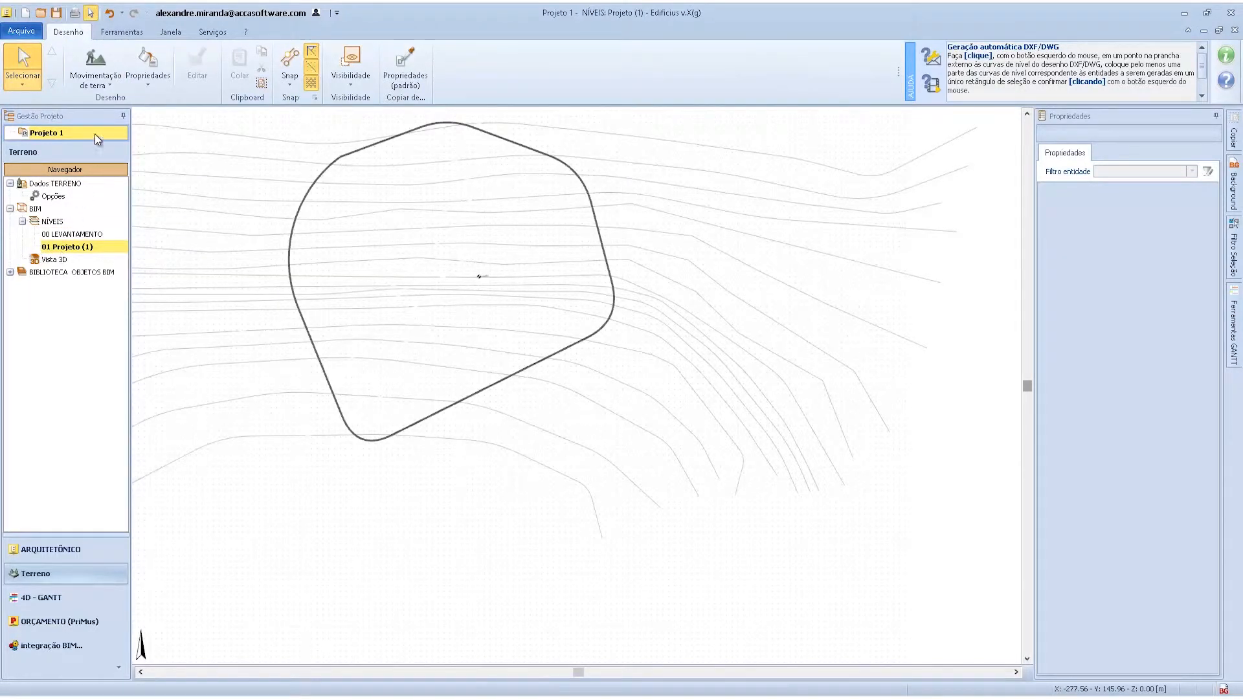
click(88, 82)
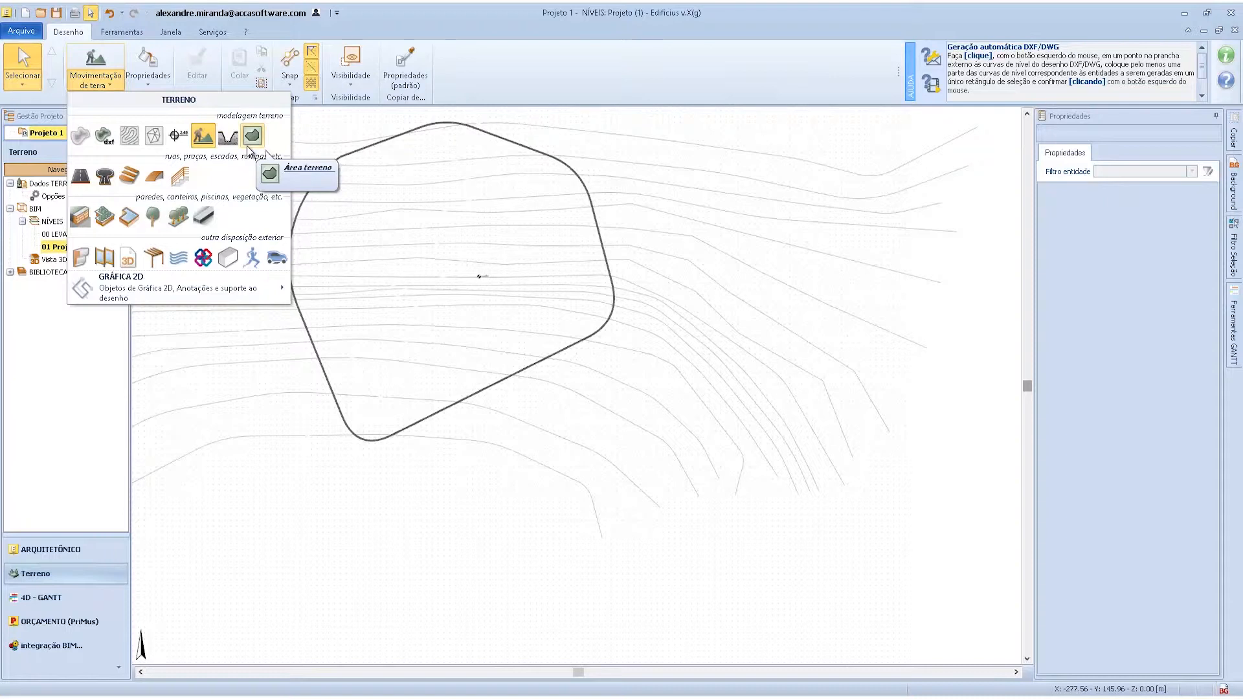
click(204, 136)
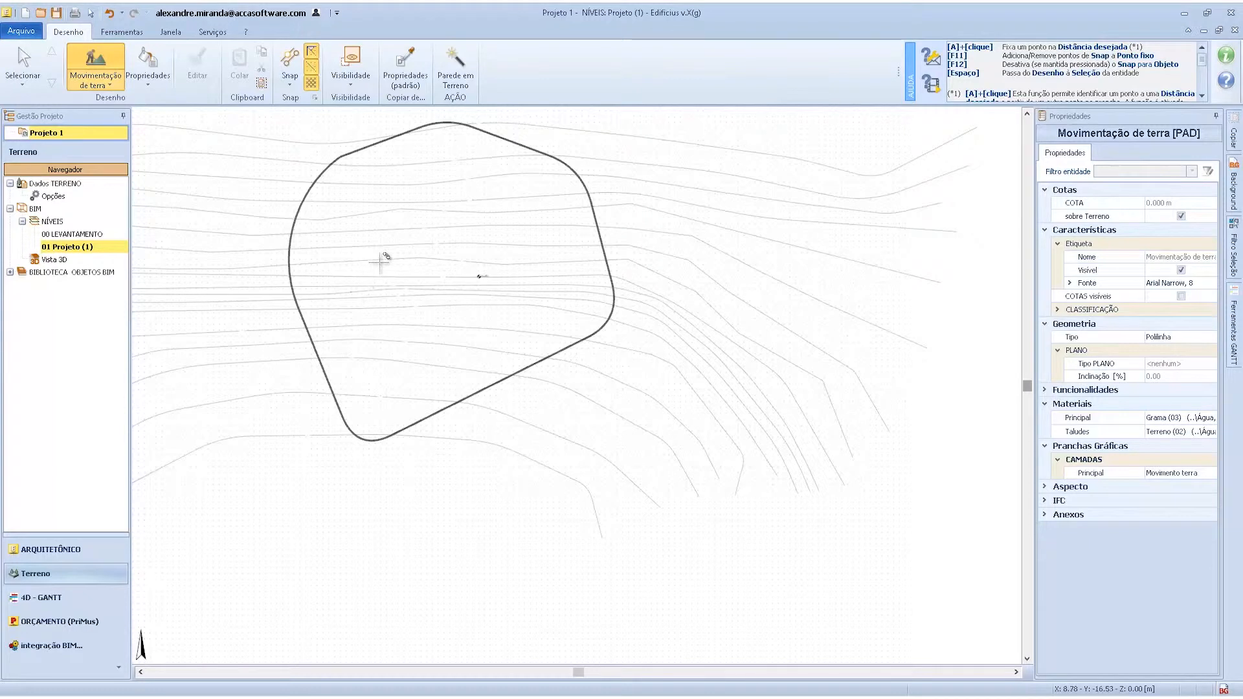
scroll(404, 202, up, 1)
click(388, 241)
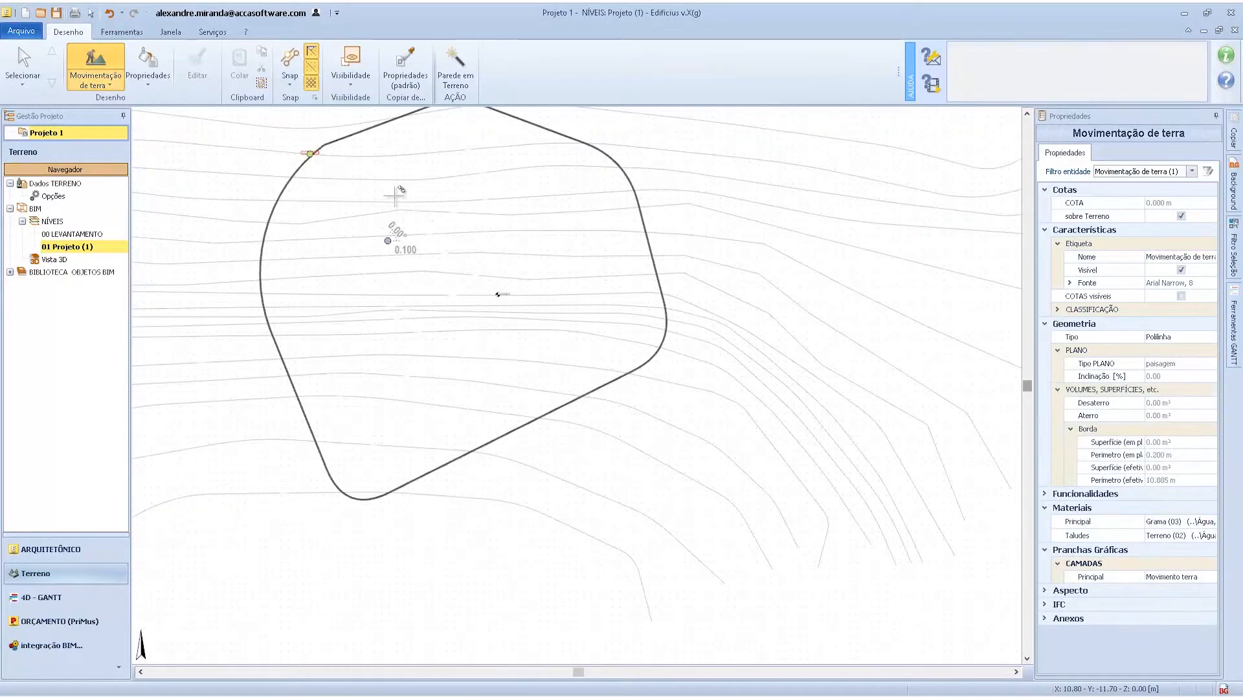
click(410, 180)
click(505, 171)
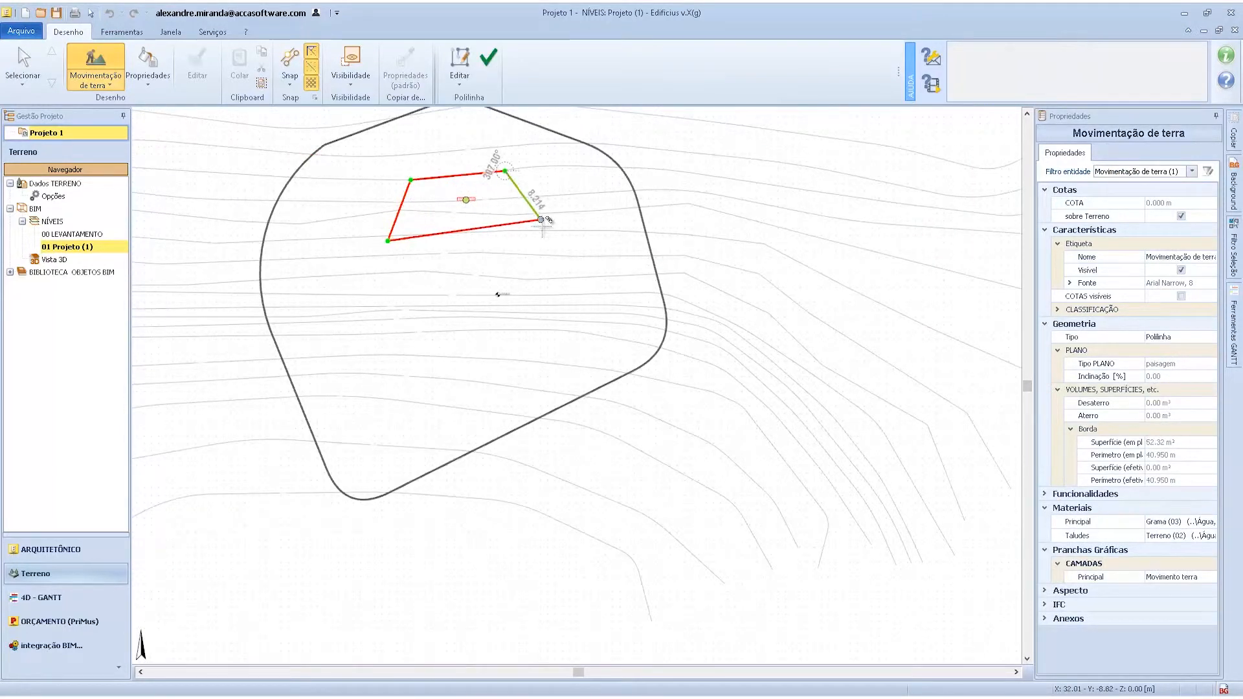
click(522, 233)
right_click(484, 234)
click(521, 328)
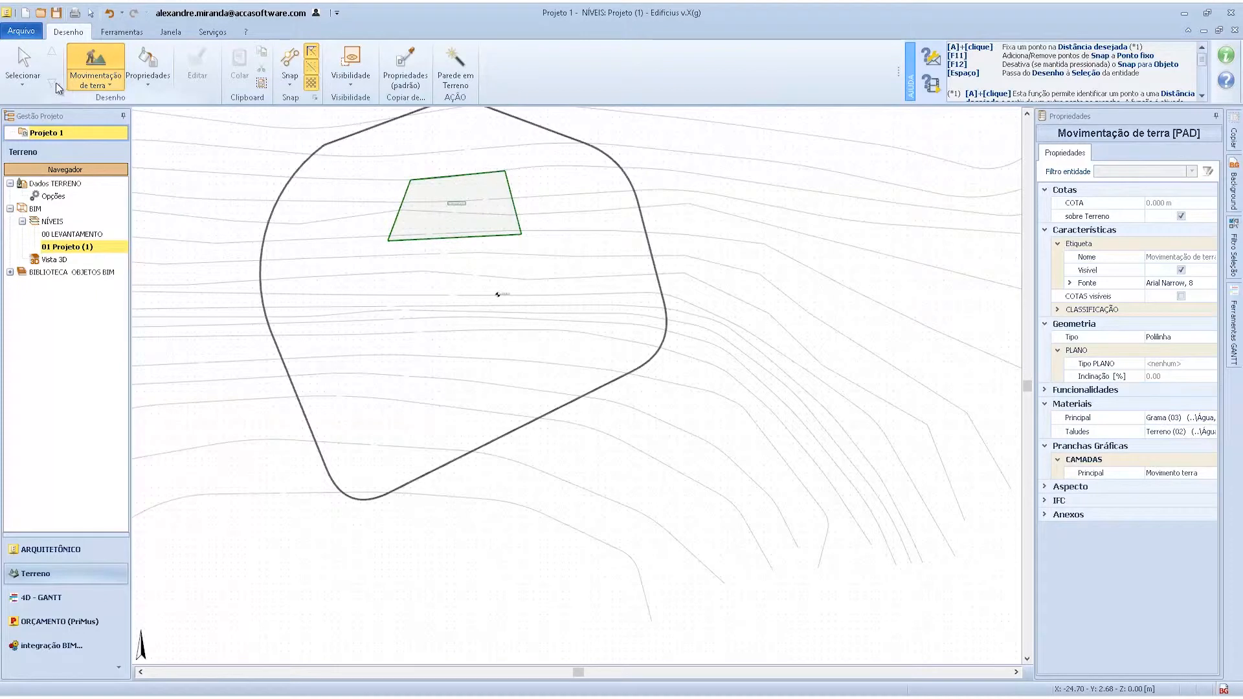
Select the four-sided earthwork area and show it in the 3D view.
key(Escape)
click(463, 238)
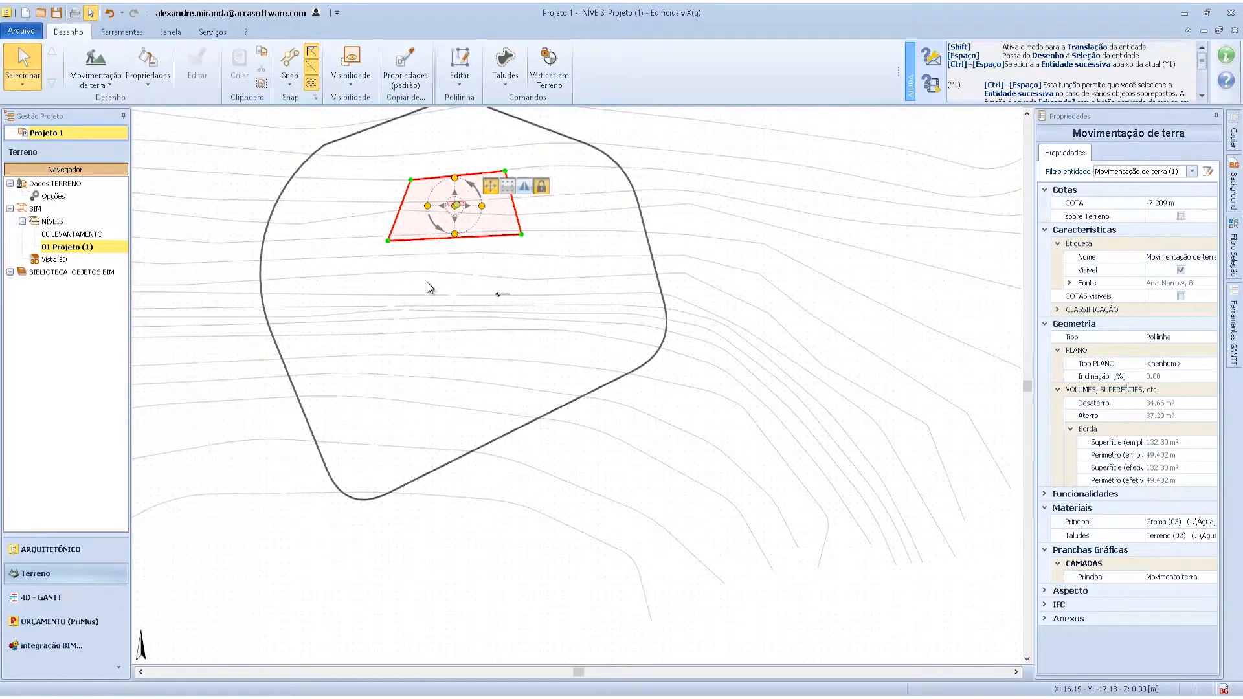
click(53, 259)
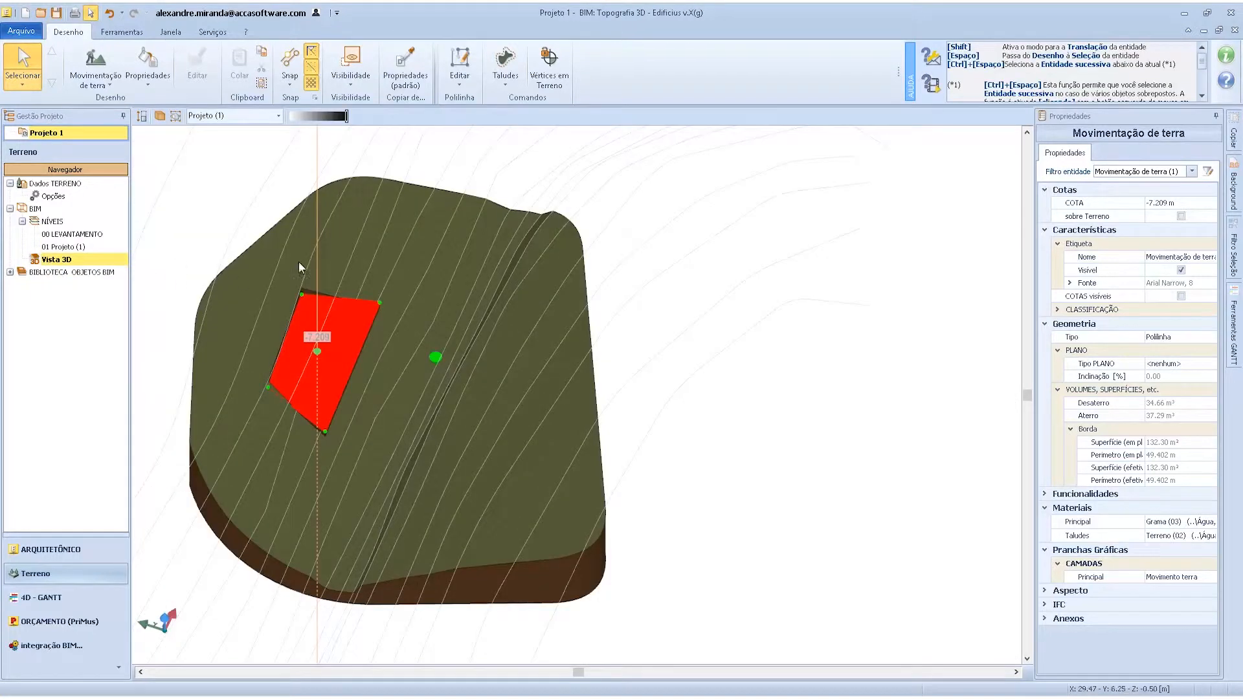
In the 3D view, select the four-sided earthwork and lower its elevation (COTA) to -8.113 m.
click(237, 209)
scroll(334, 421, up, 3)
middle_drag(342, 433, 276, 410)
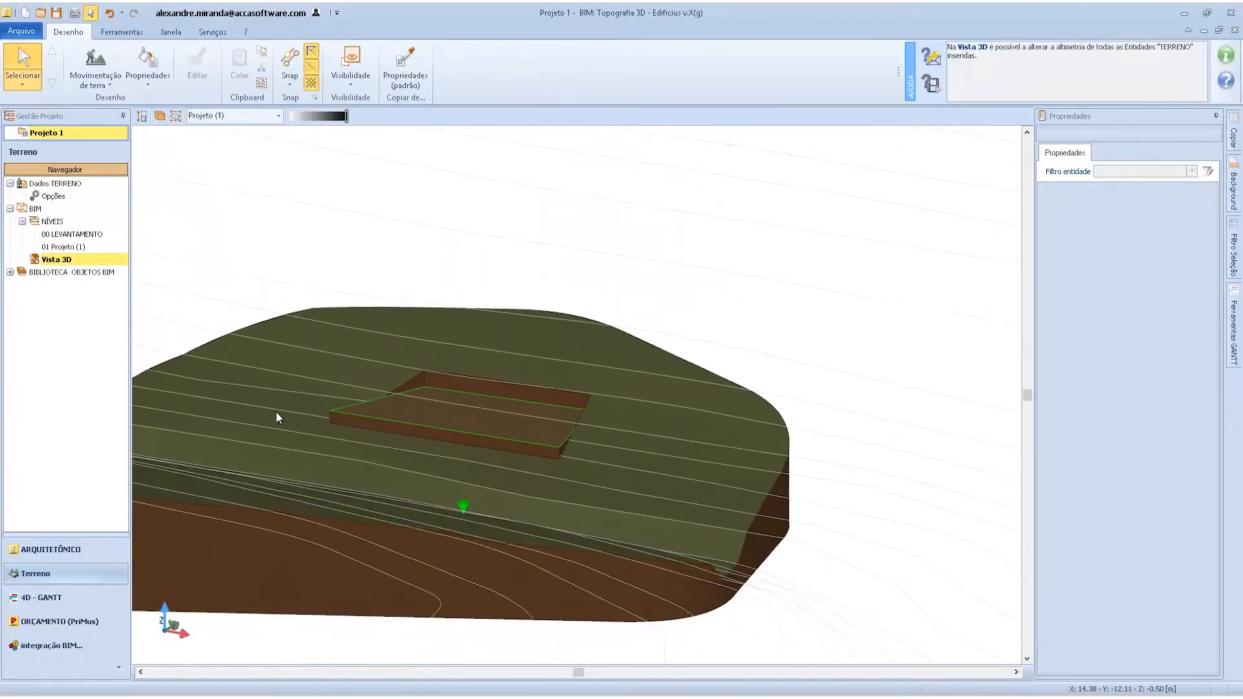
click(545, 427)
drag(476, 409, 471, 442)
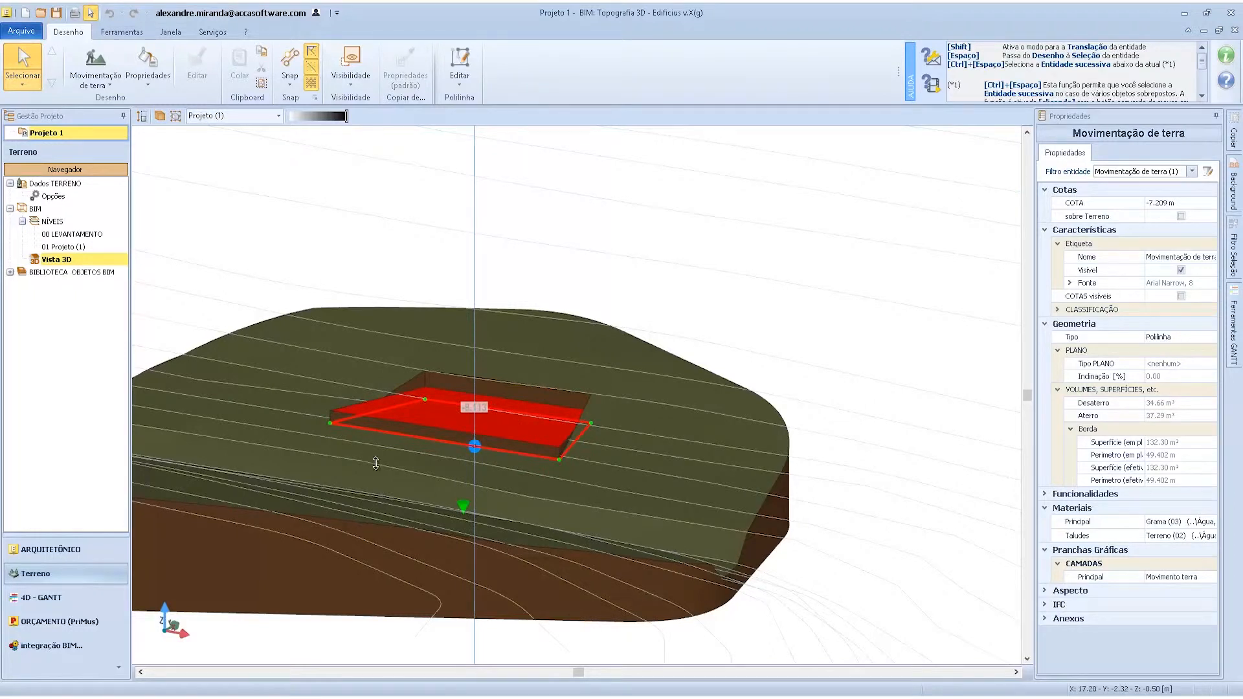
click(715, 288)
Reselect the four-sided earthwork and attach its border polyline vertices (Vértices polilinha BORDA) to the terrain.
middle_drag(372, 453, 406, 436)
click(413, 403)
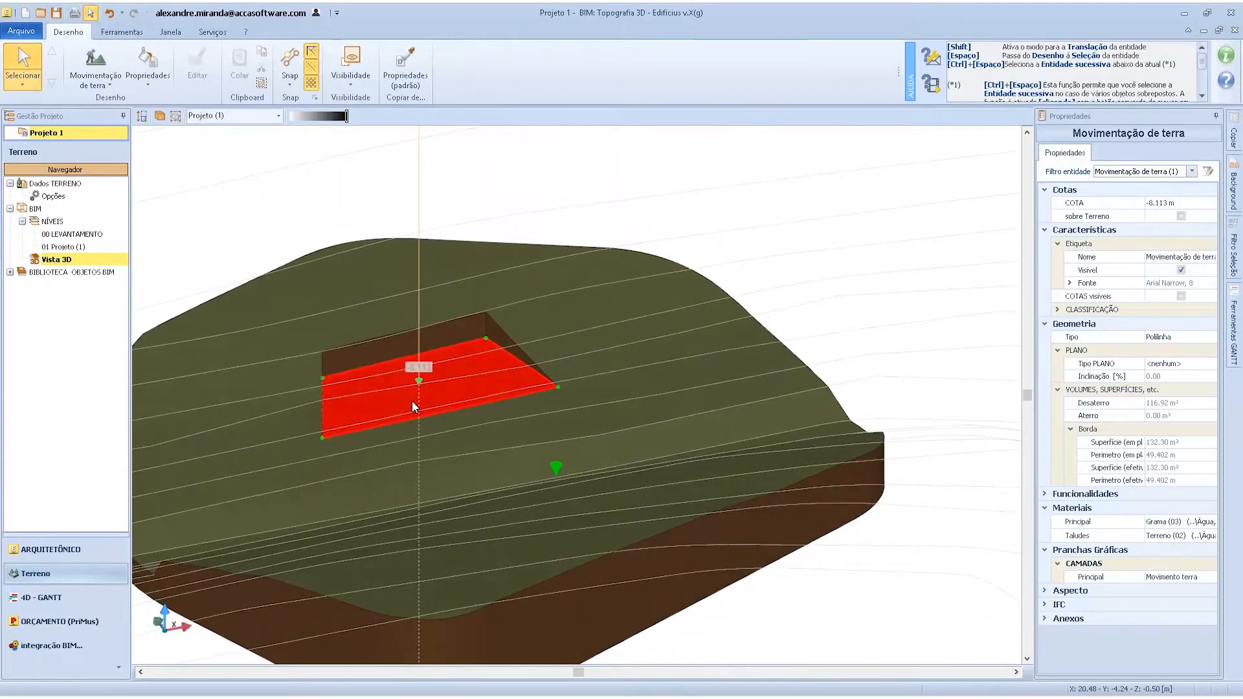
click(1186, 205)
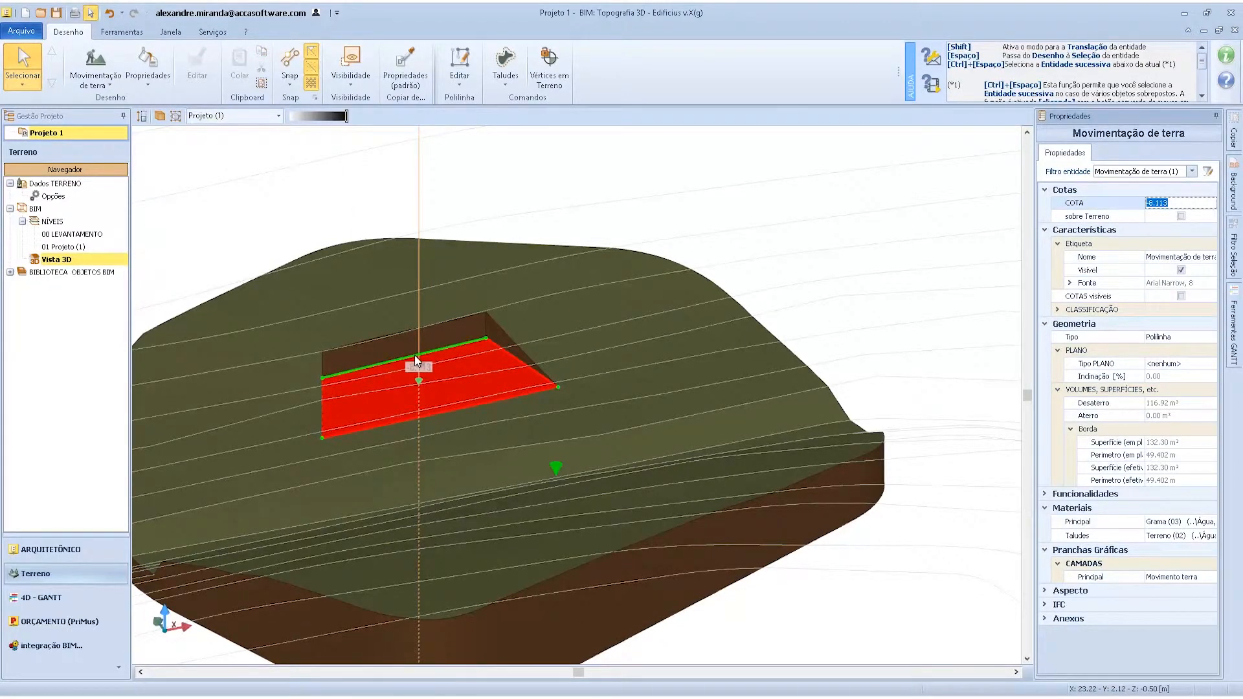
click(548, 89)
click(439, 127)
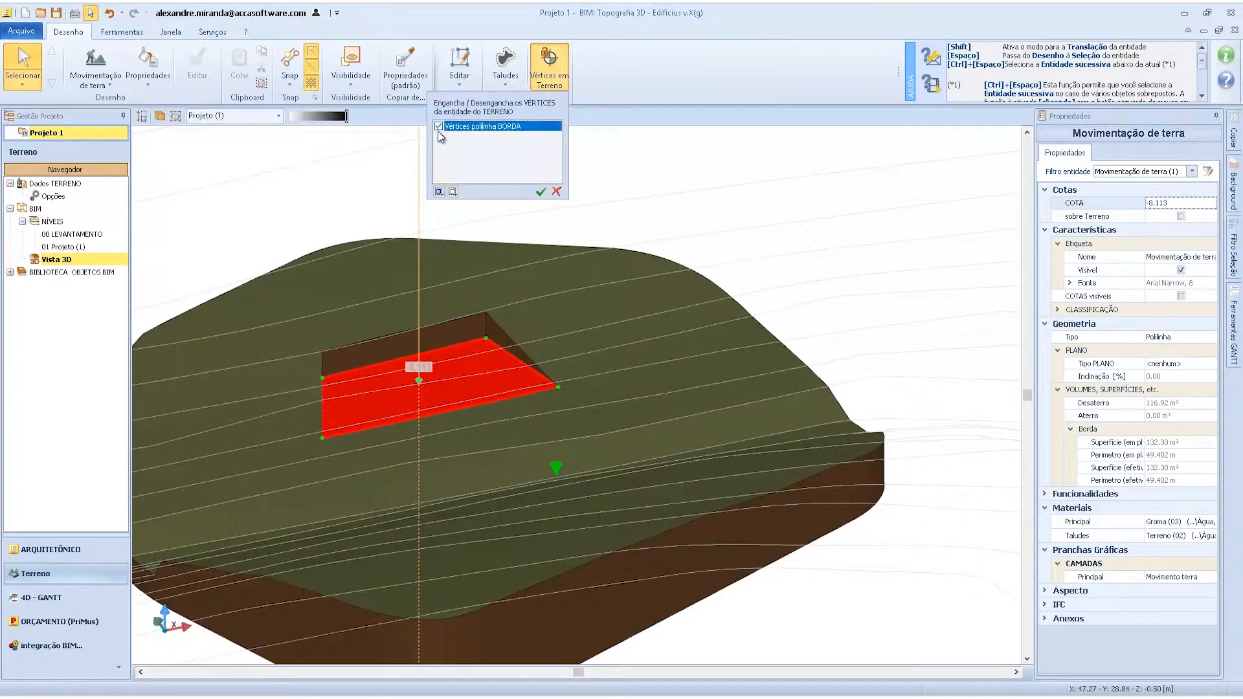
click(540, 192)
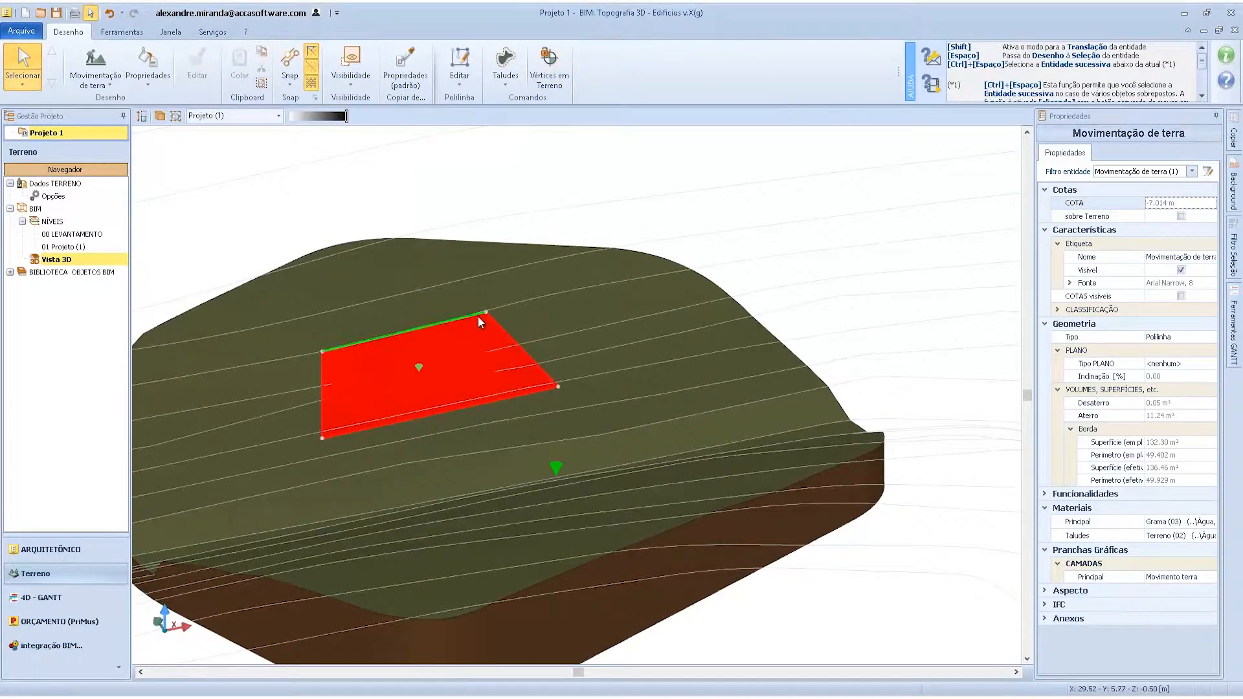
Lower the attached earthwork's elevation to -9.849 m in the 3D view and deselect it.
drag(417, 367, 423, 407)
mouse_move(510, 415)
middle_down()
mouse_move(431, 441)
mouse_move(416, 421)
mouse_move(411, 438)
mouse_move(453, 517)
mouse_move(495, 424)
mouse_move(520, 421)
middle_up()
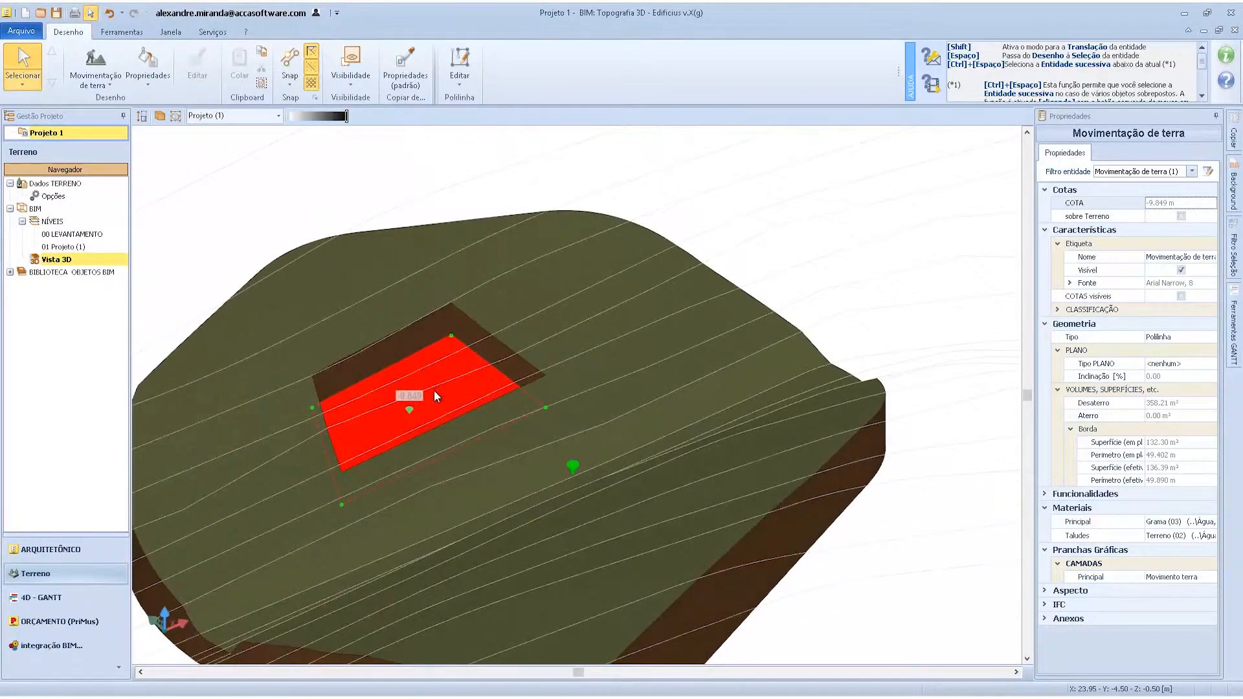
click(476, 132)
key(Escape)
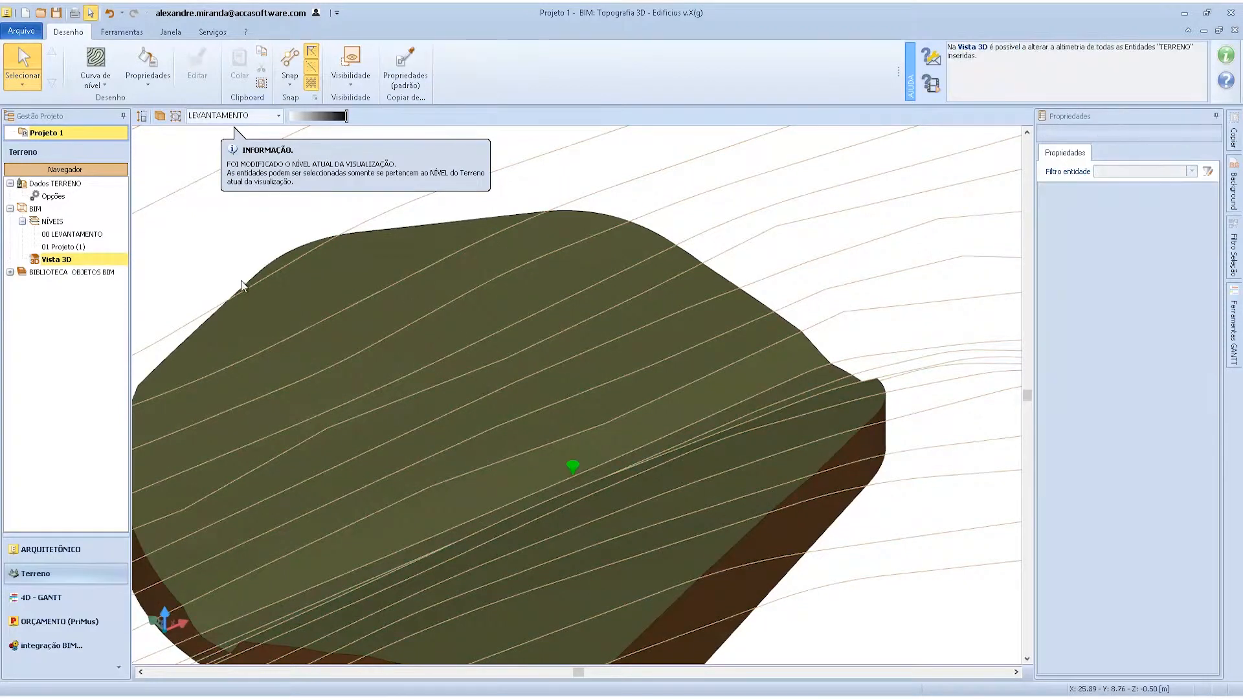
On level 01 Projeto (1), select the earthwork and try to attach its border polyline vertices to the terrain again.
double_click(75, 247)
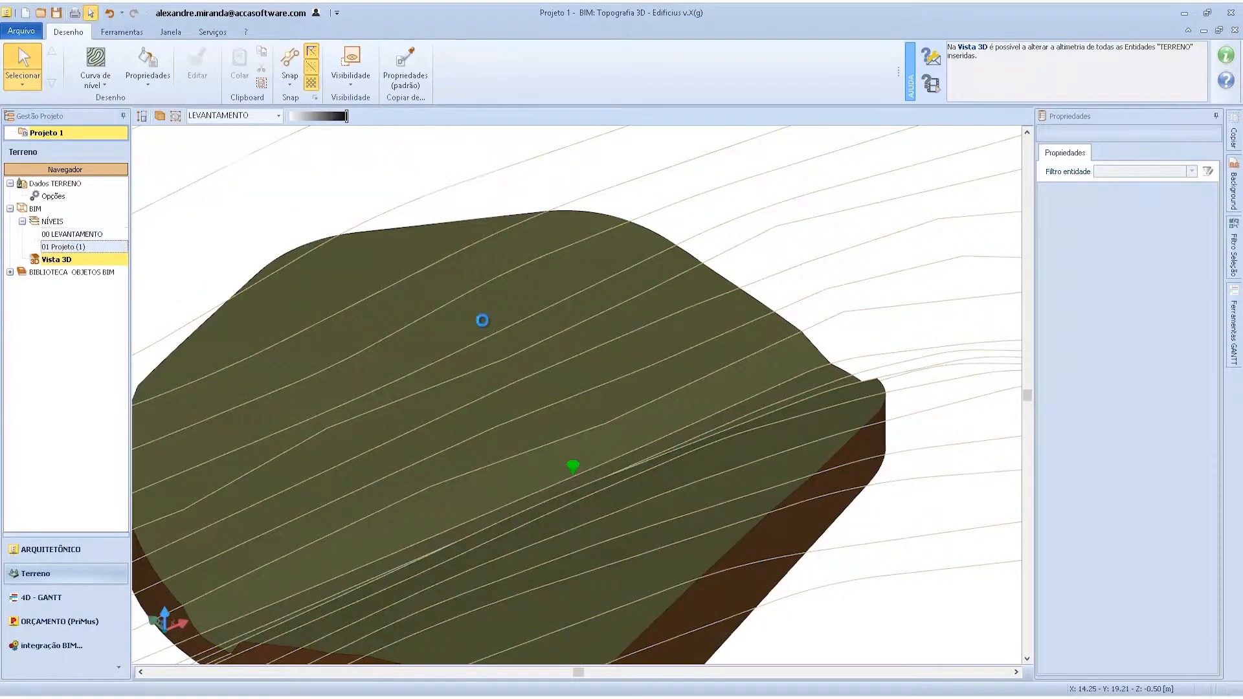
click(480, 196)
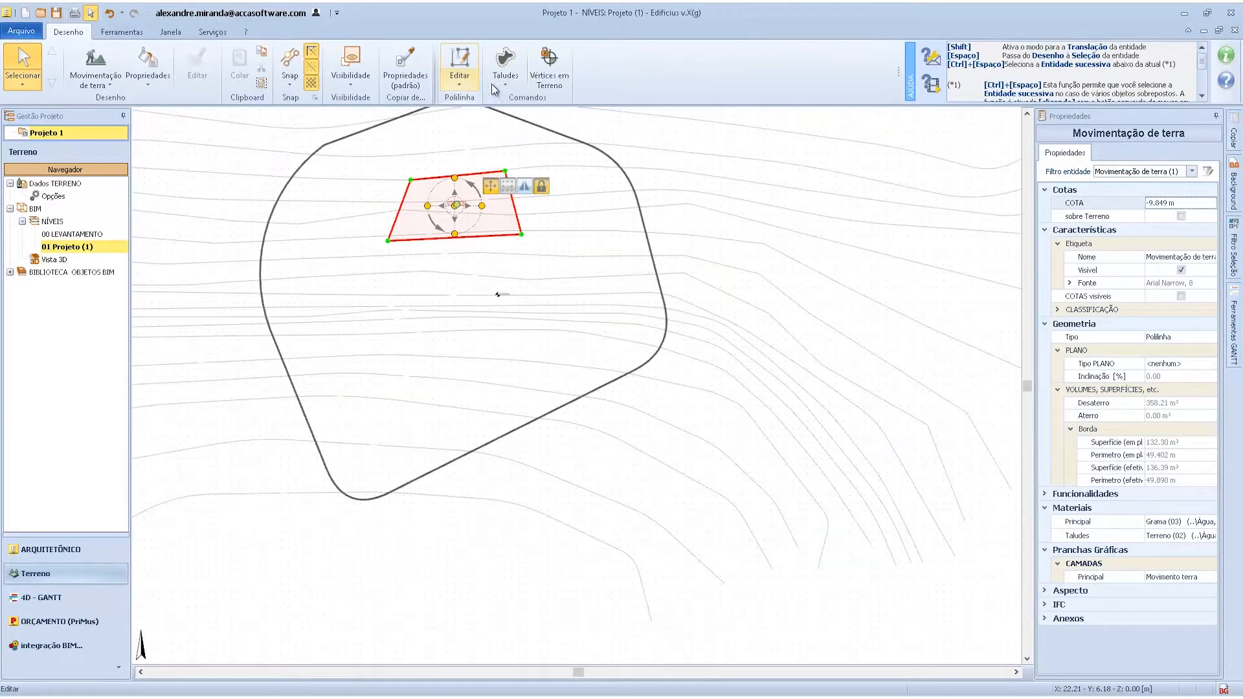
click(549, 65)
click(438, 126)
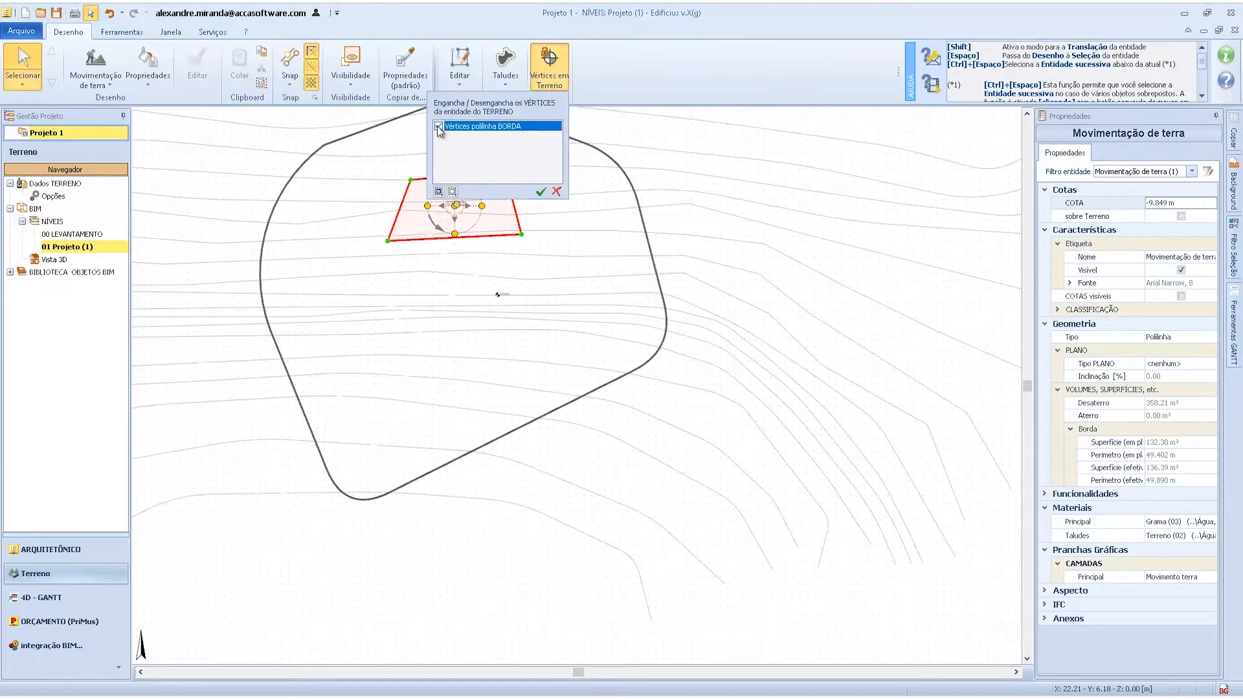
click(541, 192)
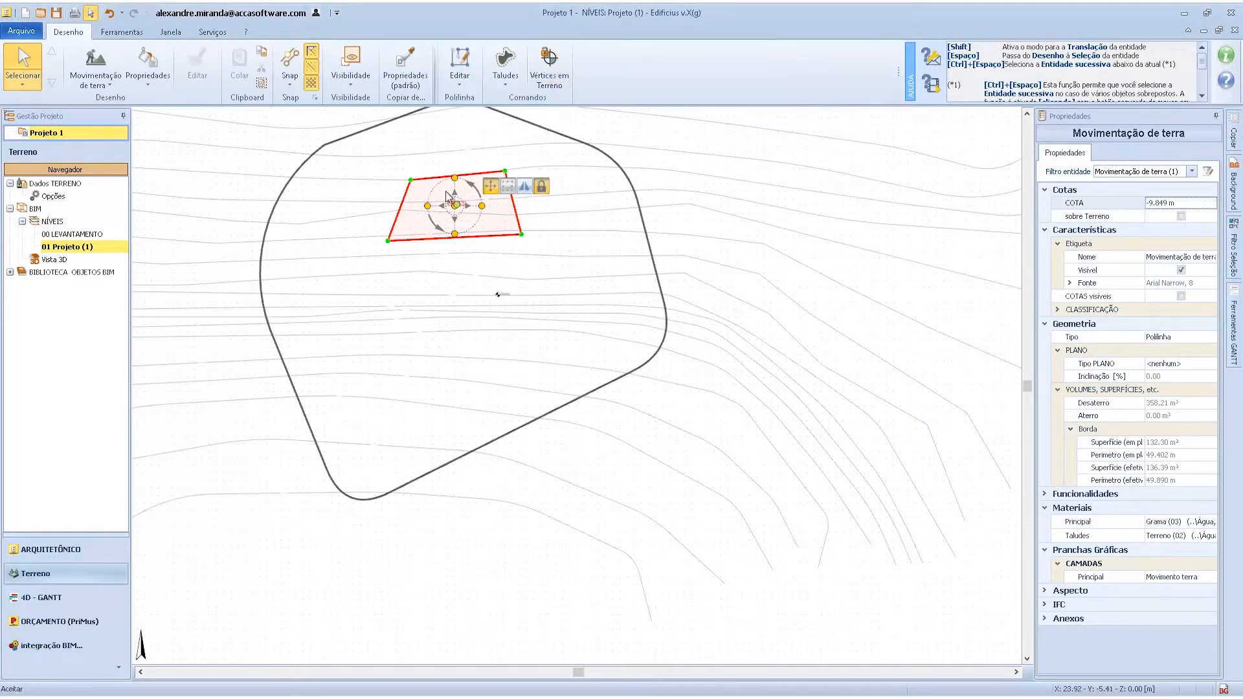
Return to the 3D view and raise the four-sided earthwork to an elevation of -8.079 m.
double_click(54, 259)
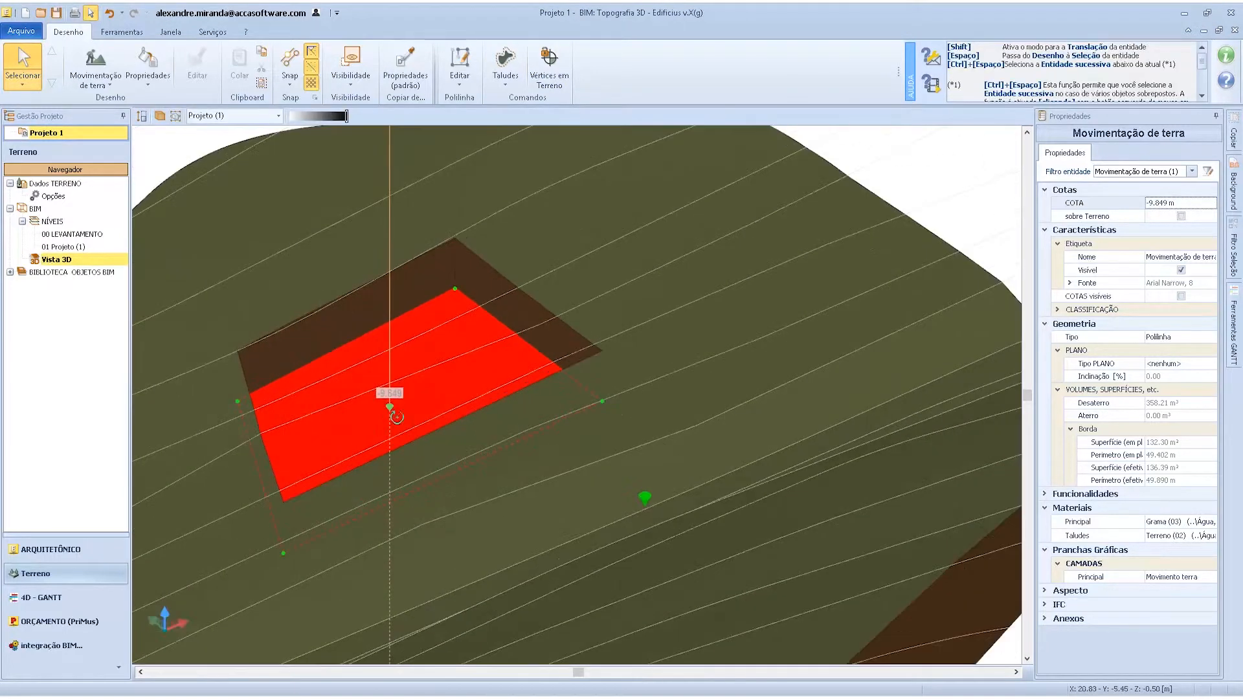
mouse_move(396, 415)
middle_down()
mouse_move(444, 417)
mouse_move(396, 414)
middle_up()
drag(391, 406, 546, 286)
drag(374, 405, 364, 421)
middle_drag(362, 482, 337, 500)
scroll(337, 493, down, 3)
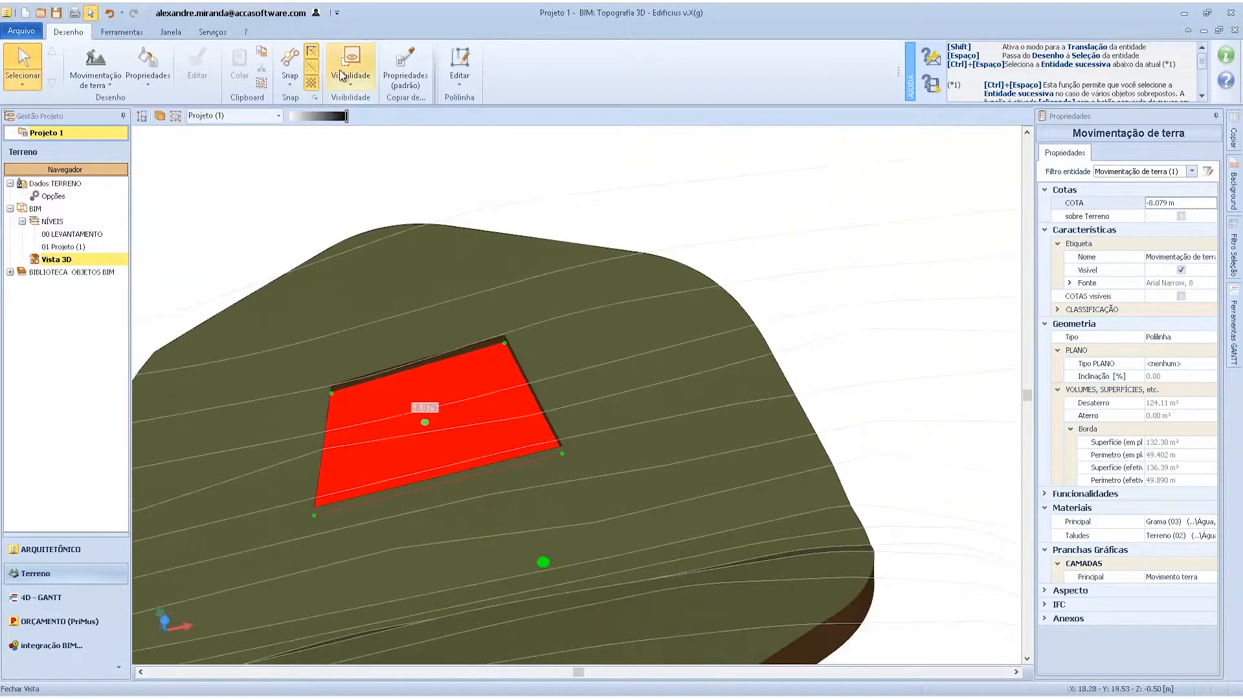
Add embankment slopes (Taludes) around the earthwork with a 2 m offset and examine the sloped pit in 3D.
click(457, 78)
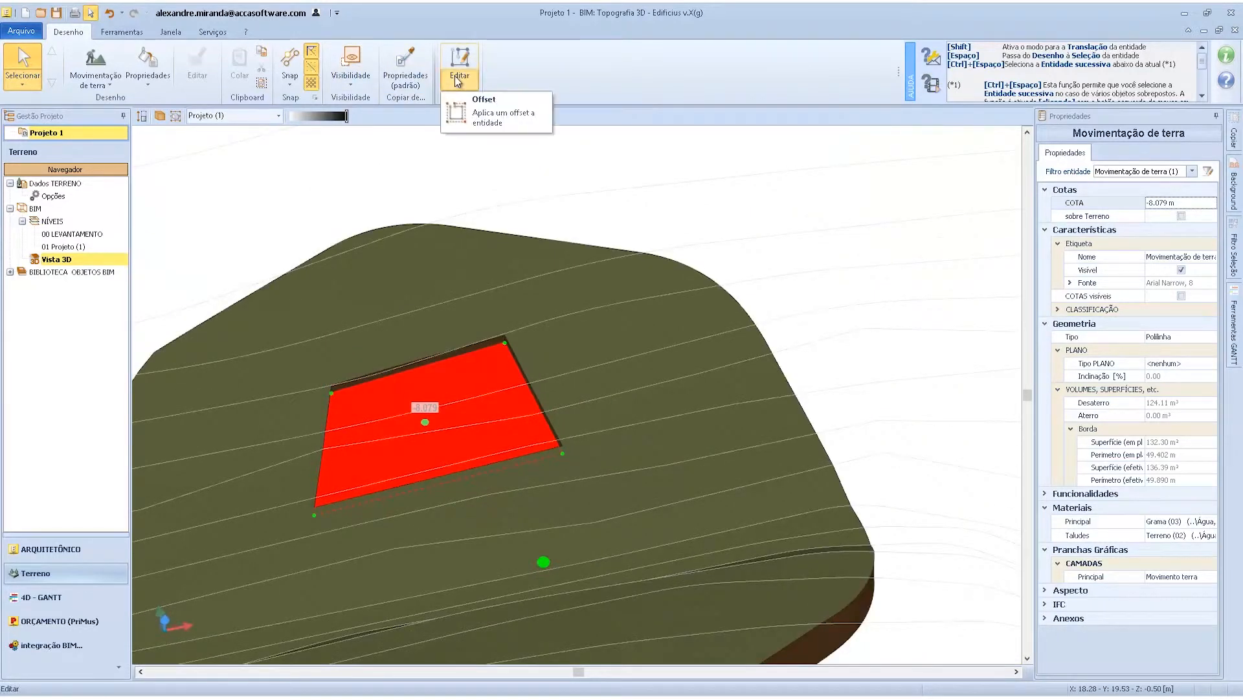
click(405, 442)
click(505, 84)
click(518, 103)
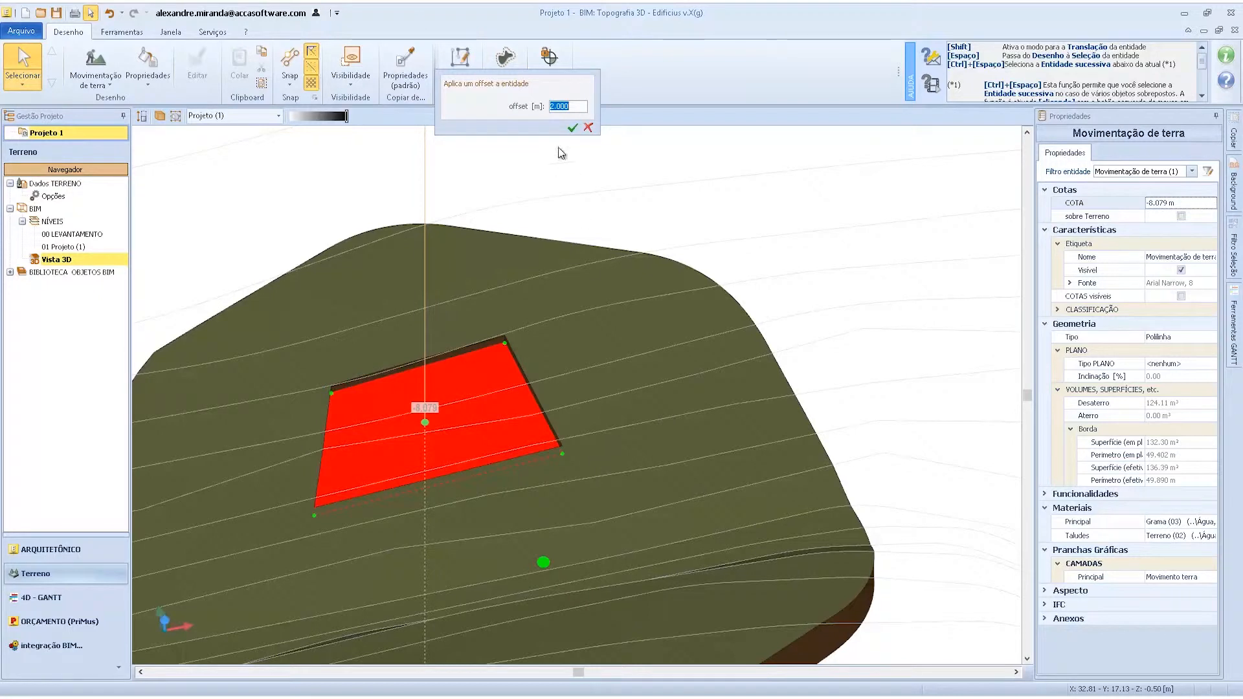
click(572, 128)
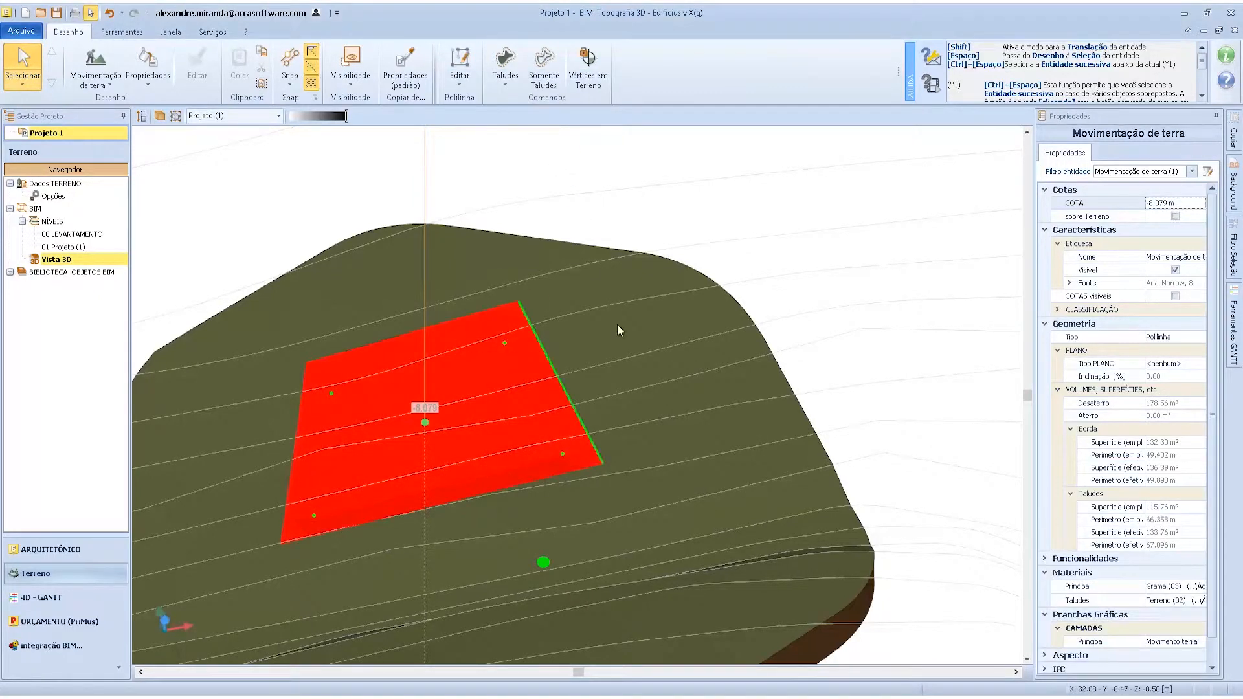
key(Escape)
scroll(335, 408, up, 8)
middle_drag(360, 425, 248, 438)
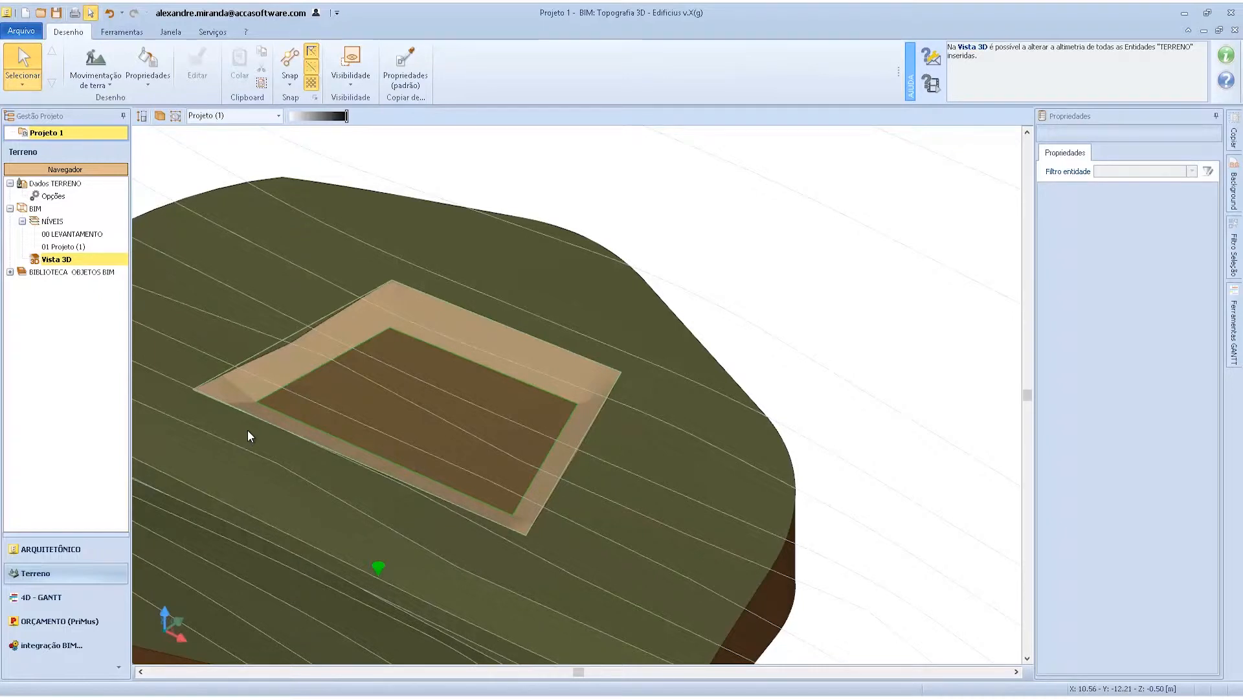
On level 01 Projeto (1), draw a U-shaped linear excavation (Desaterro linear) about 21.9 m long, just south of the sloped earthwork.
double_click(60, 247)
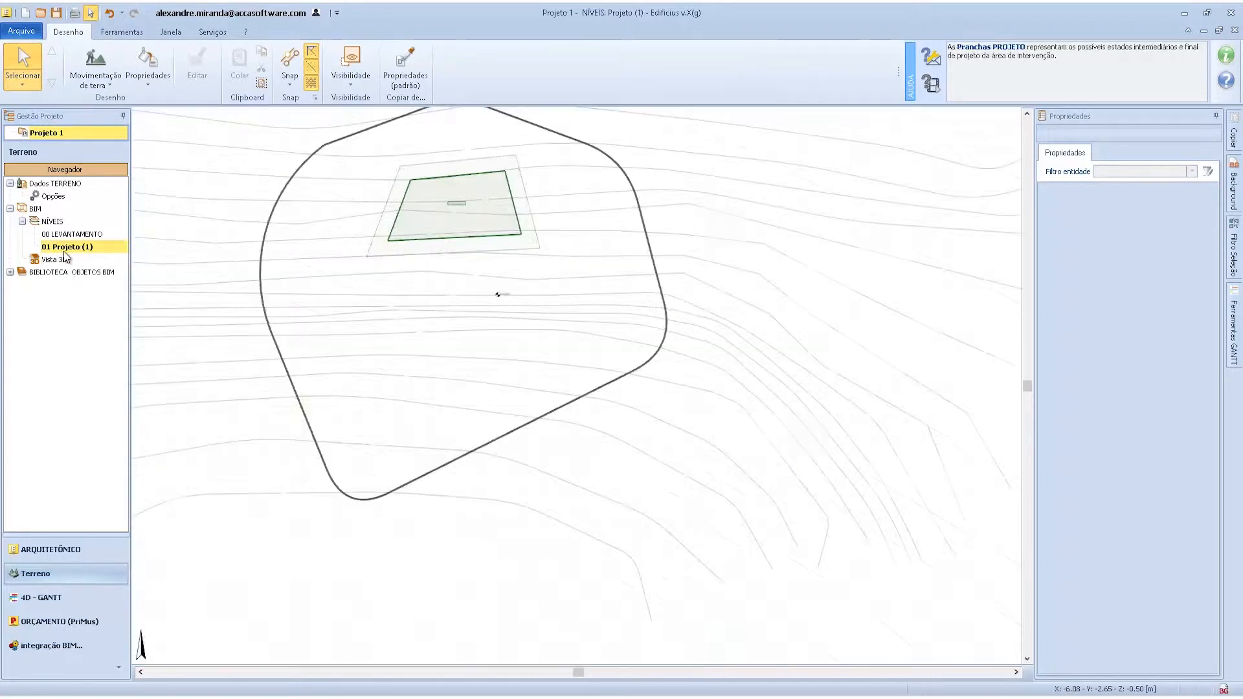
scroll(374, 222, up, 2)
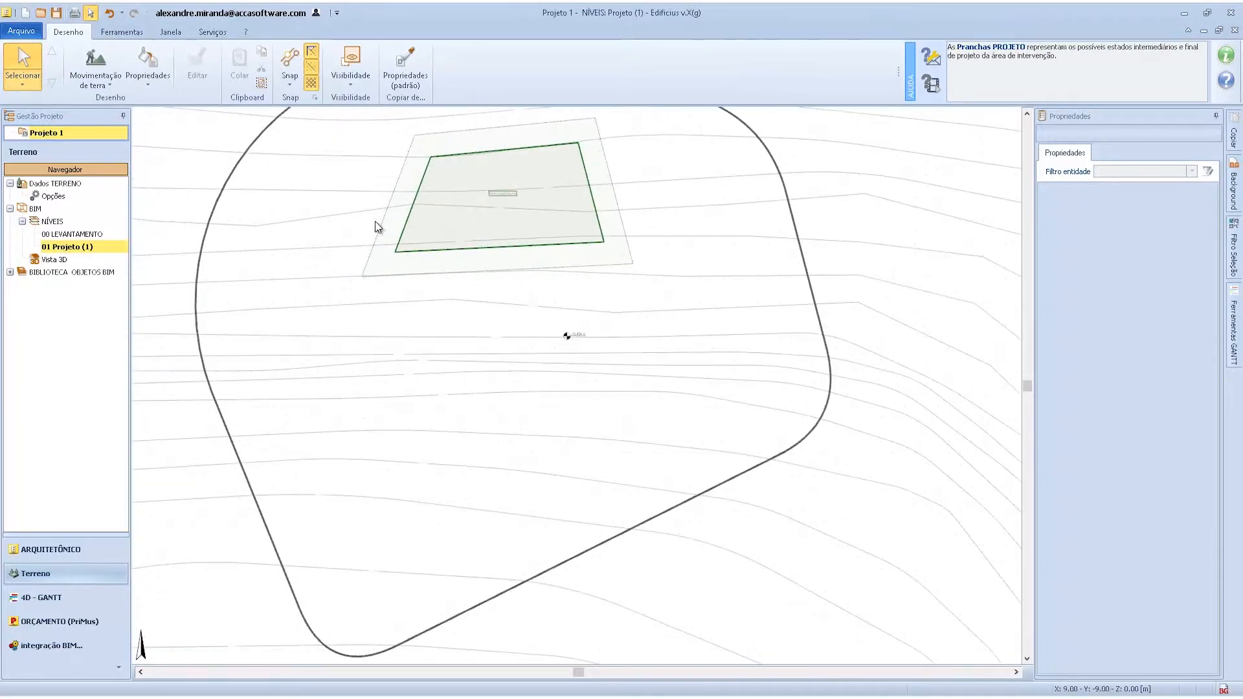
click(95, 80)
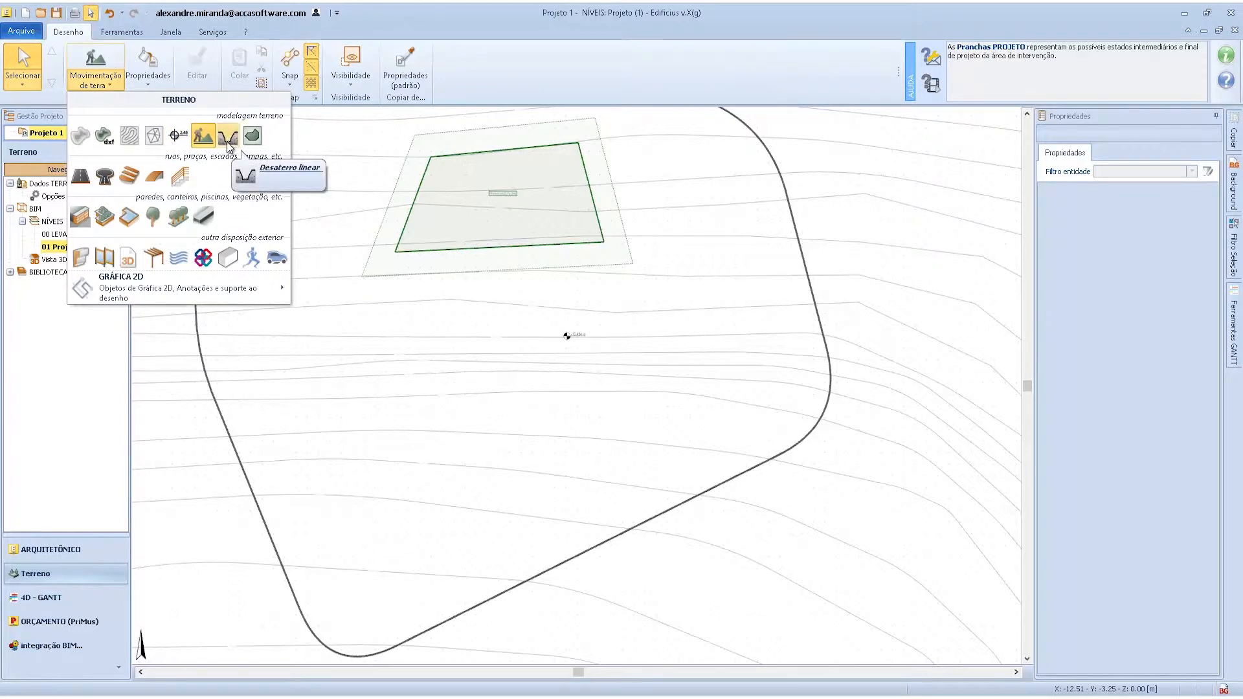
click(228, 139)
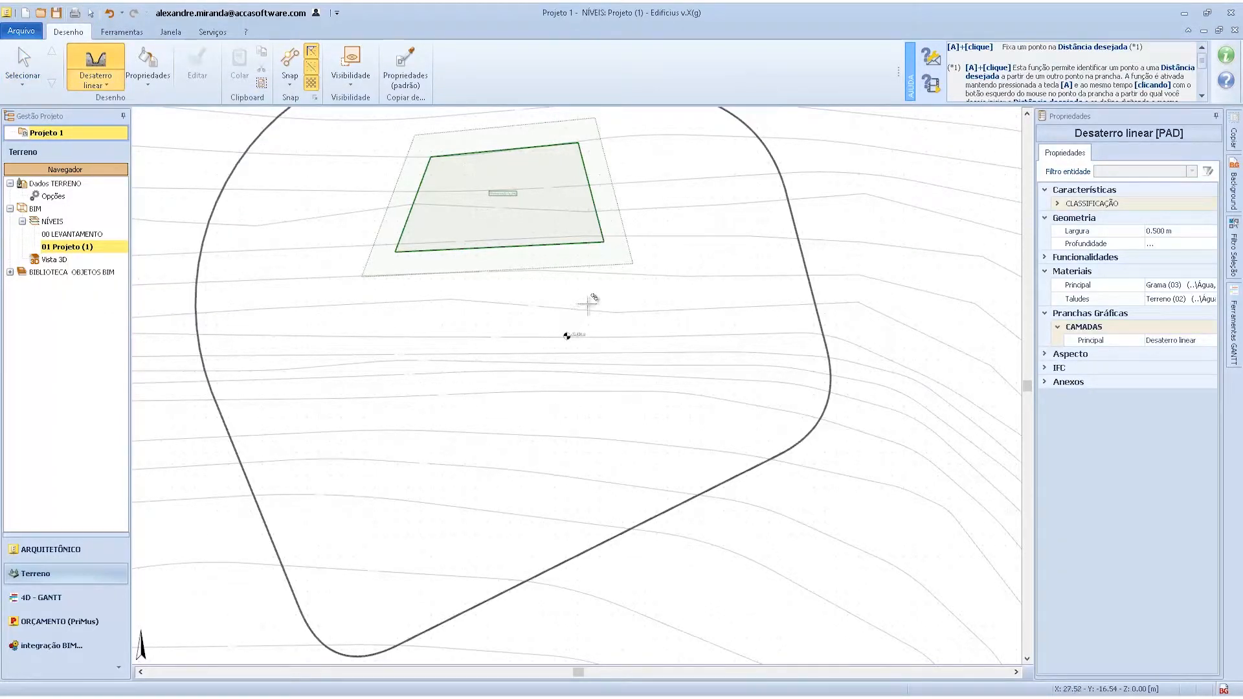
click(611, 295)
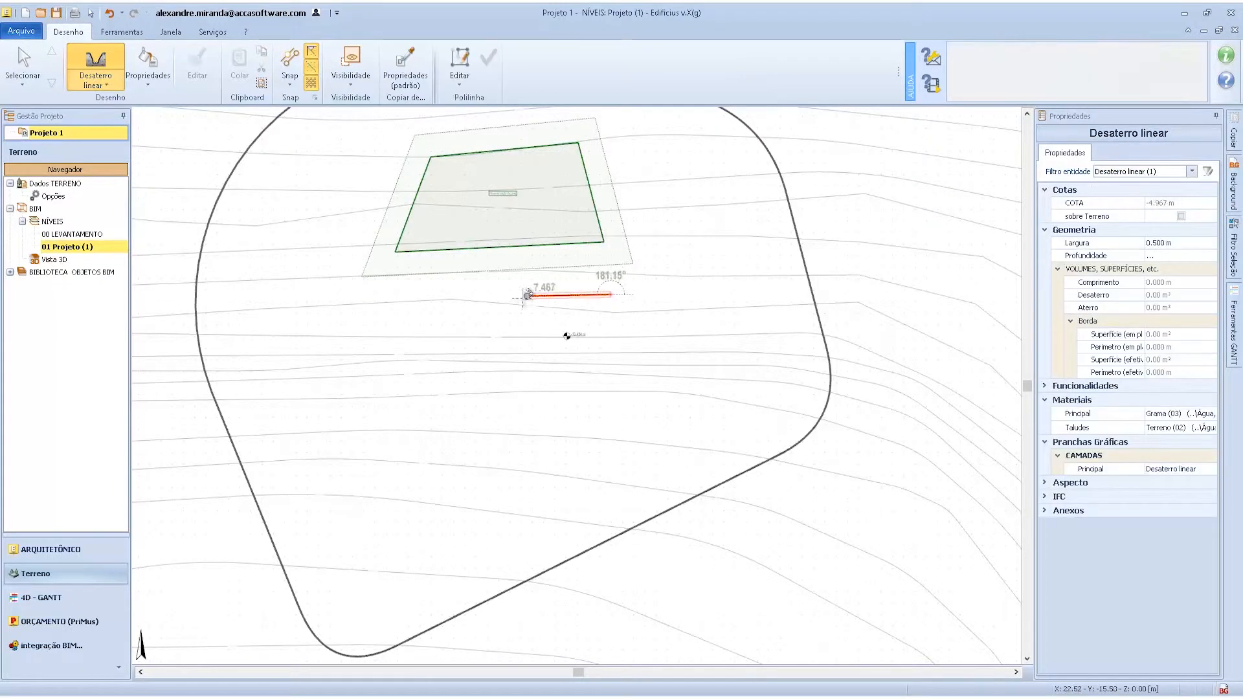
click(459, 295)
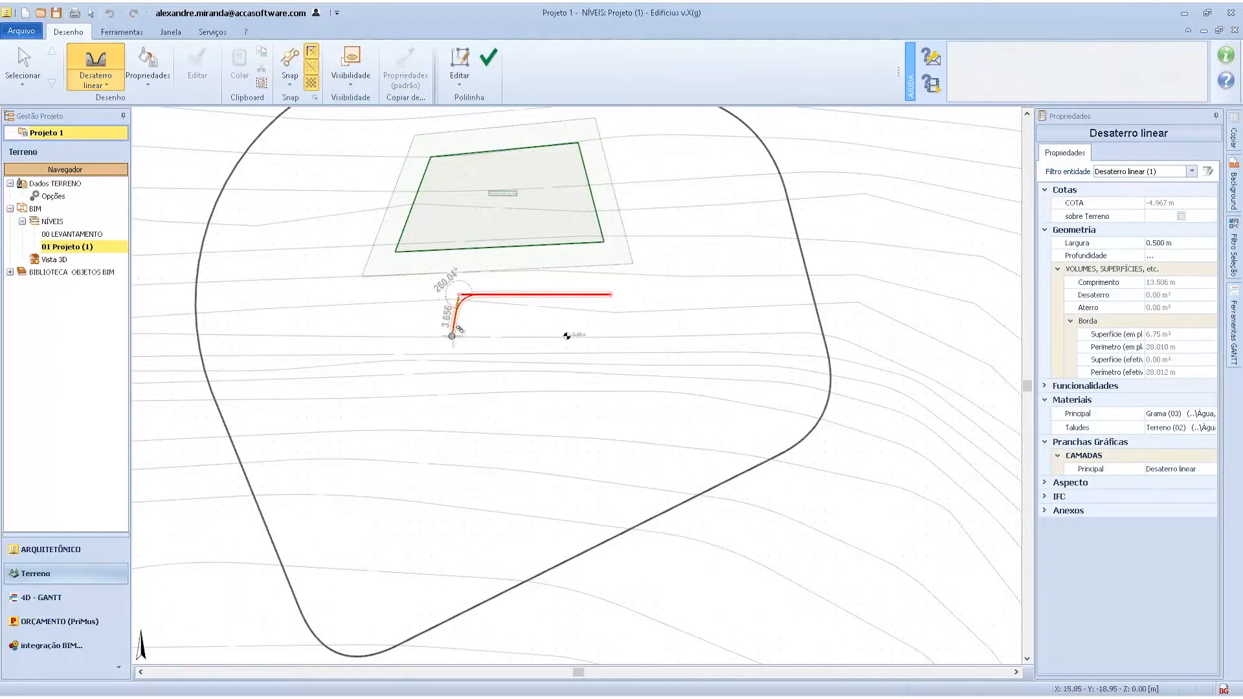
click(459, 321)
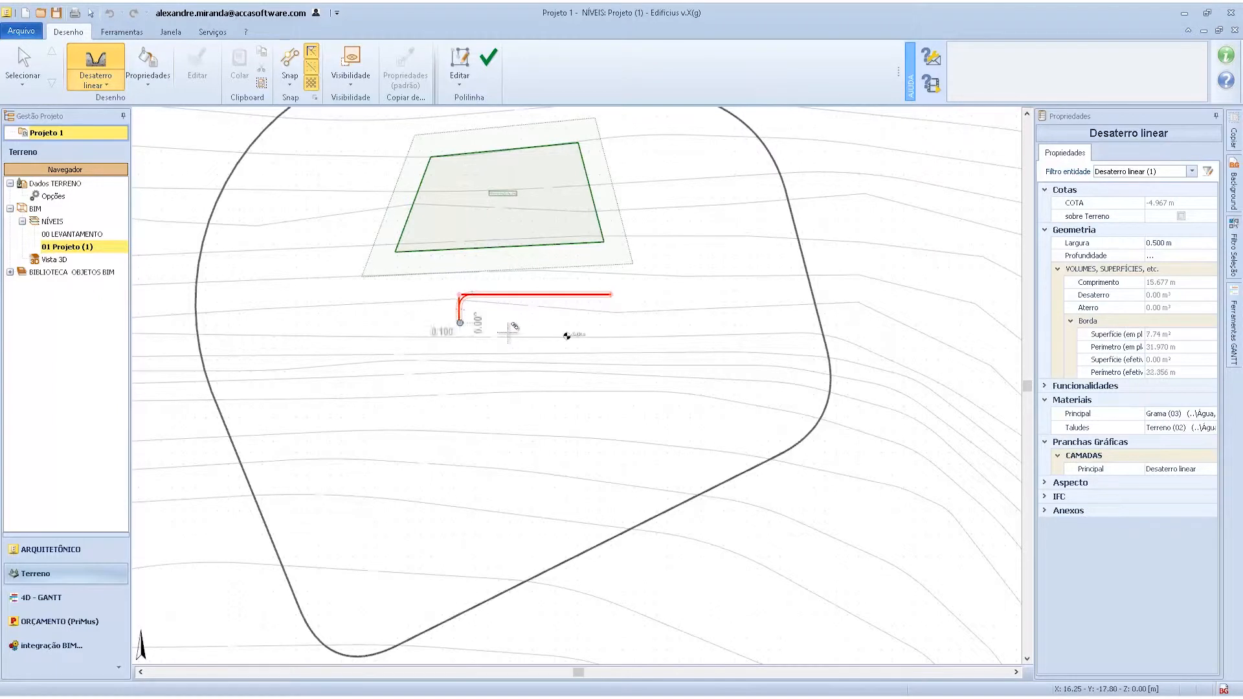
click(534, 323)
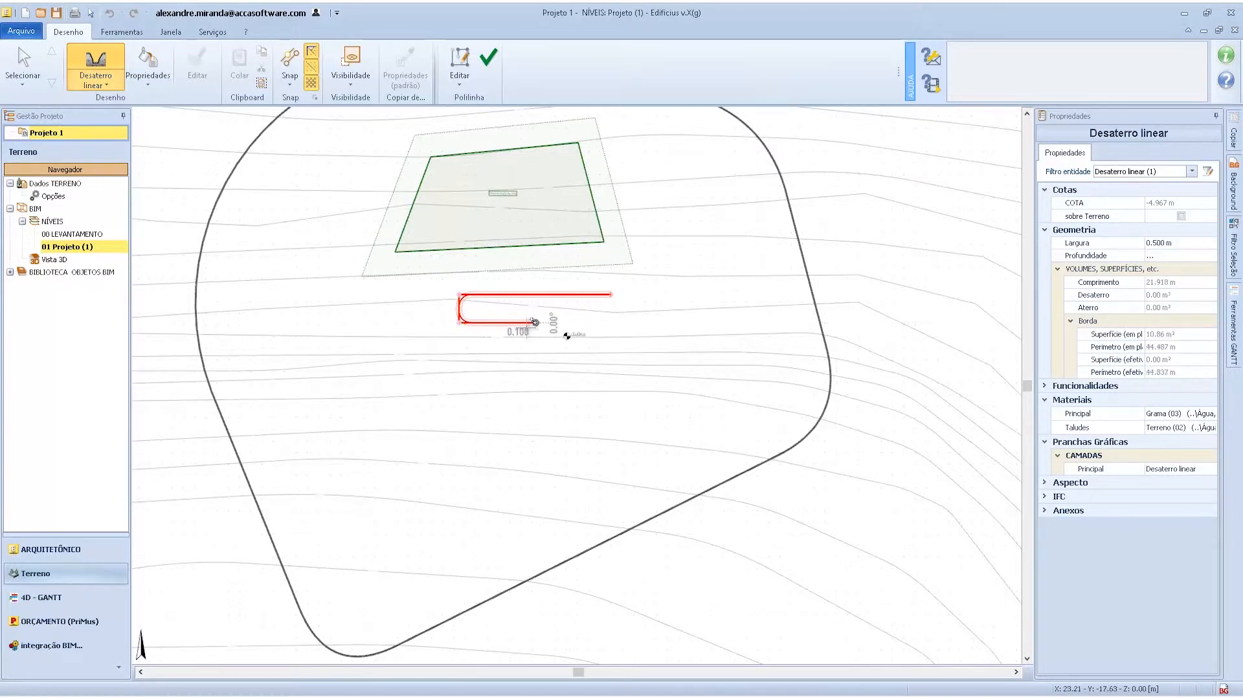
right_click(495, 354)
click(529, 448)
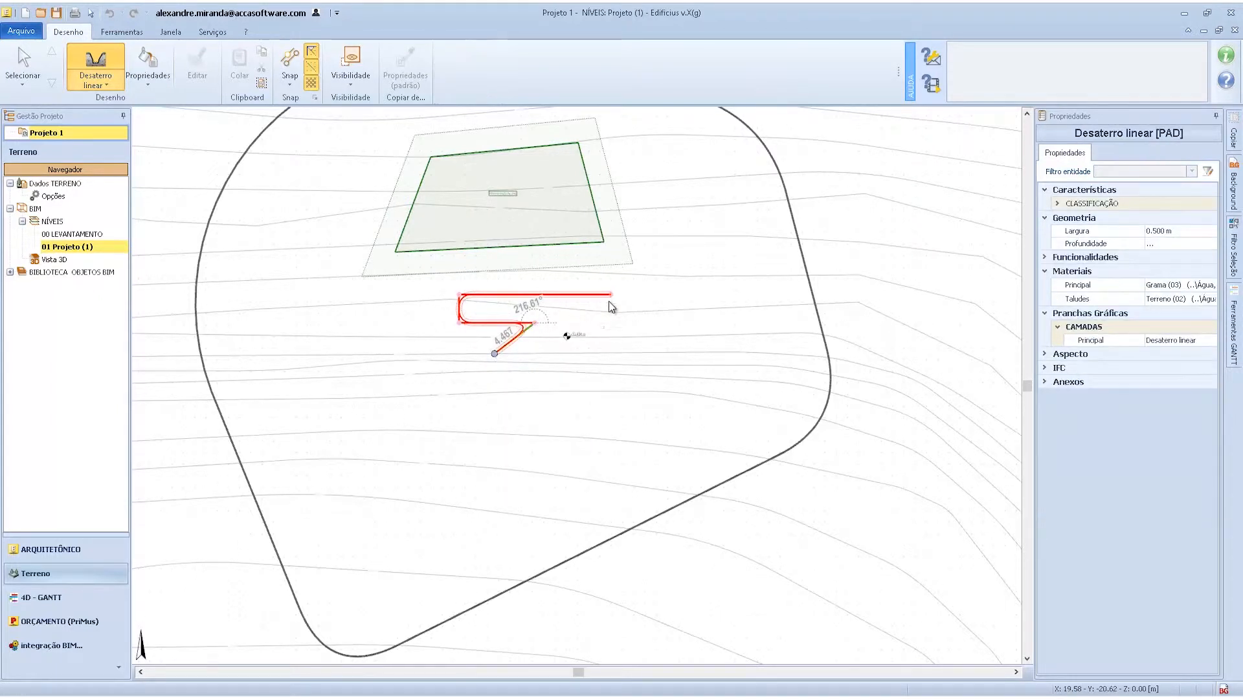
Select the linear excavation and inspect the depth setting (Profundidade) for all its vertices, leaving without an edit.
scroll(612, 292, up, 3)
click(24, 71)
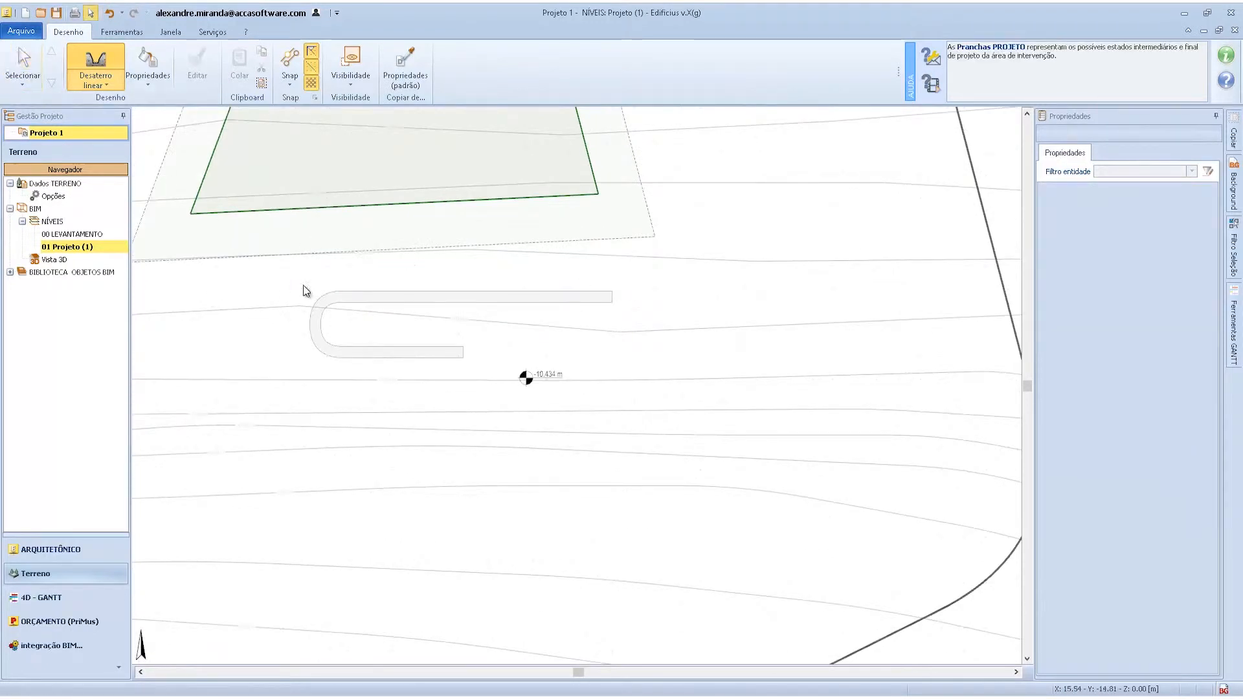
click(316, 299)
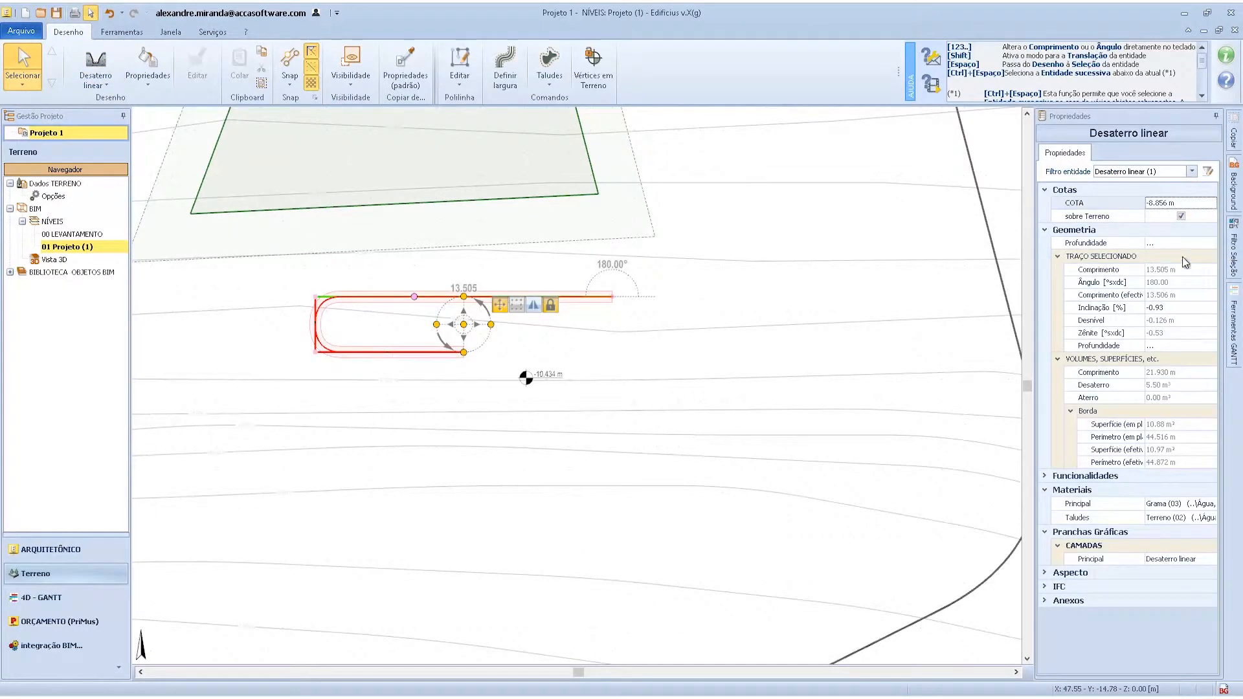
click(1173, 245)
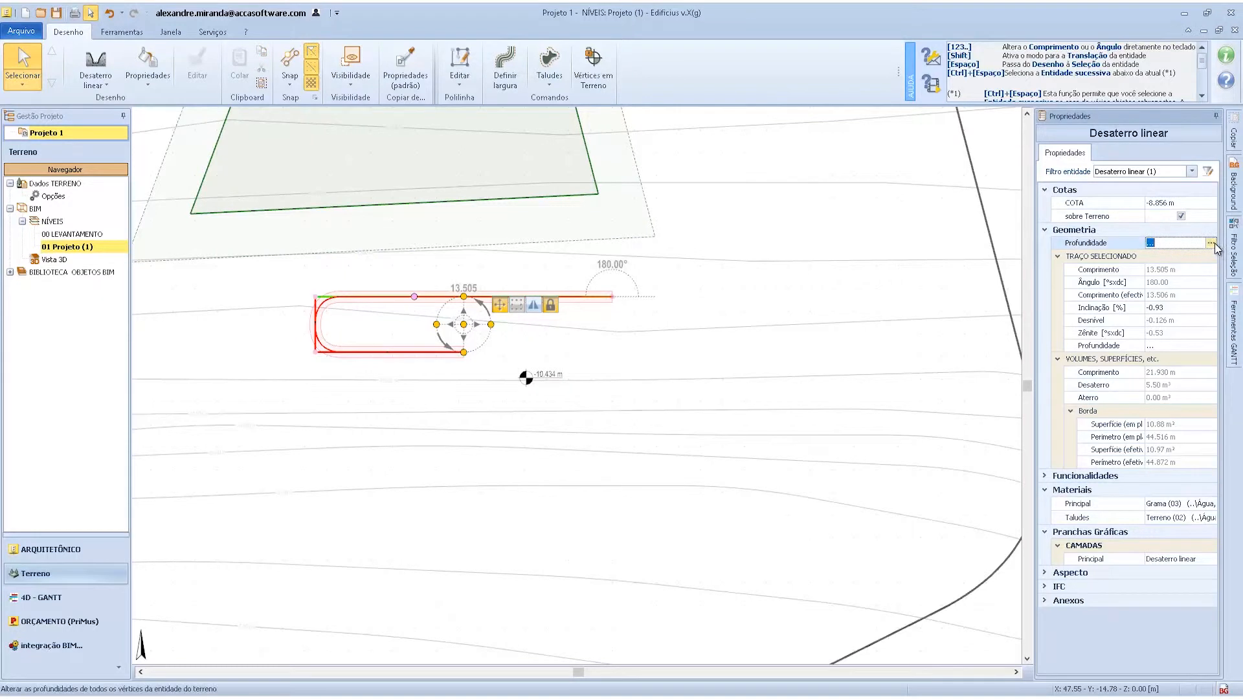
click(1211, 242)
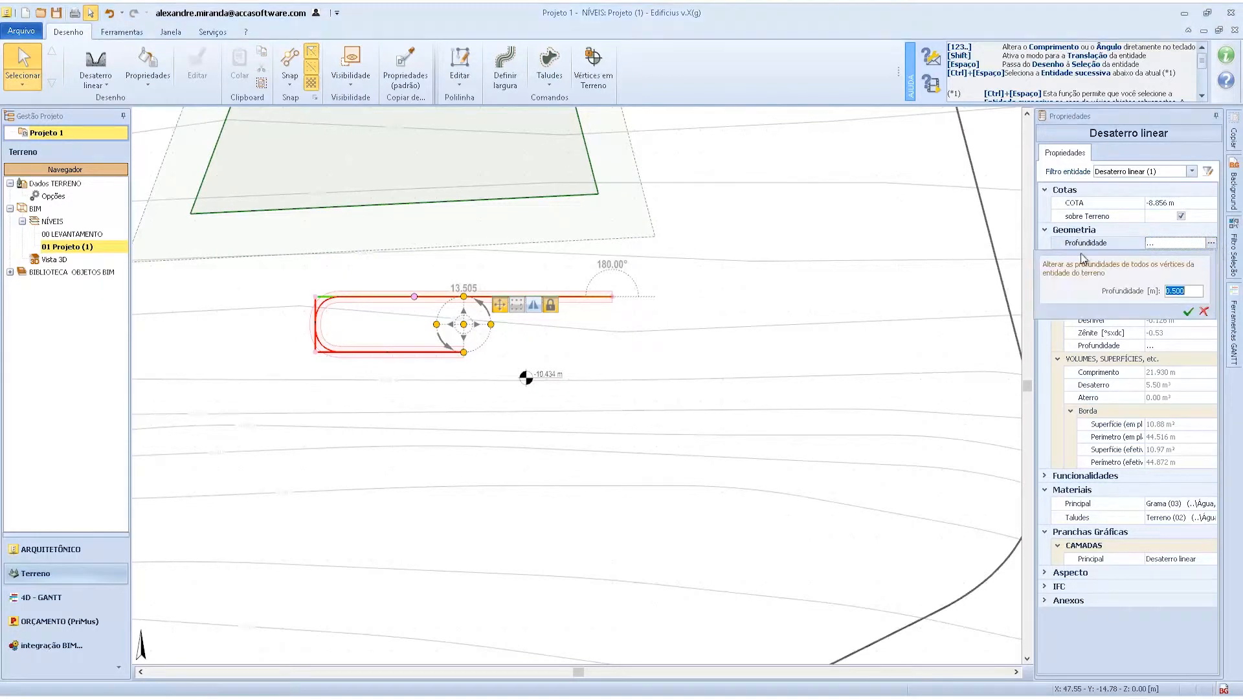
click(1203, 312)
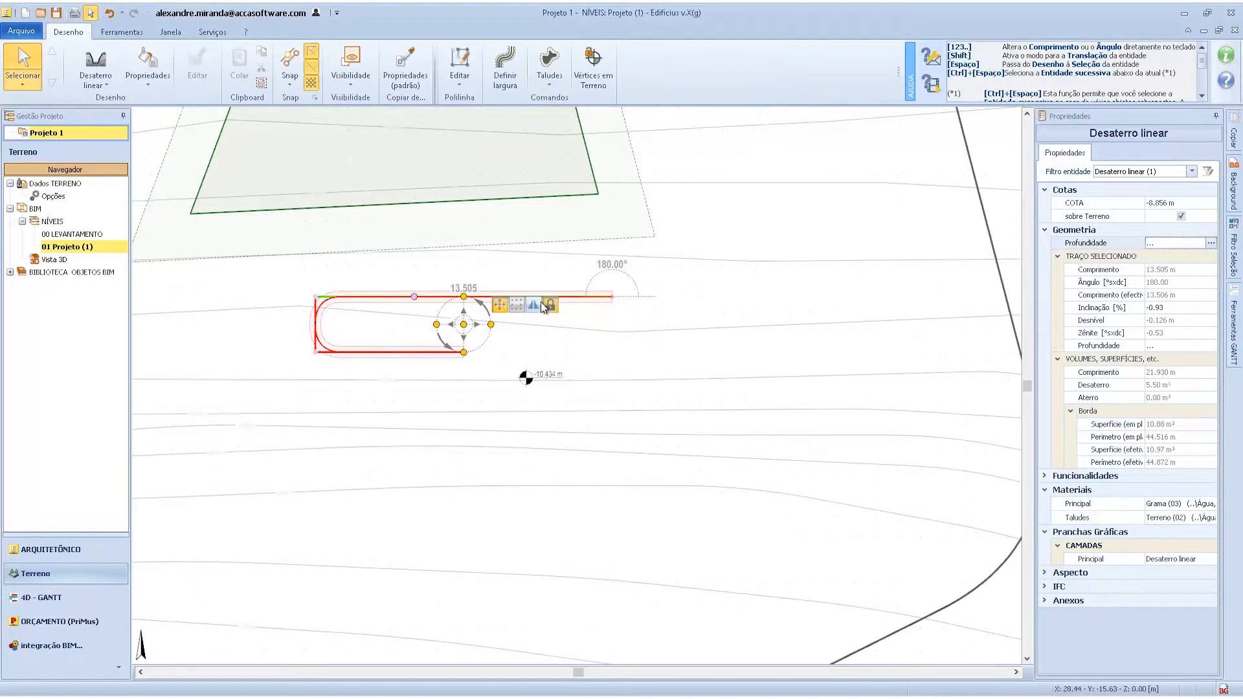
Examine the linear excavation up close in the 3D view and select its shorter straight segment.
double_click(56, 258)
scroll(278, 516, up, 5)
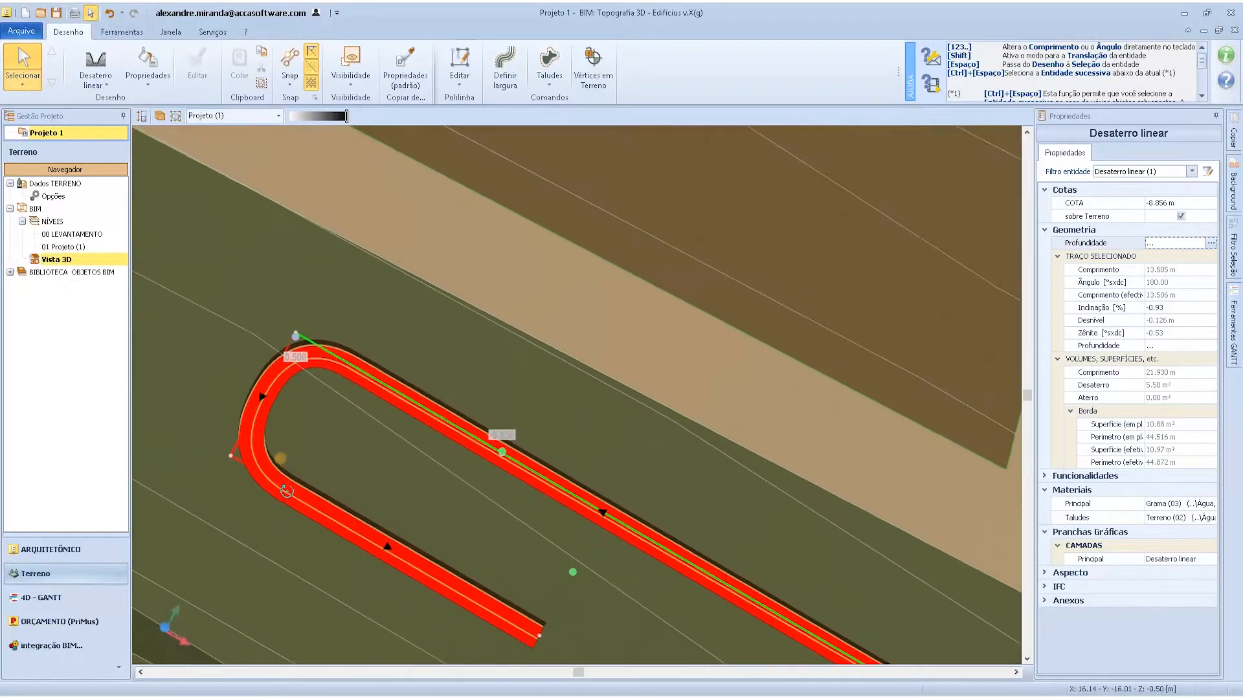
middle_drag(287, 491, 252, 447)
click(293, 333)
scroll(292, 331, down, 3)
scroll(504, 598, up, 2)
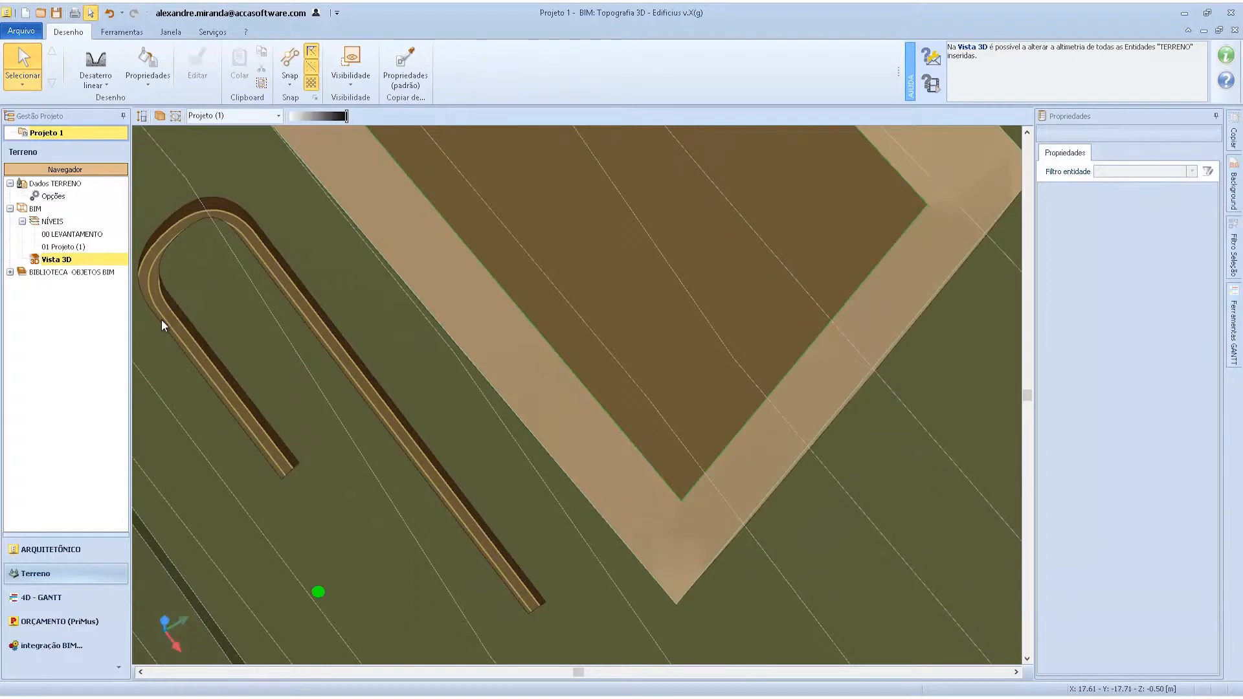
click(193, 349)
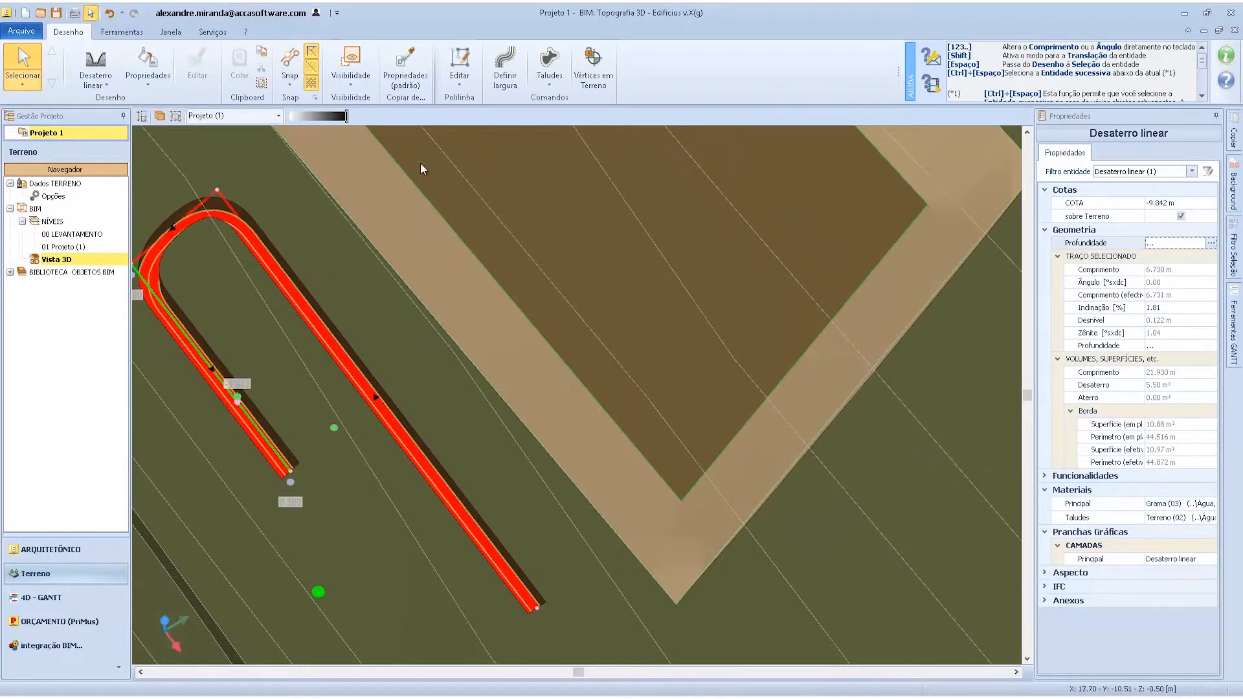
Set the linear excavation's width to 2 m and examine the widened U-shaped trench in 3D.
click(504, 86)
text(2)
key(Return)
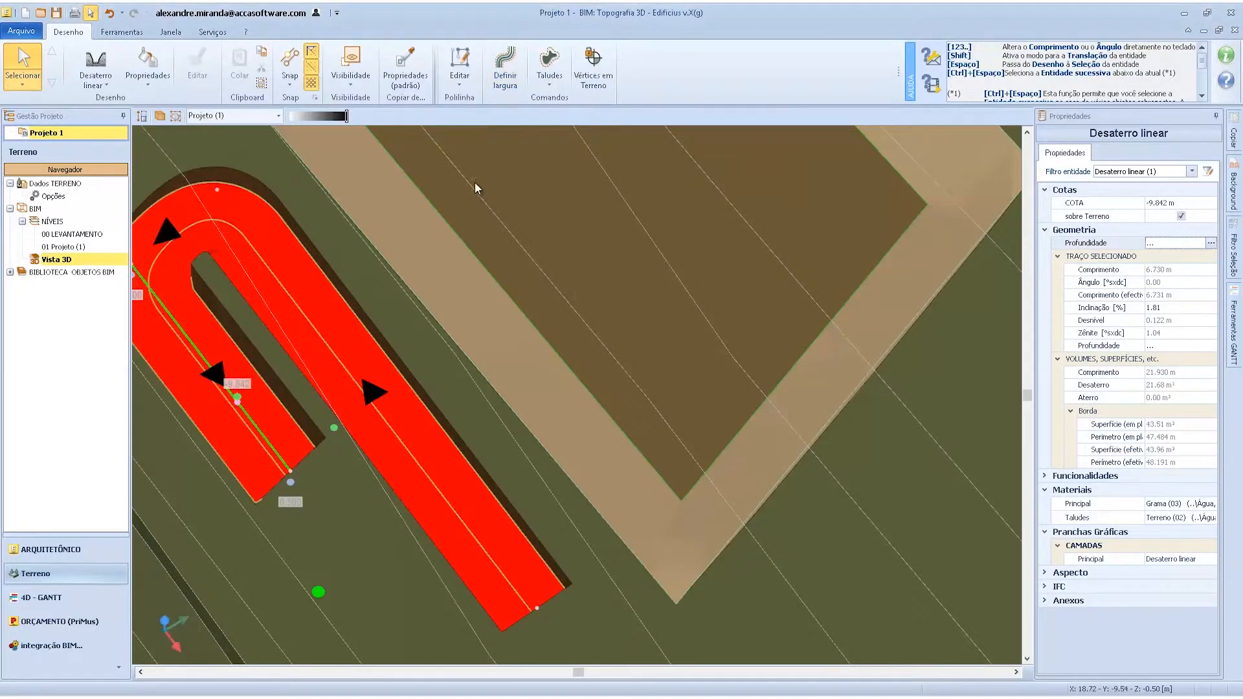
middle_drag(426, 384, 434, 469)
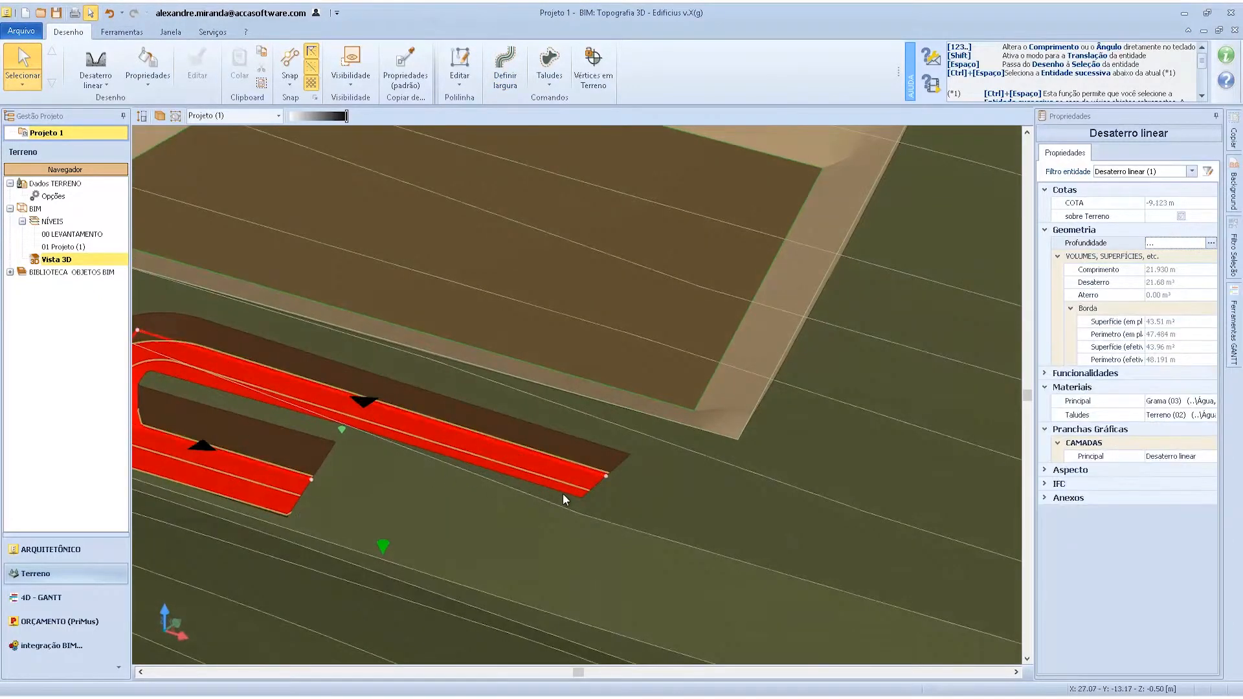
scroll(503, 467, down, 4)
scroll(502, 467, up, 4)
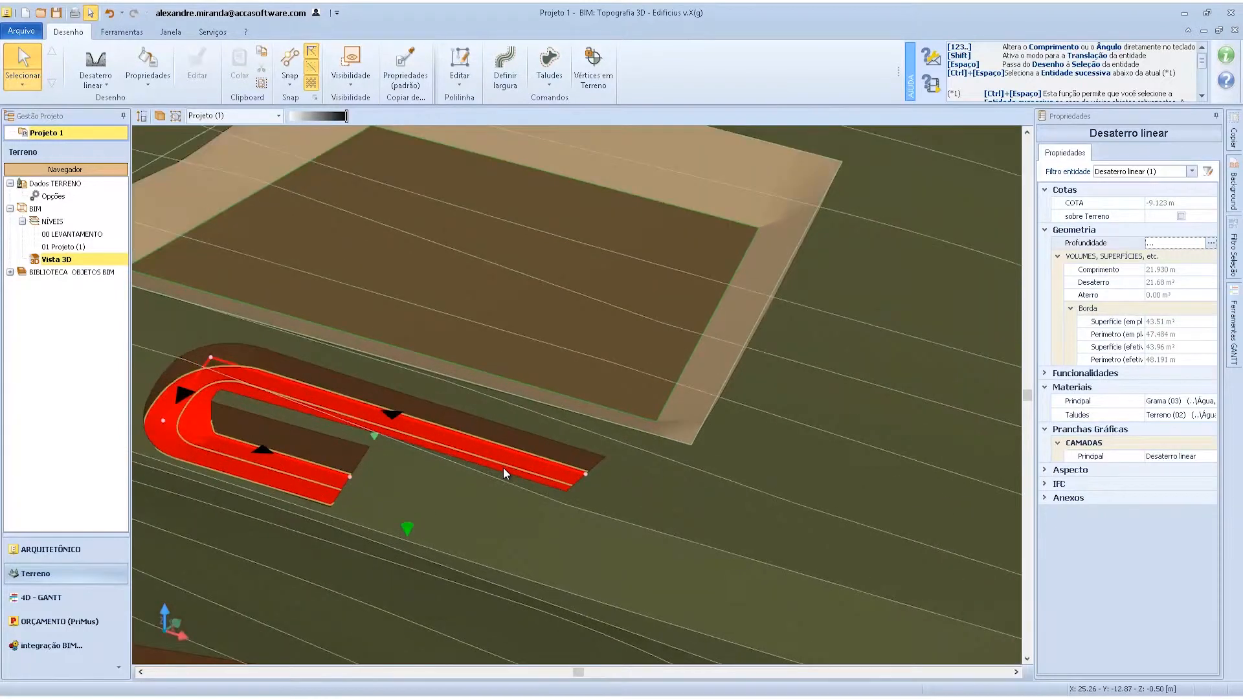
click(281, 400)
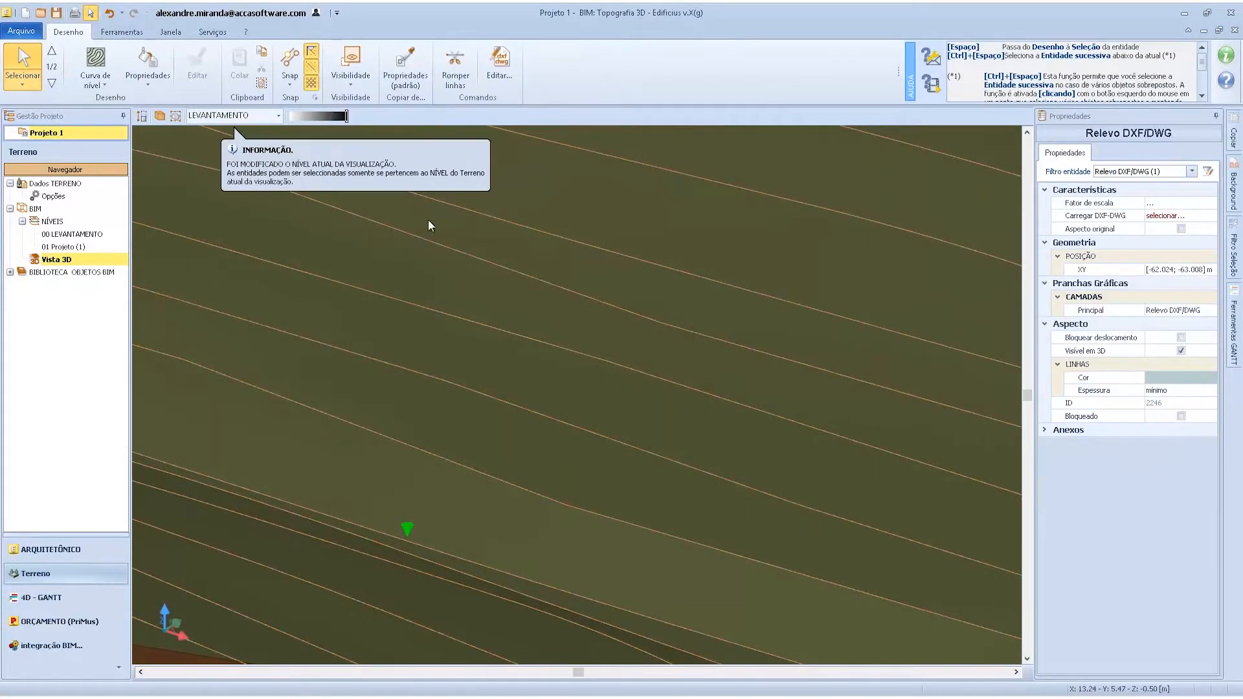
double_click(70, 247)
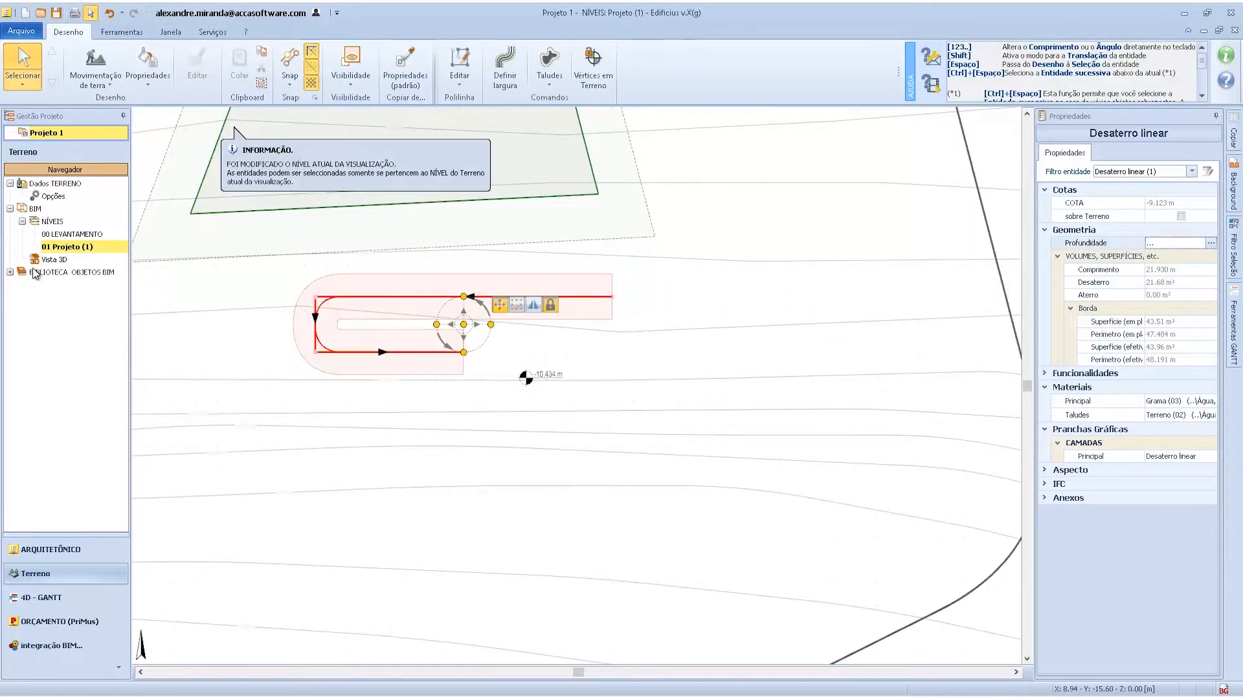
double_click(53, 258)
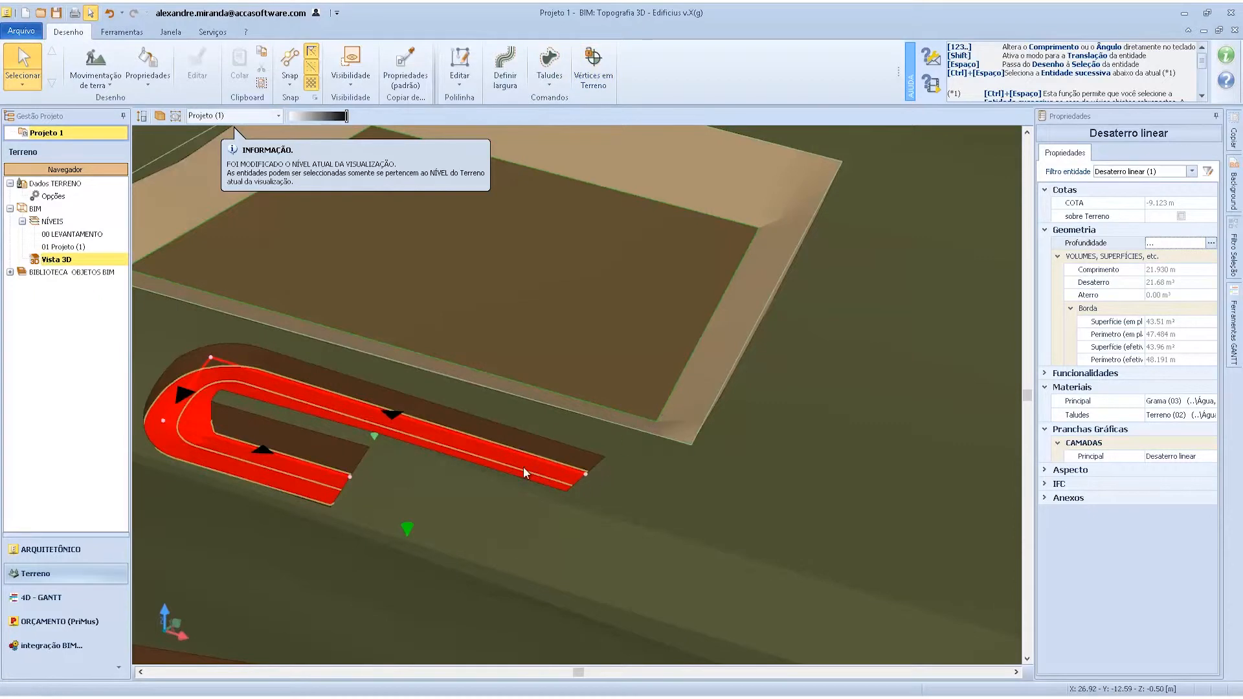
click(542, 84)
click(573, 105)
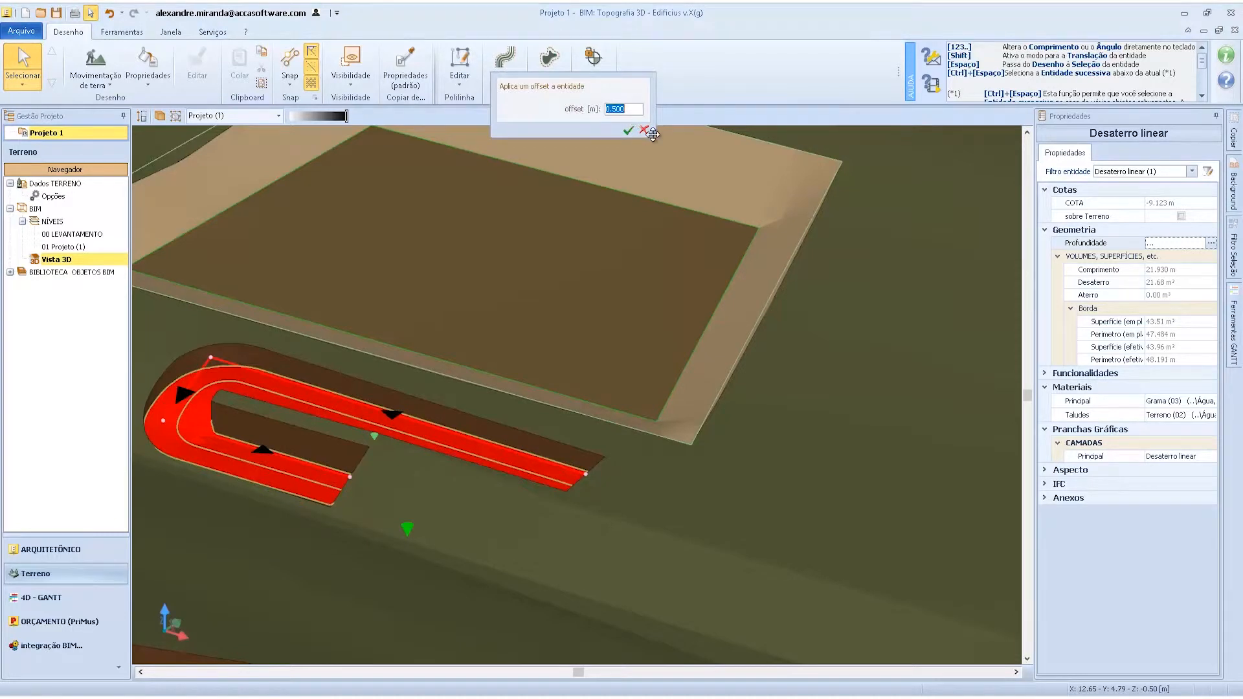
click(642, 130)
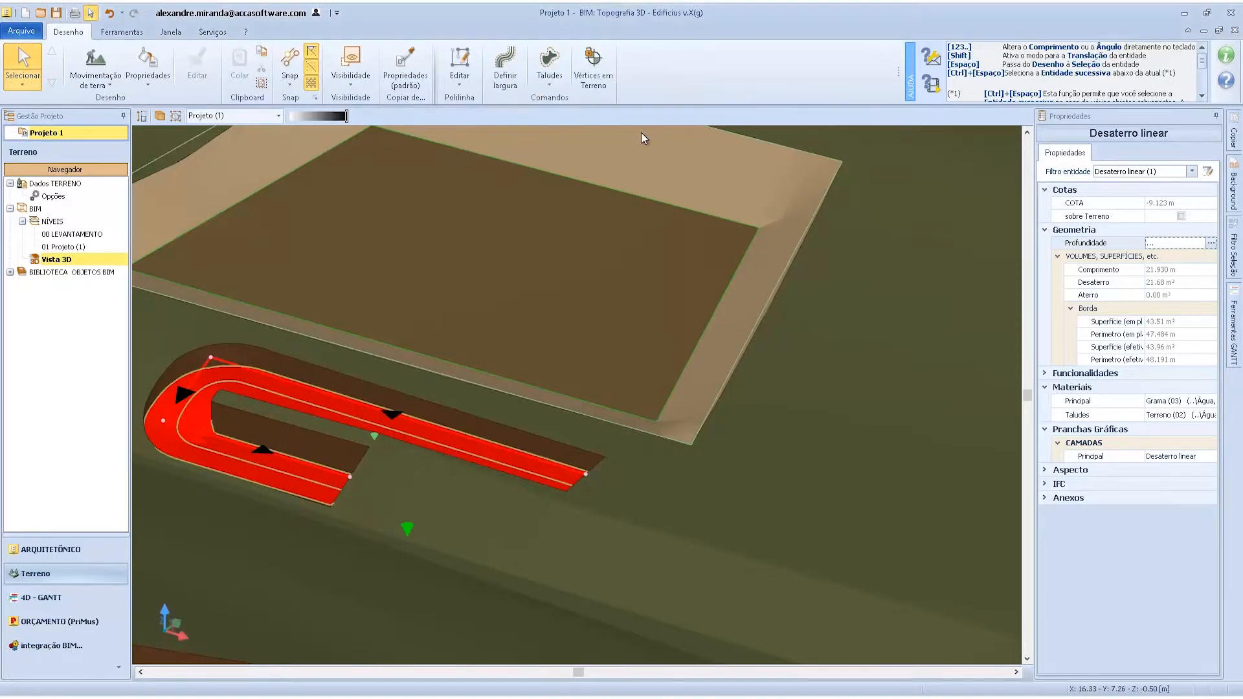
Raise the end vertex of the linear excavation's longer straight segment to the terrain surface, then select the whole excavation.
click(585, 473)
click(587, 466)
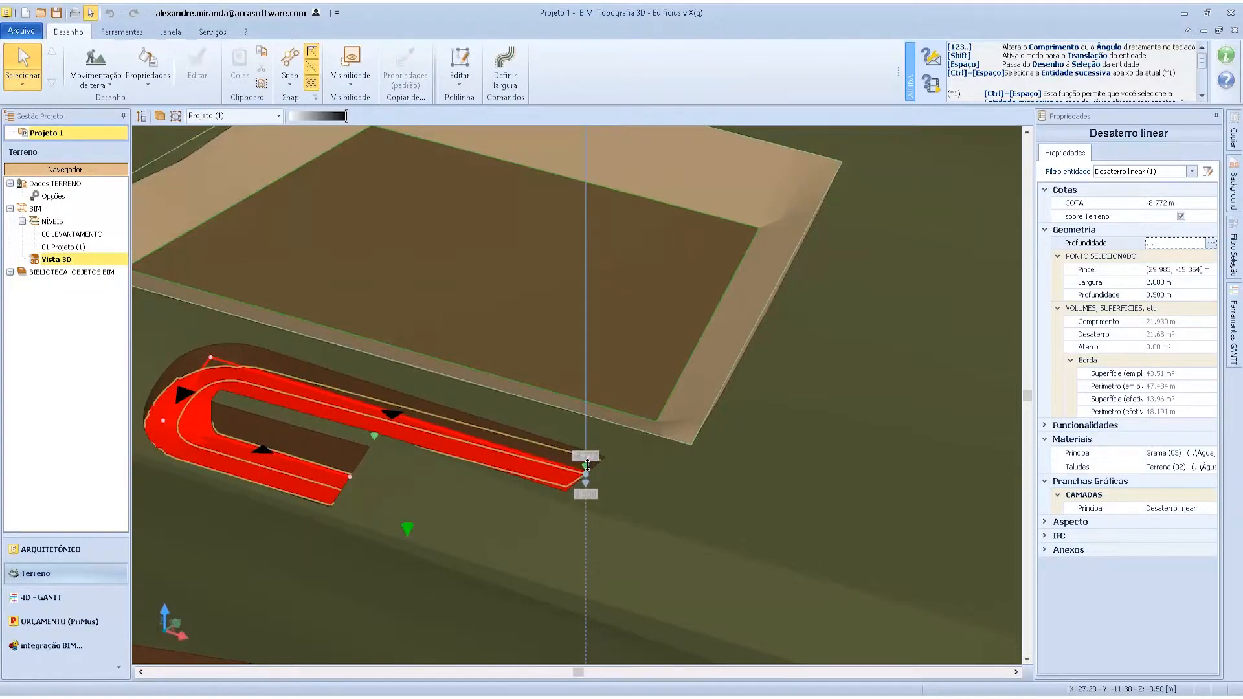
click(587, 466)
click(650, 479)
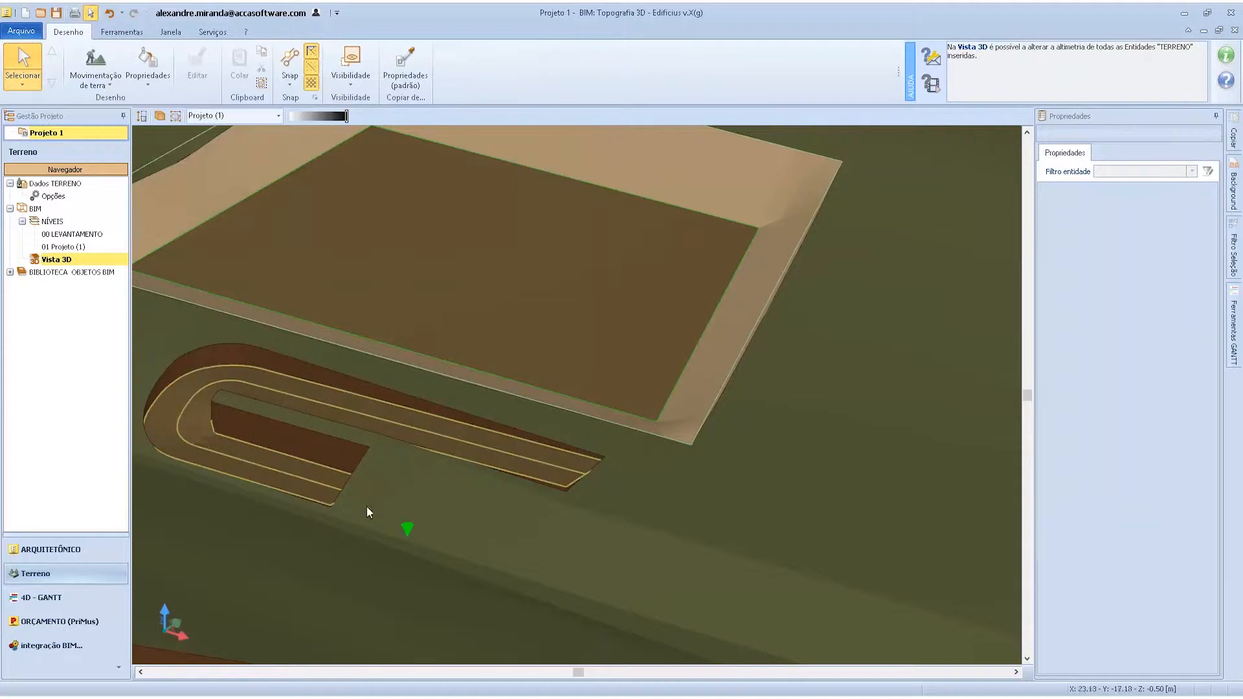
click(476, 459)
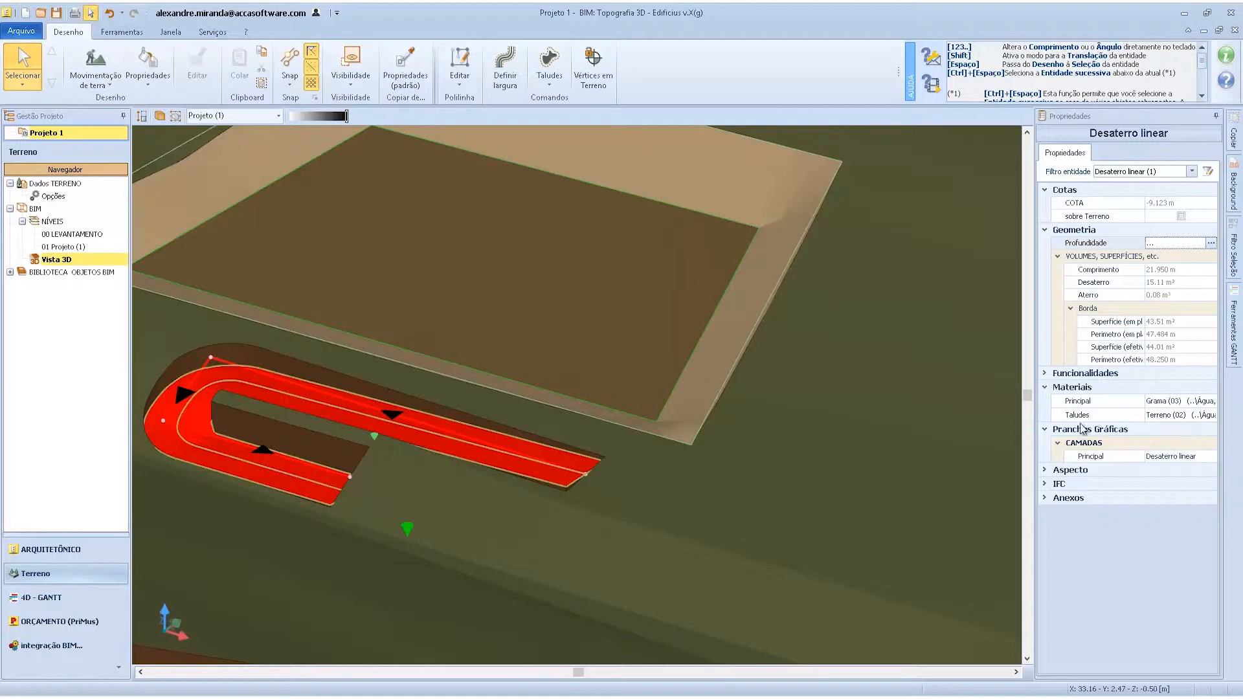
On level 01 Projeto (1), draw a four-sided terrain area (Área terreno) of about 39.1 m² west of the linear excavation.
click(118, 249)
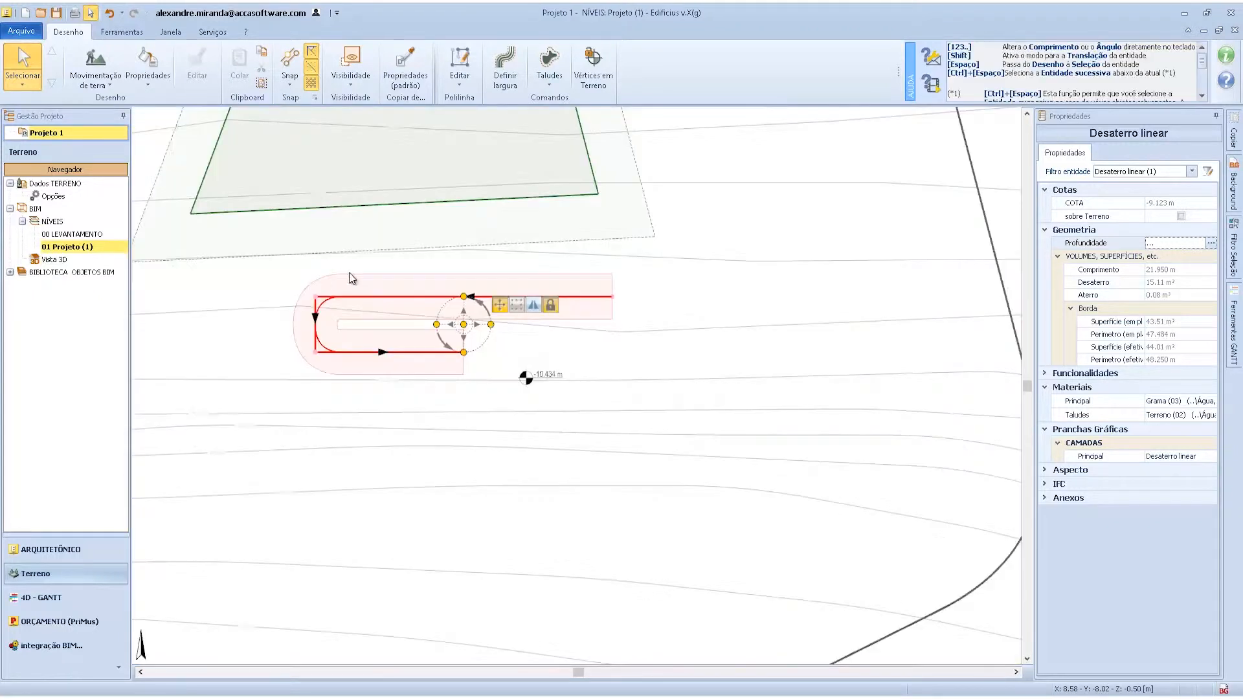
click(458, 427)
scroll(459, 427, down, 3)
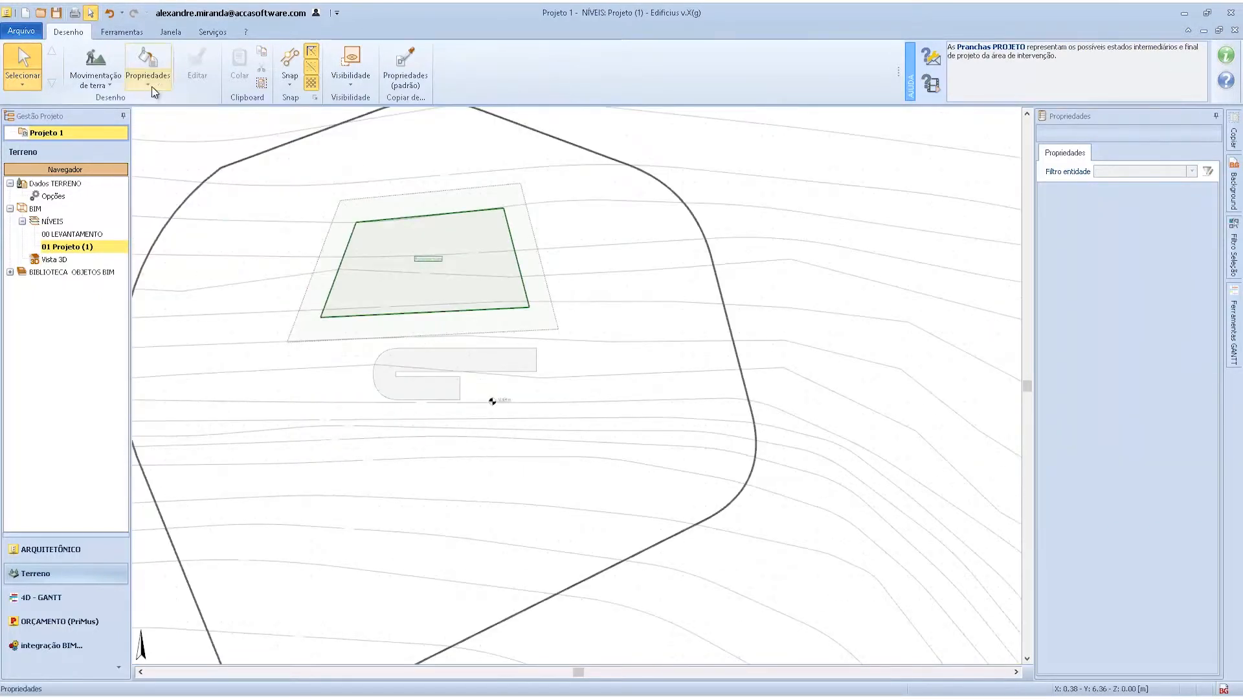
click(97, 83)
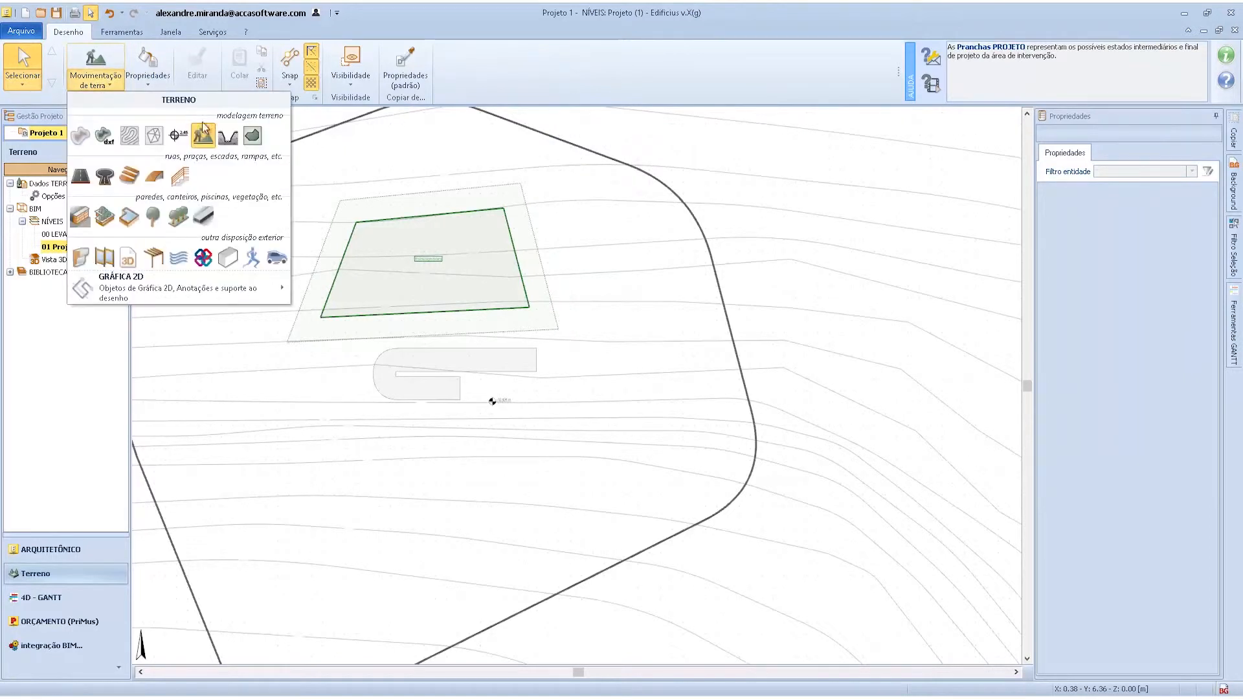
click(255, 139)
click(186, 413)
click(181, 345)
click(252, 342)
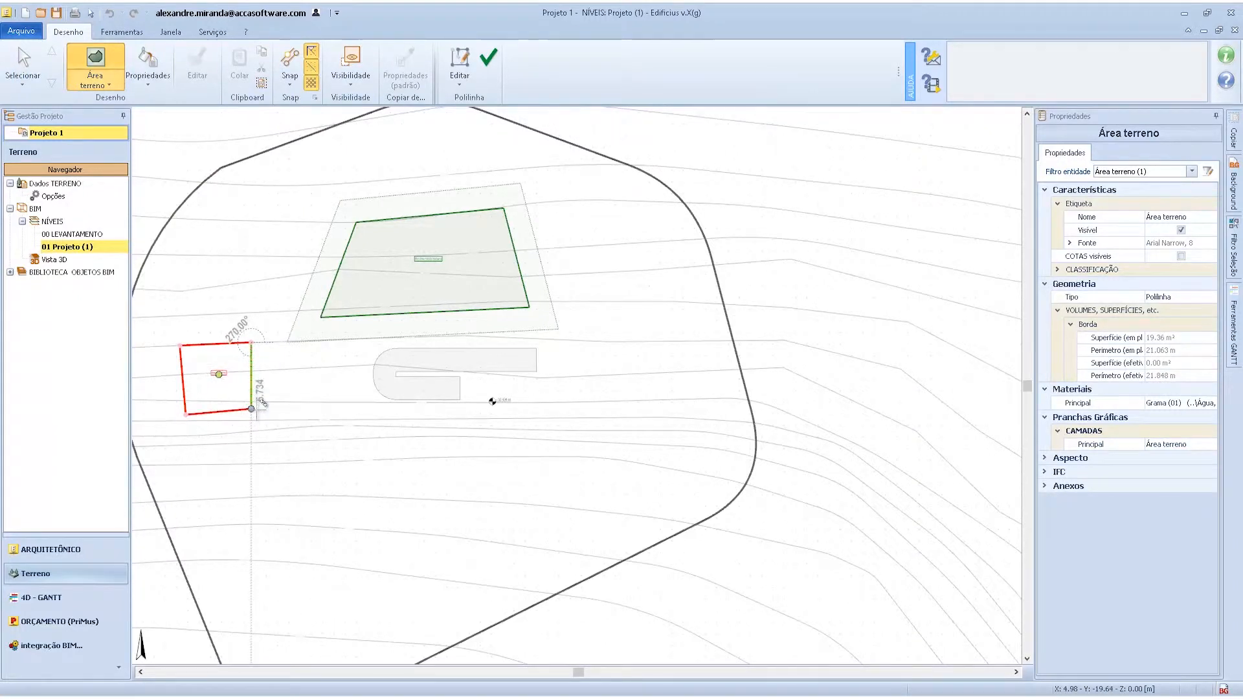
click(257, 385)
right_click(241, 397)
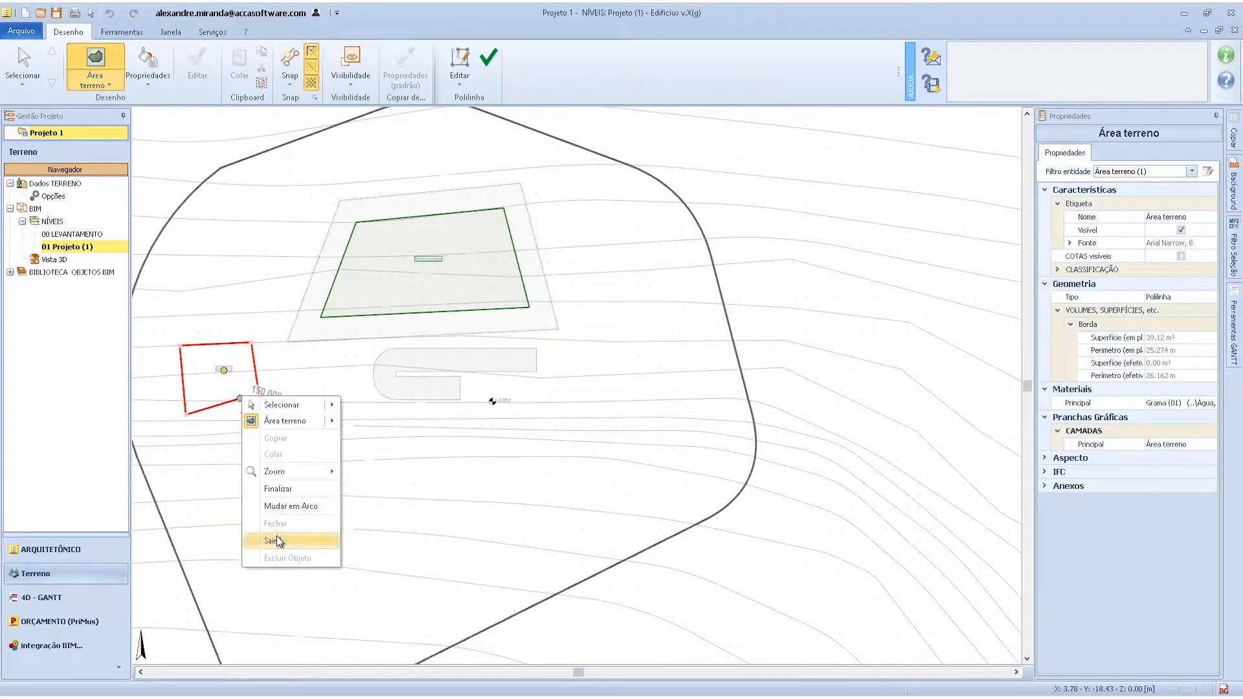
click(278, 489)
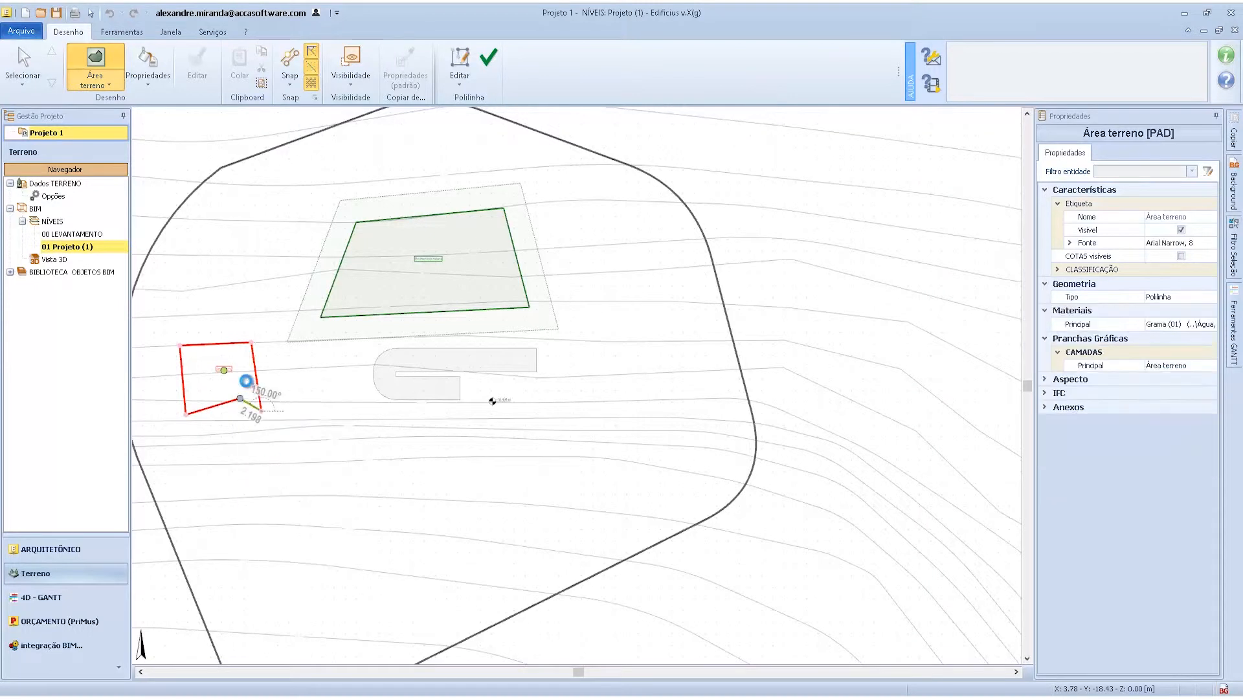
Examine the terrain area's placement on the slope in the 3D view and select it.
double_click(54, 259)
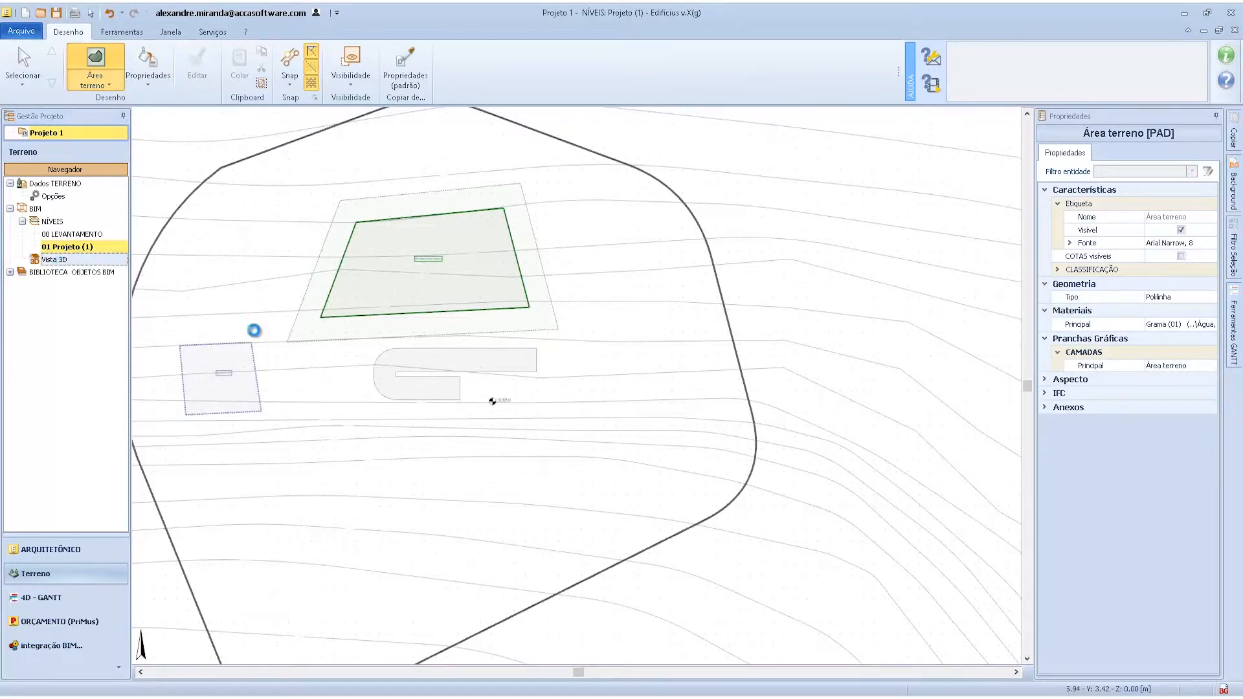
scroll(401, 436, down, 5)
scroll(283, 417, up, 5)
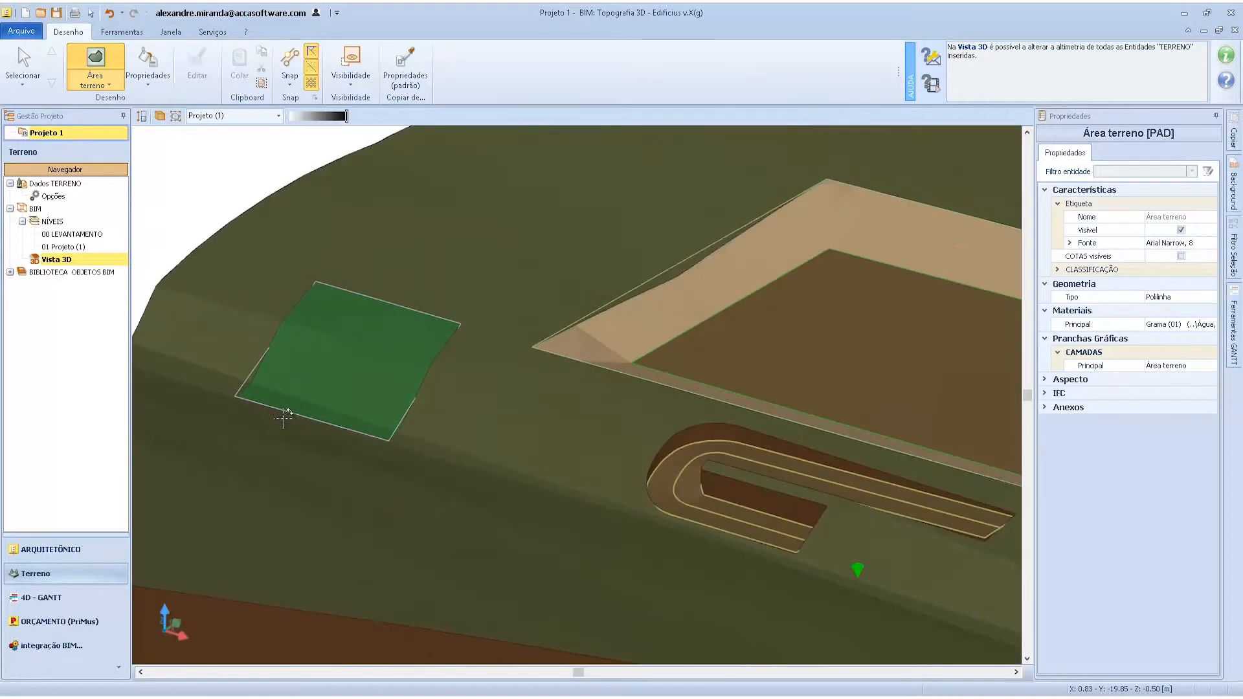
key(Escape)
click(324, 354)
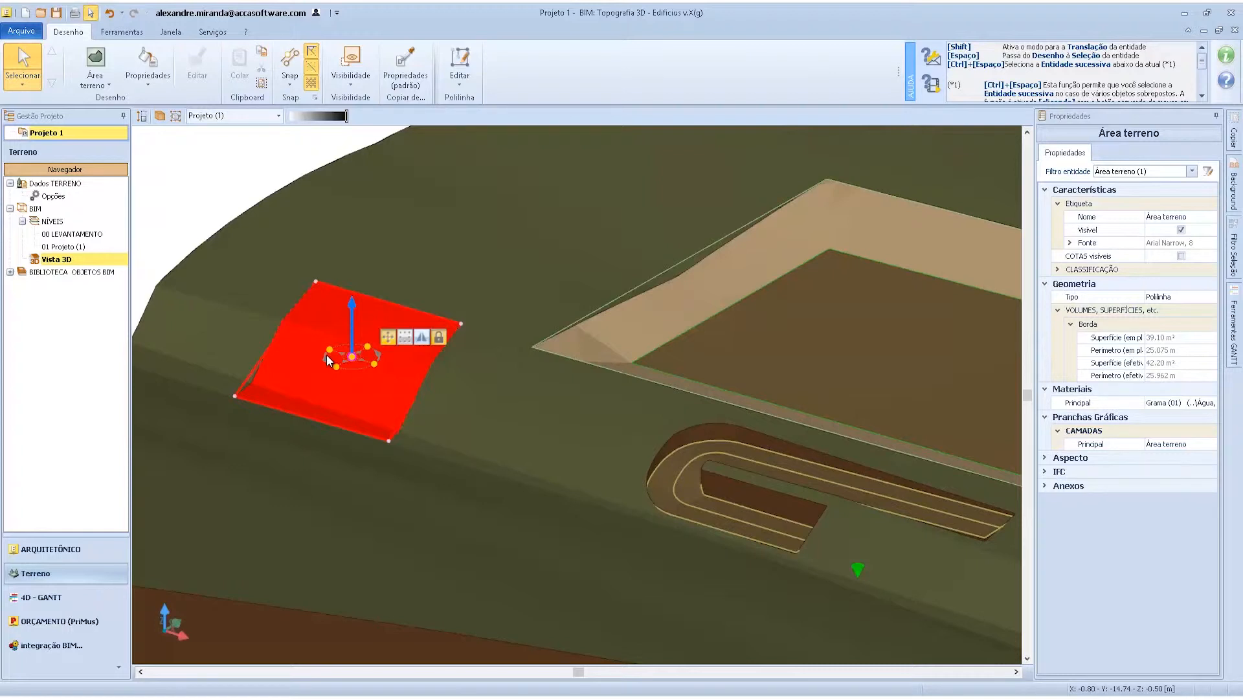
scroll(403, 409, down, 5)
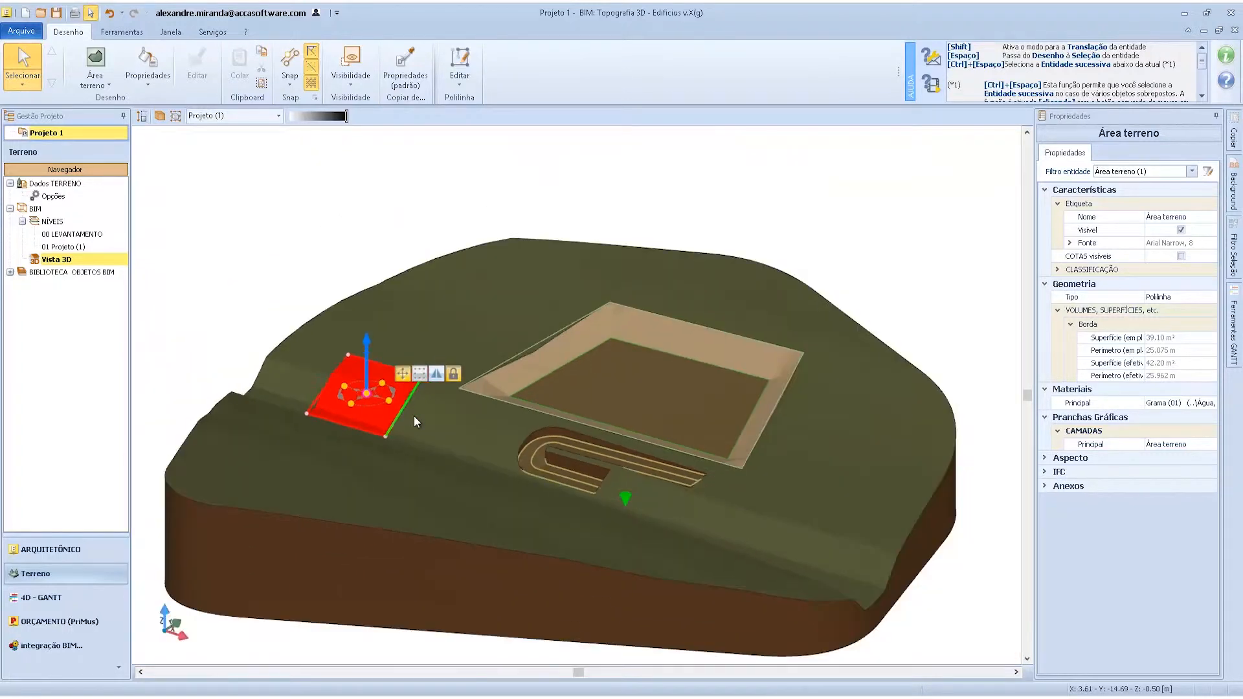
On level 01 Projeto (1), draw a straight road (Rua) 4 m wide and about 37.1 m long across the southern part of the terrain.
double_click(63, 247)
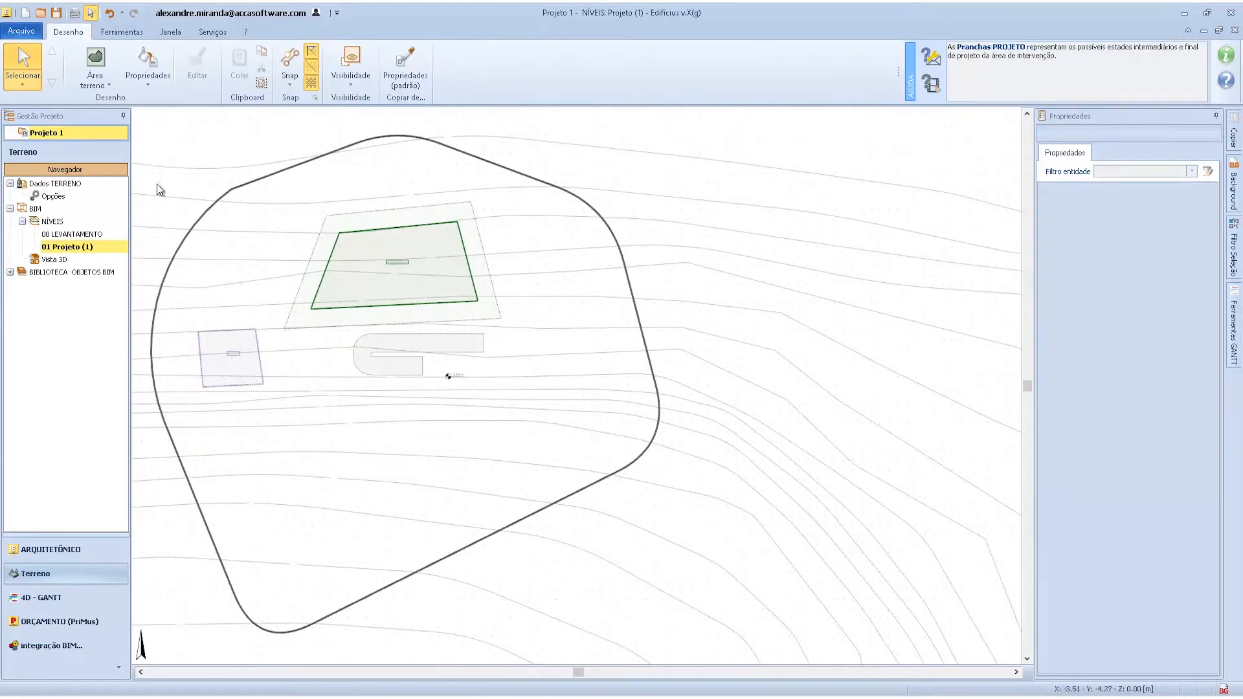
click(95, 77)
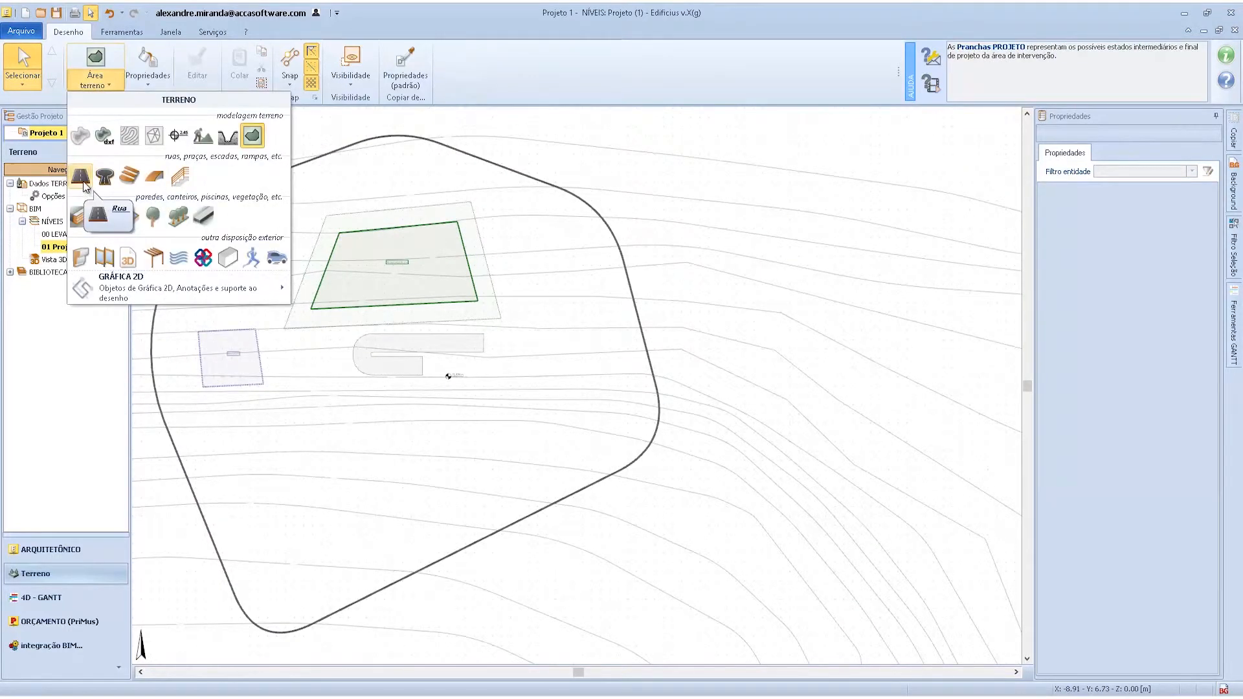
click(83, 181)
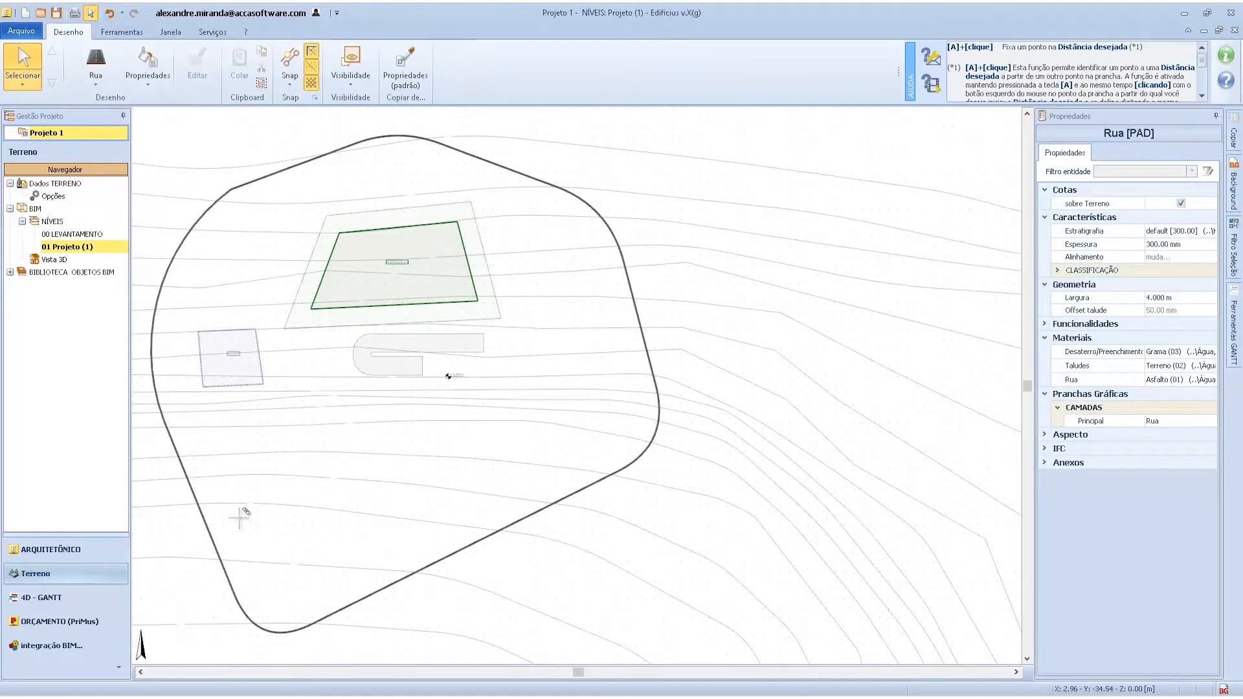
click(205, 524)
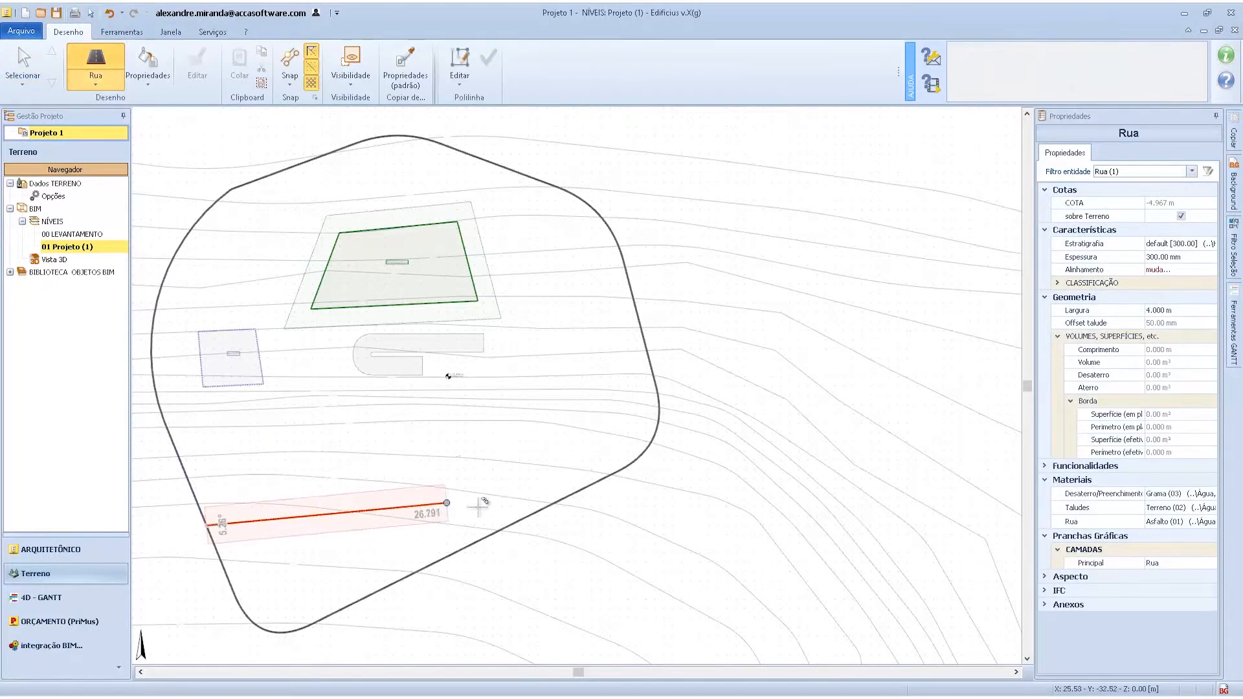
click(541, 509)
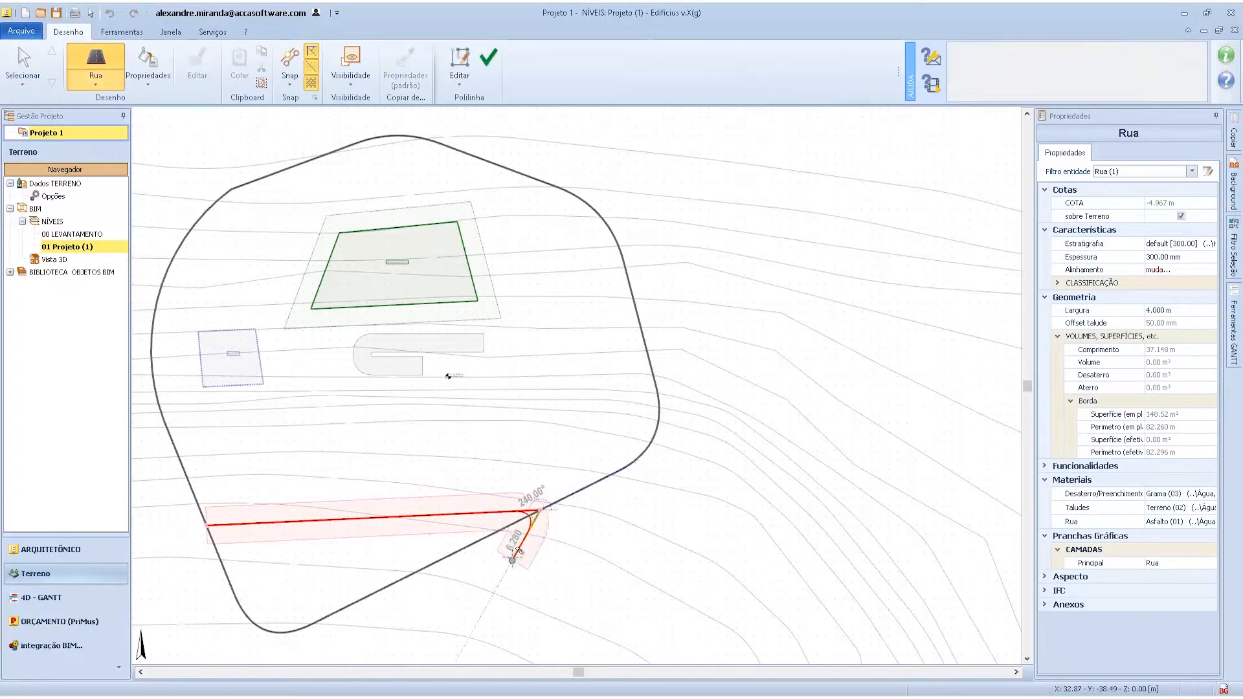
right_click(566, 525)
click(612, 618)
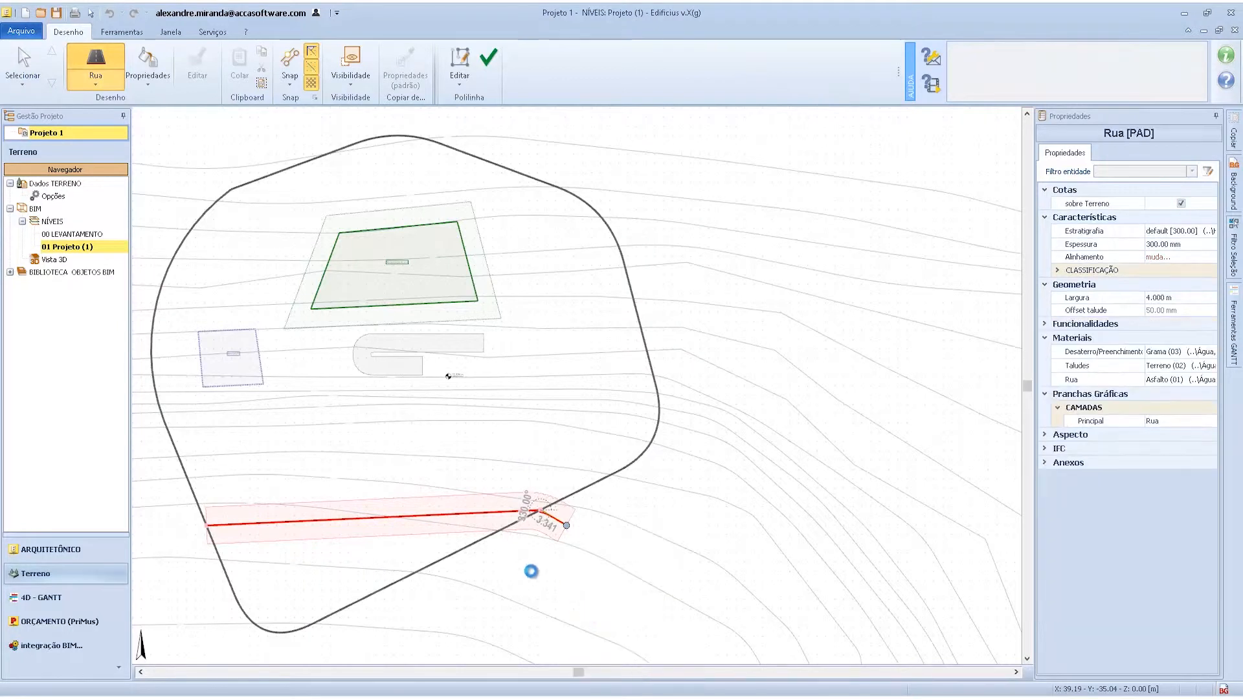
key(Escape)
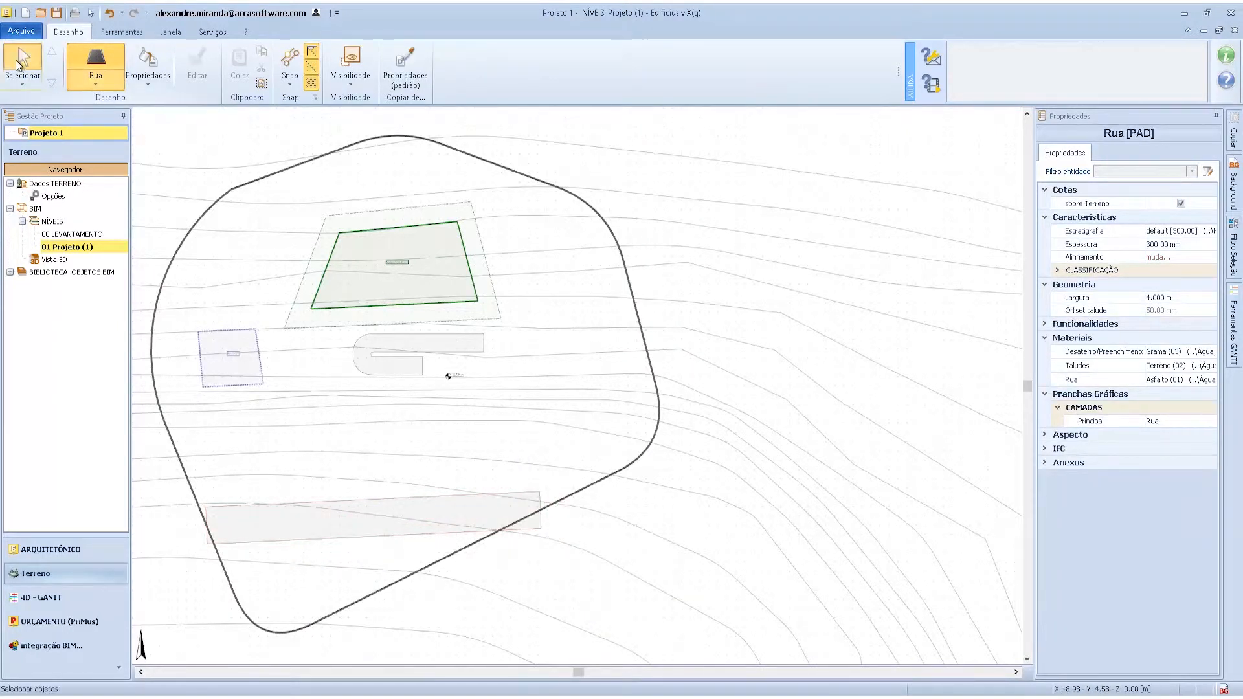
Select the road, check its thickness (Espessura) without editing it, and examine the road in the 3D view.
click(341, 535)
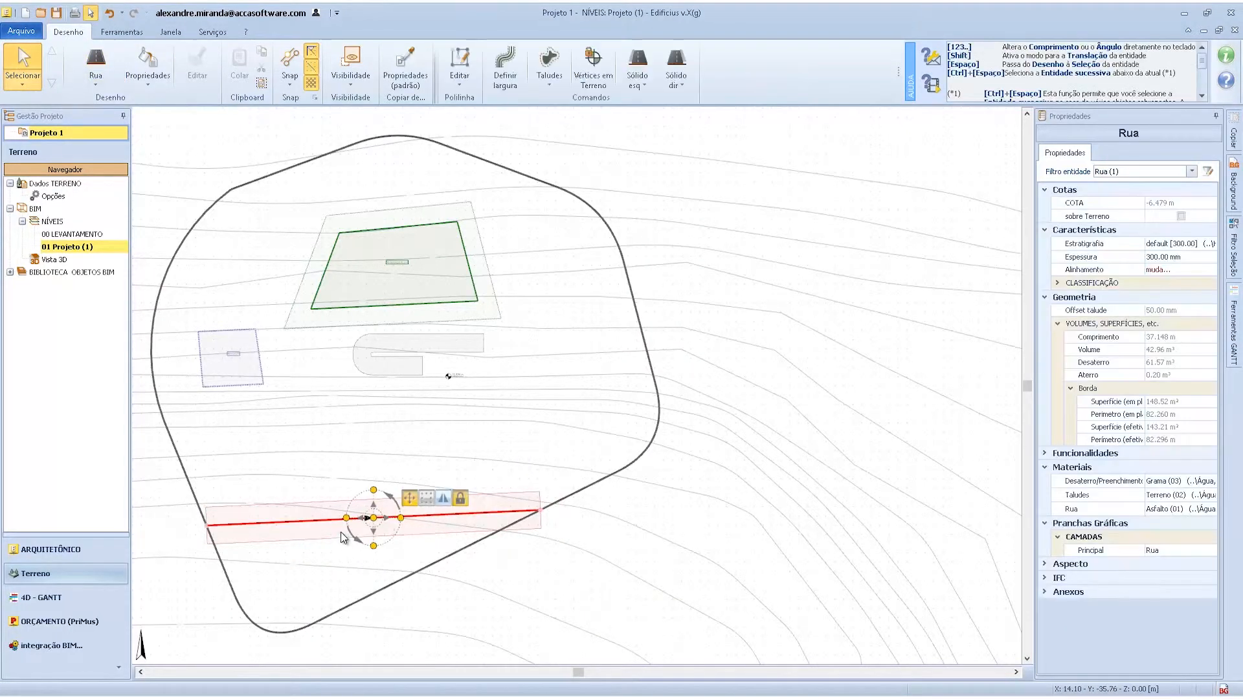
click(1204, 257)
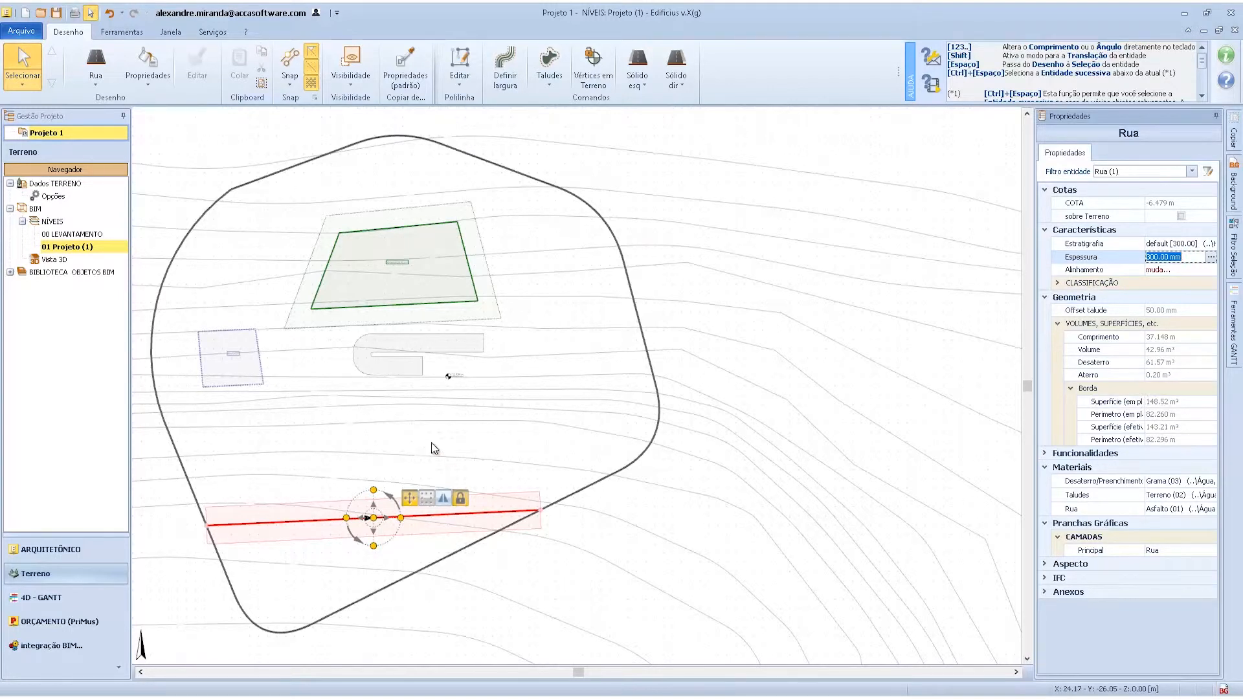
double_click(49, 263)
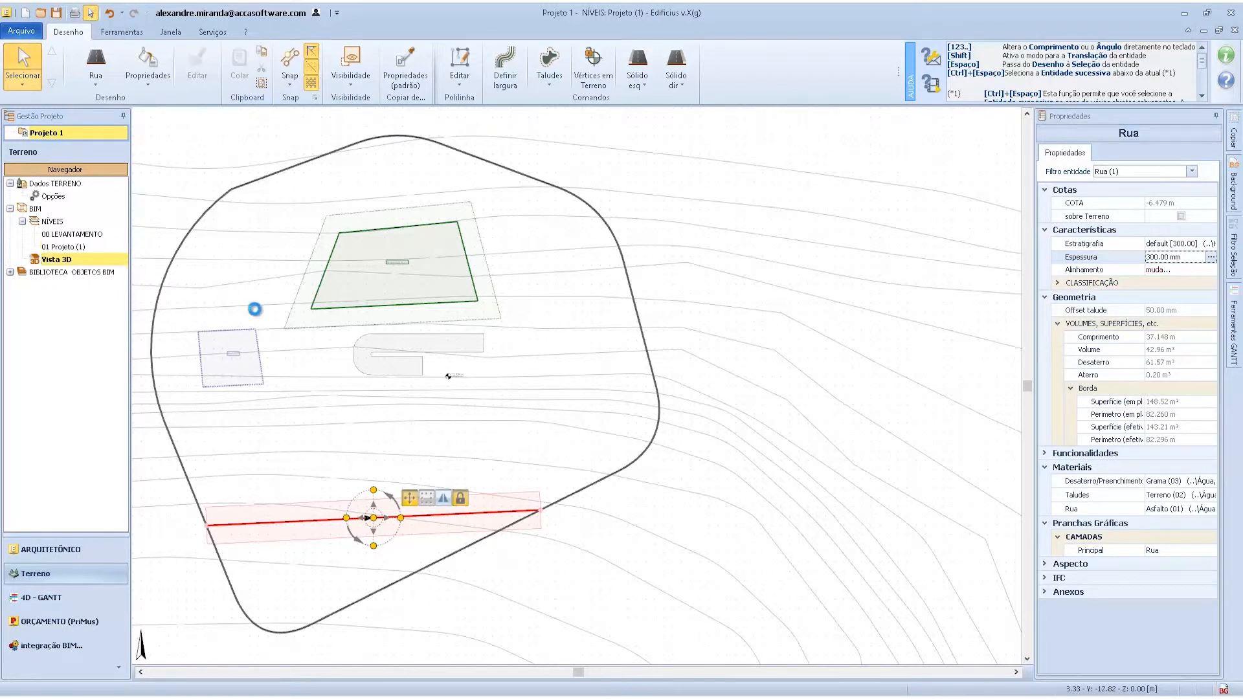
middle_drag(403, 512, 371, 480)
click(701, 265)
middle_drag(226, 542, 246, 518)
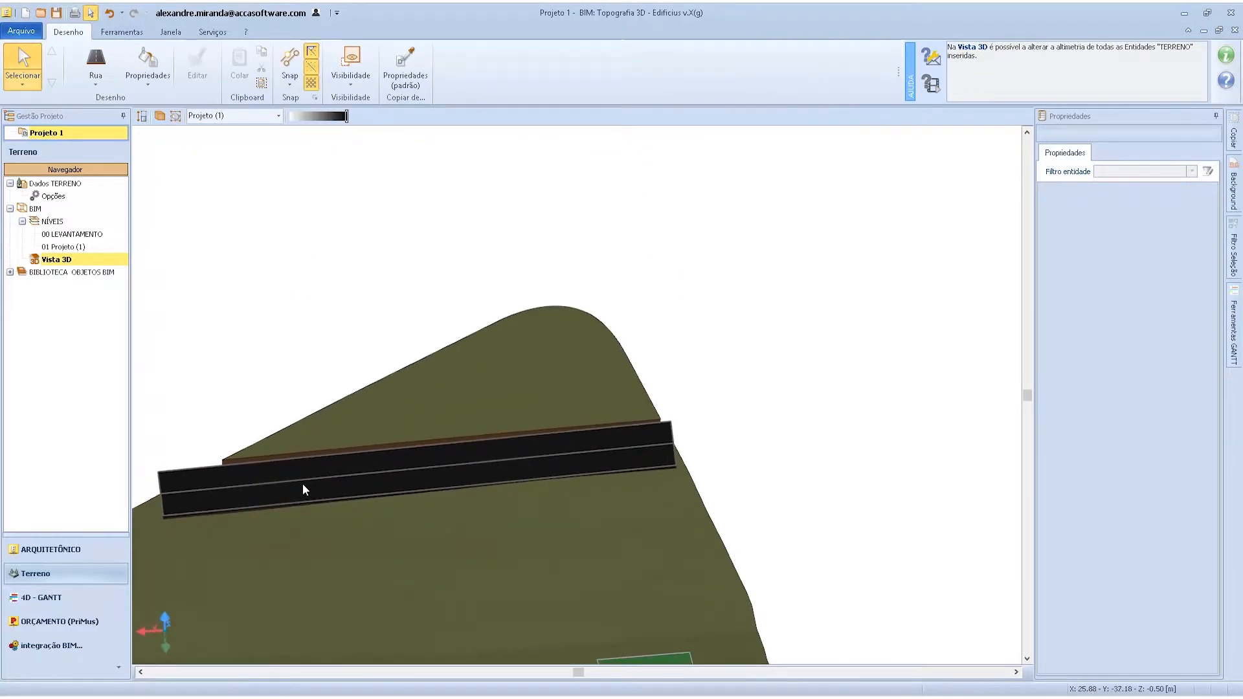
Add an extruded edge solid (Sólido dir) along the road, with a profile base of 1 m and height of 0.1 m.
click(302, 483)
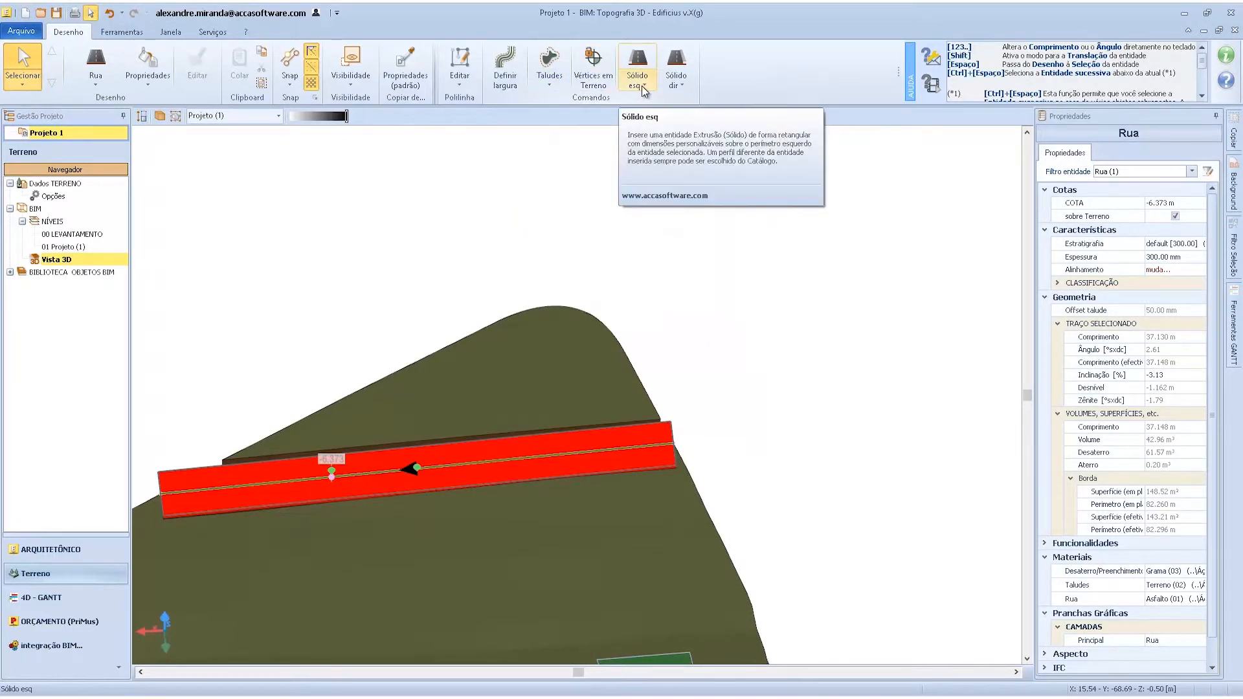
click(671, 82)
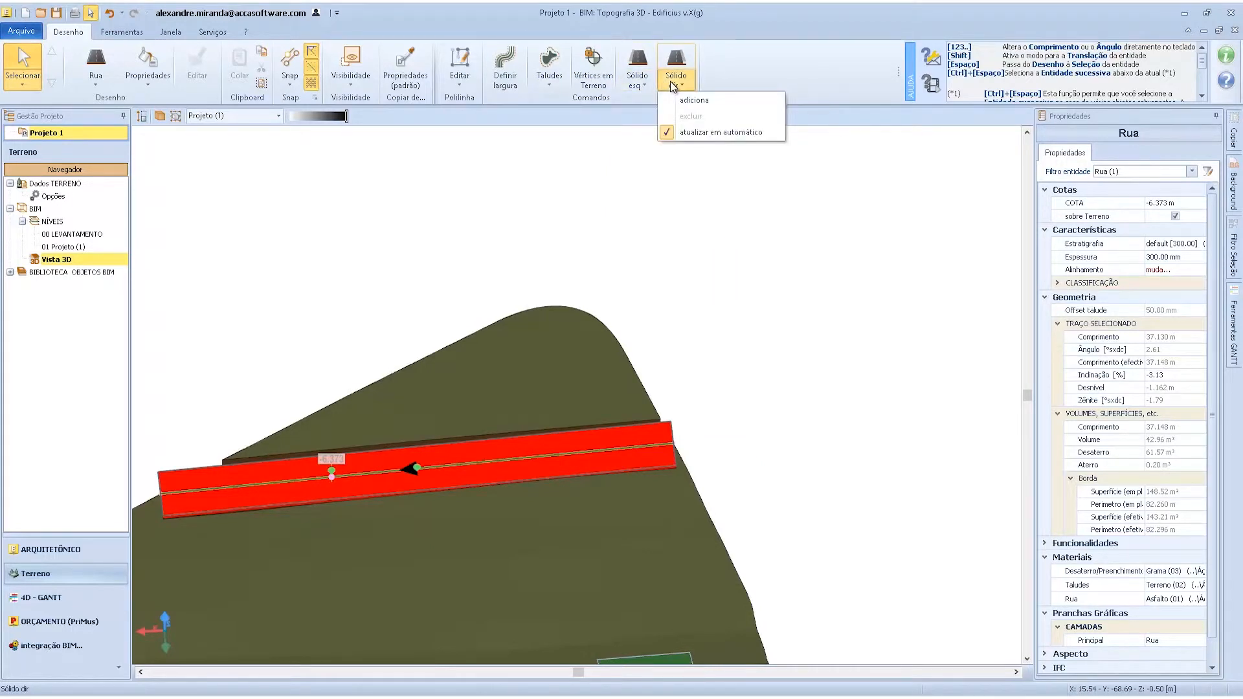
click(699, 102)
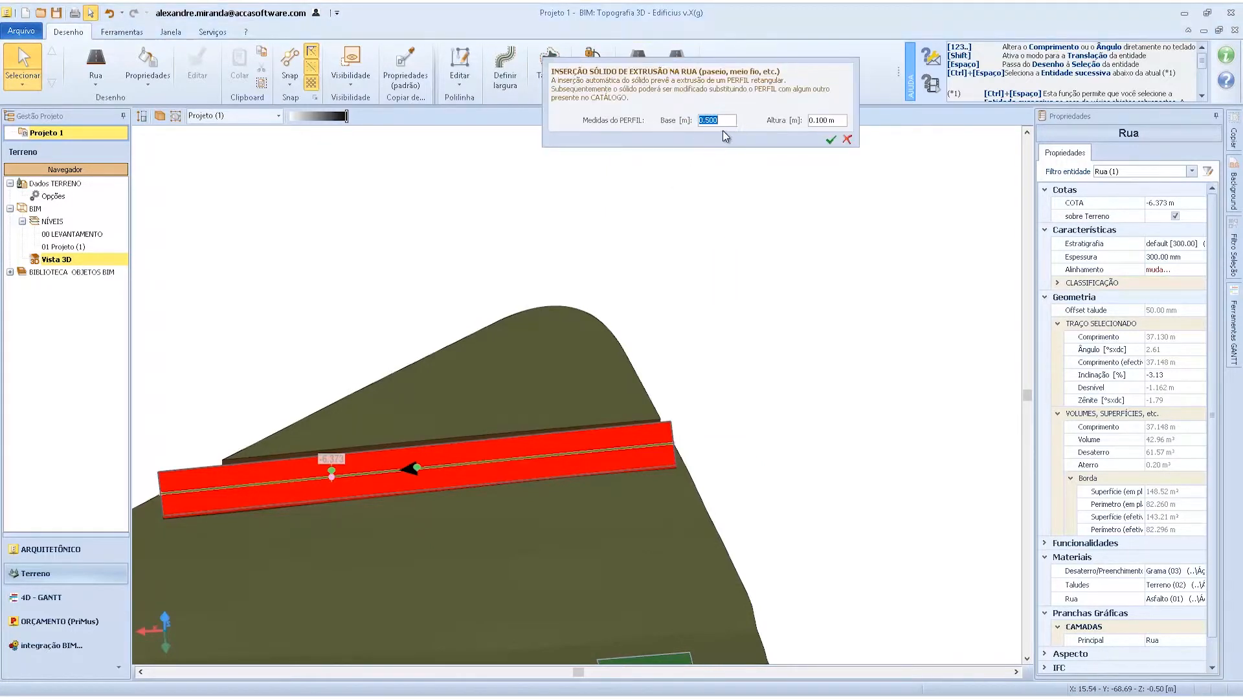
click(831, 139)
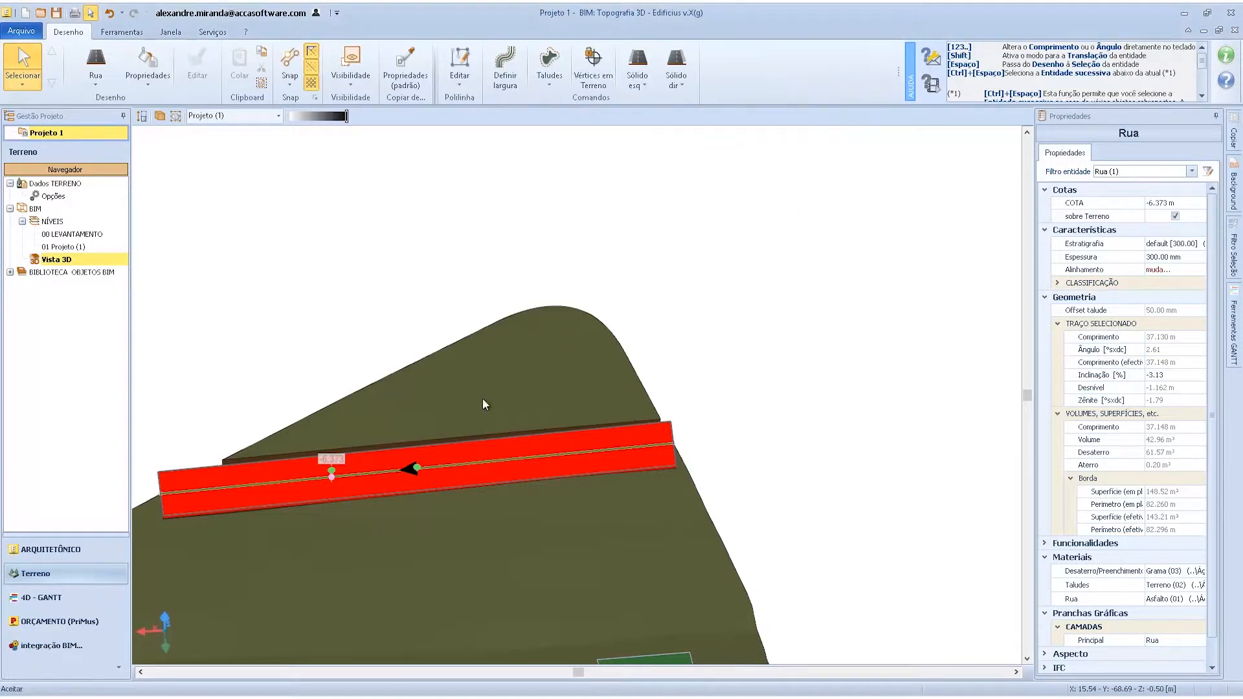
click(659, 396)
scroll(335, 478, up, 2)
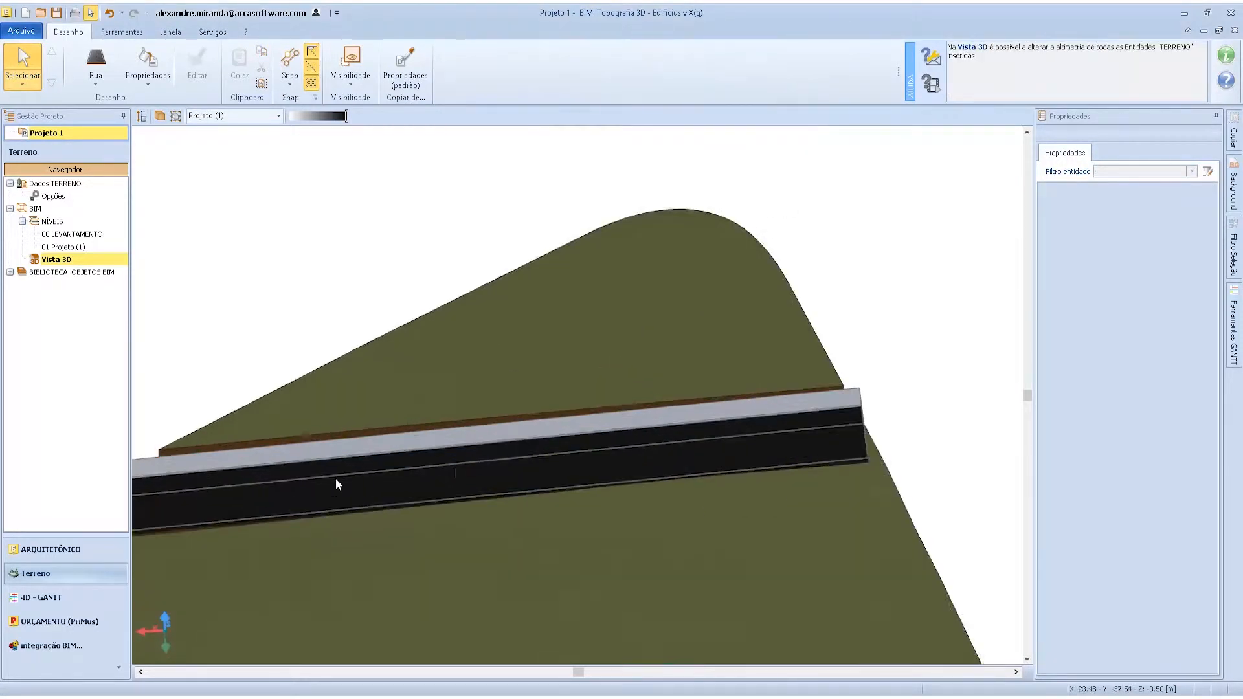
Select the extruded solid on the road's edge and examine it and its end node in the 3D view.
scroll(335, 479, up, 1)
click(507, 427)
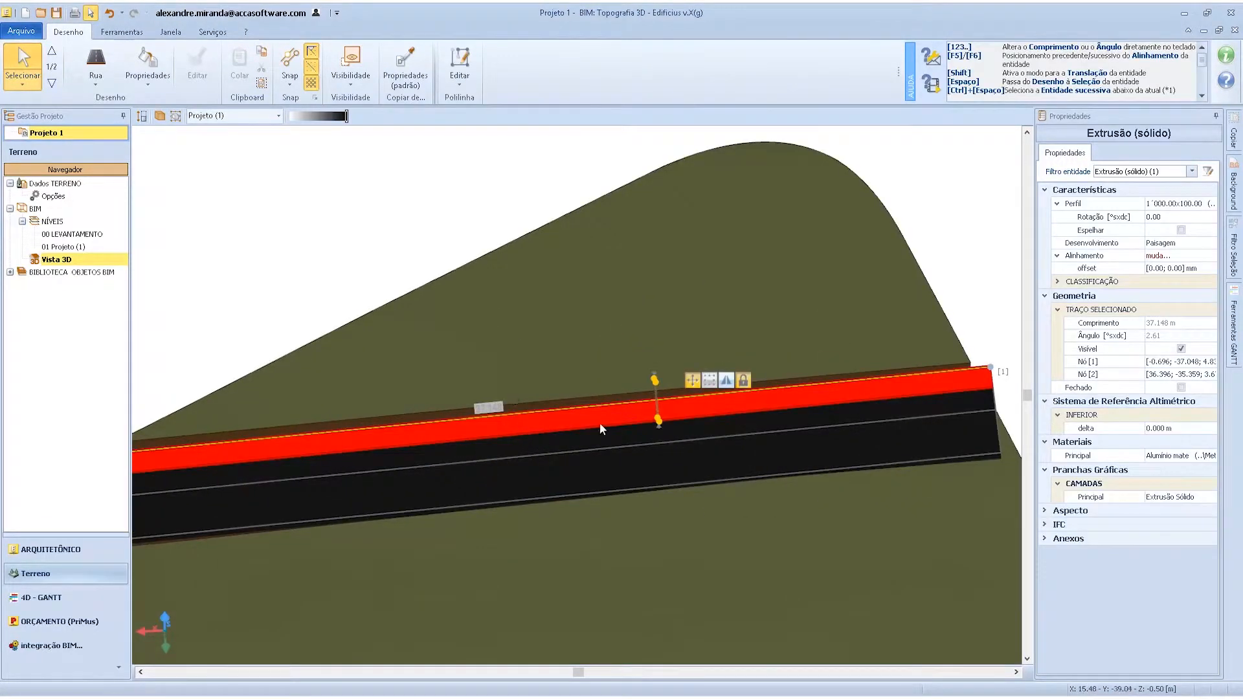
middle_drag(600, 375, 513, 410)
scroll(513, 427, down, 3)
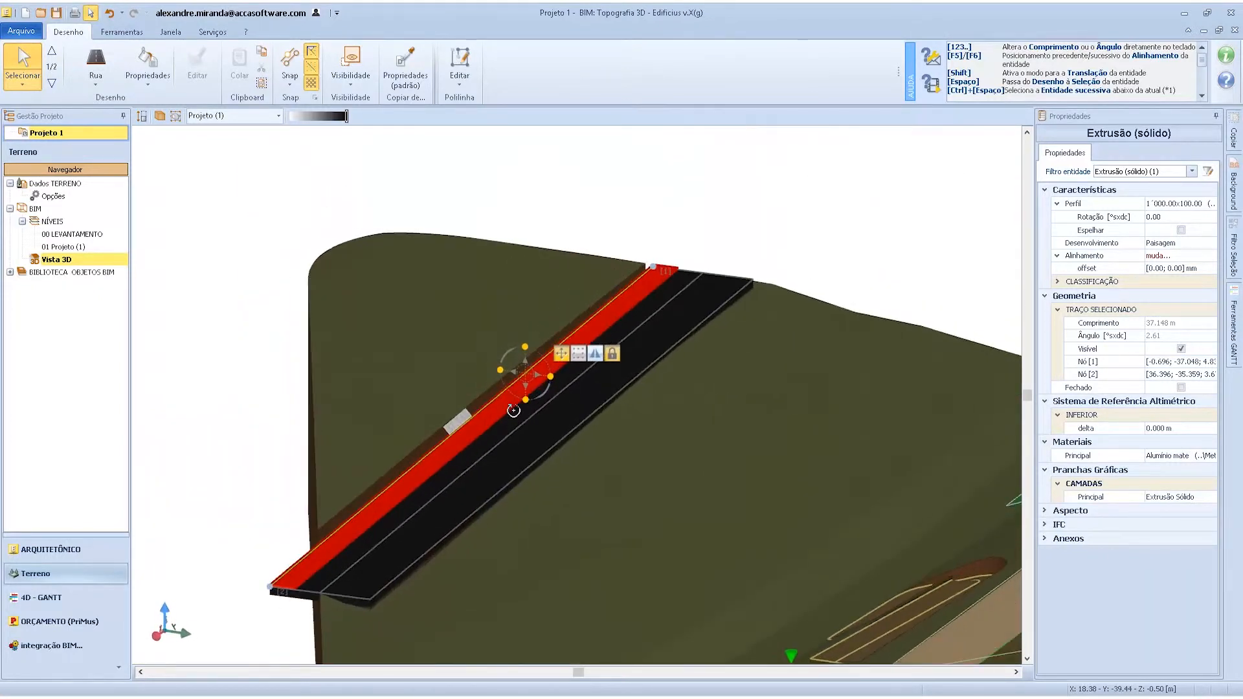
click(724, 196)
click(666, 270)
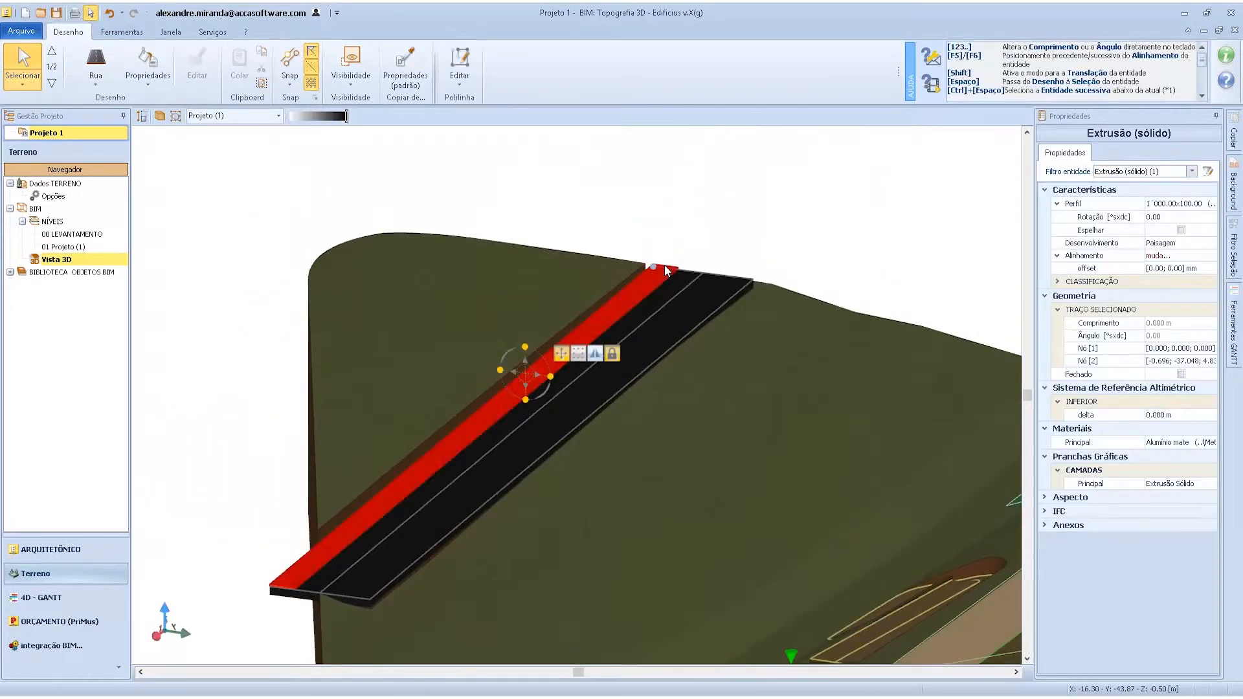
middle_drag(652, 302, 518, 181)
click(460, 83)
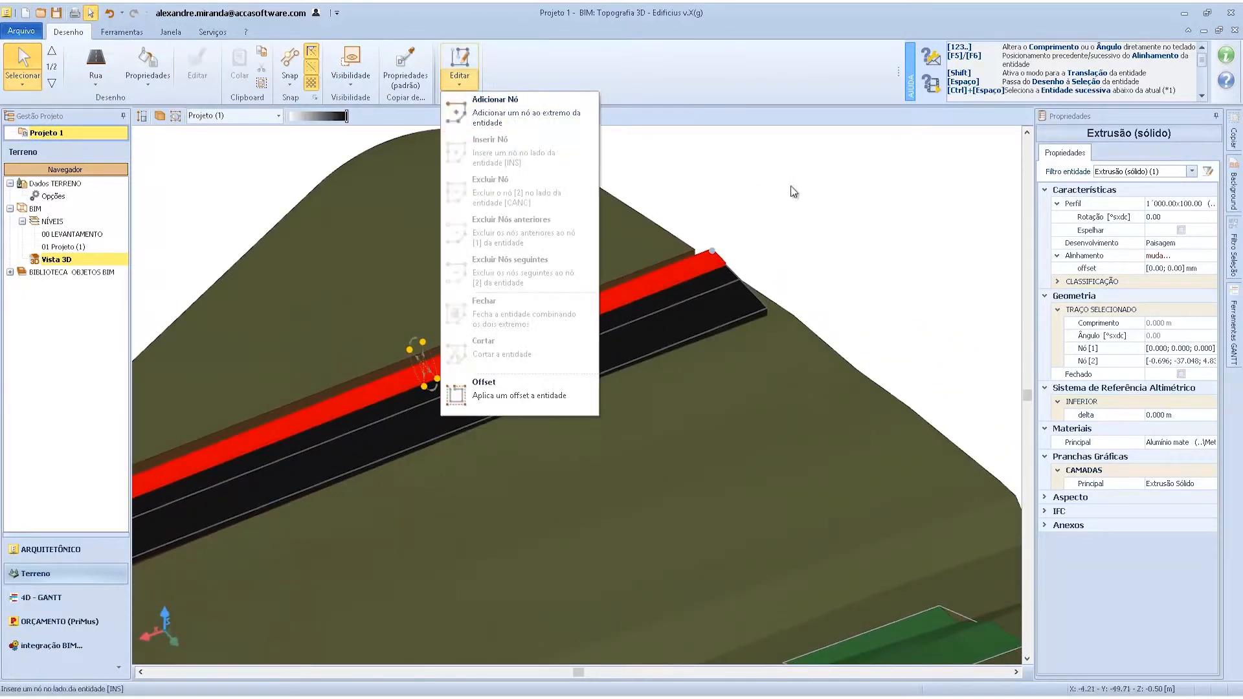
Select the road and create slopes (Taludes) around it with an offset of 1 m.
click(554, 391)
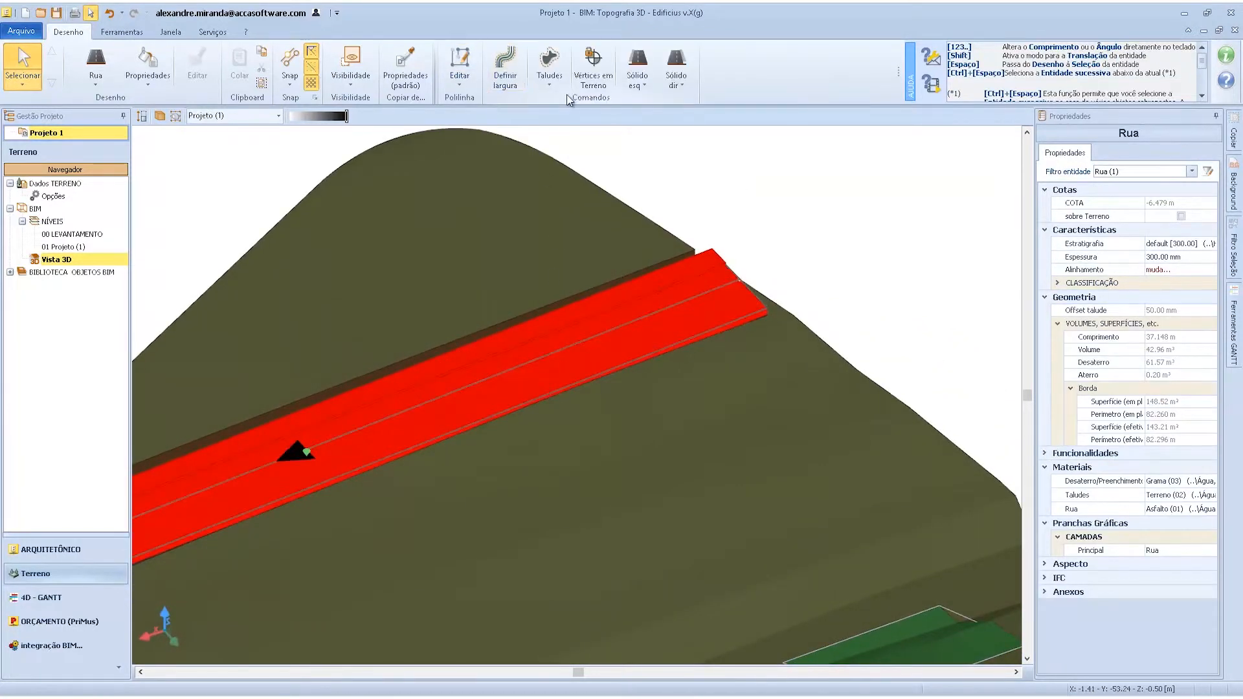
click(553, 82)
click(585, 132)
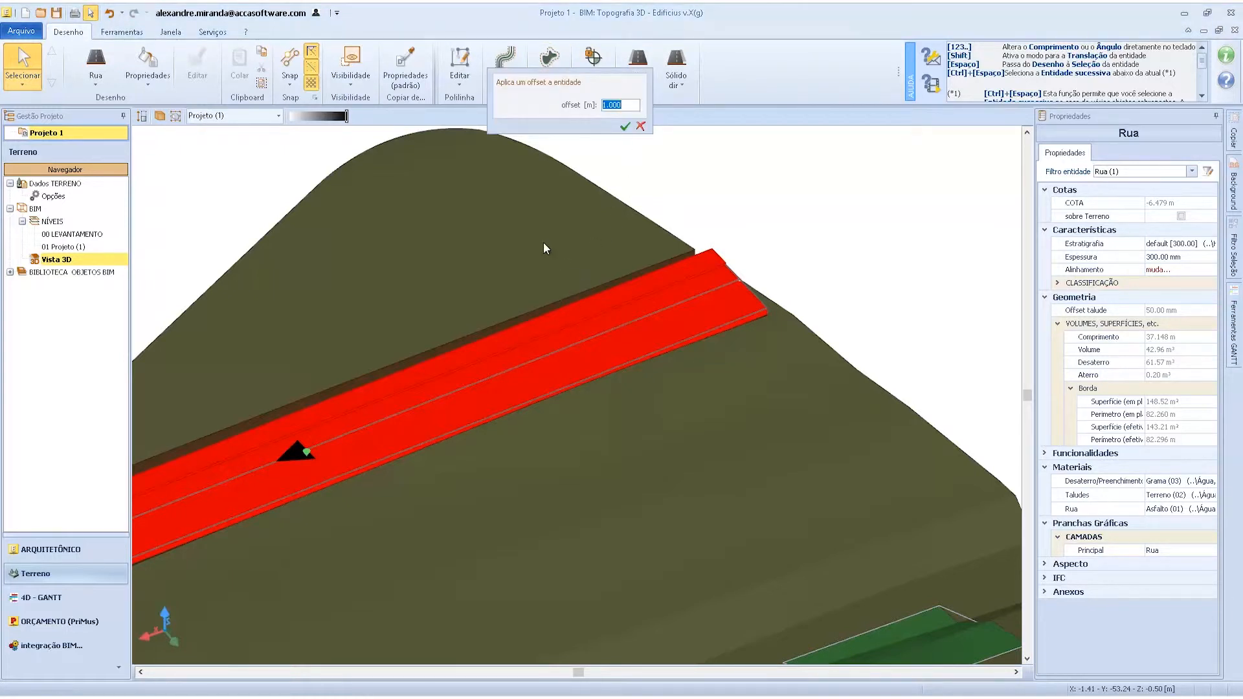
click(625, 127)
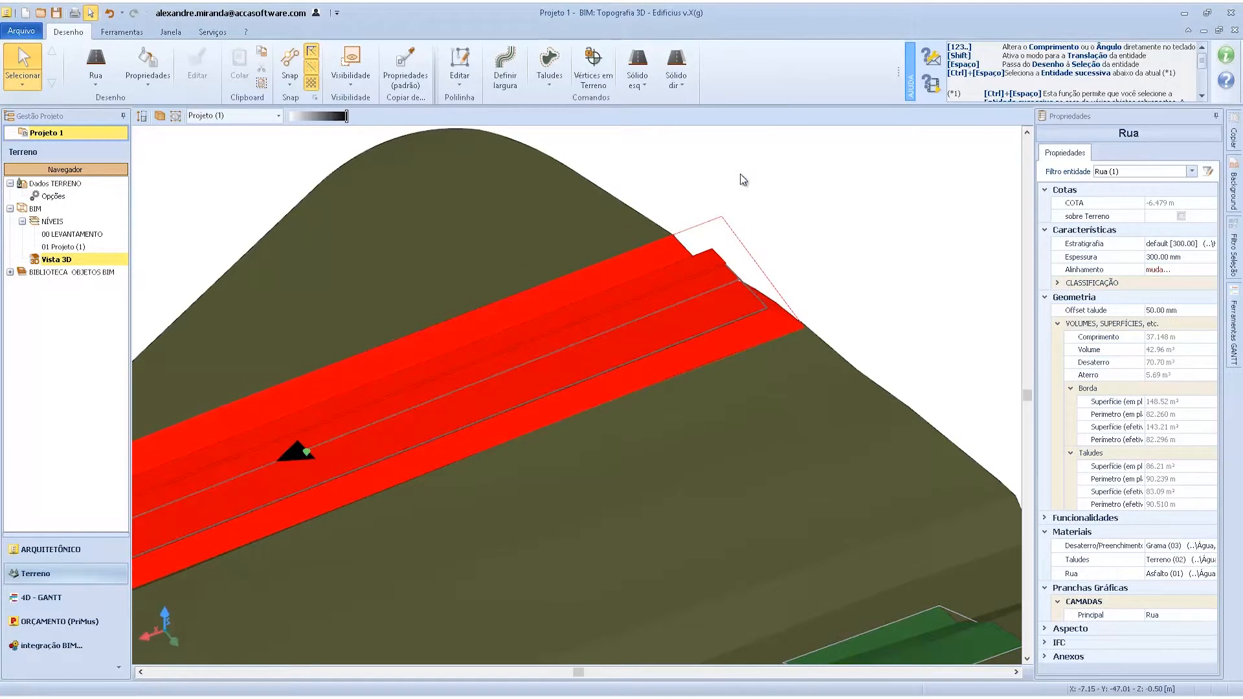
click(741, 180)
mouse_move(470, 352)
middle_down()
mouse_move(525, 340)
mouse_move(478, 354)
middle_up()
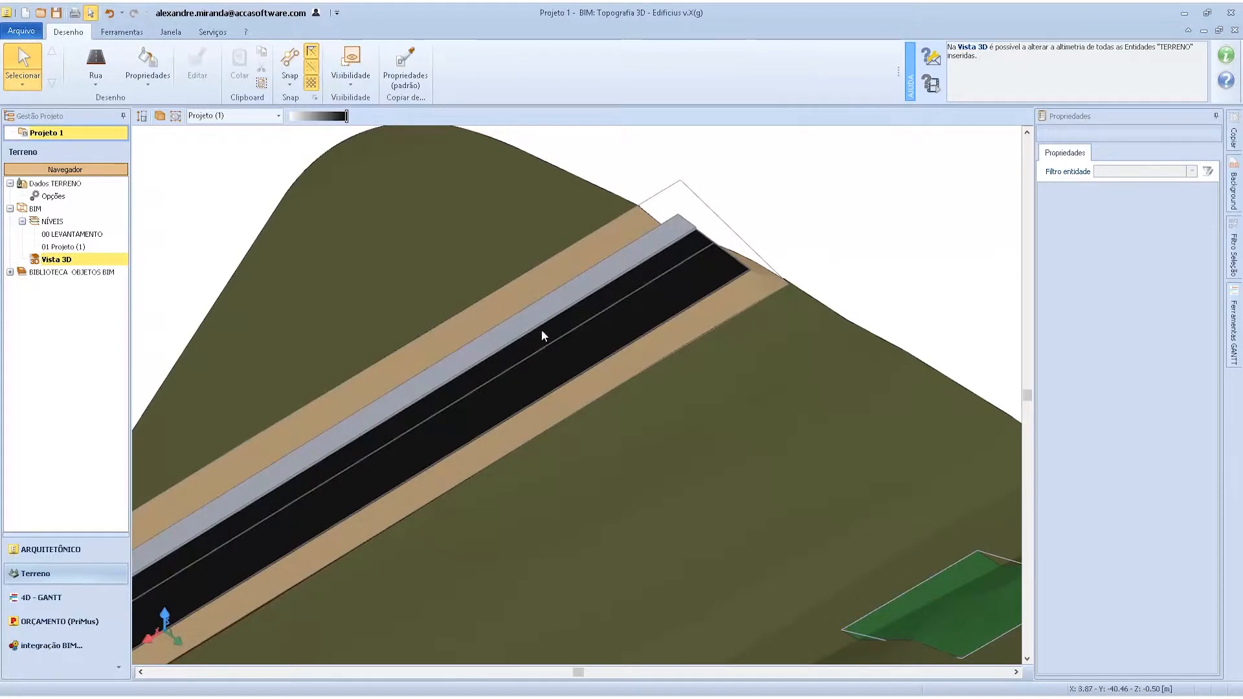
scroll(583, 311, down, 5)
On level 01 Projeto (1), draw a five-sided plaza (Praça) just north of the road, with an east side of about 6.9 m.
double_click(62, 246)
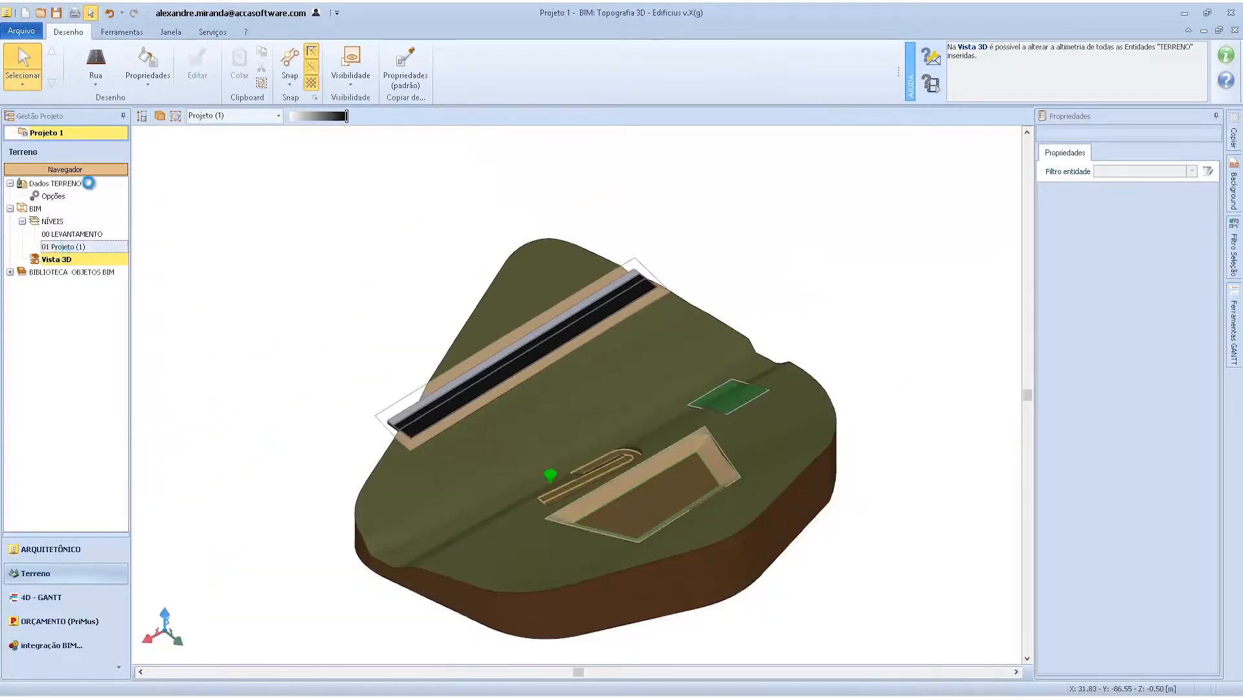
click(95, 81)
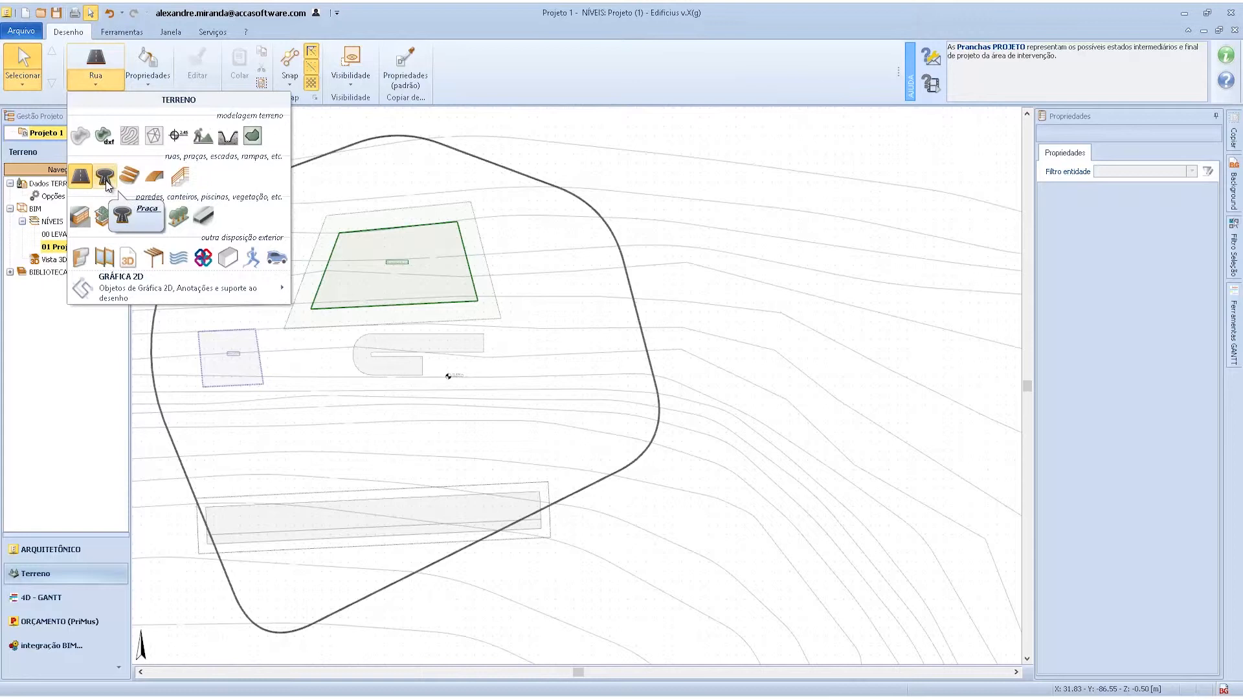
click(104, 216)
scroll(382, 456, up, 1)
scroll(384, 457, up, 1)
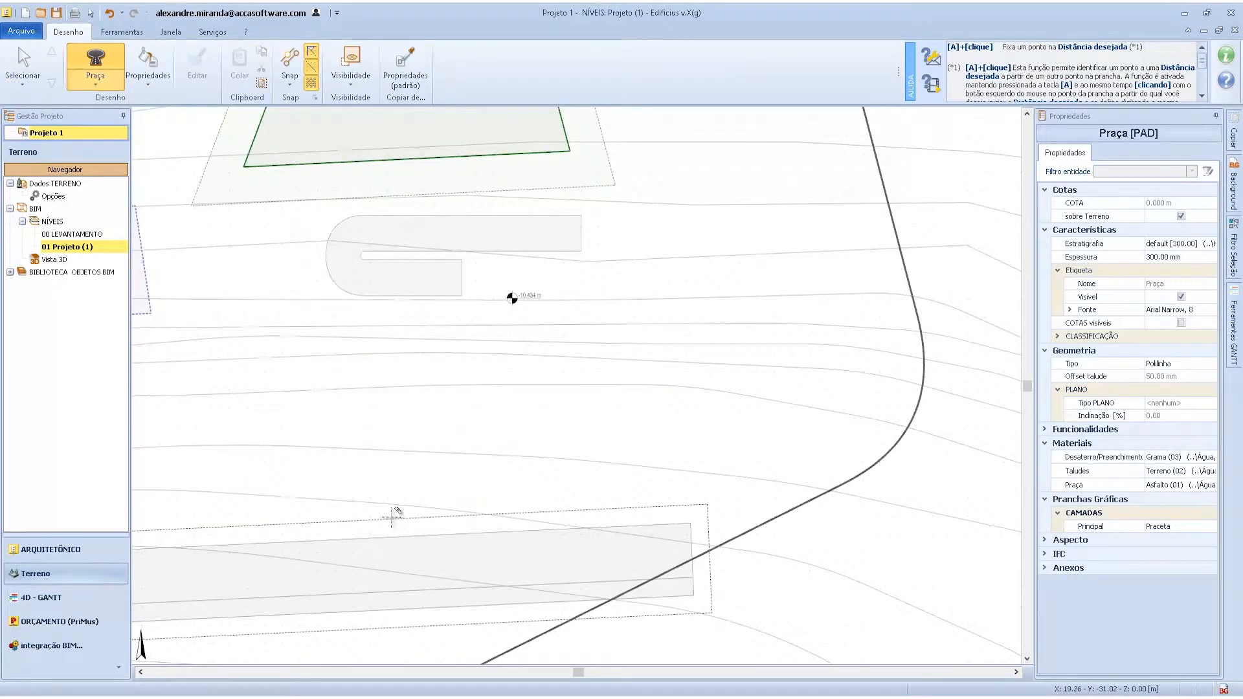
click(475, 513)
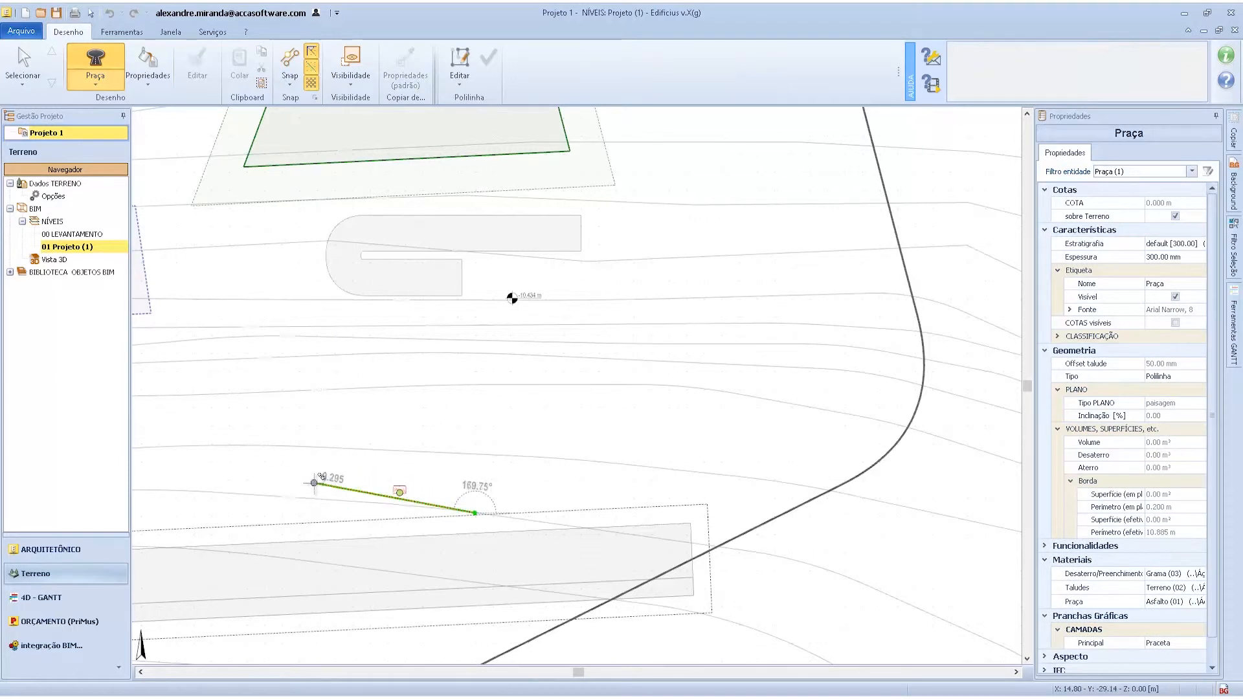
click(294, 495)
click(299, 390)
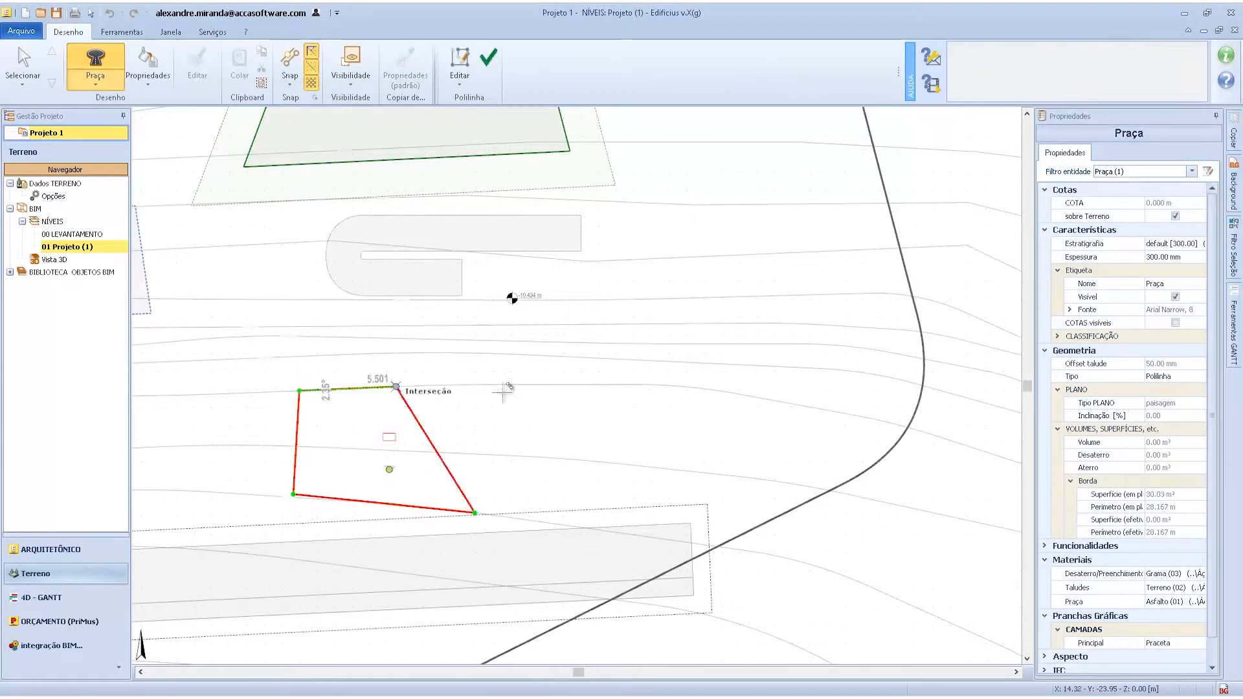
click(661, 385)
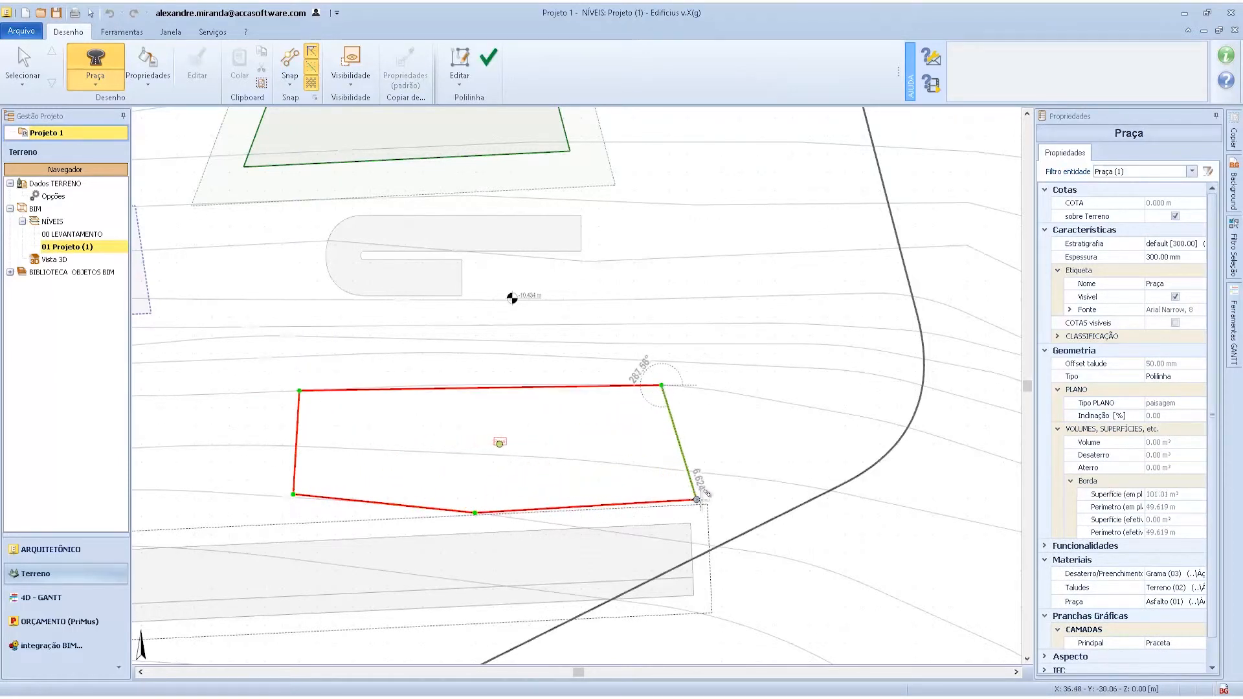
click(708, 506)
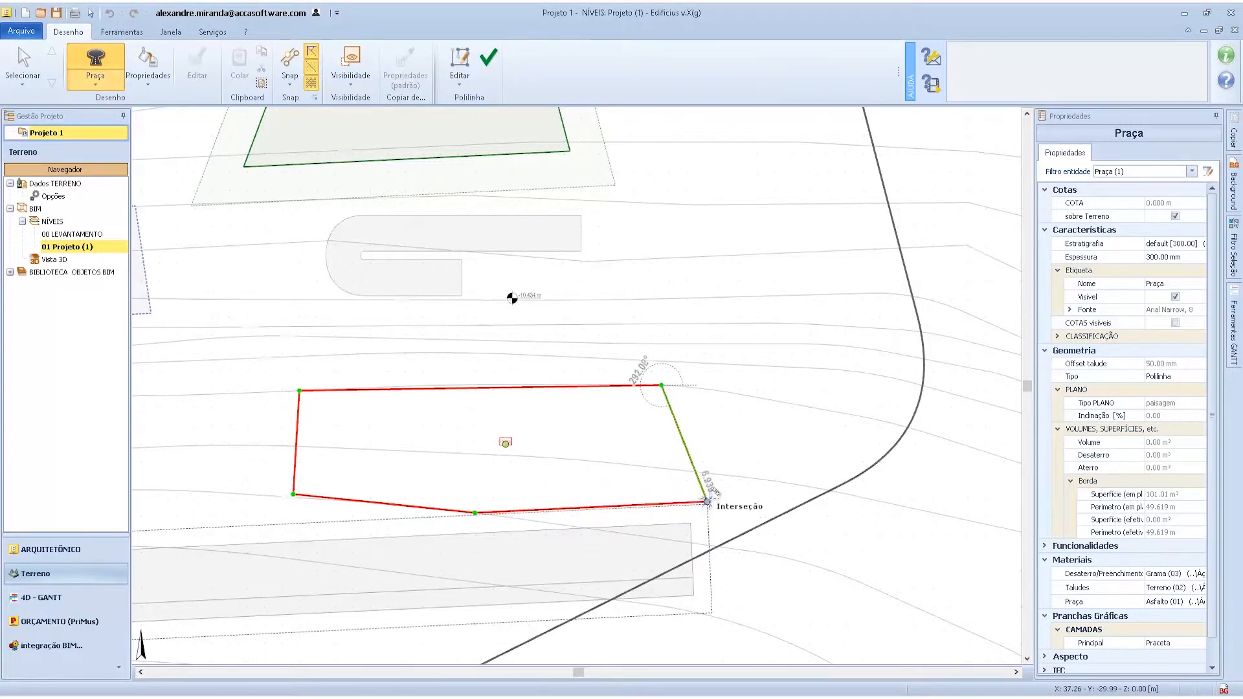
right_click(584, 447)
click(622, 532)
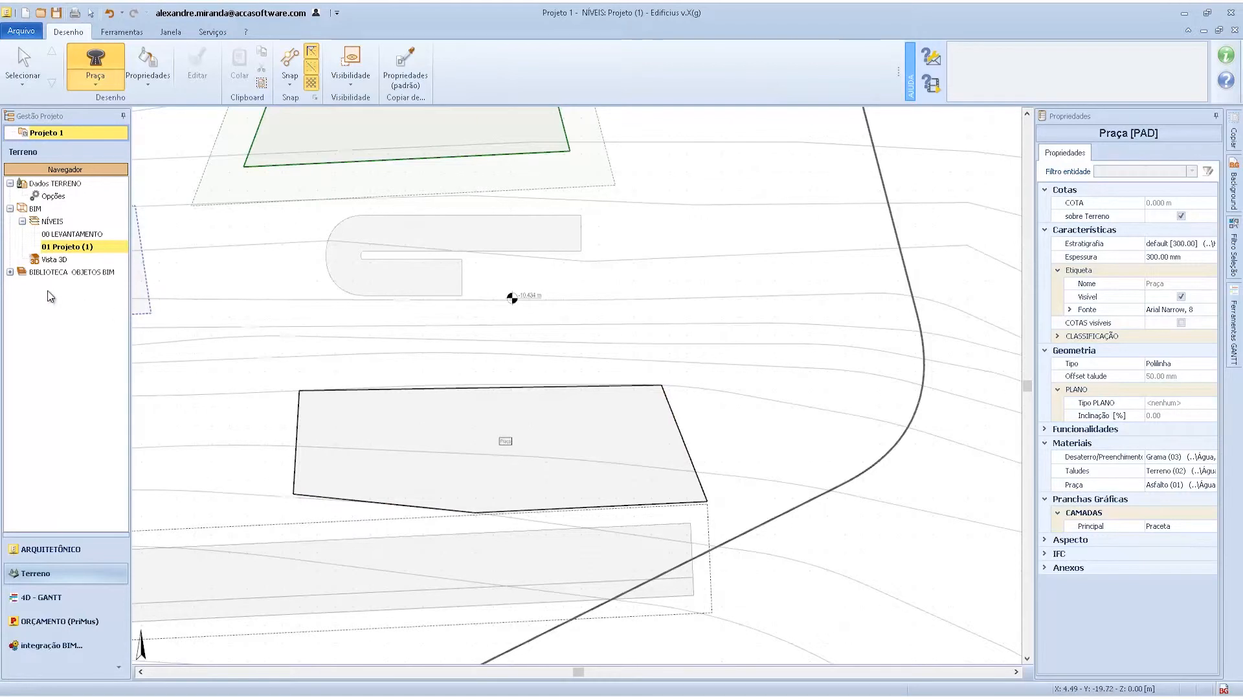
Examine how the plaza sits on the terrain beside the road in the 3D view and leave the Praça command.
double_click(62, 259)
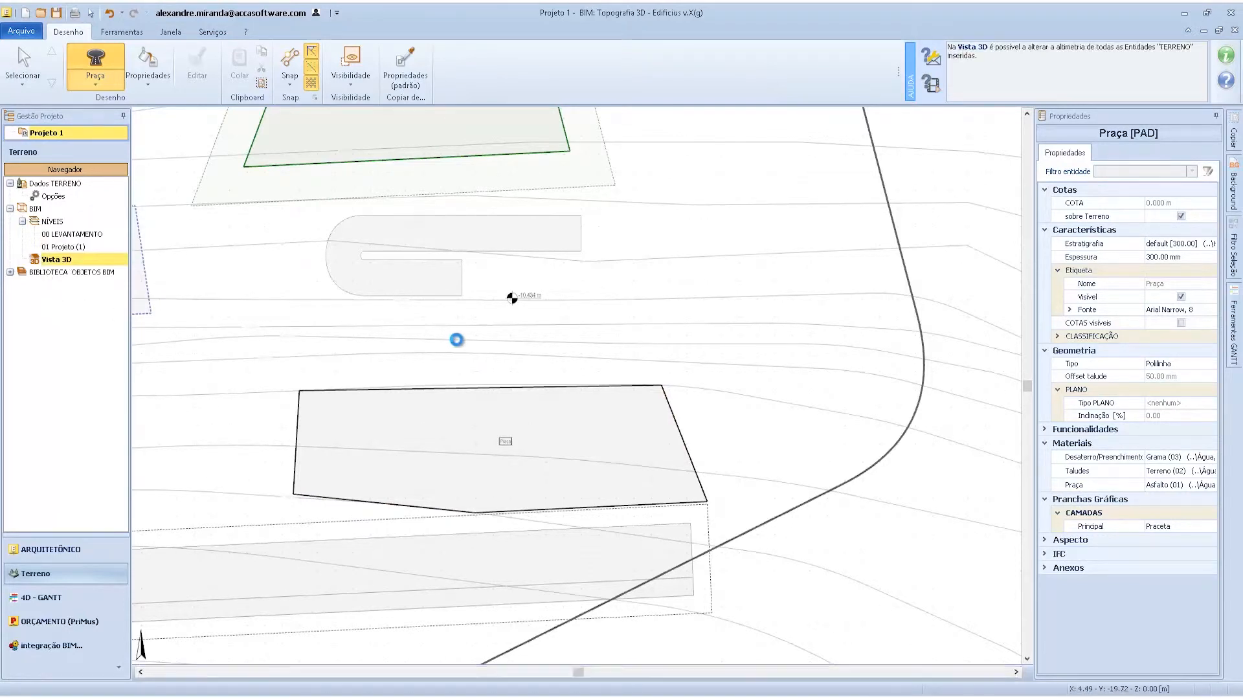
scroll(485, 446, up, 3)
scroll(432, 445, up, 4)
mouse_move(395, 469)
middle_down()
mouse_move(438, 472)
mouse_move(396, 360)
mouse_move(397, 445)
middle_up()
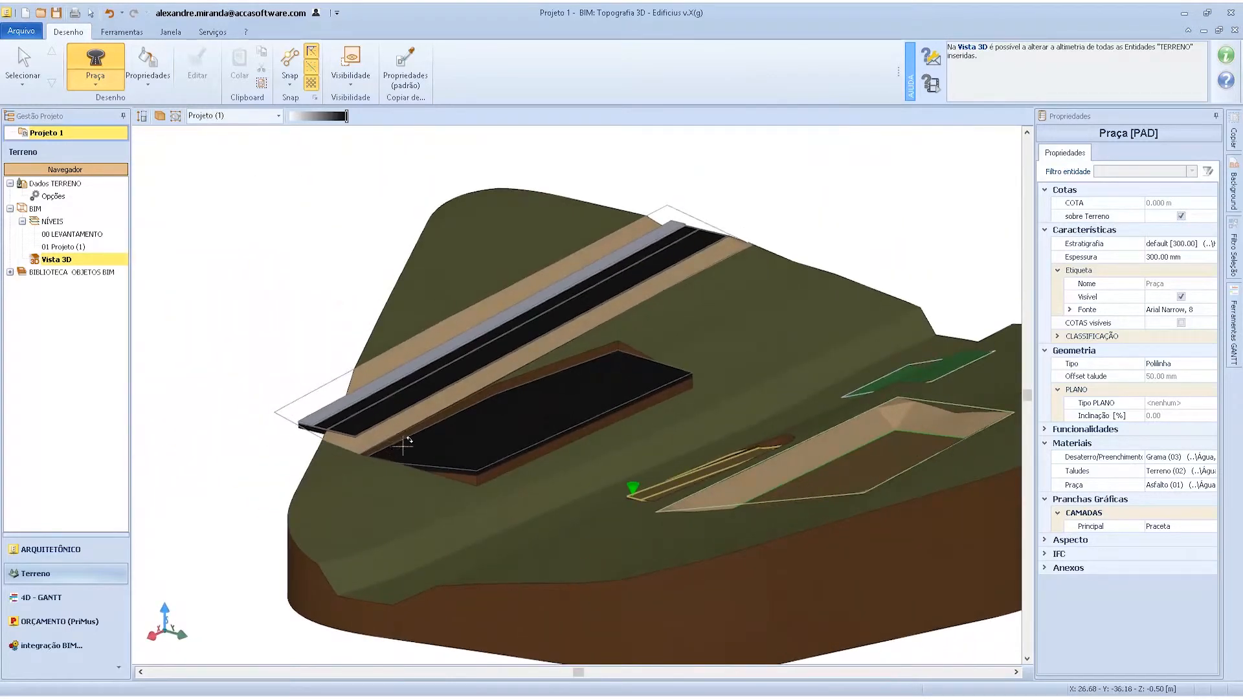
scroll(388, 447, up, 4)
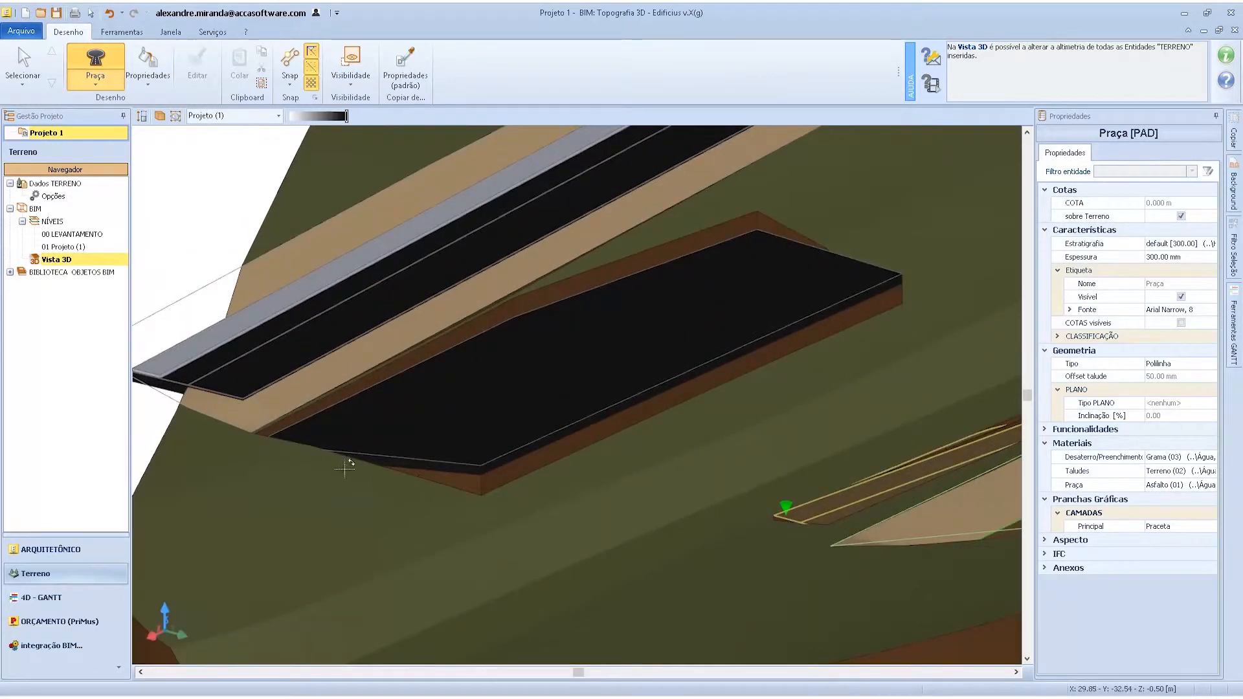
click(319, 448)
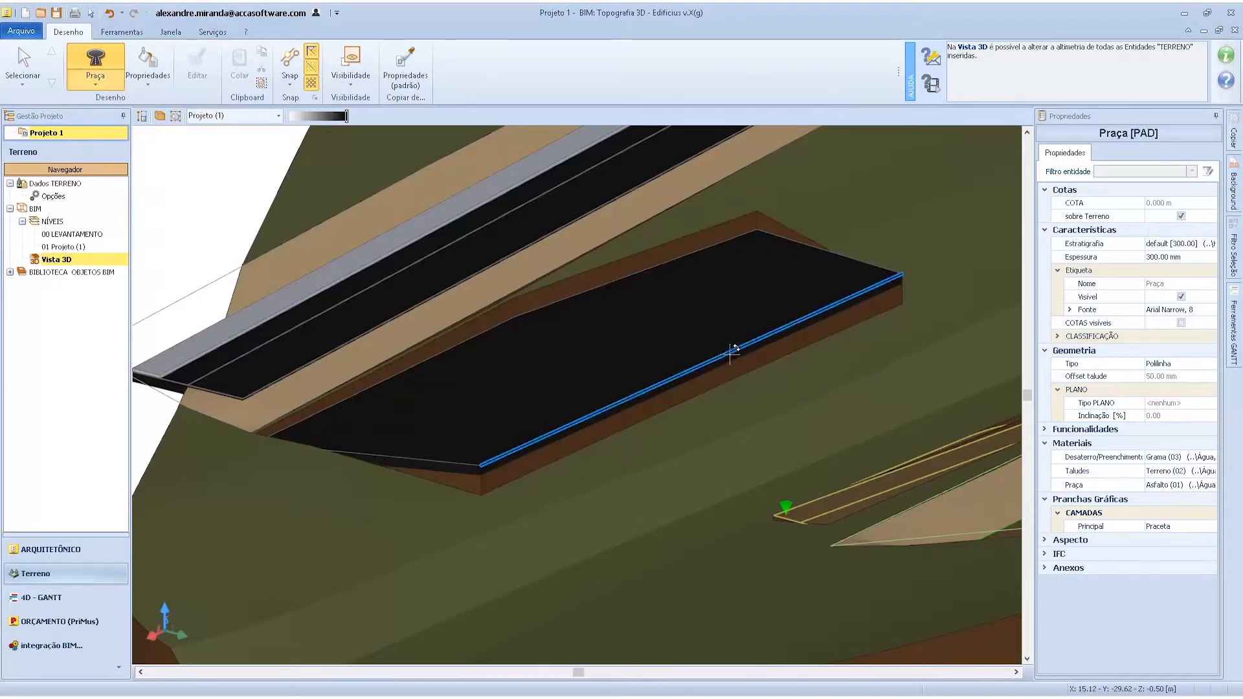
click(715, 352)
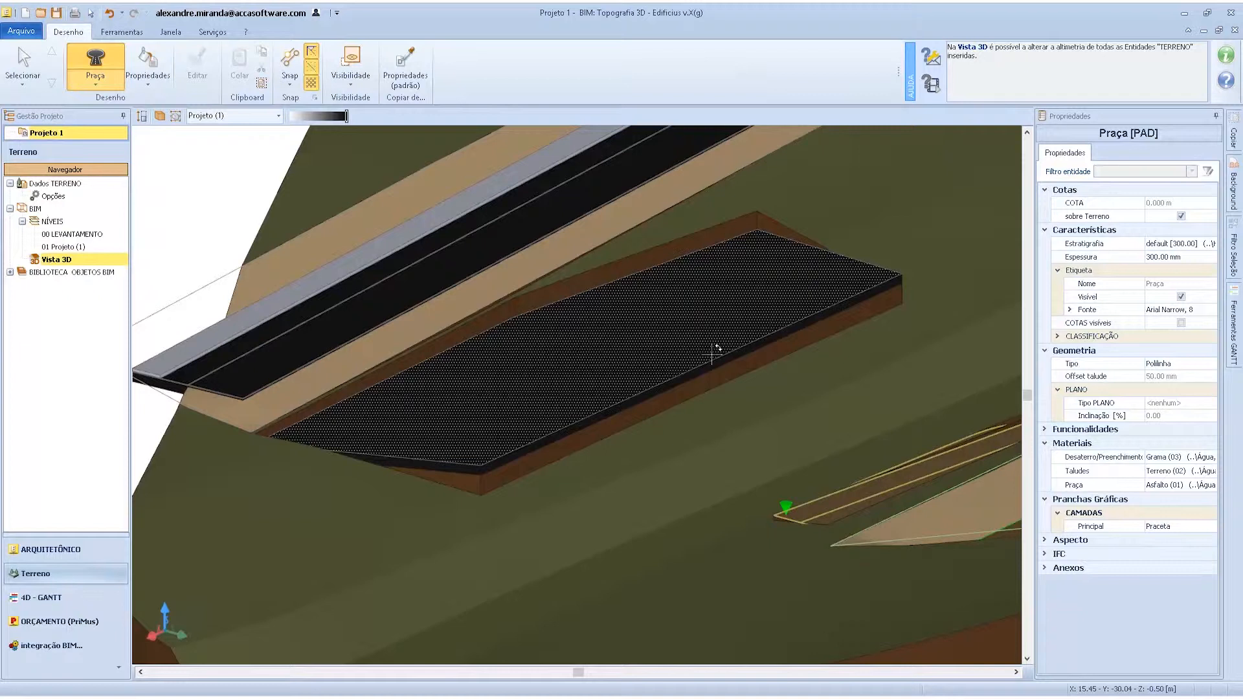
key(Escape)
scroll(528, 417, down, 3)
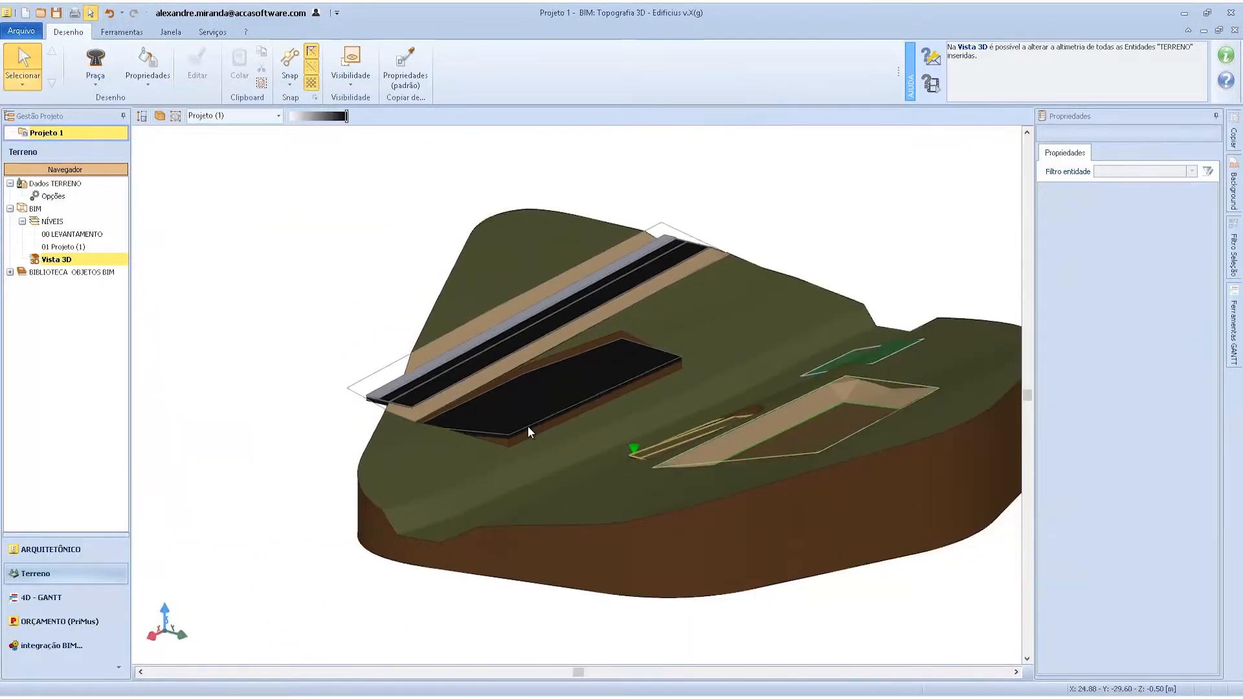
On level 01 Projeto (1), create a stair (Escada) west of the U-shaped linear excavation with one Rampa Plana flight, 1.2 m wide with 10 risers.
double_click(64, 246)
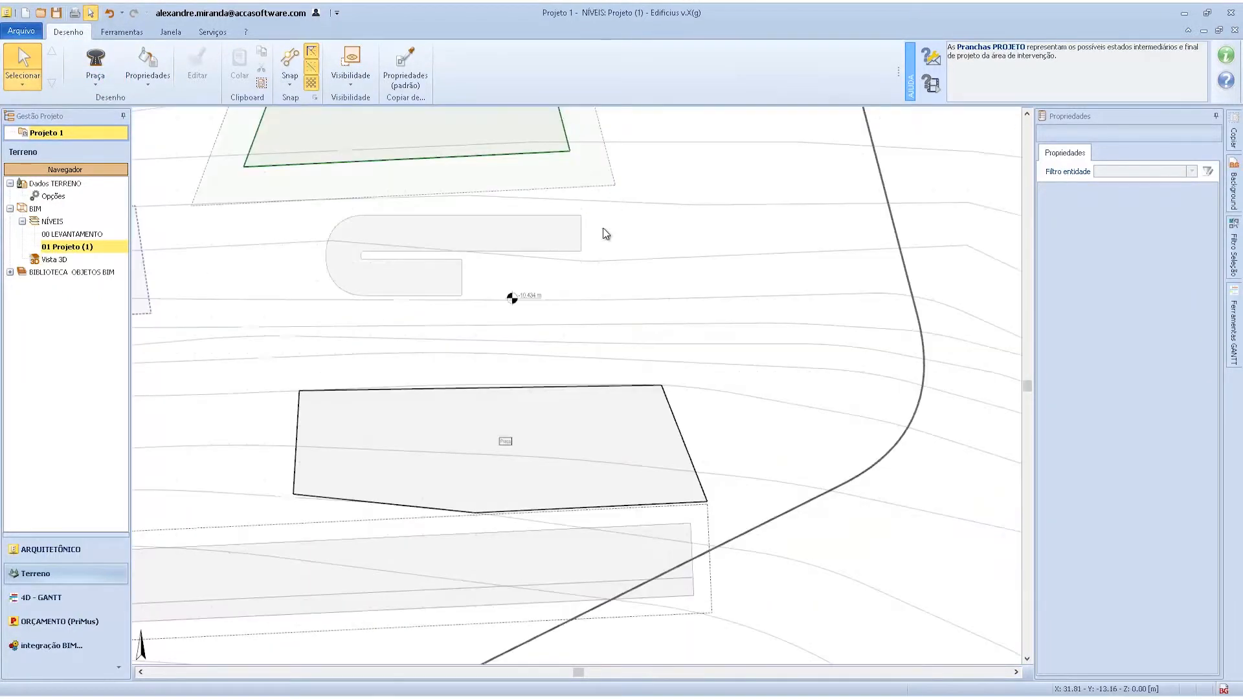
click(99, 84)
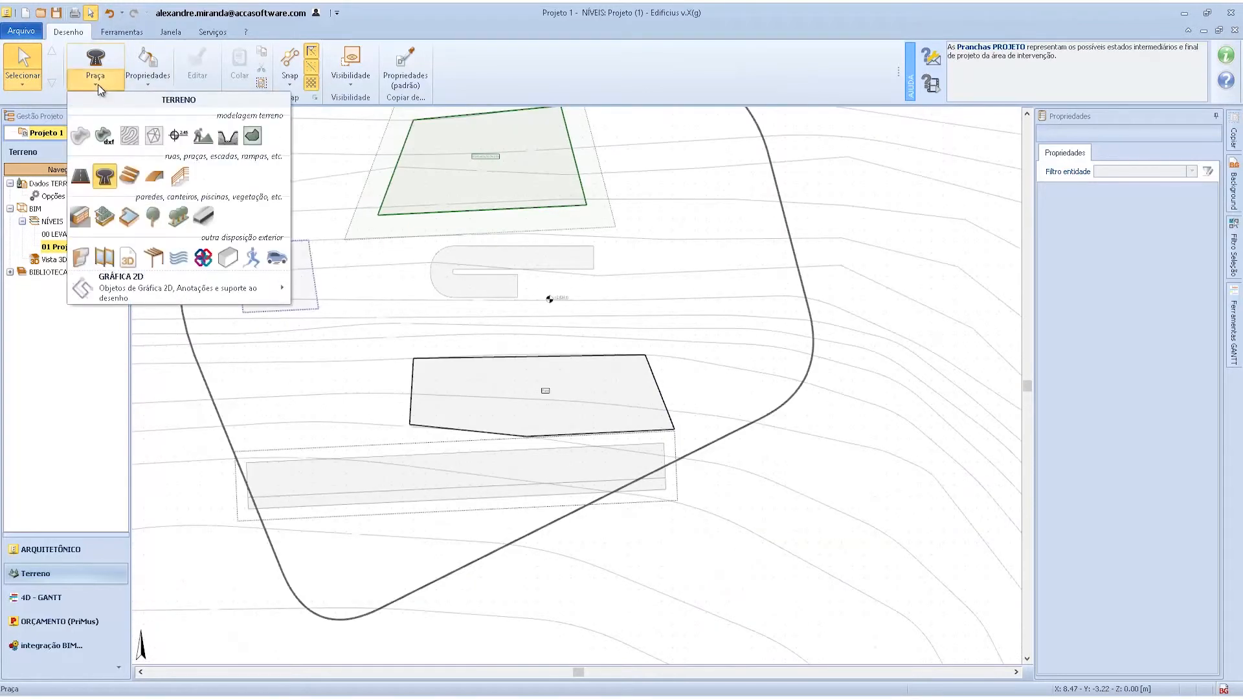
click(133, 179)
scroll(731, 297, up, 2)
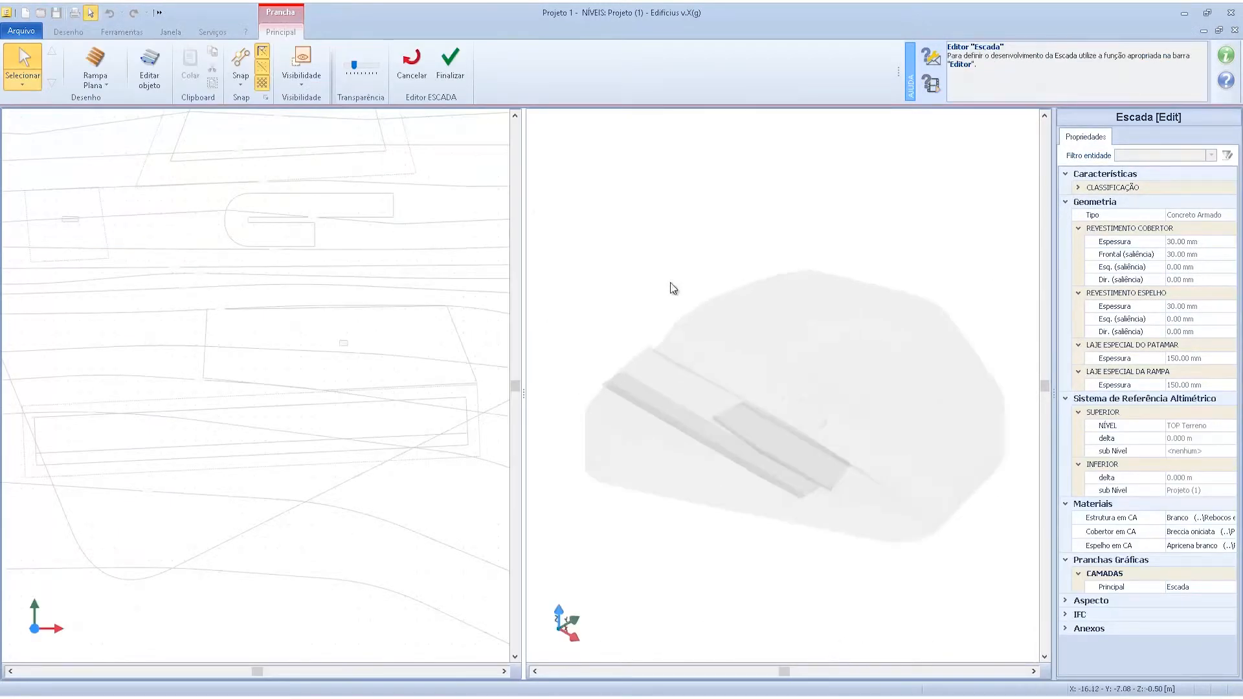
click(108, 65)
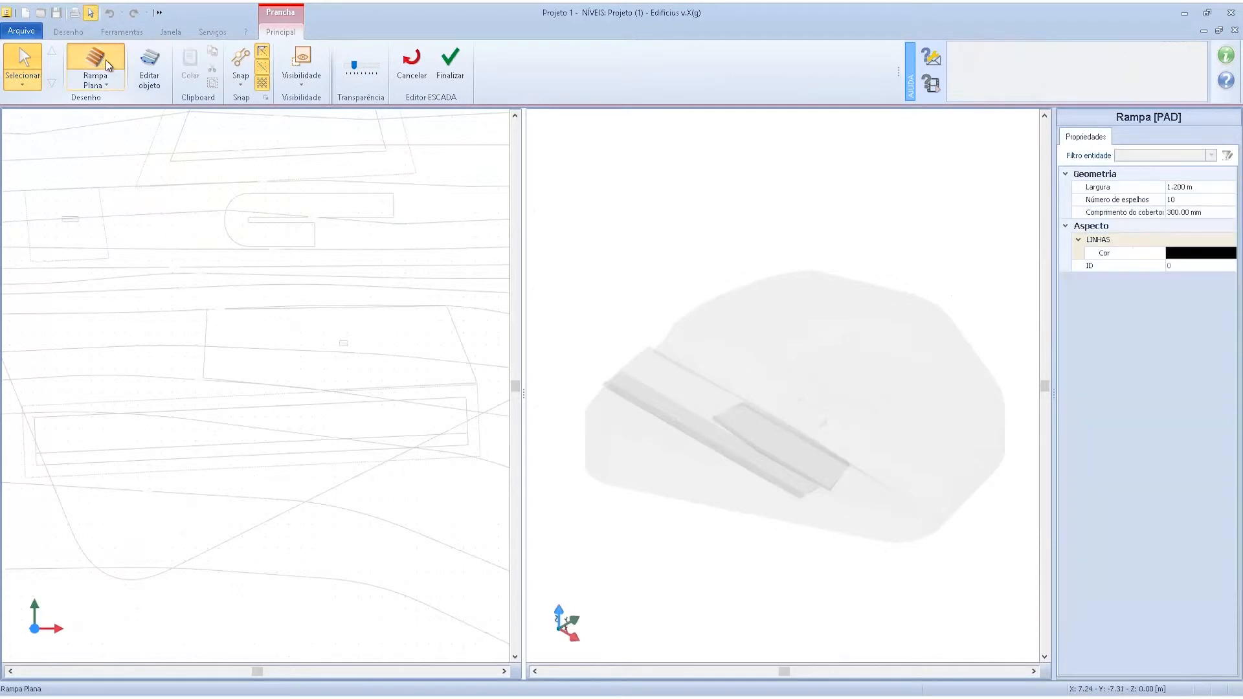
scroll(279, 190, up, 1)
scroll(279, 192, up, 2)
click(95, 293)
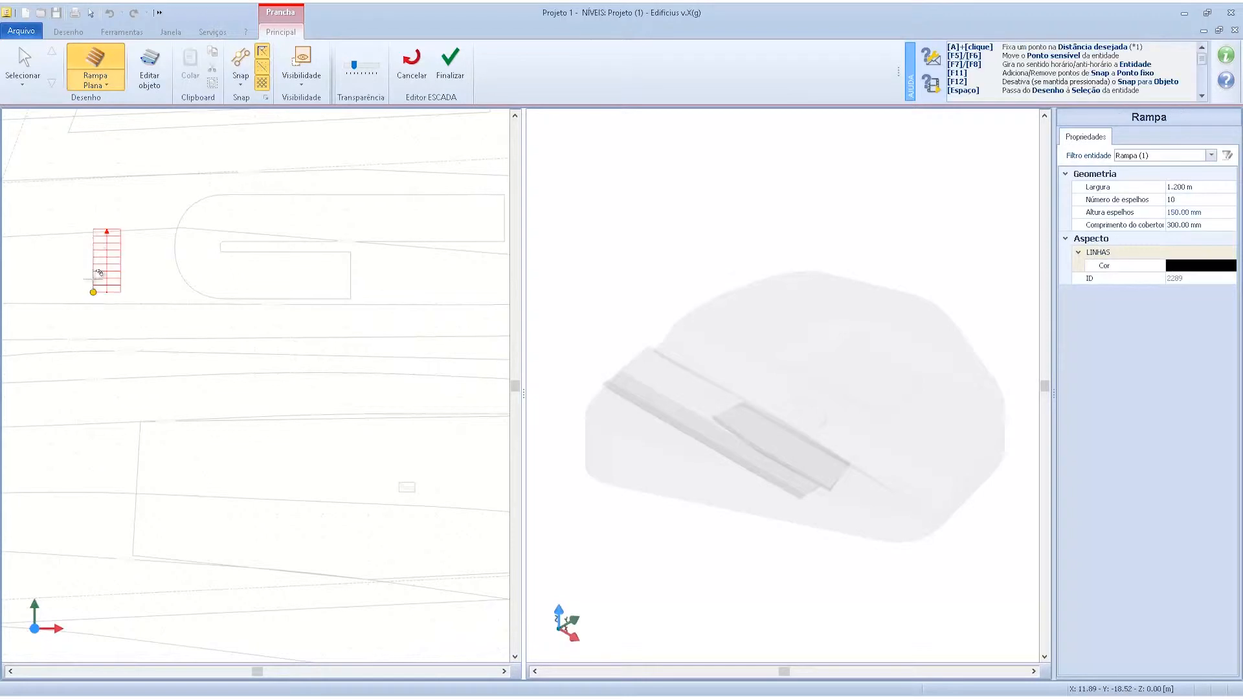
click(85, 276)
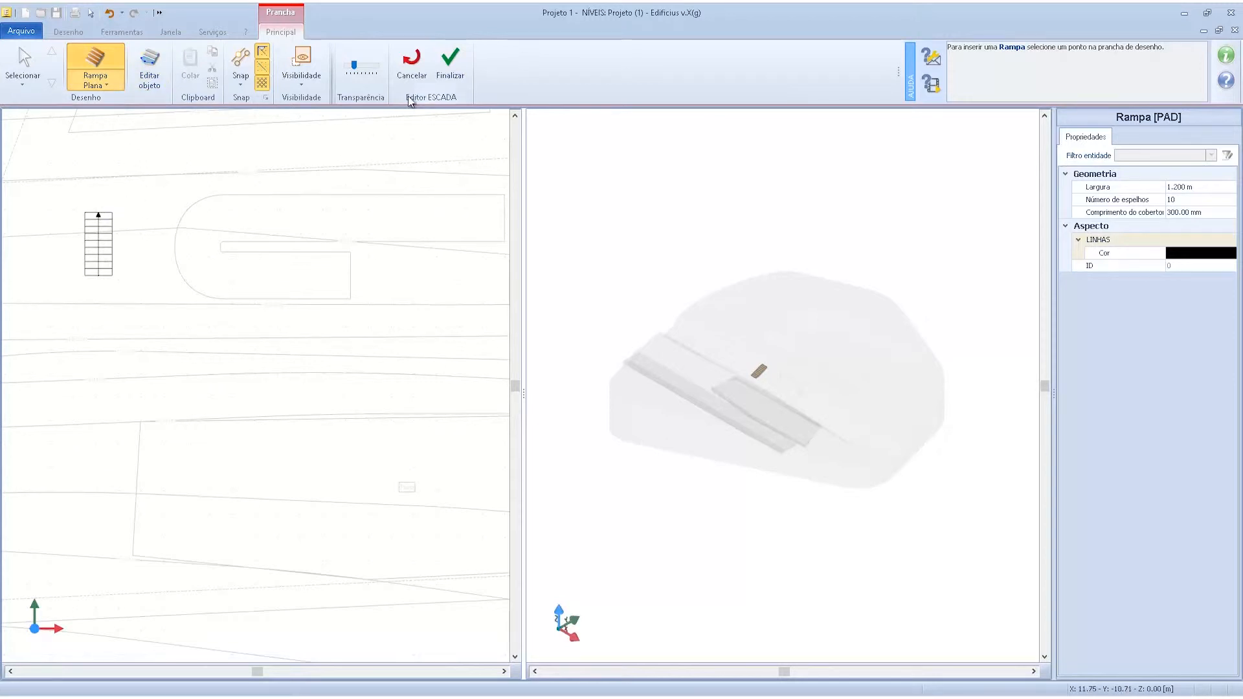
click(448, 65)
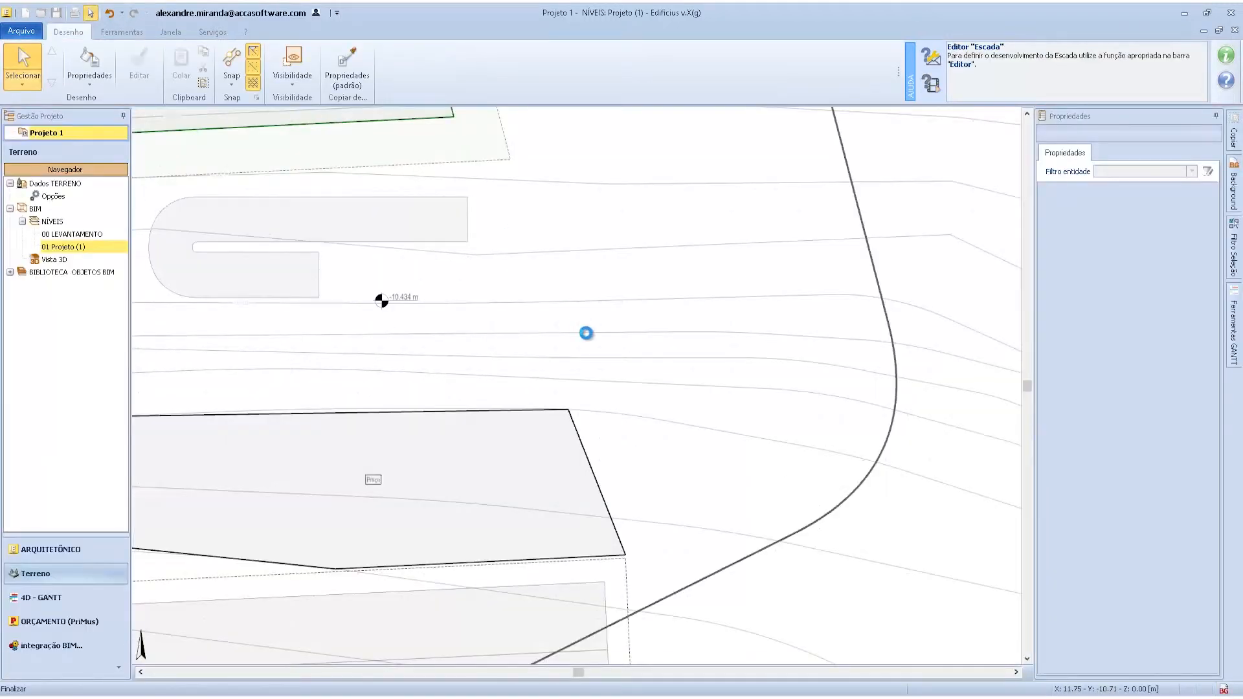
scroll(501, 308, down, 2)
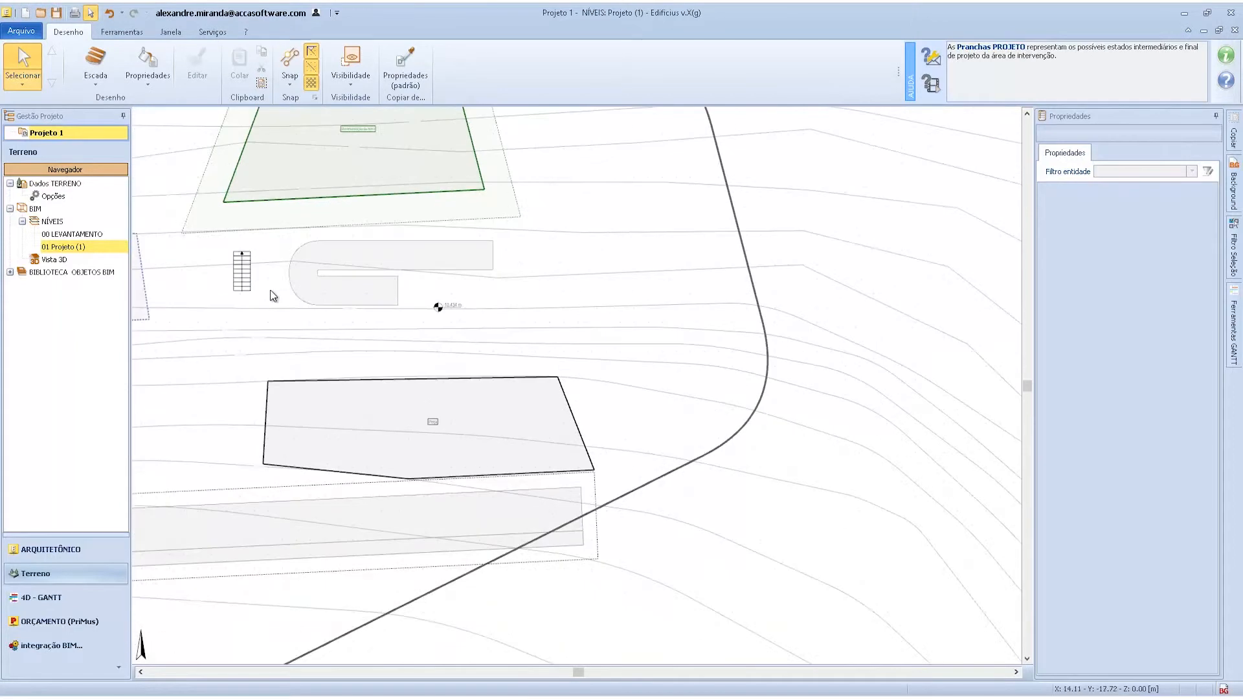
In the 3D view, set the superior delta of the stair west of the U-shaped excavation to 2 m.
scroll(245, 273, up, 2)
click(243, 266)
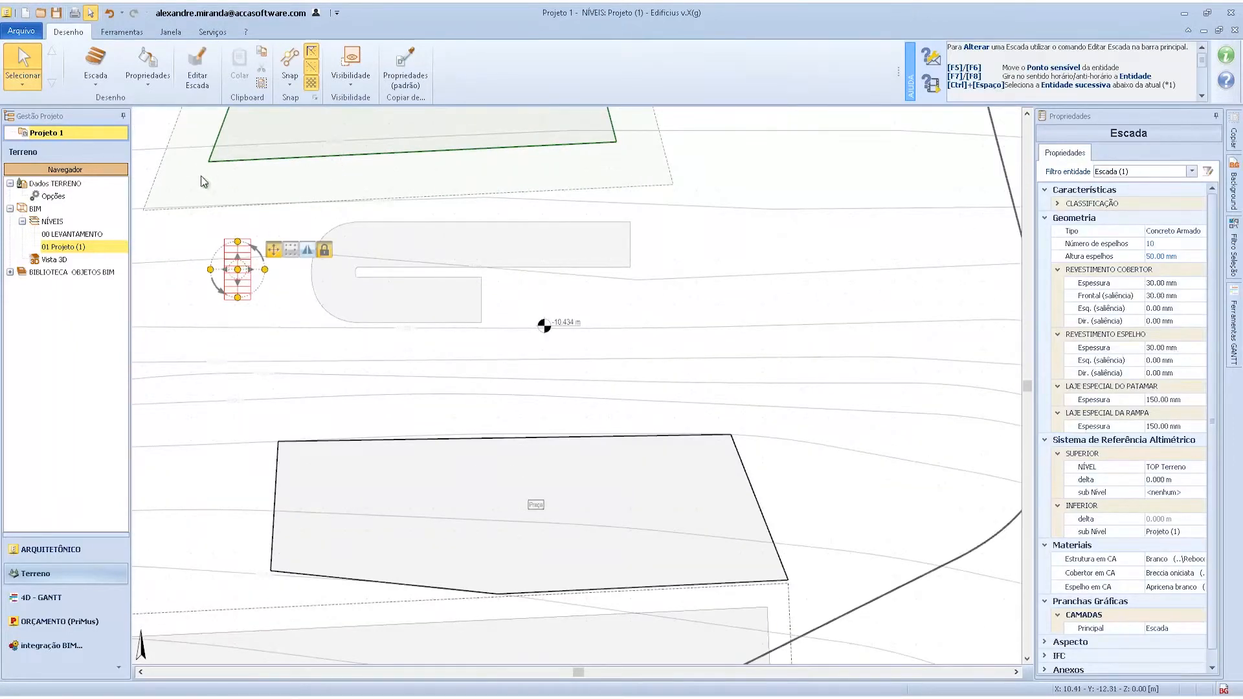
double_click(60, 260)
middle_drag(750, 352, 565, 353)
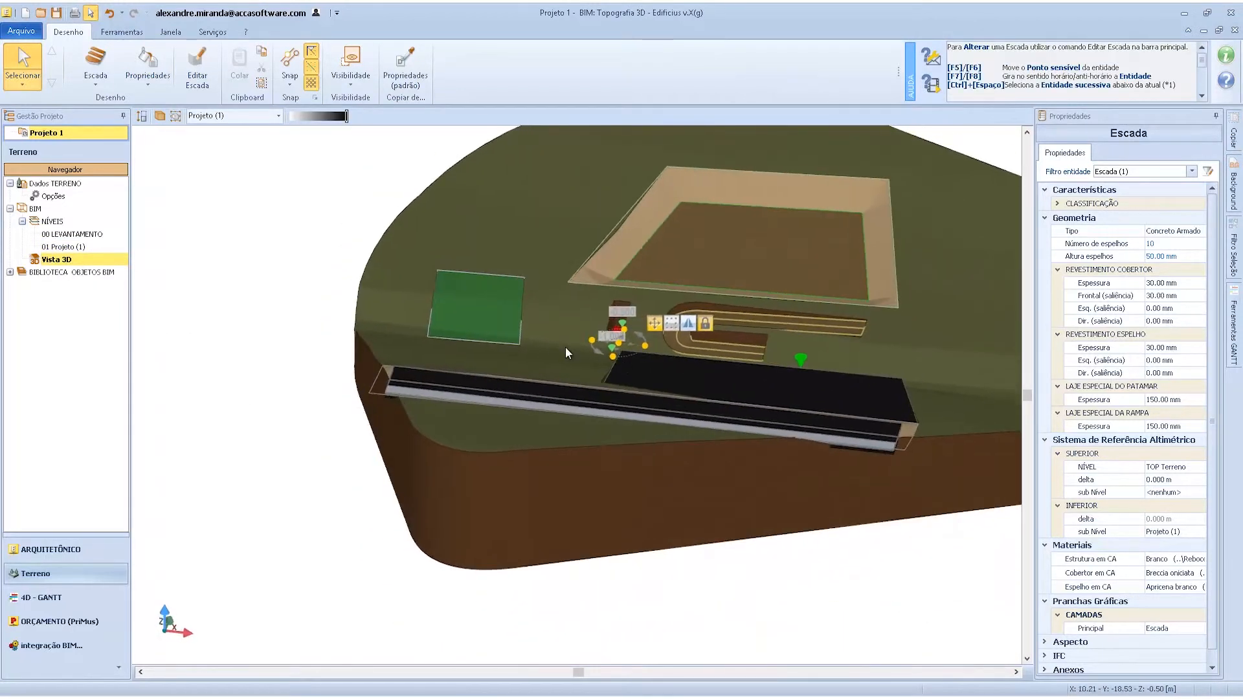
key(Escape)
scroll(607, 324, up, 6)
middle_drag(640, 340, 608, 385)
click(607, 323)
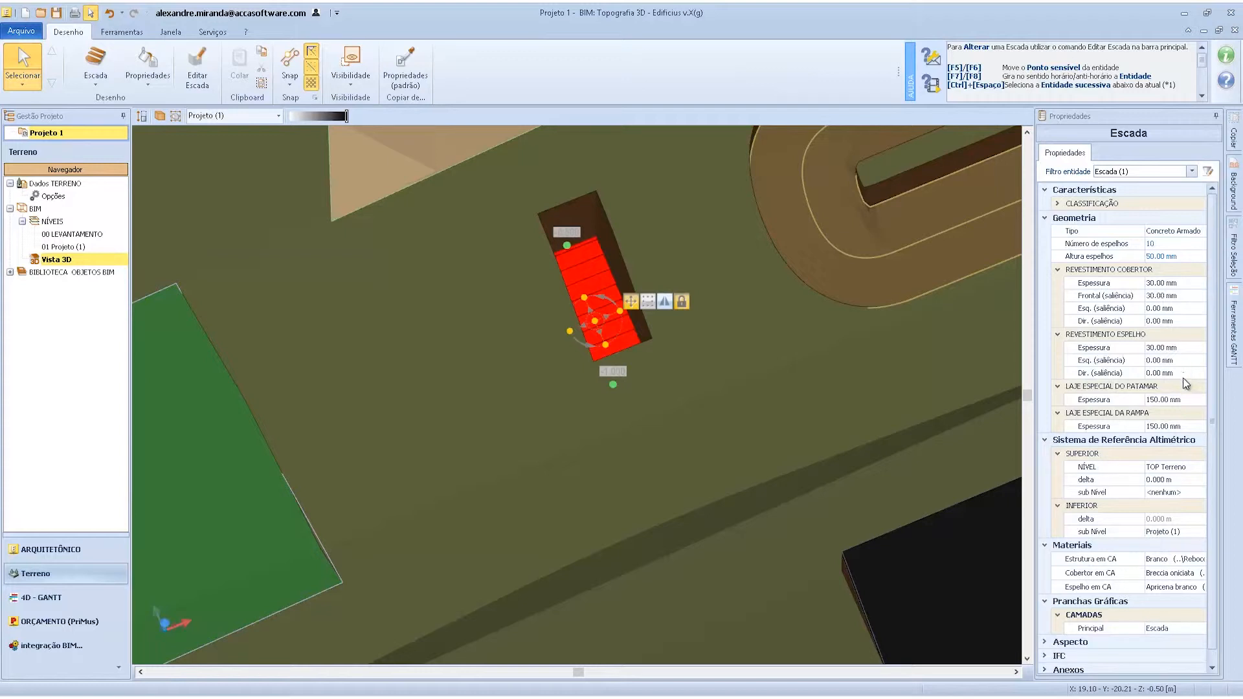
click(1180, 479)
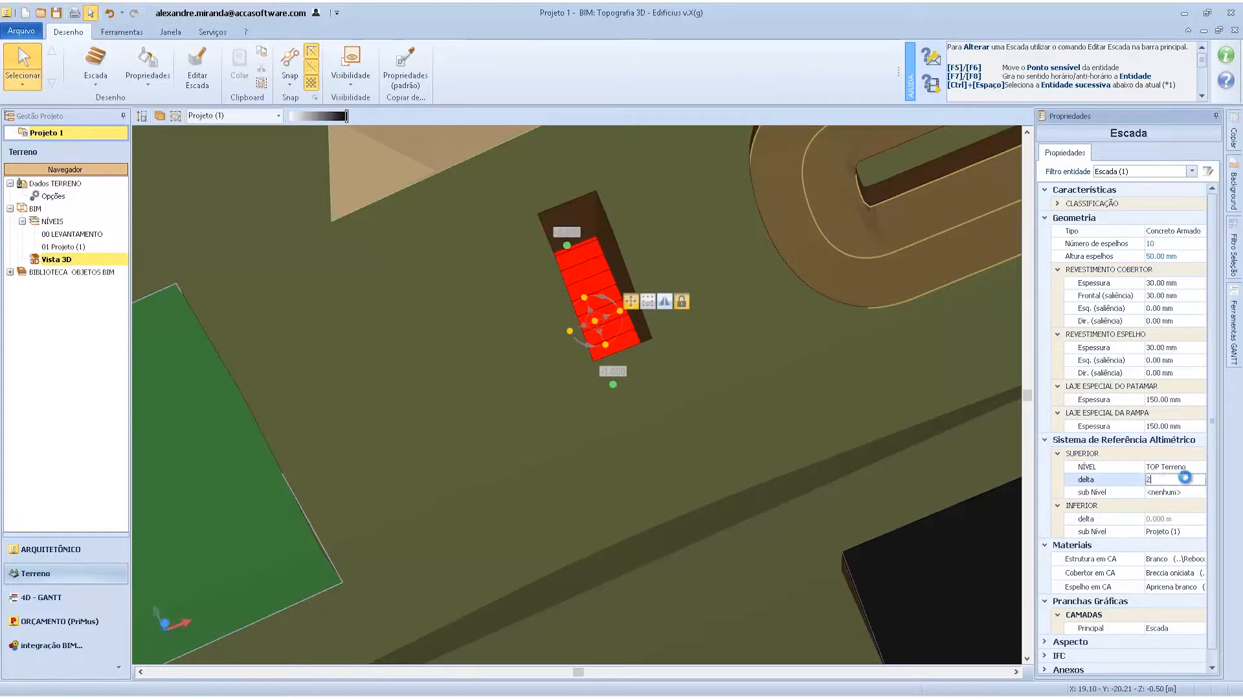
text(2)
key(Return)
click(757, 355)
middle_drag(661, 334, 643, 304)
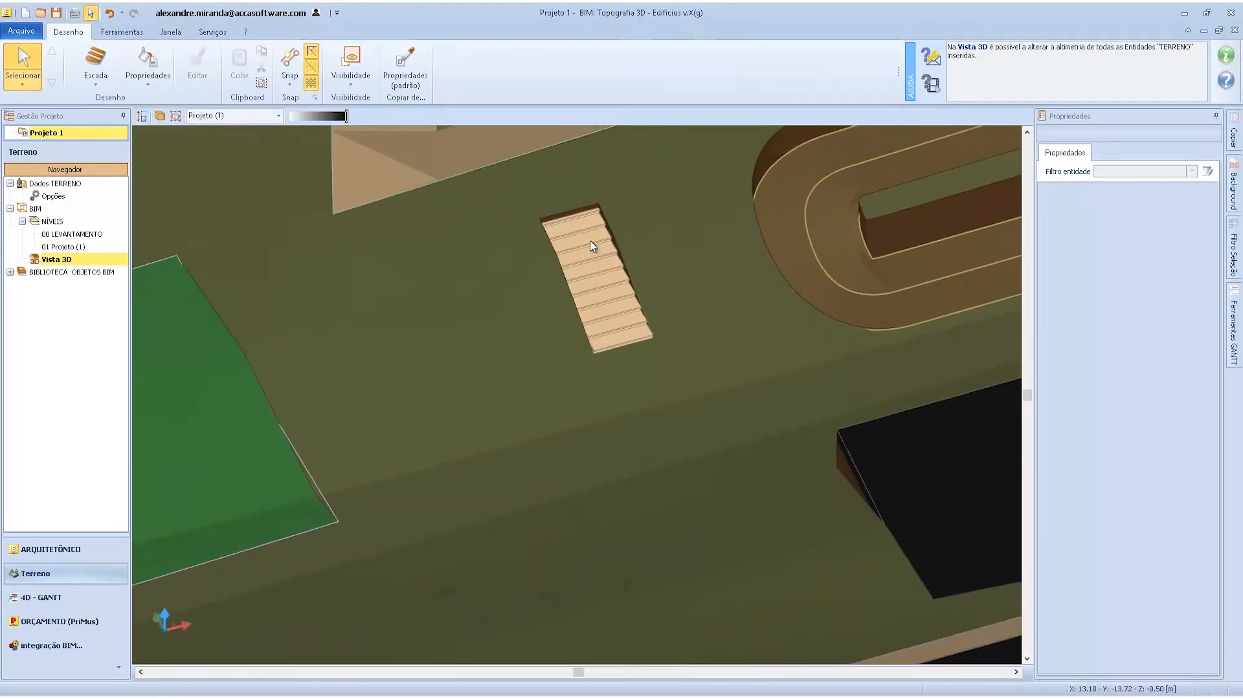
In the 3D view, draw a single-segment terrain wall (Parede em Terreno) about 3.5 m long and 300 mm thick, west of the stair.
click(97, 83)
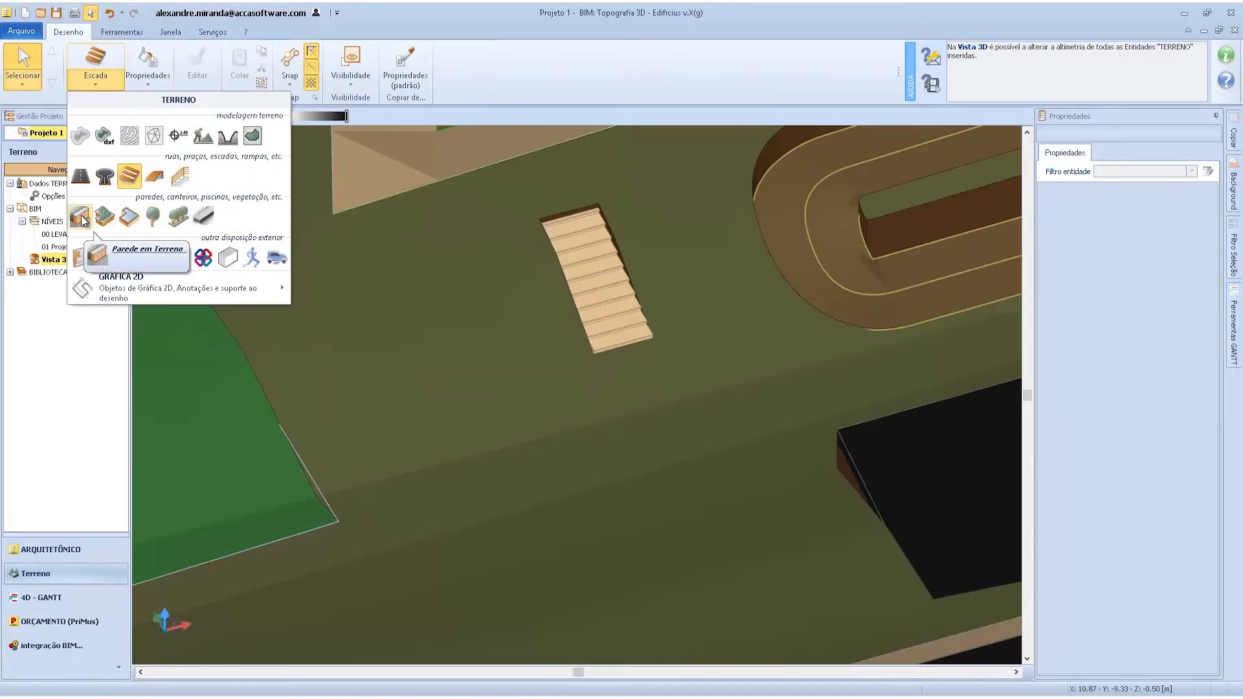
click(80, 216)
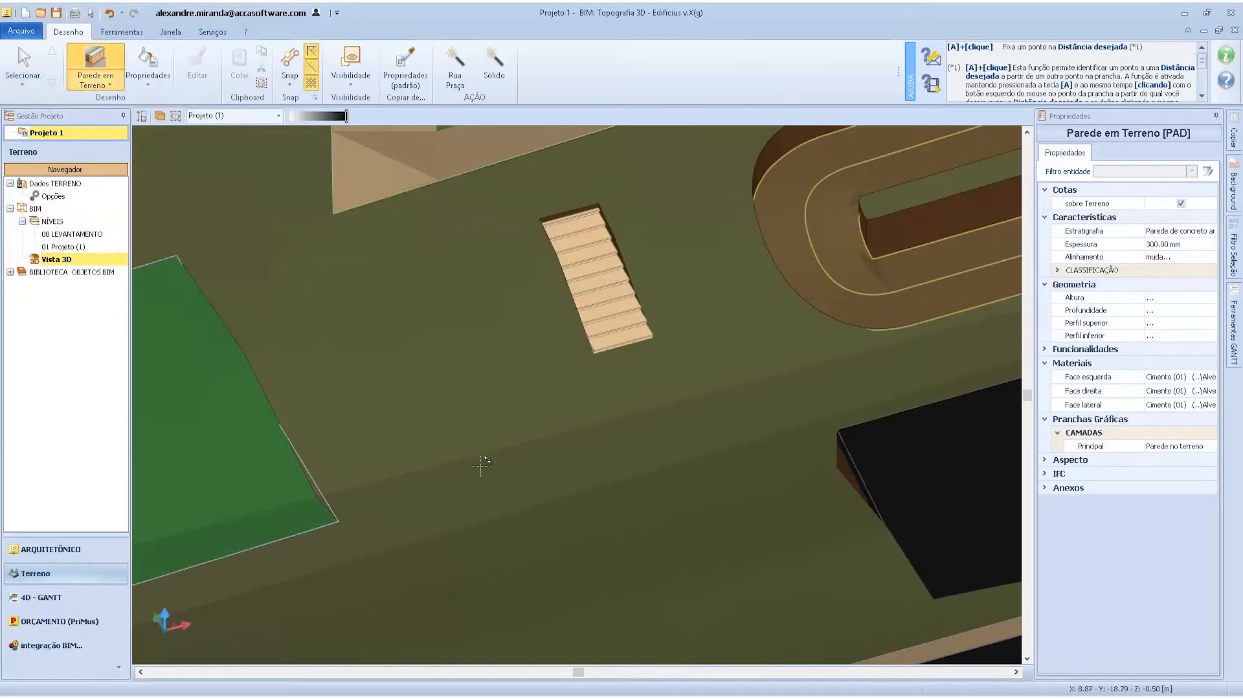
click(479, 466)
click(402, 292)
right_click(337, 330)
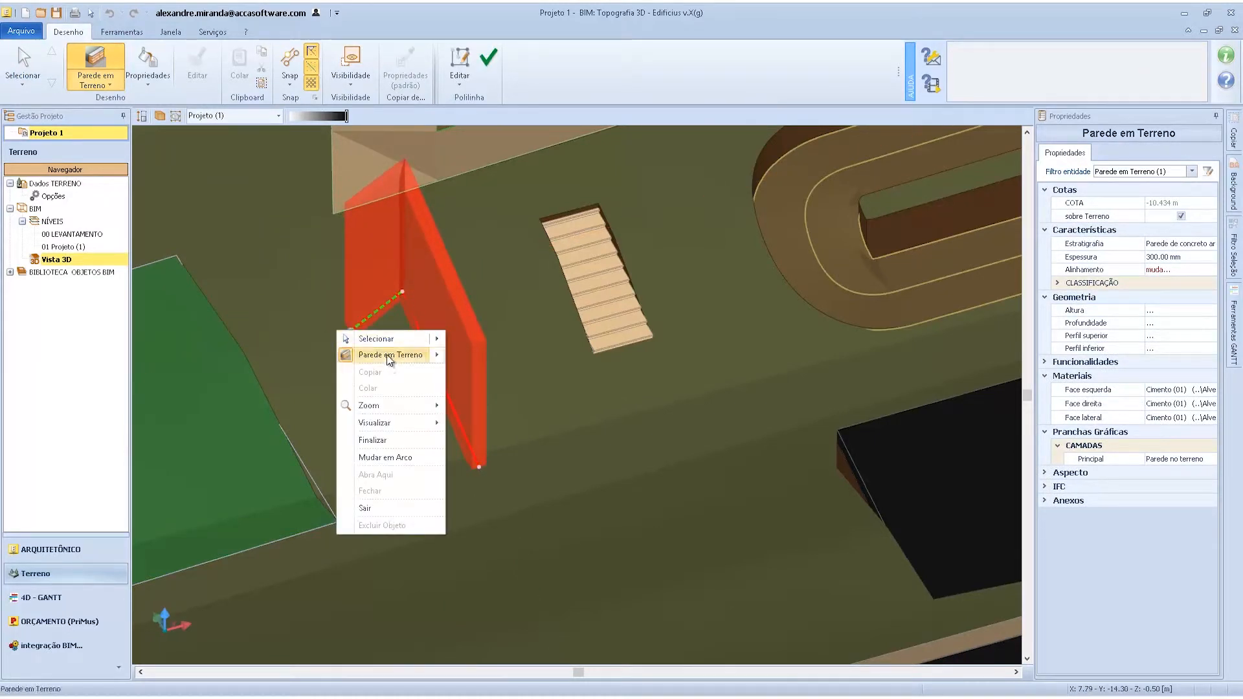
click(385, 441)
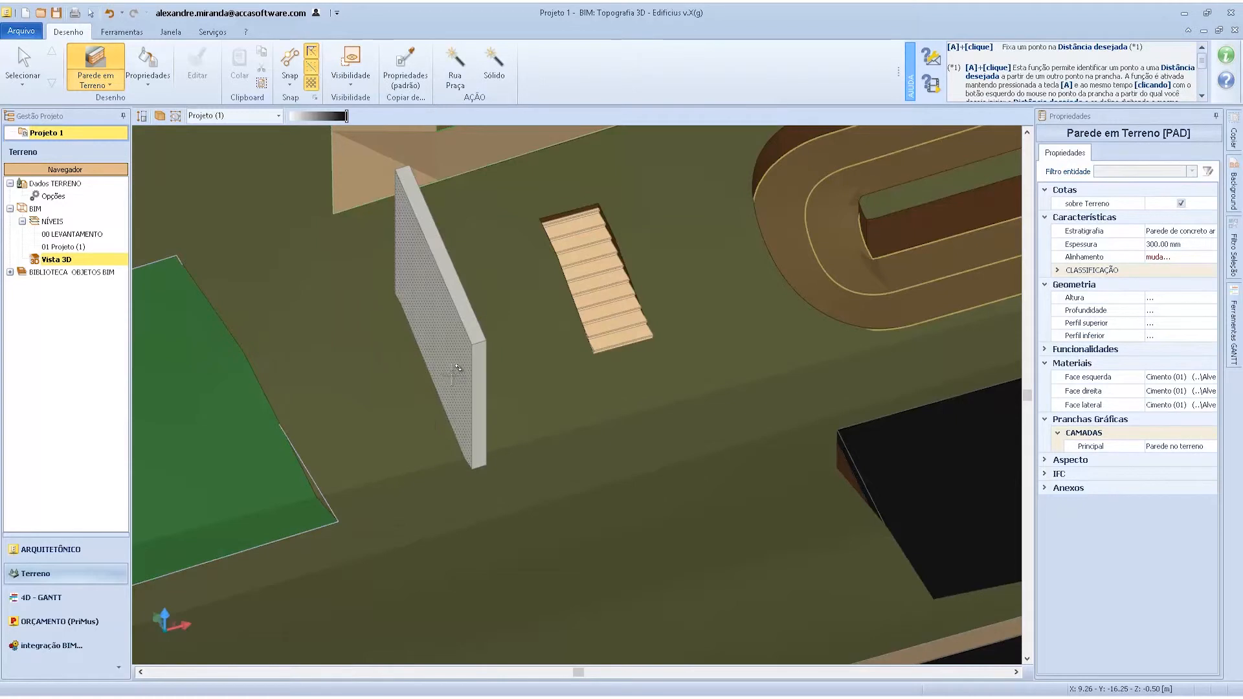
Select the new terrain wall and add a railing (Guarda-corpo) along its upper edge.
mouse_move(616, 411)
middle_down()
mouse_move(527, 420)
mouse_move(552, 391)
mouse_move(636, 401)
mouse_move(657, 386)
mouse_move(640, 369)
mouse_move(581, 408)
mouse_move(513, 405)
mouse_move(627, 421)
mouse_move(621, 430)
middle_up()
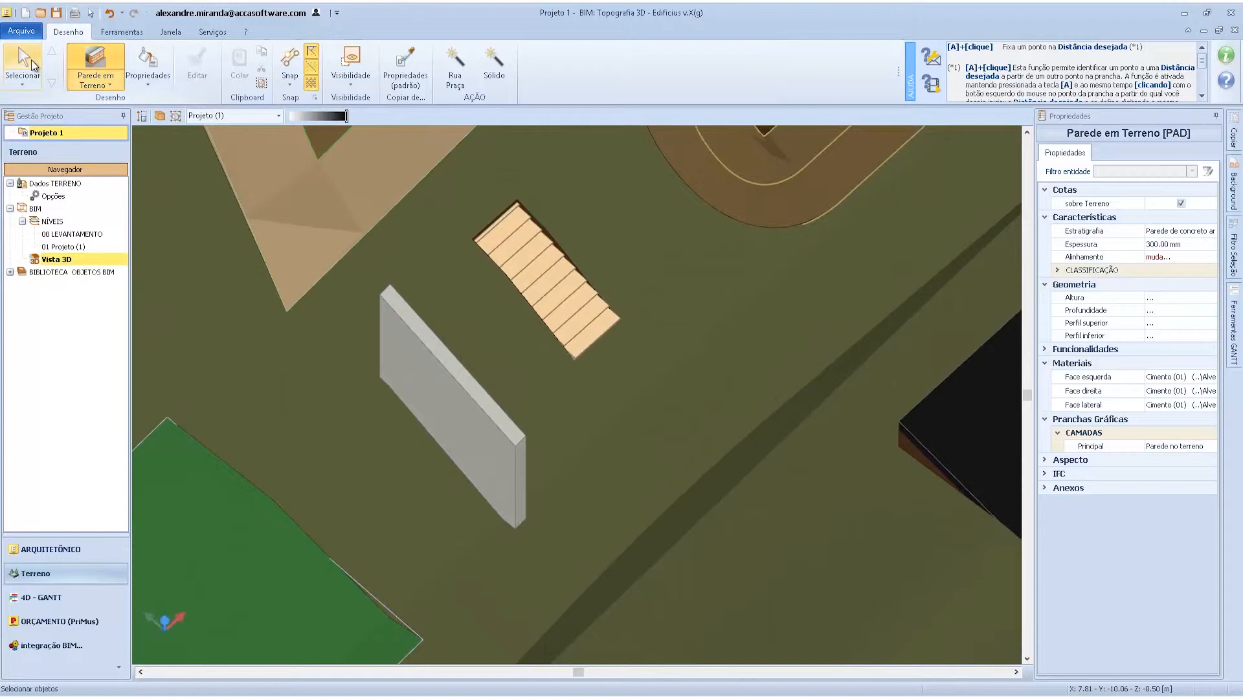
click(27, 62)
click(461, 384)
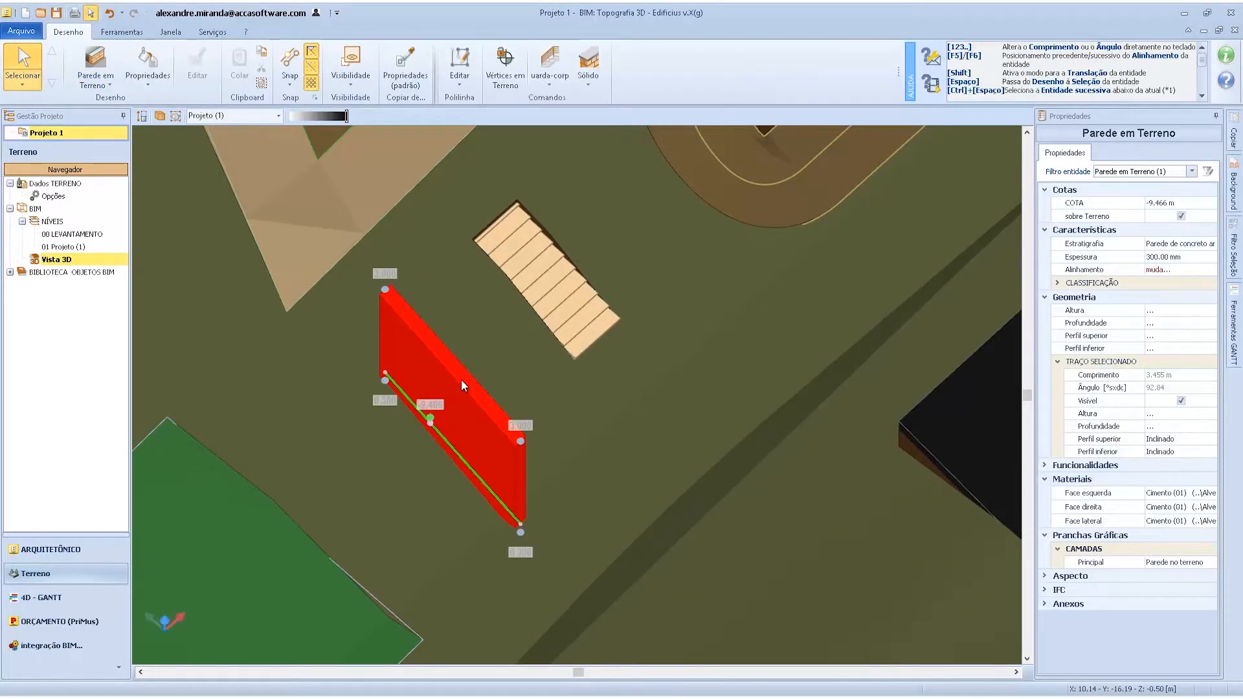
click(549, 65)
click(569, 125)
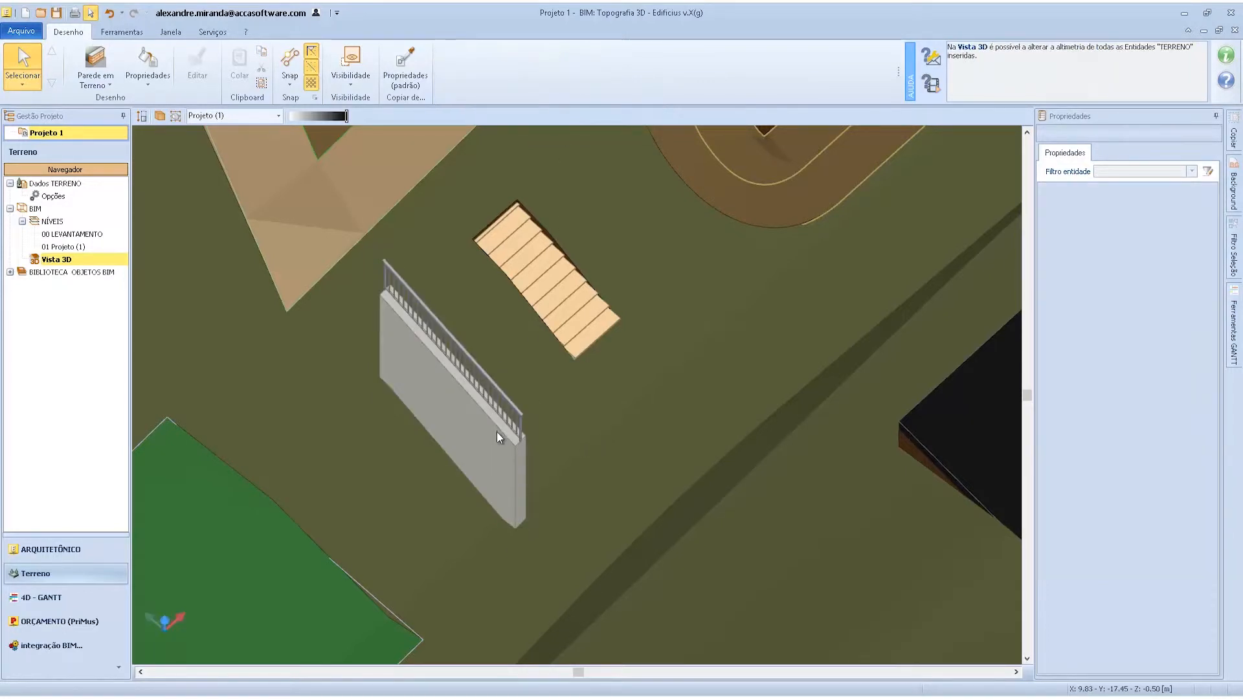
Add a solid (Sólido) to the terrain wall that carries the railing and inspect it in the 3D view.
click(496, 433)
click(585, 84)
click(593, 99)
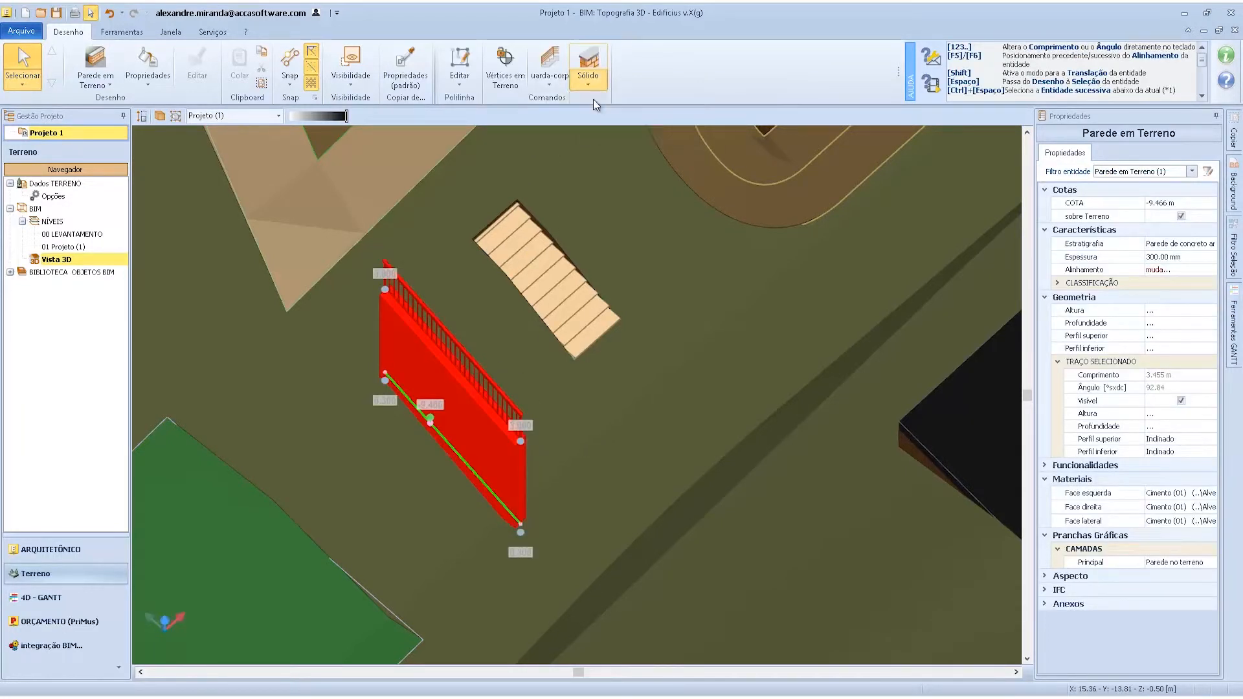
click(723, 136)
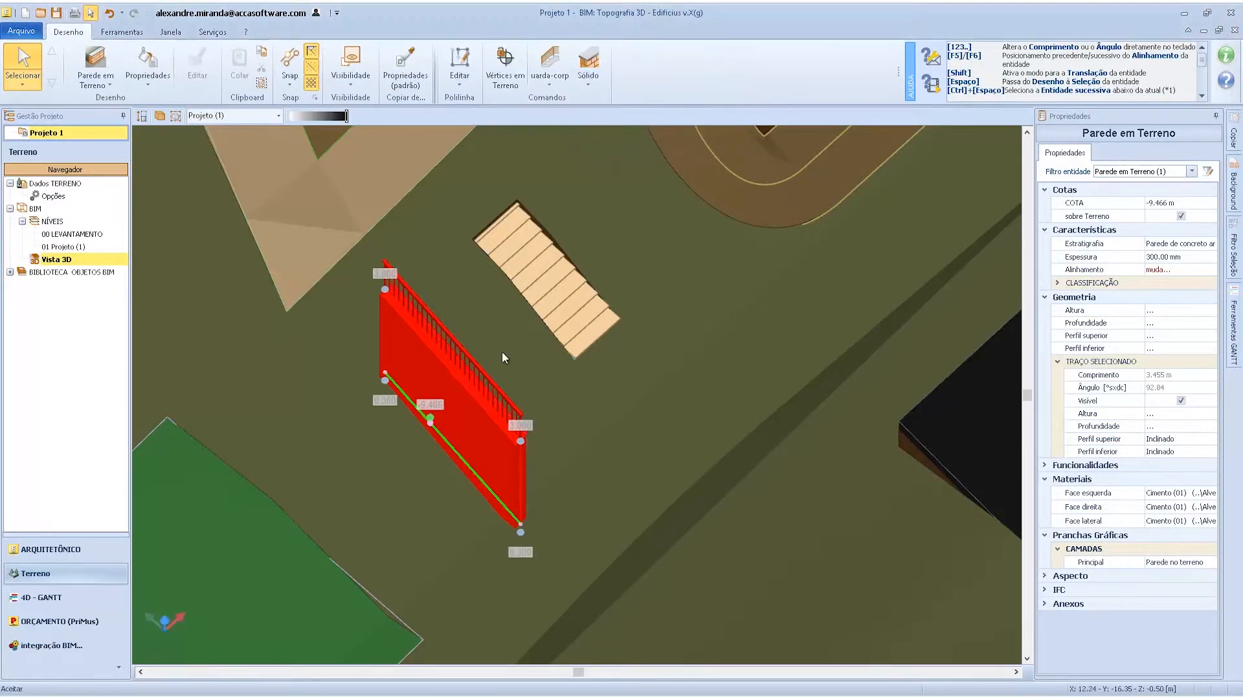
scroll(491, 406, up, 5)
middle_drag(570, 468, 605, 435)
click(604, 432)
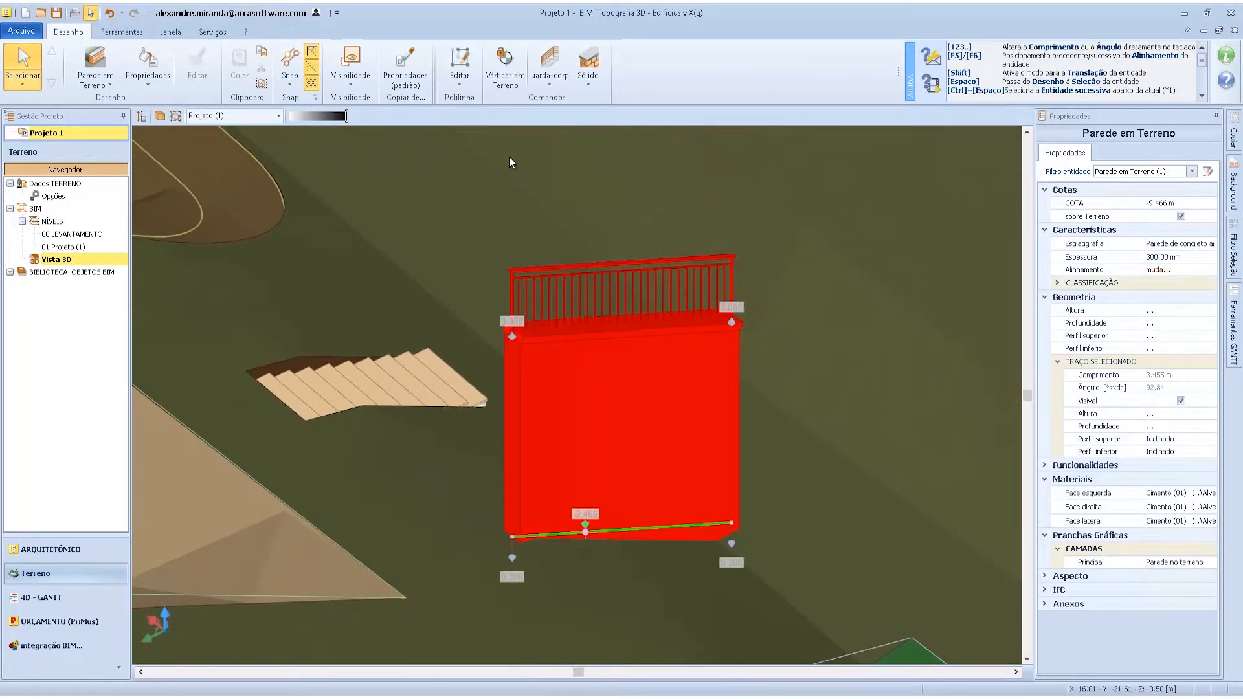
scroll(590, 367, down, 4)
middle_drag(590, 370, 558, 403)
click(442, 323)
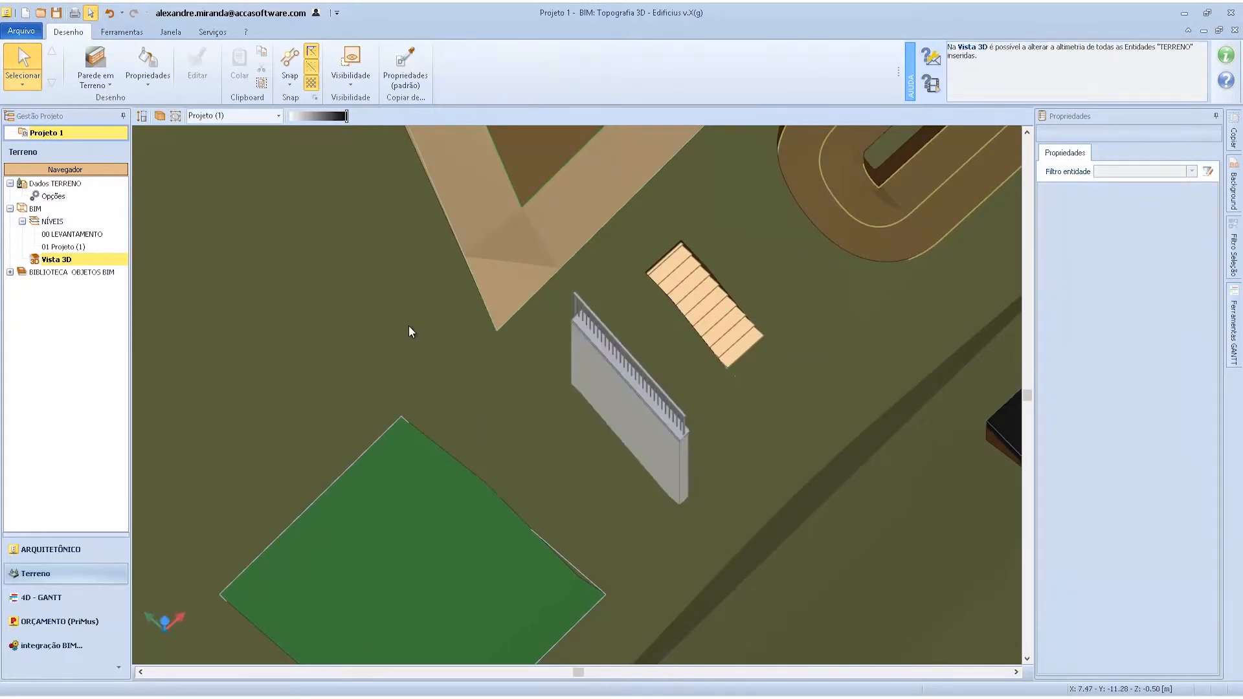
On level 01 Projeto (1), draw a four-sided flower bed (Canteiro de flores) east of the large excavation, with a perimeter of about 21.2 m.
scroll(410, 328, down, 4)
double_click(62, 247)
scroll(376, 278, down, 4)
scroll(535, 189, up, 5)
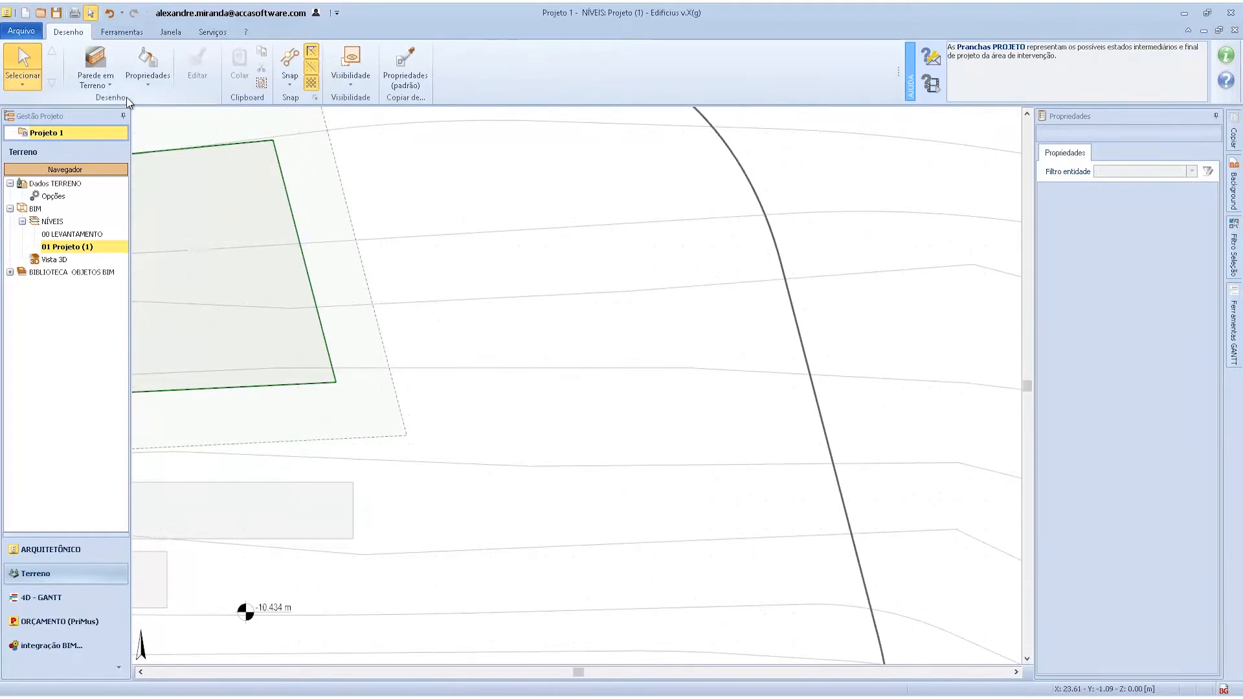
click(95, 79)
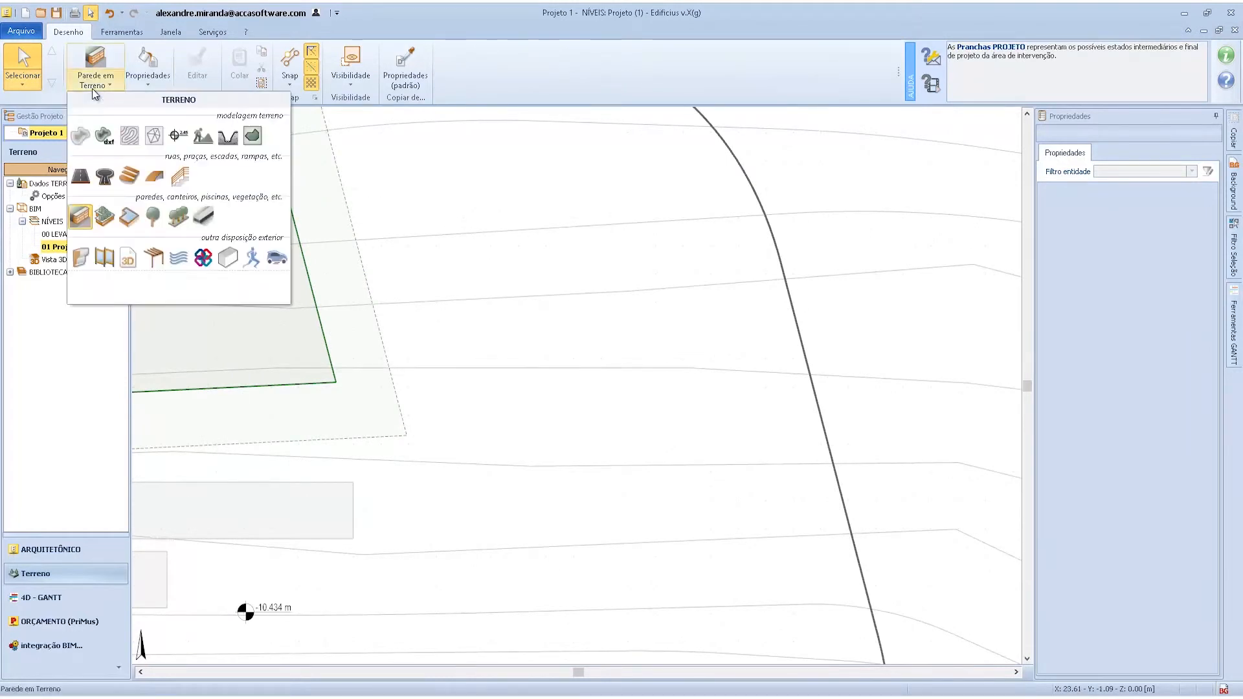
click(105, 216)
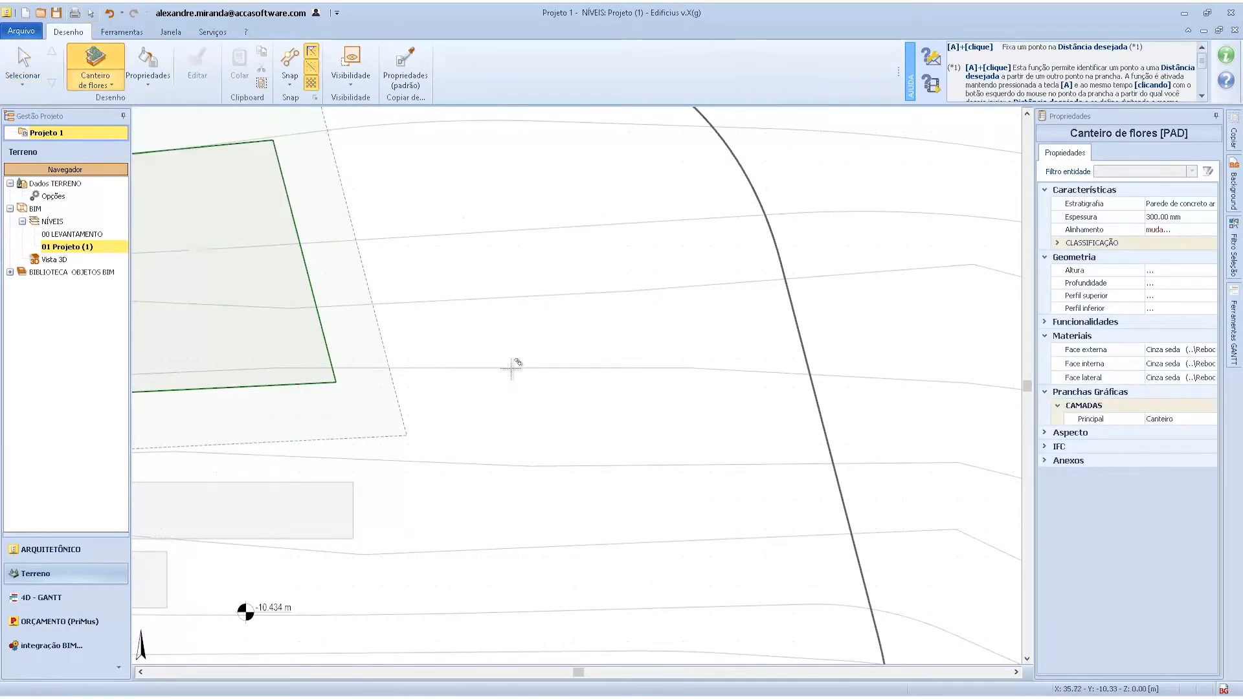
click(510, 367)
click(511, 255)
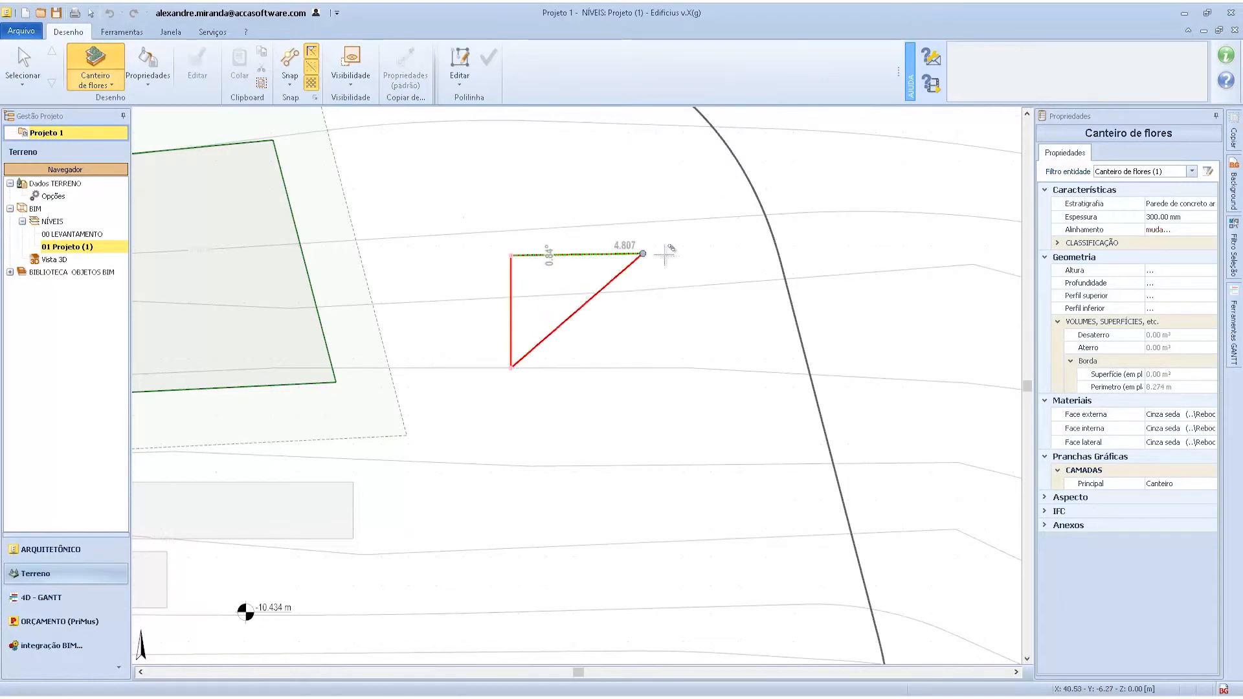
click(694, 256)
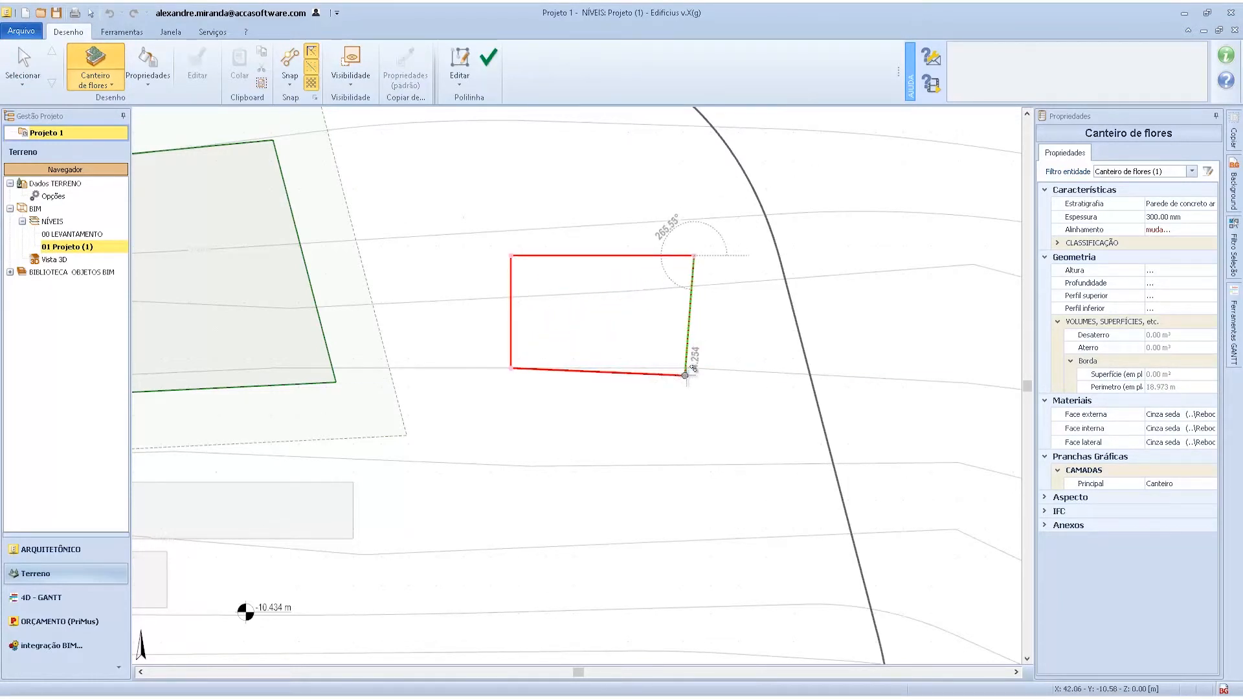
click(694, 365)
right_click(622, 345)
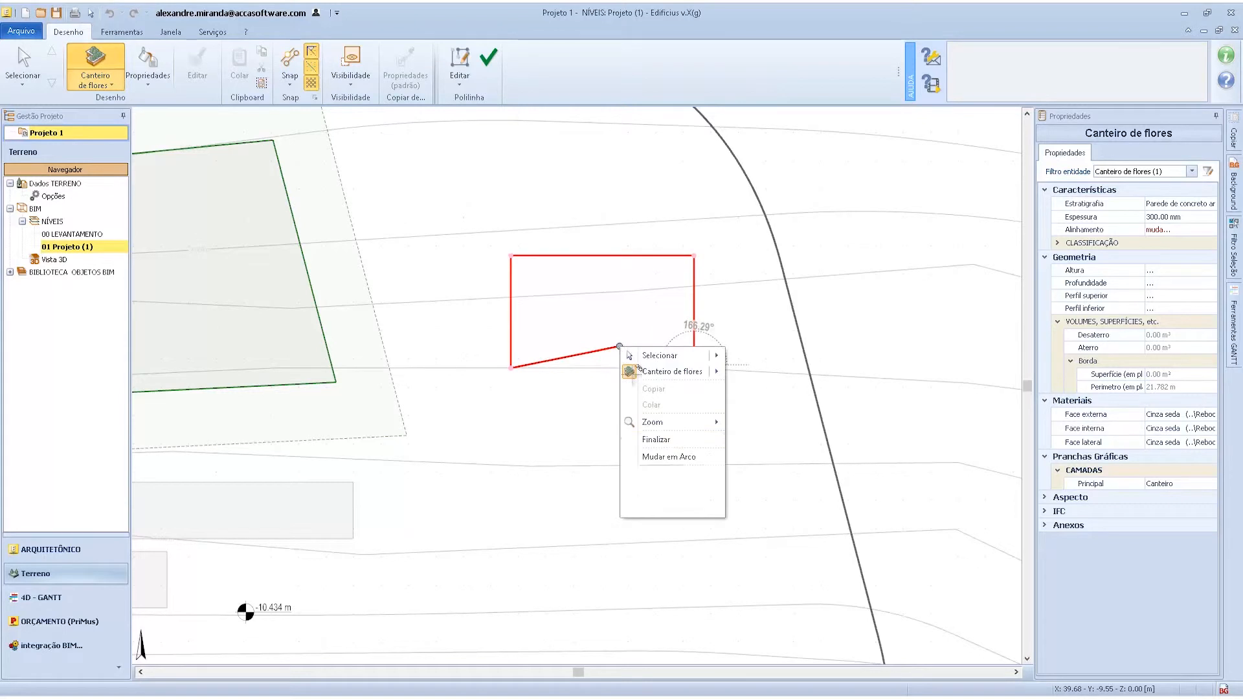
click(666, 511)
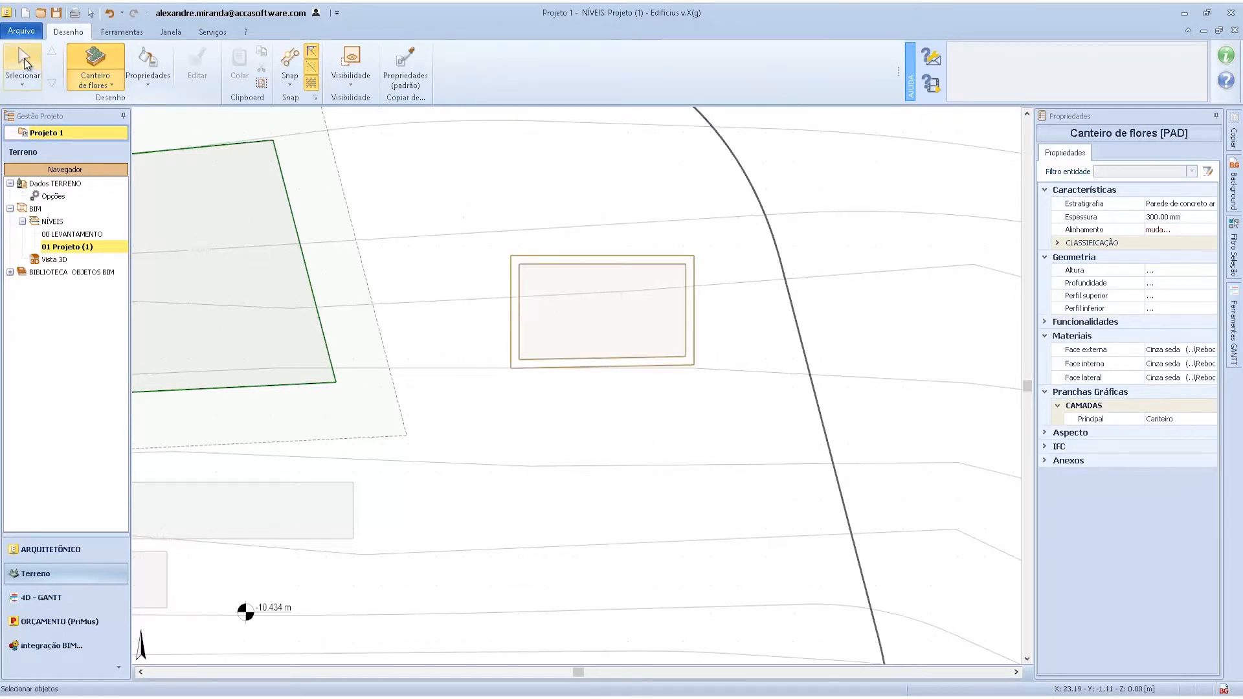
Select the flower bed and review its Altura, Profundidade, Perfil superior and Alinhamento properties.
click(25, 58)
click(658, 343)
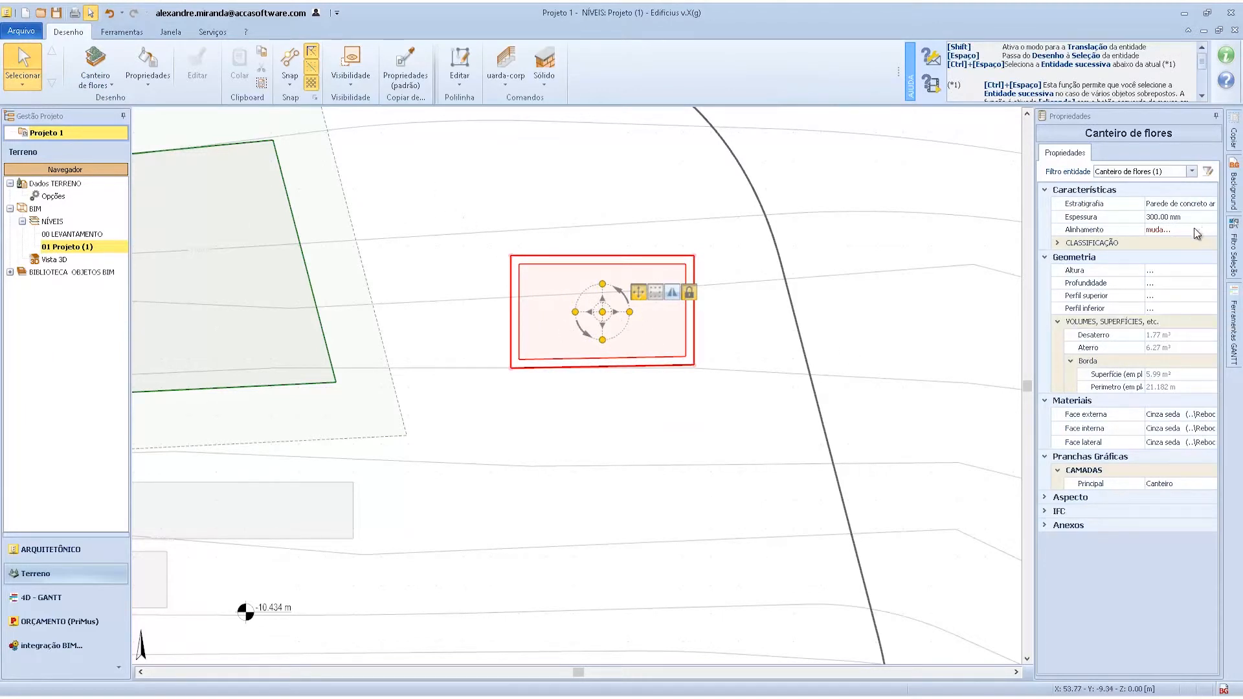
click(1173, 271)
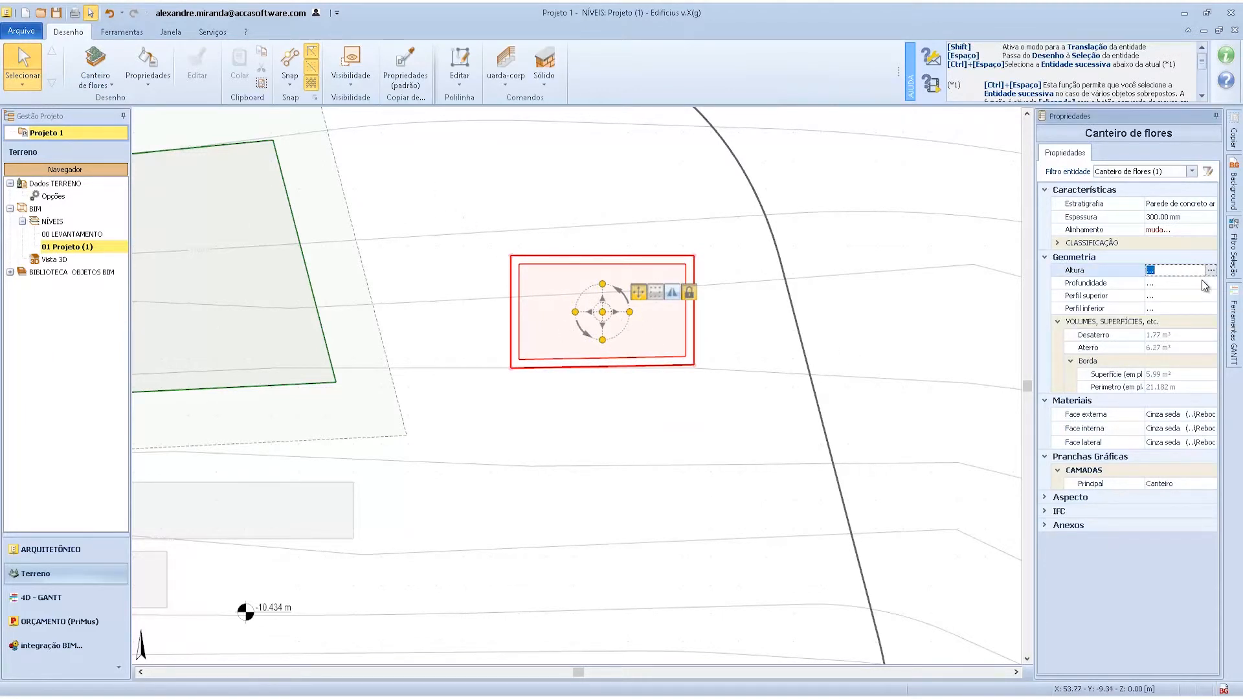
click(1195, 286)
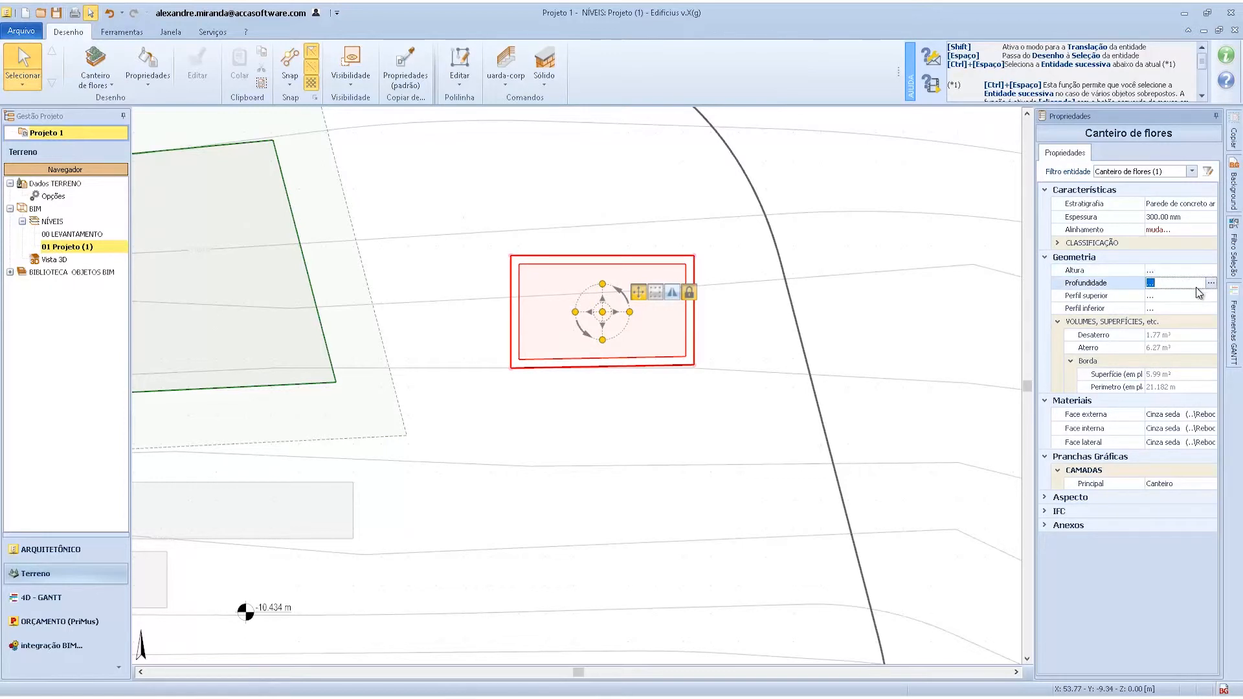
click(1177, 297)
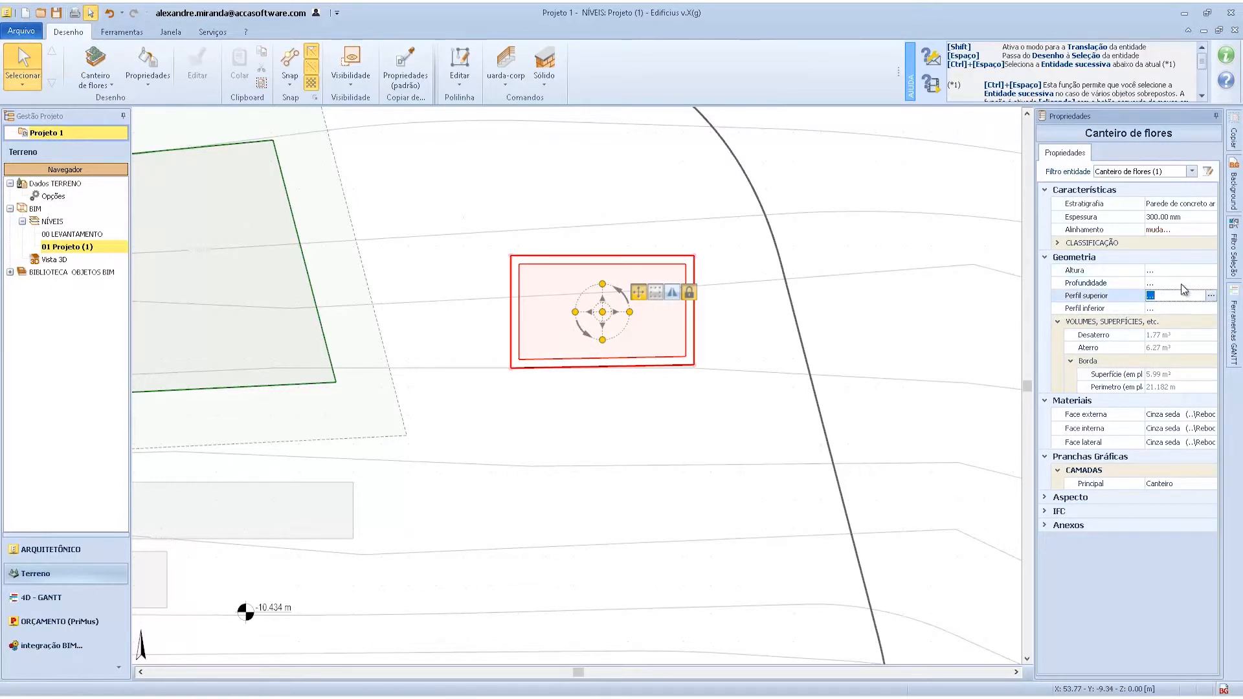
click(1177, 230)
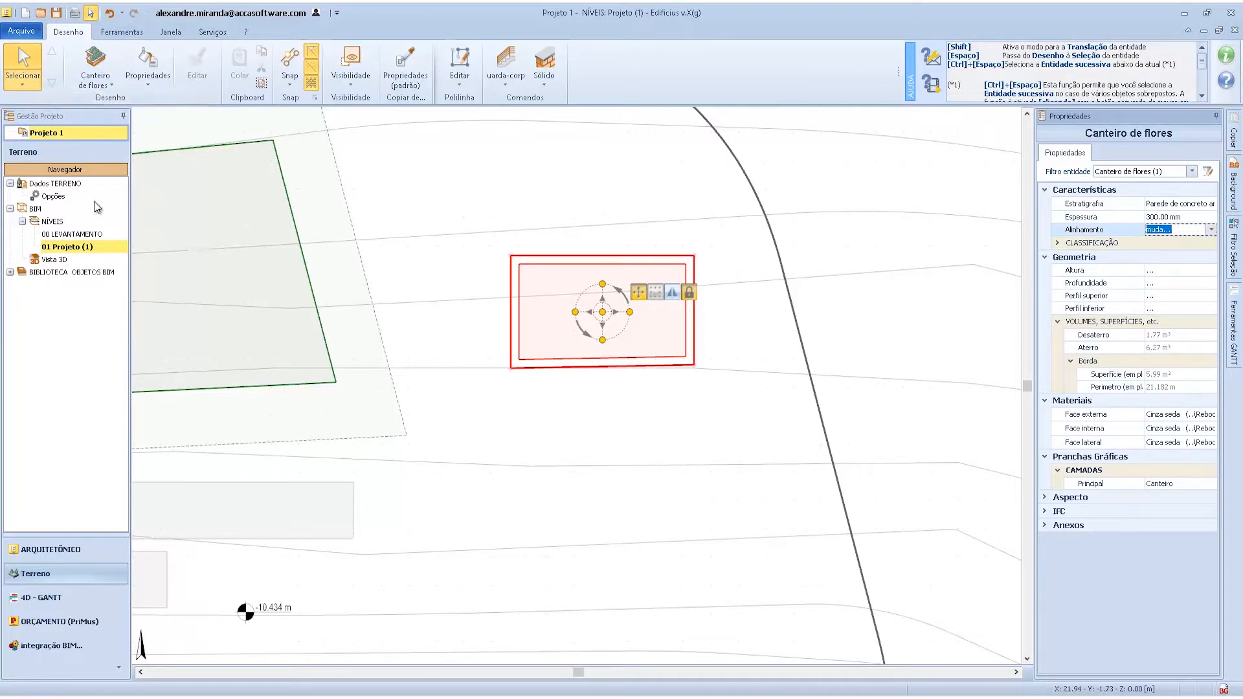
Examine the flower bed on the terrain in the 3D view and select its inner earth surface.
click(56, 259)
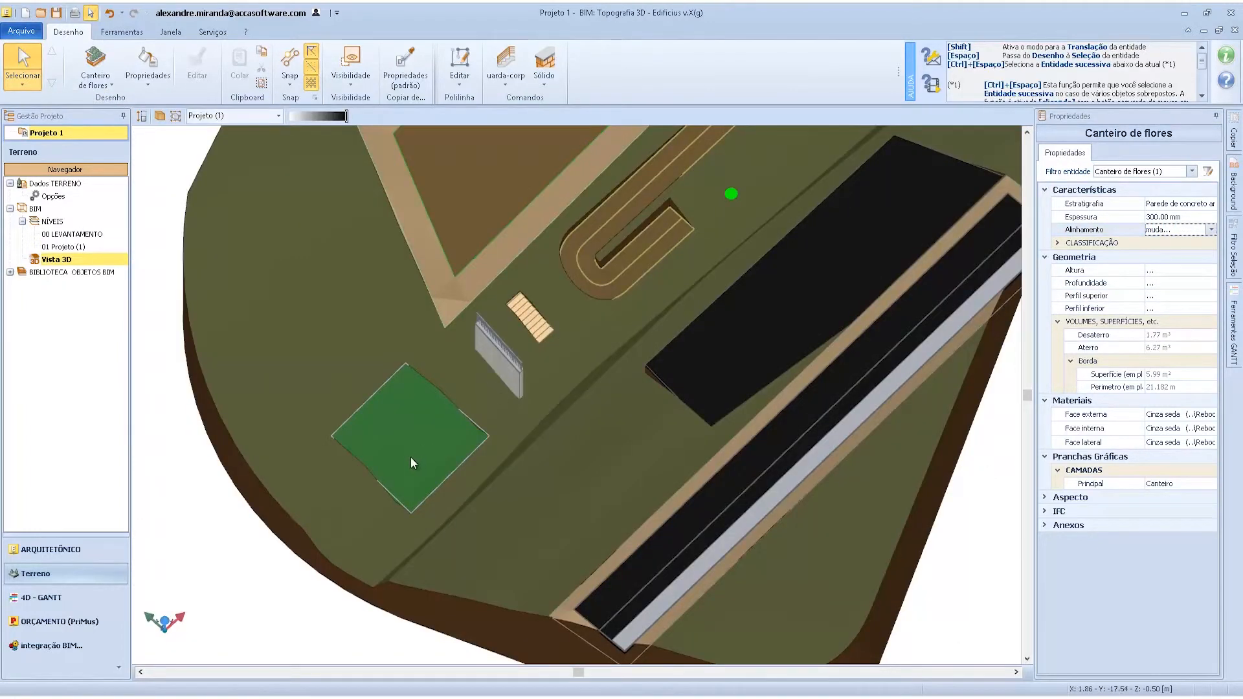
mouse_move(424, 448)
middle_down()
mouse_move(472, 430)
mouse_move(491, 446)
mouse_move(541, 449)
mouse_move(477, 465)
mouse_move(411, 428)
mouse_move(440, 433)
middle_up()
scroll(441, 433, down, 4)
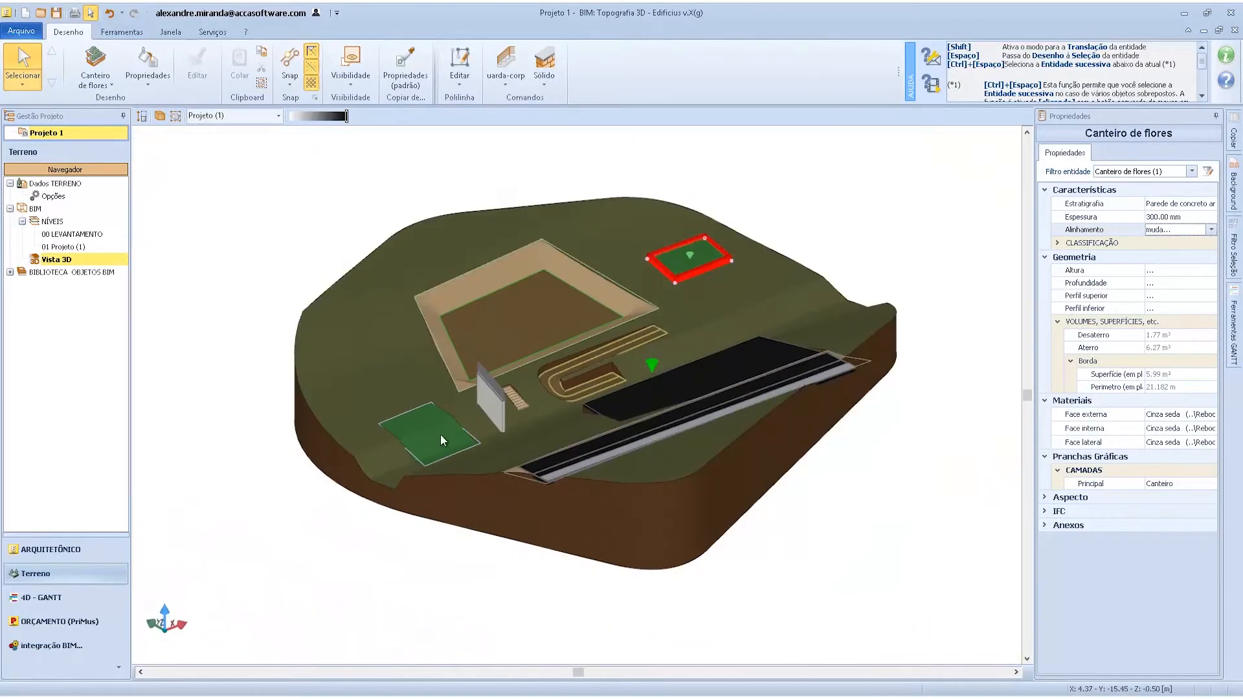
scroll(692, 251, up, 2)
scroll(706, 247, up, 5)
mouse_move(536, 308)
middle_down()
mouse_move(555, 329)
mouse_move(539, 288)
middle_up()
key(Escape)
click(697, 284)
click(95, 71)
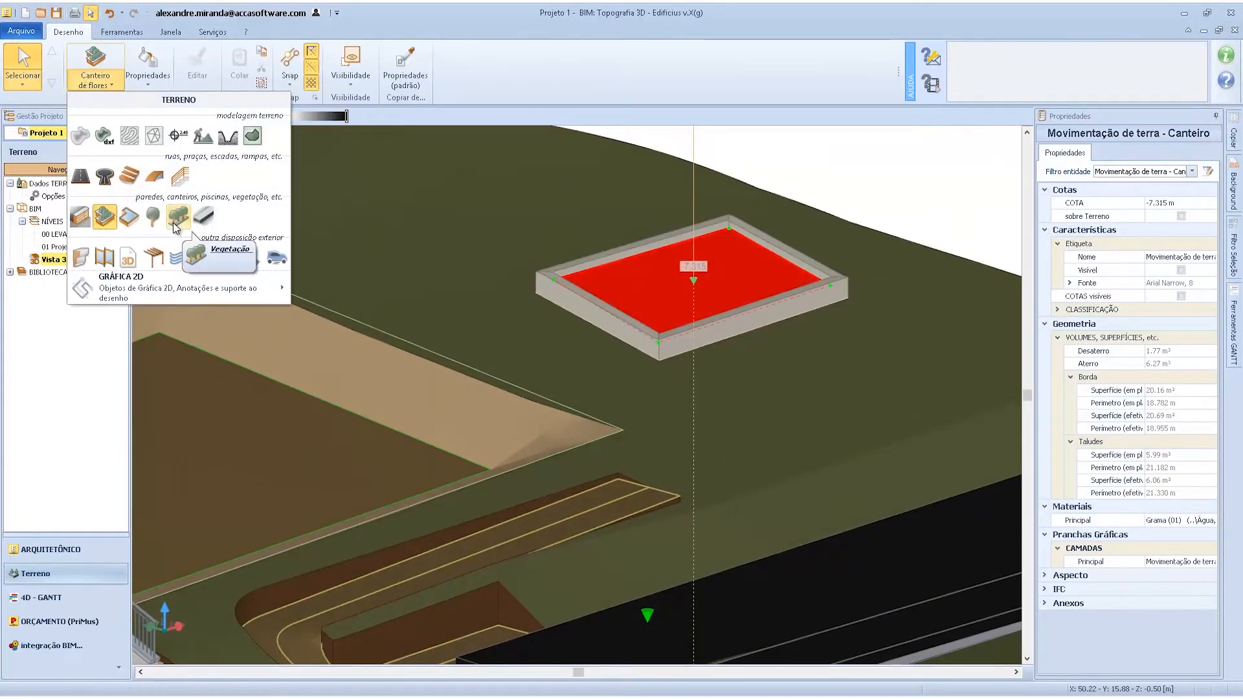
click(173, 222)
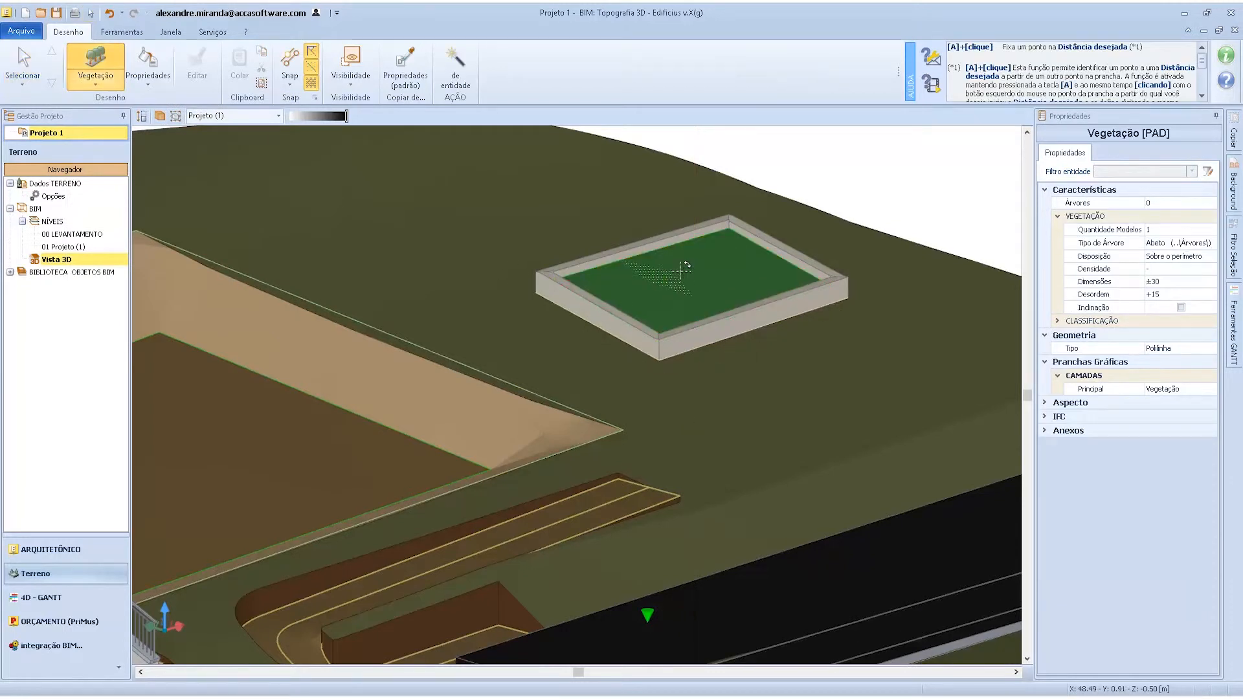
click(679, 269)
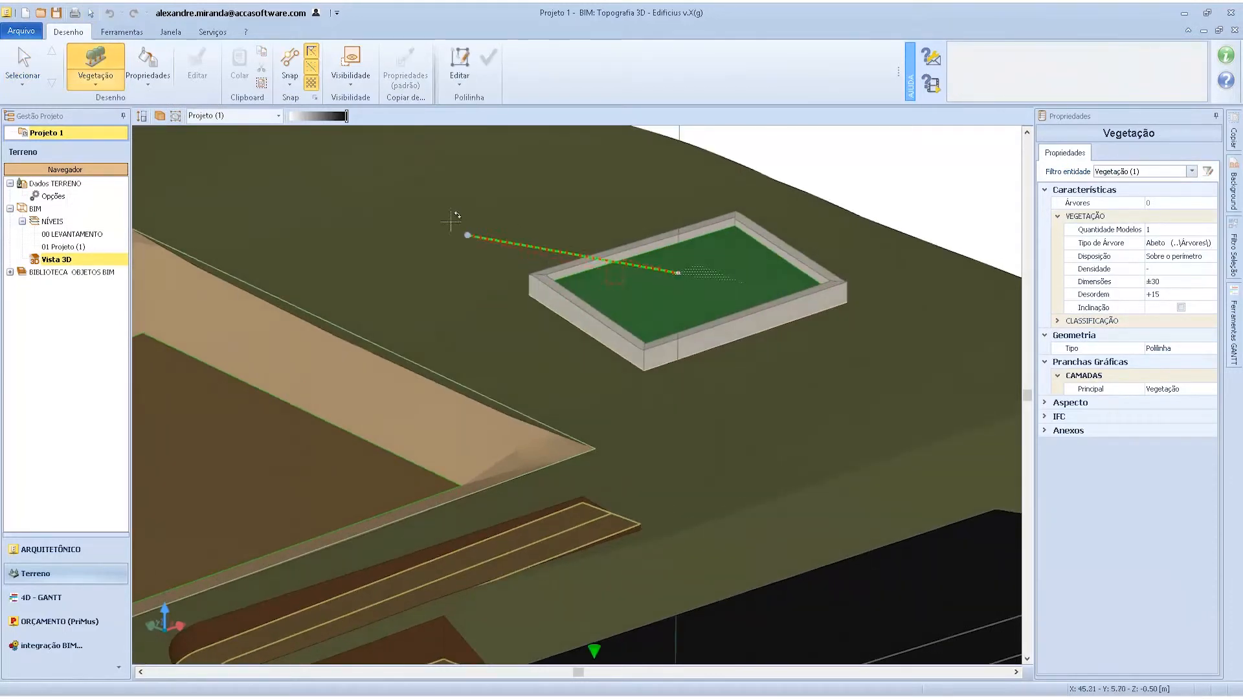
key(Escape)
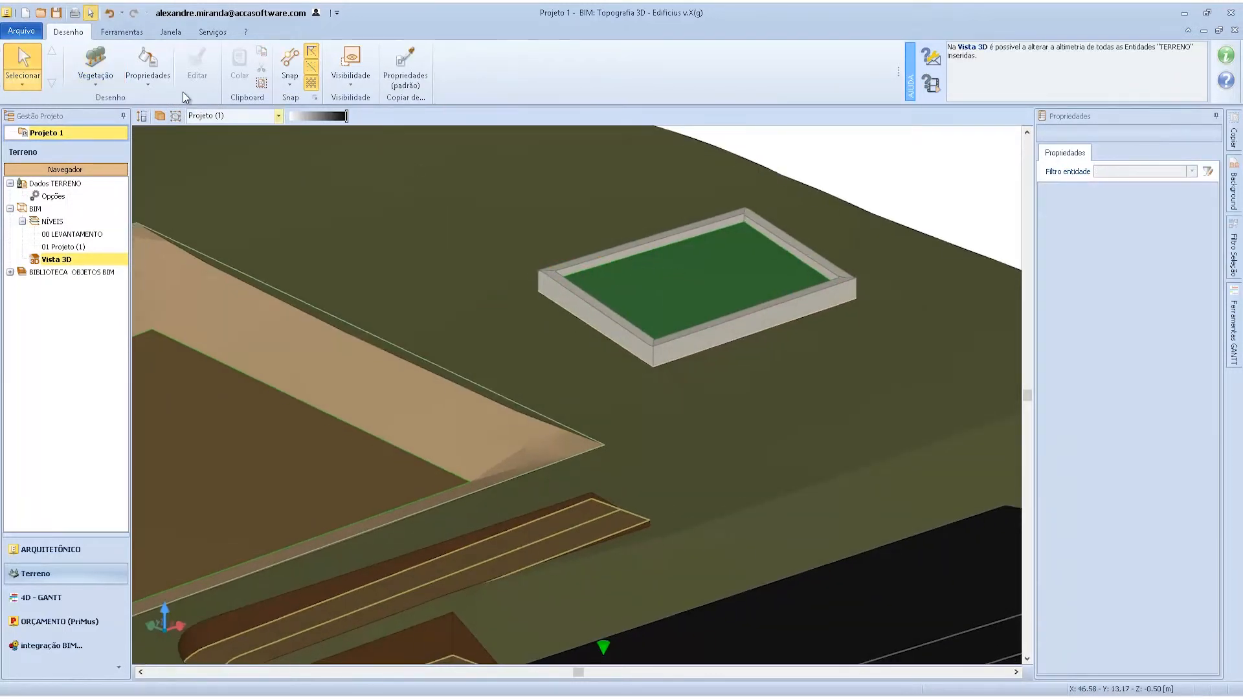
On level 01 Projeto (1), draw a closed vegetation (Vegetação) outline through the four inner corners of the flower bed.
click(90, 86)
click(47, 249)
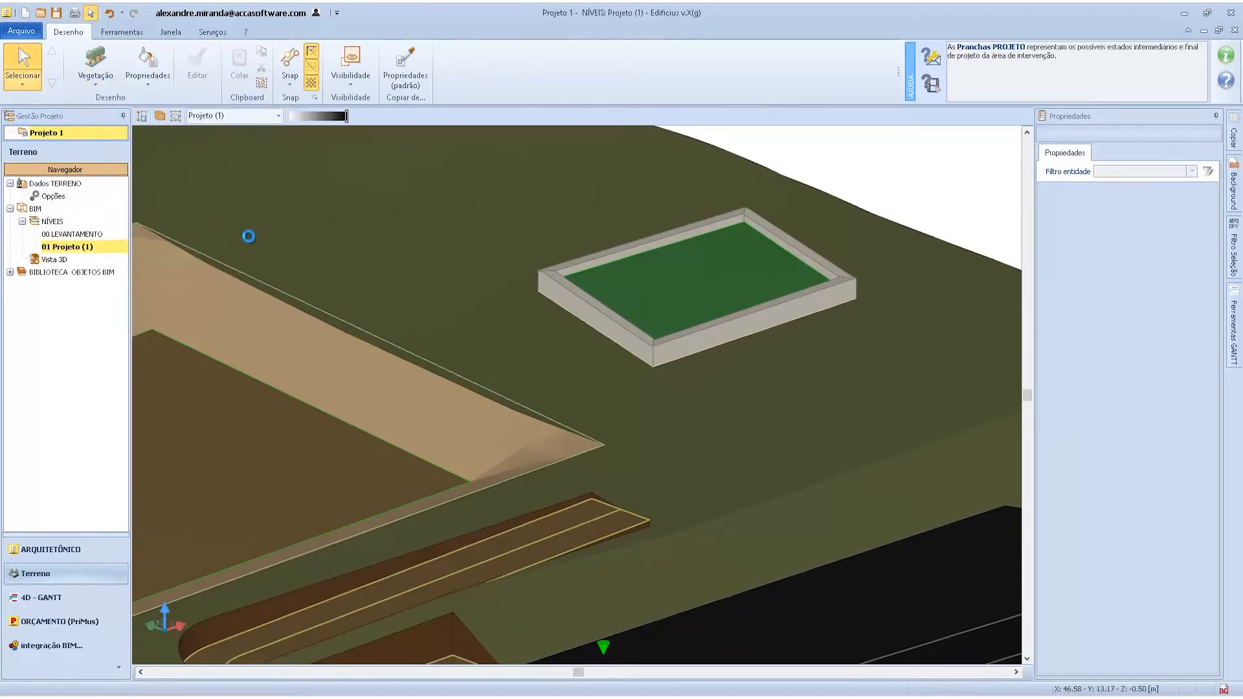
click(65, 247)
click(95, 62)
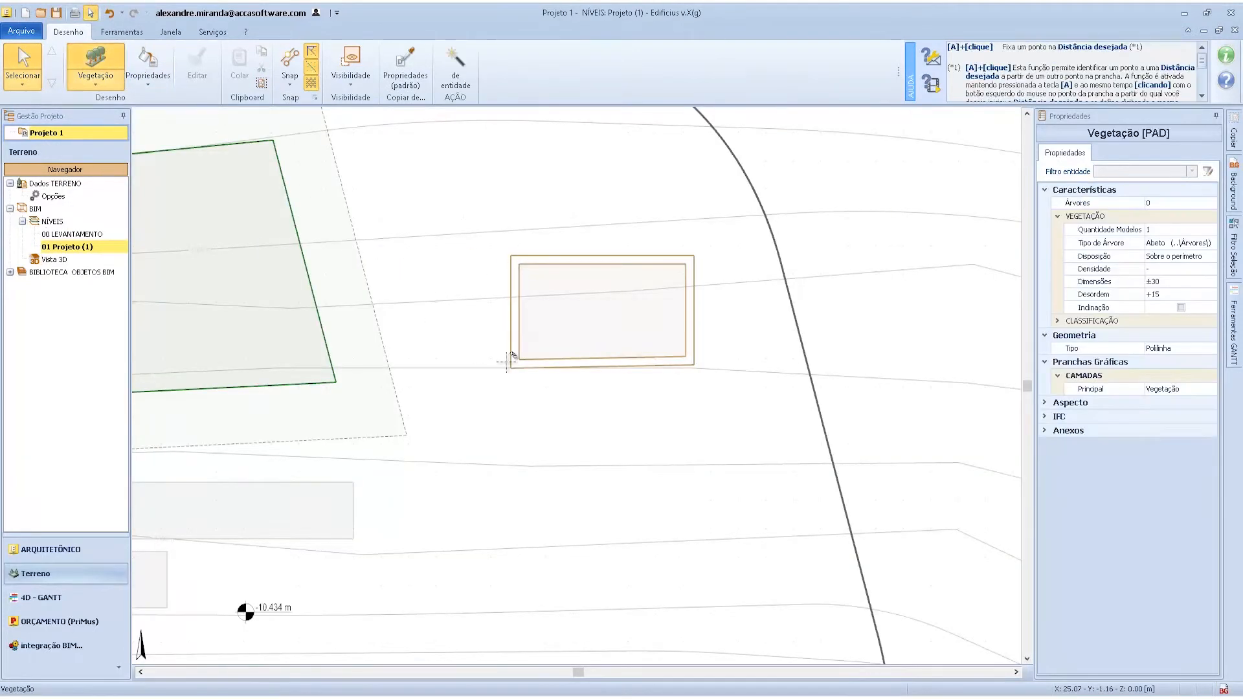
scroll(505, 353, up, 3)
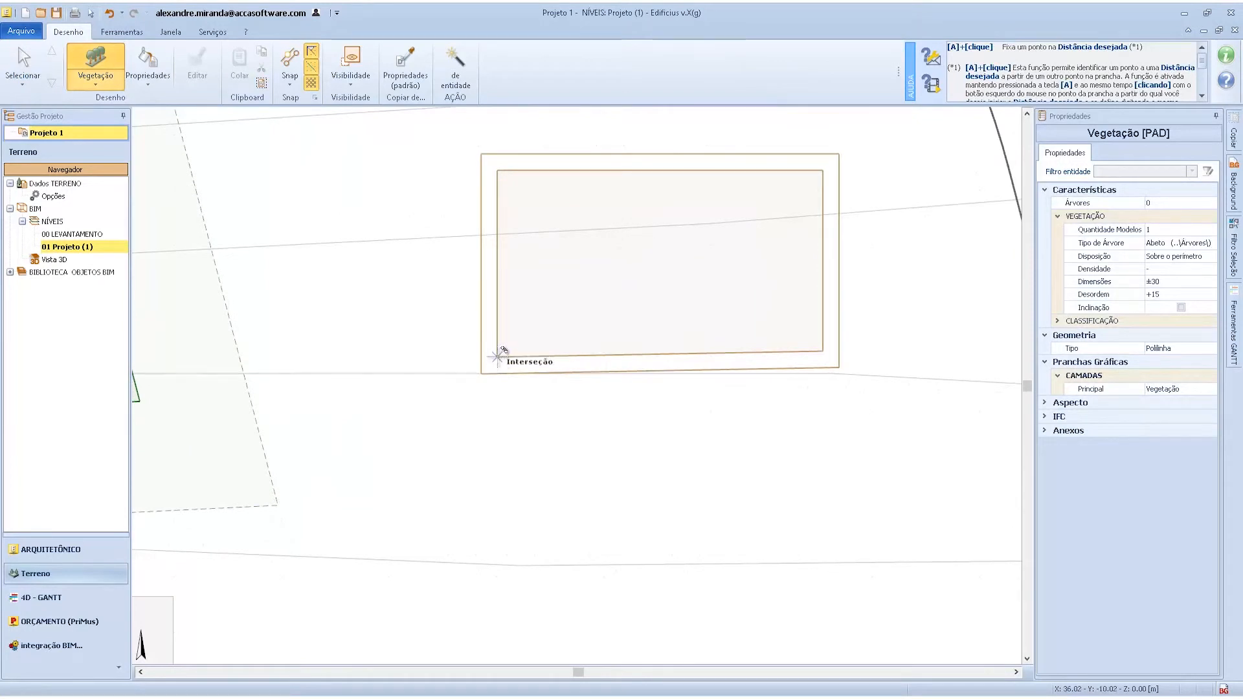
click(496, 355)
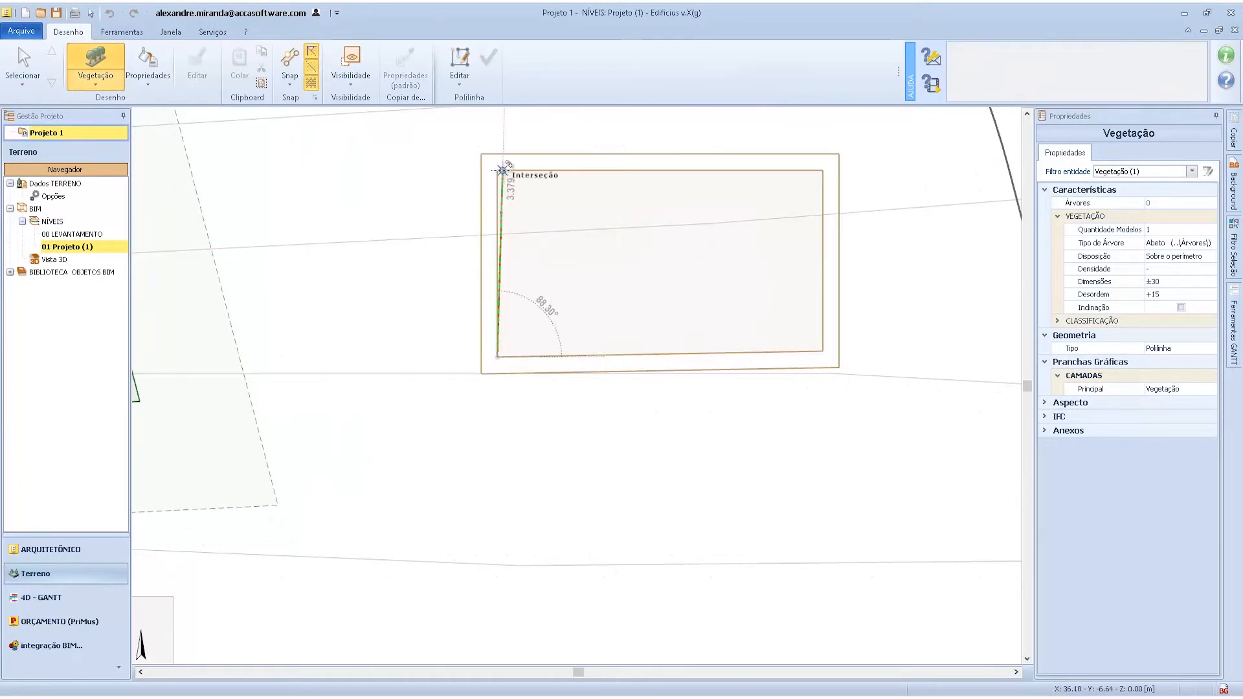
click(494, 170)
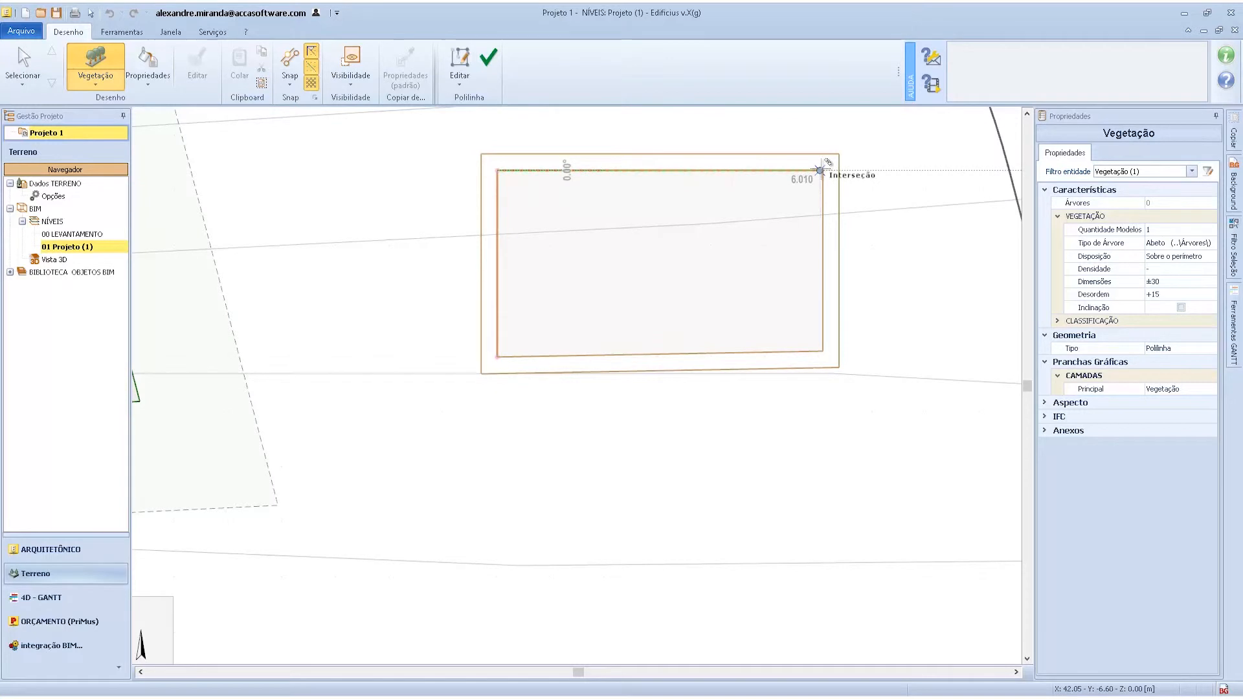
scroll(819, 171, up, 3)
click(819, 172)
click(816, 617)
scroll(815, 617, down, 3)
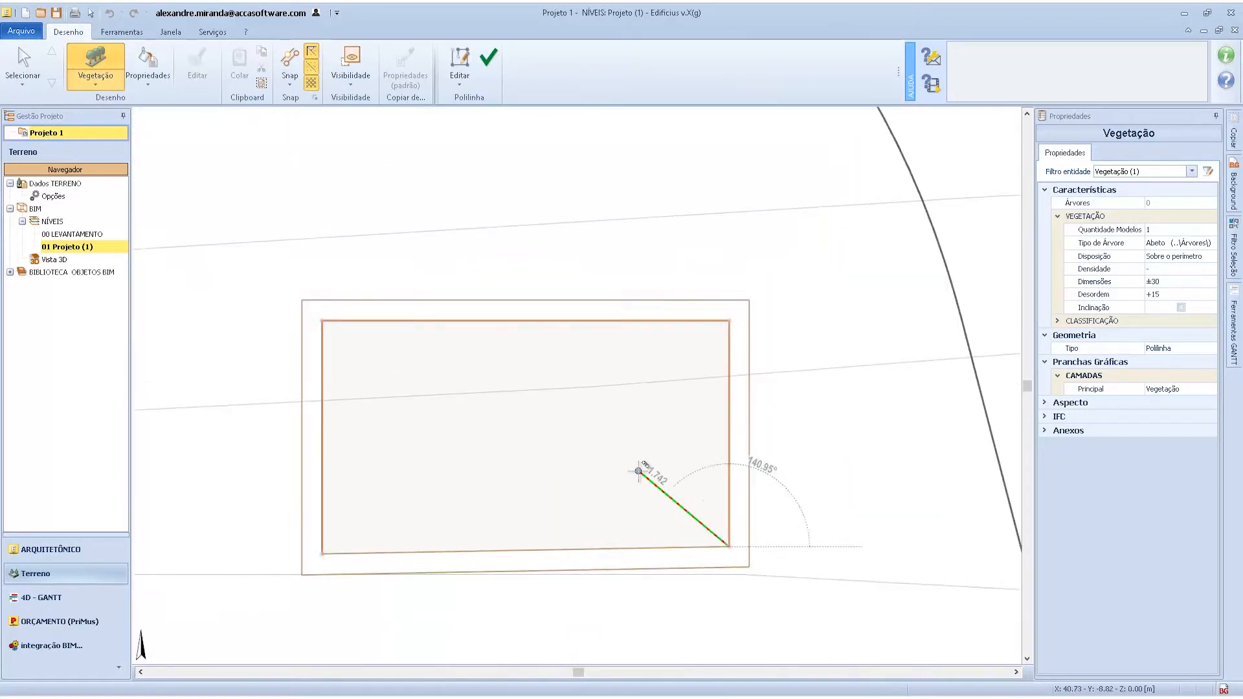
scroll(638, 471, down, 2)
right_click(601, 457)
click(641, 554)
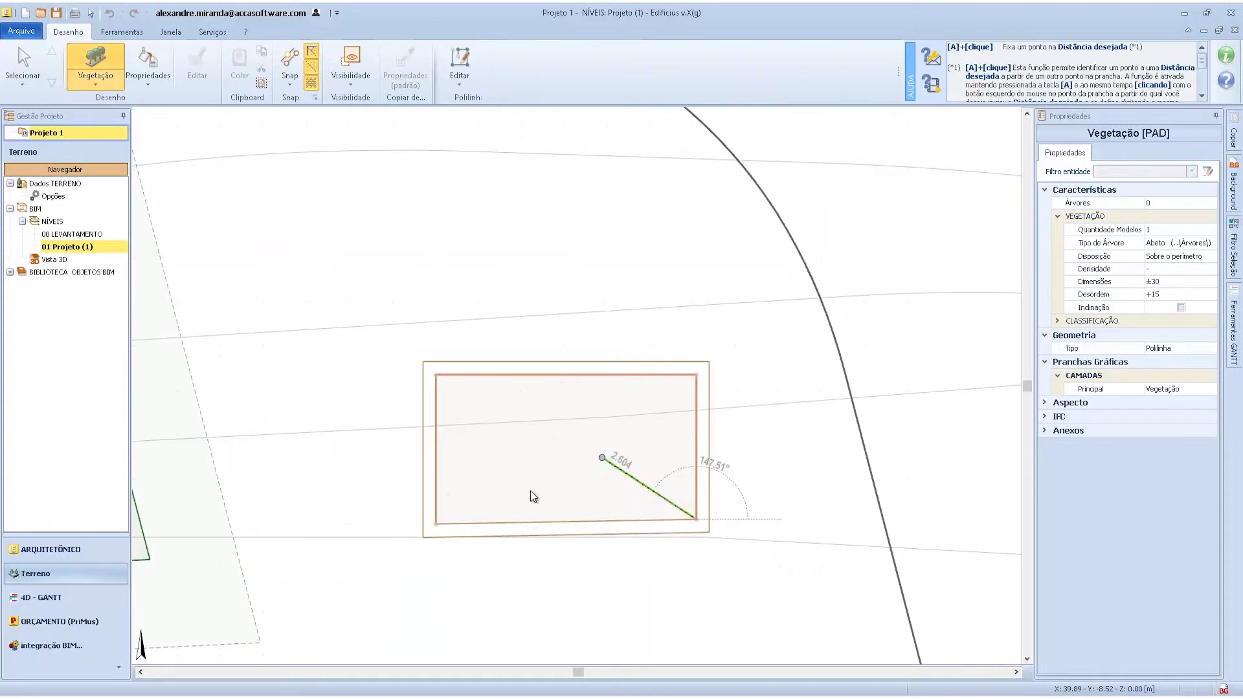
scroll(476, 356, down, 3)
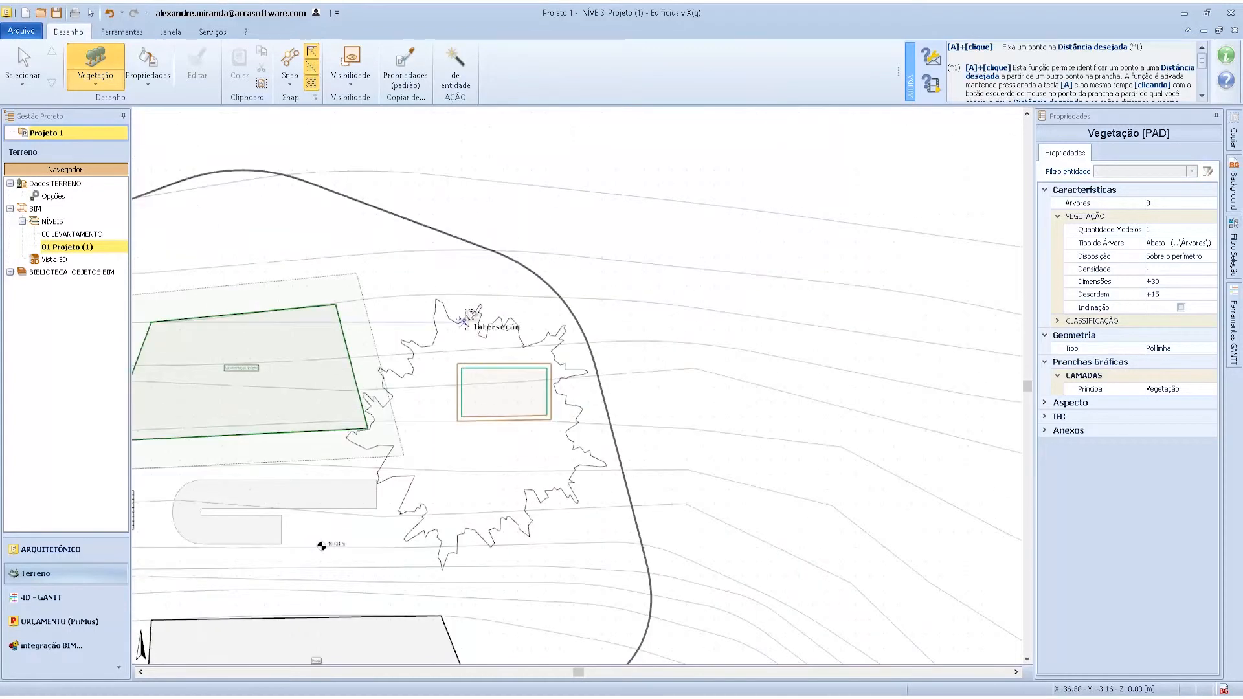
key(Escape)
Select the vegetation on the flower bed and set its Tipo de Árvore to Arbusto from the Arbustos category of the BIM object library.
click(512, 376)
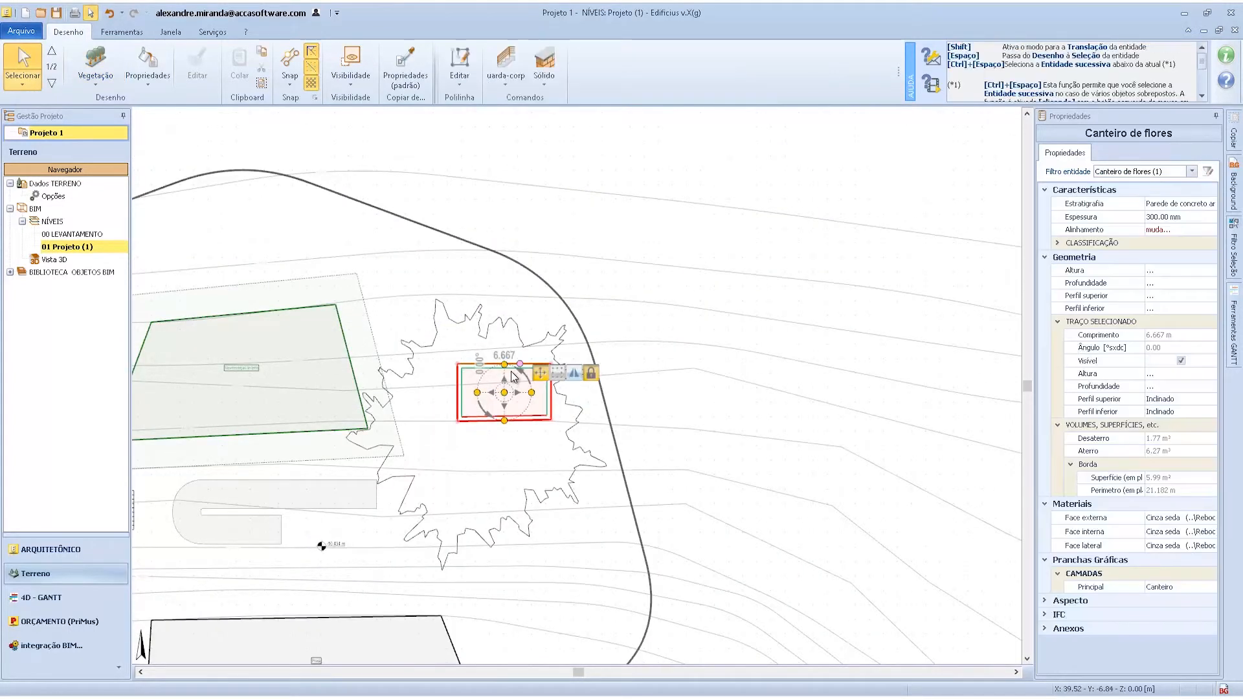
scroll(469, 379, up, 3)
key(Escape)
click(455, 363)
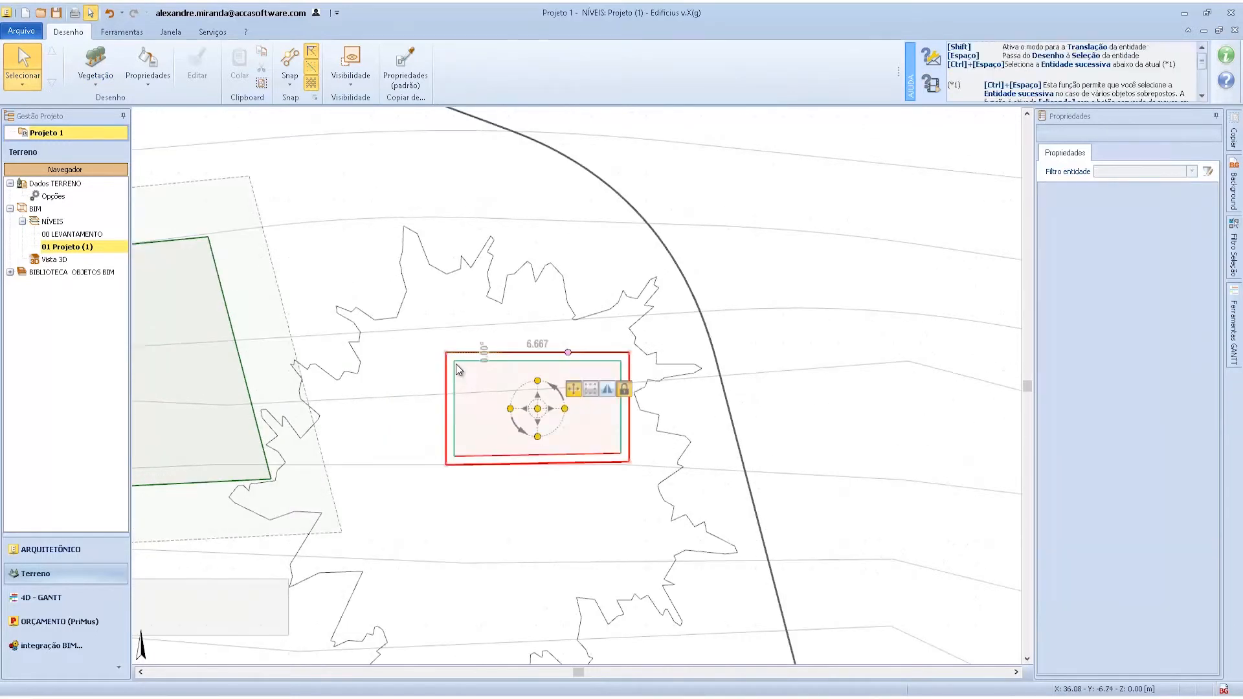
key(Escape)
click(578, 302)
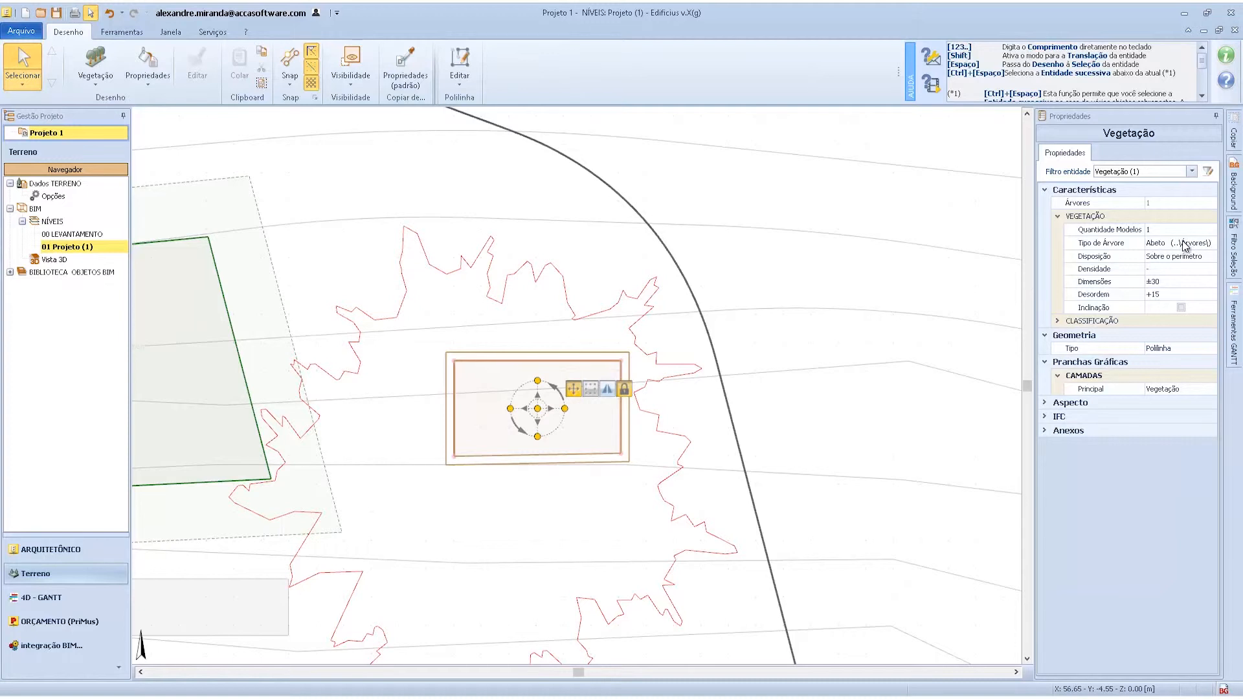
click(1159, 203)
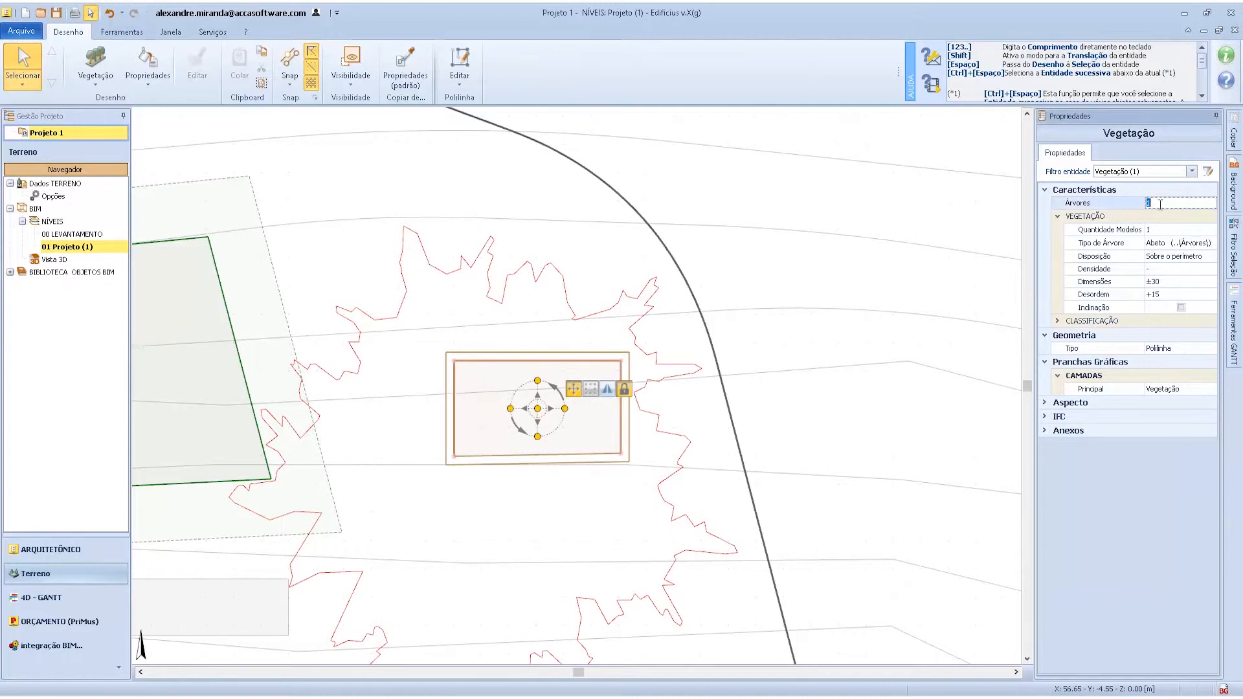
click(1171, 242)
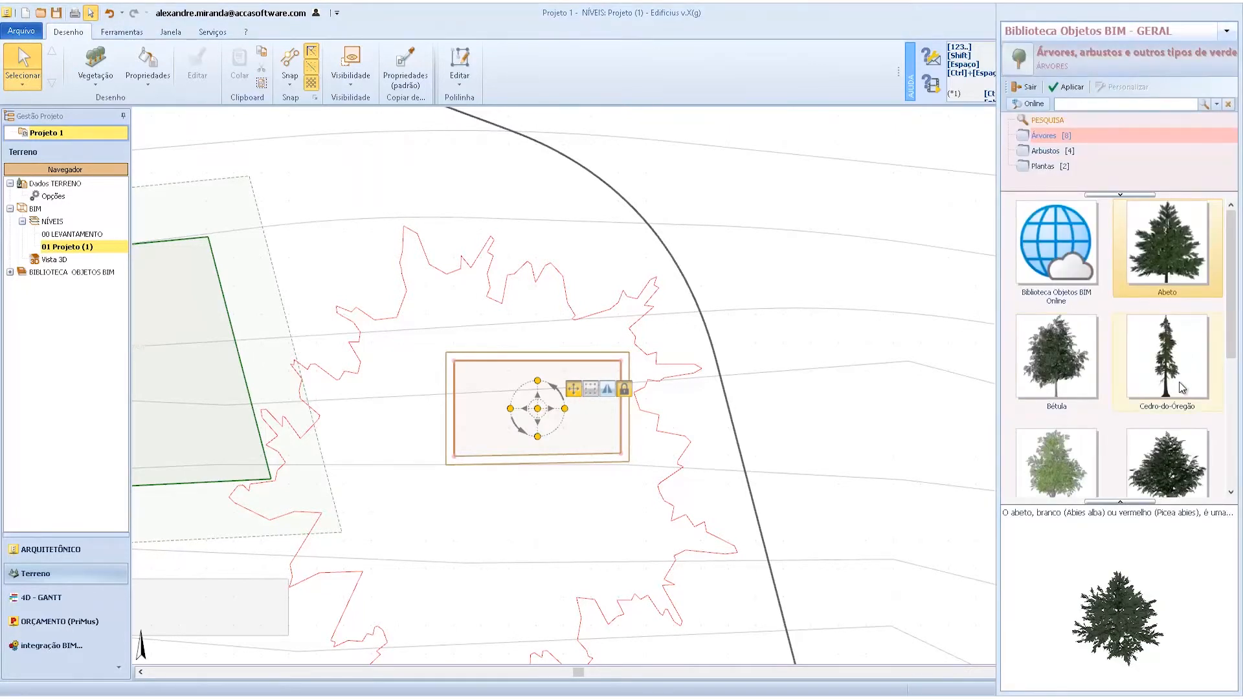
scroll(1139, 336, down, 3)
scroll(1100, 272, up, 3)
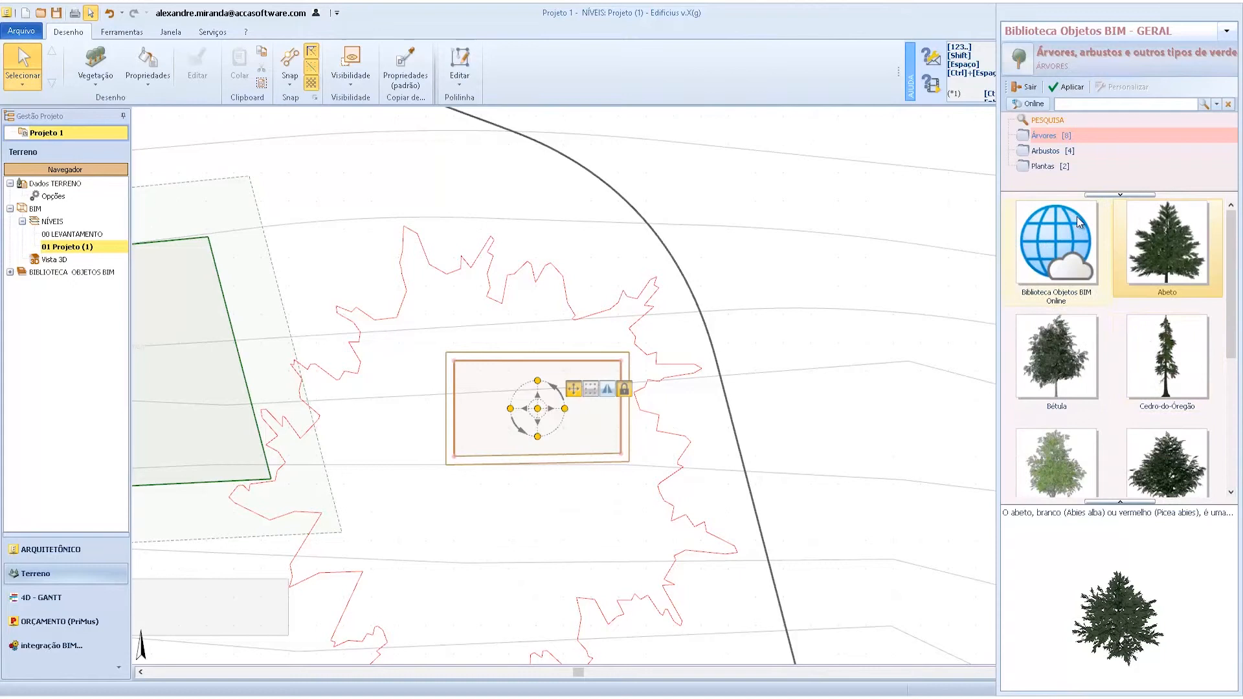
click(1038, 152)
click(1074, 166)
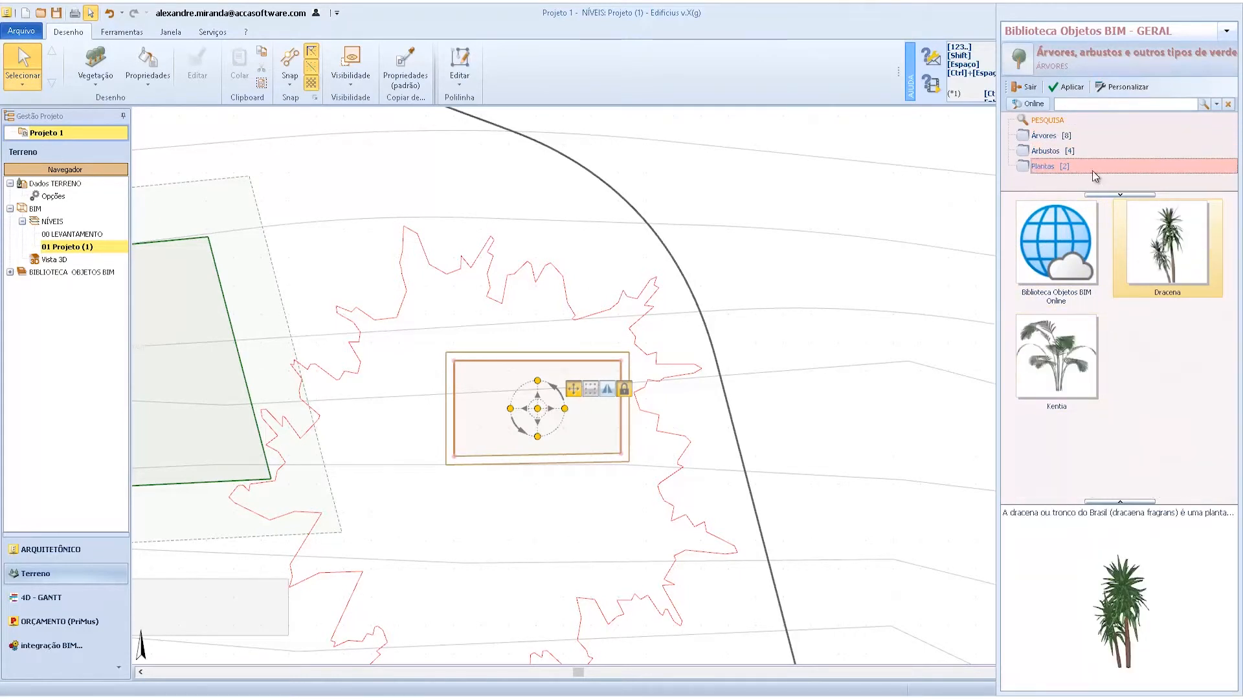
click(1079, 139)
click(1069, 150)
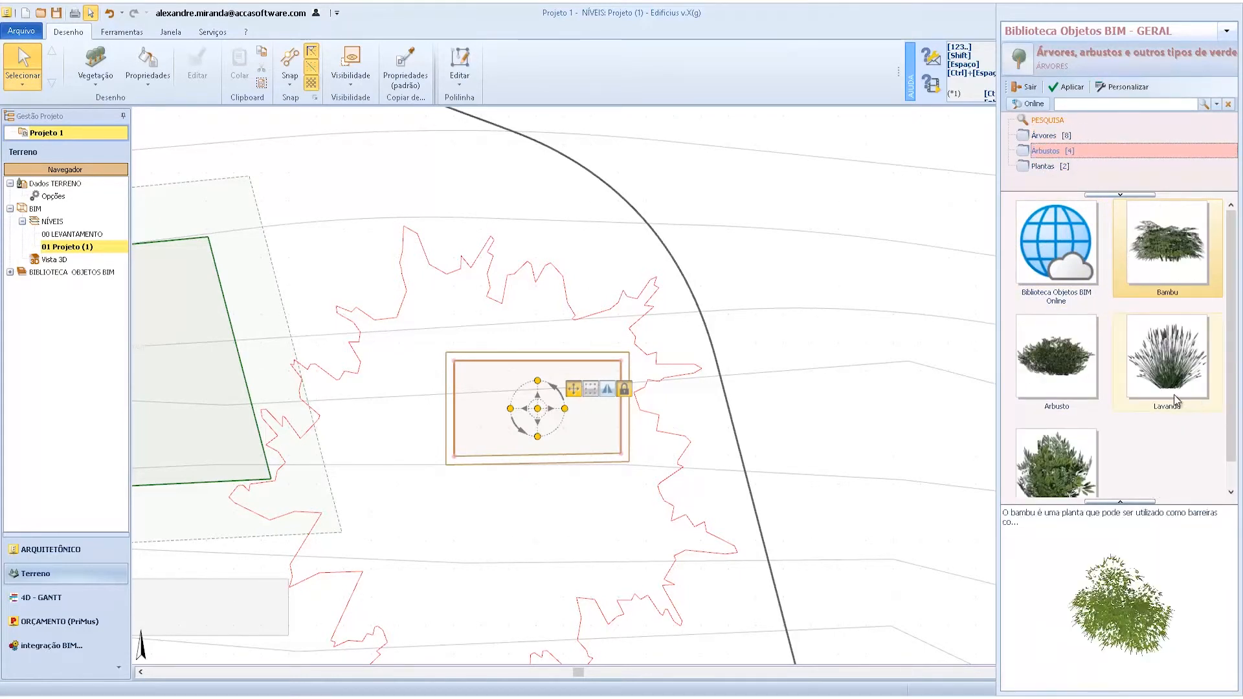
double_click(1069, 361)
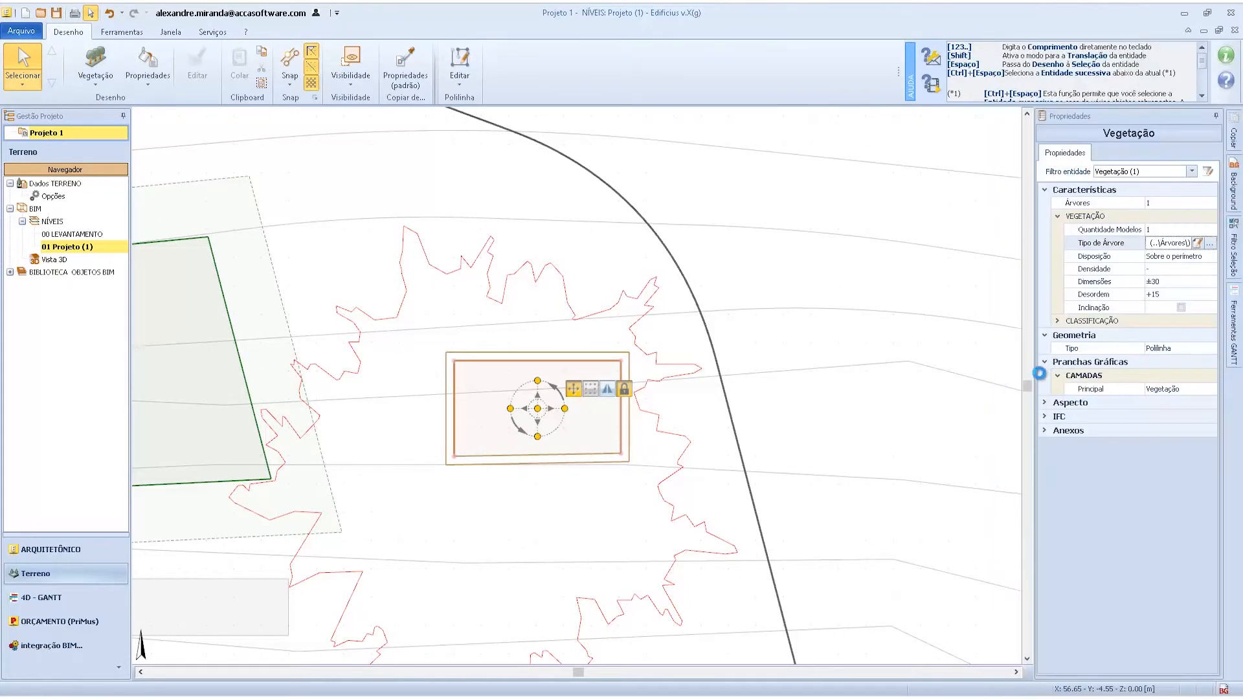
Set the Disposição of the flower bed vegetation to Sobre a superfície.
click(1202, 258)
click(1211, 256)
click(1175, 277)
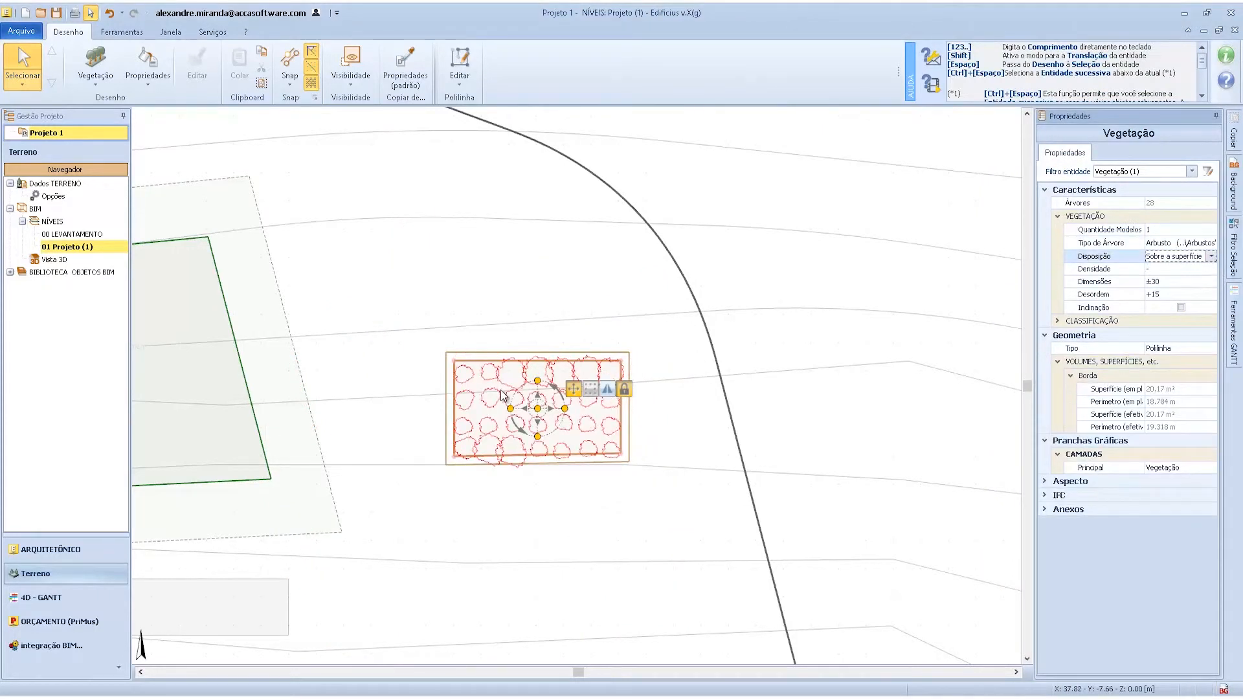
Try another Densidade setting for the shrubs and set it back to "-".
click(1152, 282)
click(1178, 281)
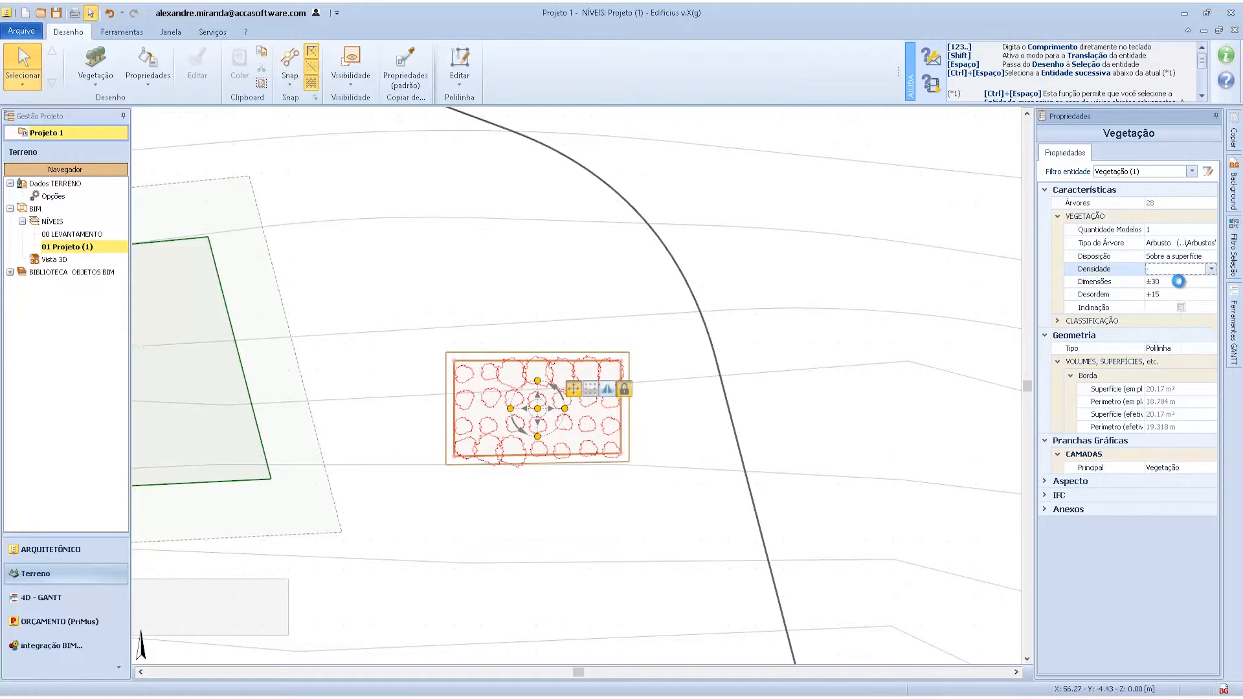
click(1179, 264)
click(1166, 325)
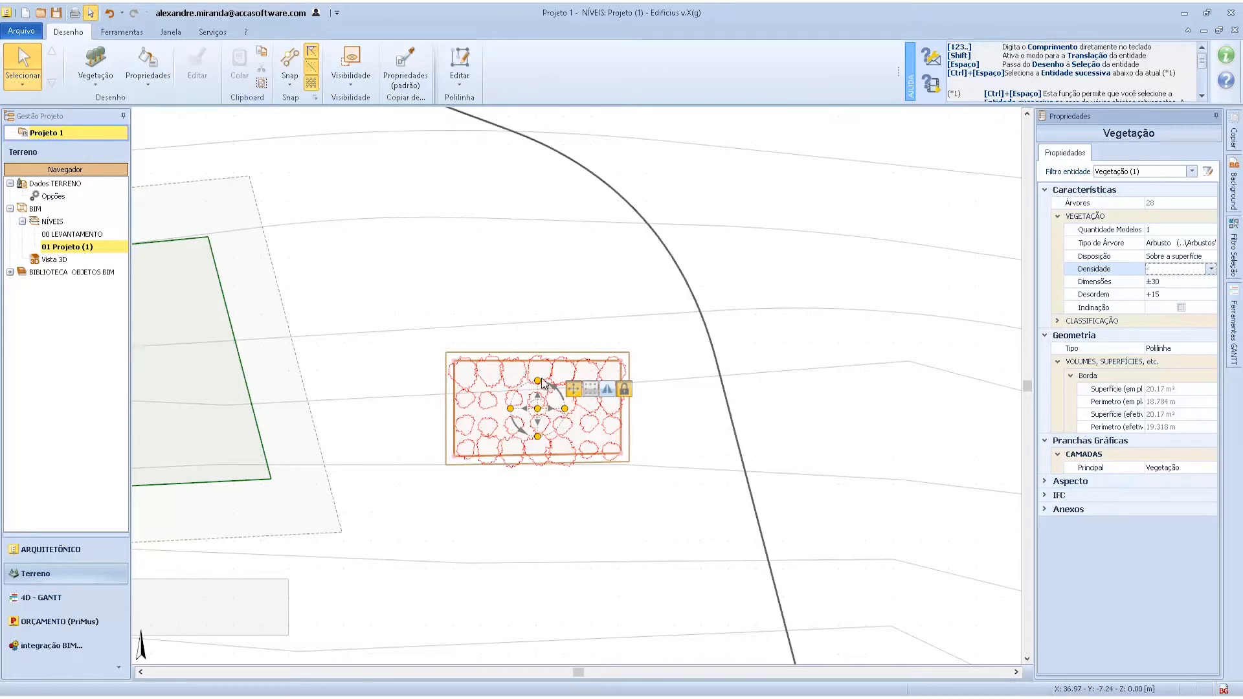
Review the Dimensões and Desordem settings of the shrubs.
click(1183, 282)
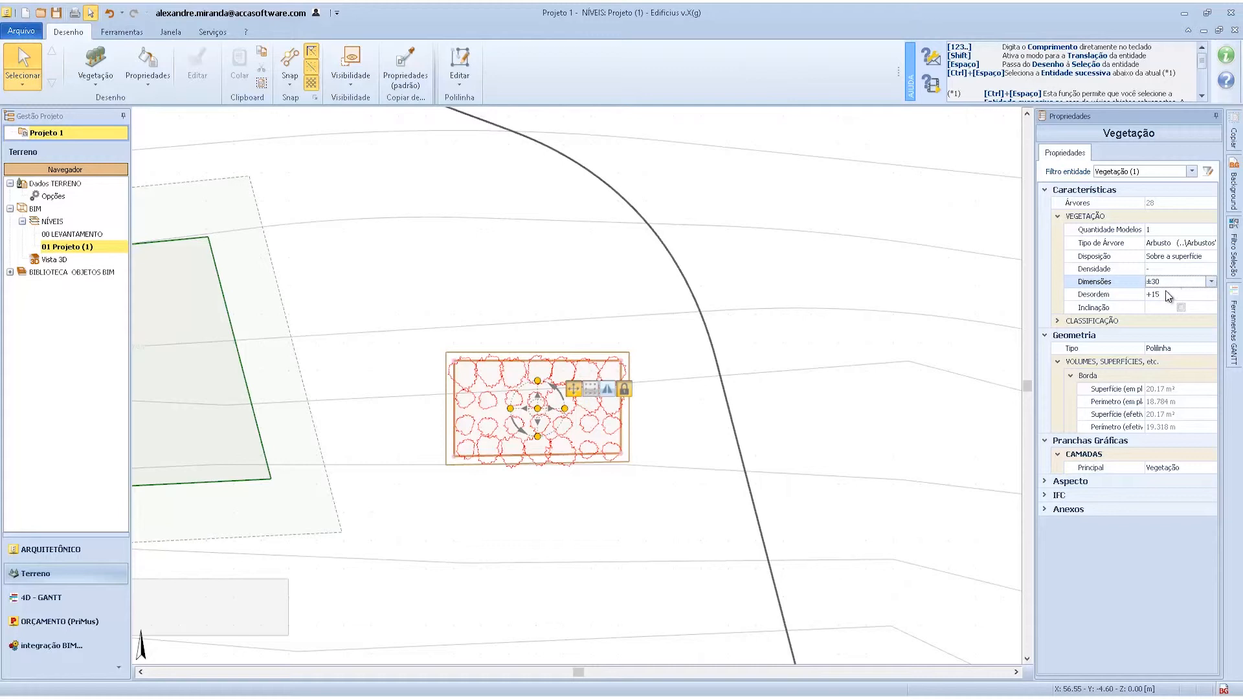
click(1169, 295)
click(506, 283)
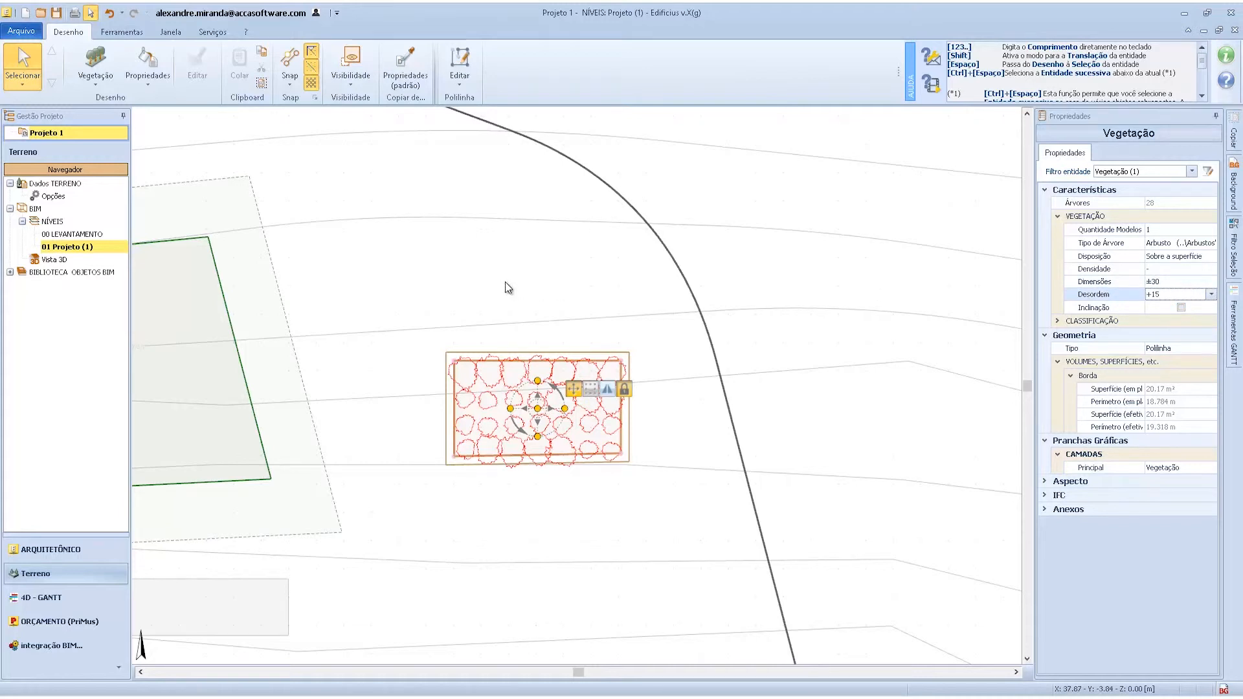
Examine the planted flower bed from different angles in the 3D view.
double_click(67, 259)
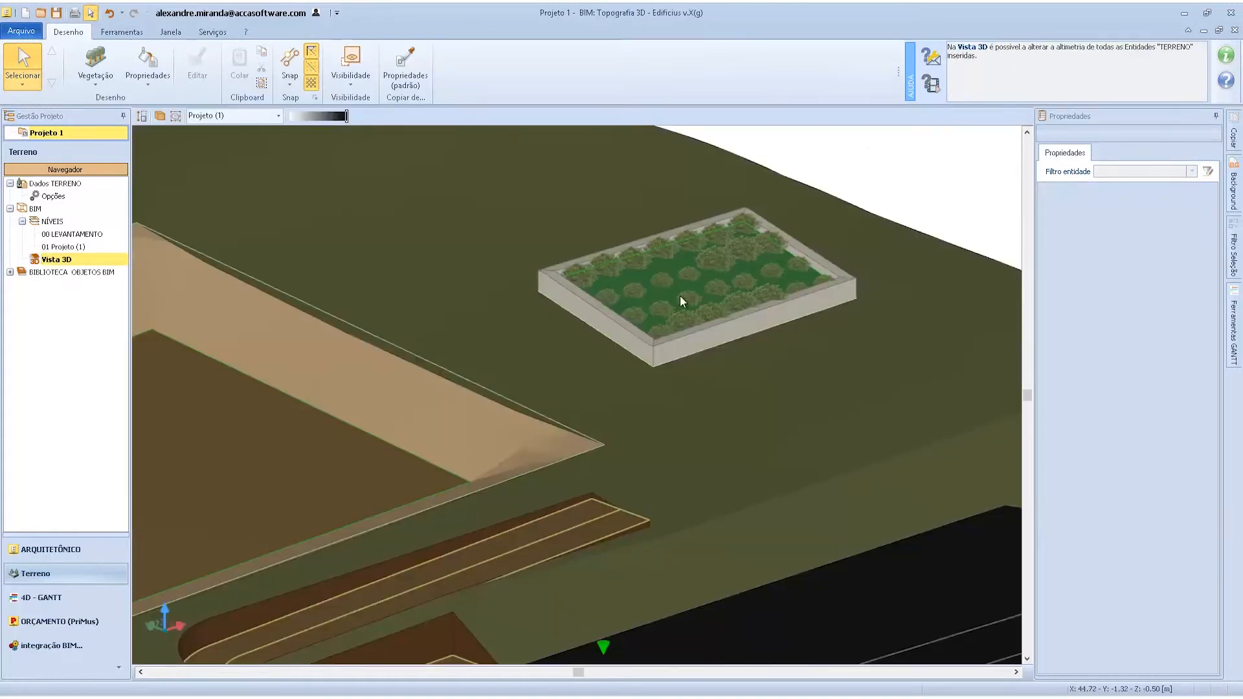
scroll(680, 296, up, 3)
middle_drag(688, 305, 578, 387)
scroll(577, 388, down, 3)
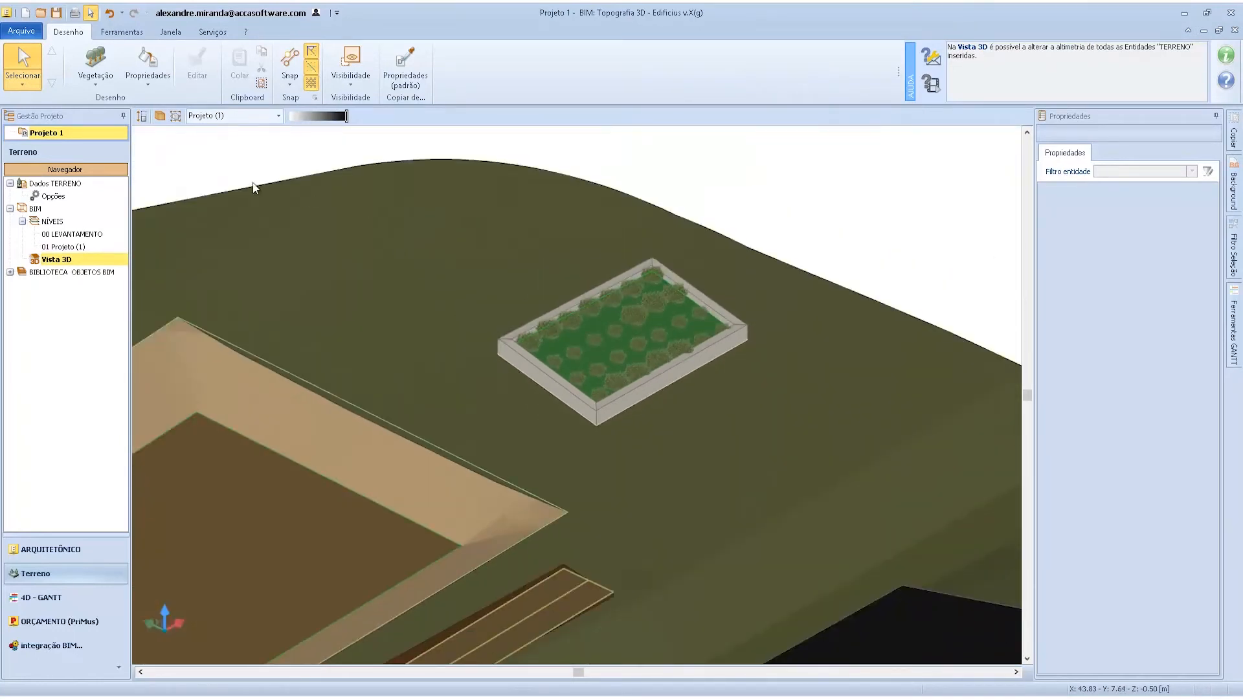
On level 01 Projeto (1), draw a rectangular pool (Piscina) south of the flower bed, with a perimeter of about 16.6 m and short sides of about 3.2 m.
double_click(65, 247)
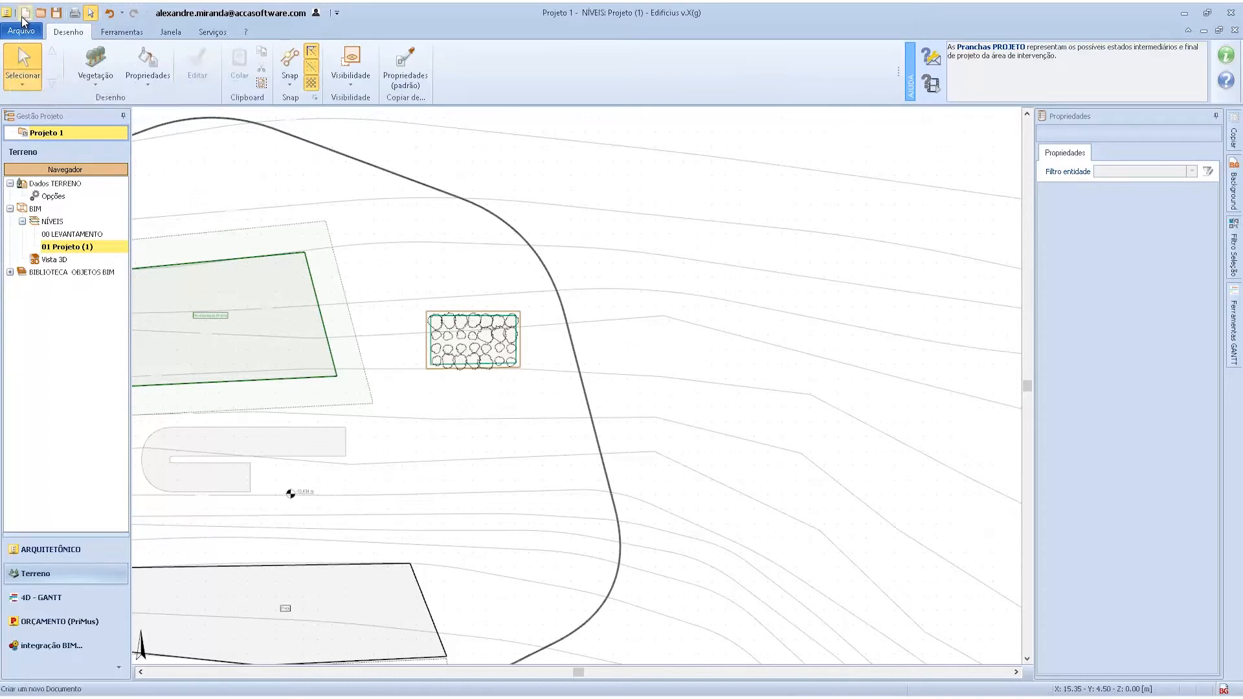
click(96, 76)
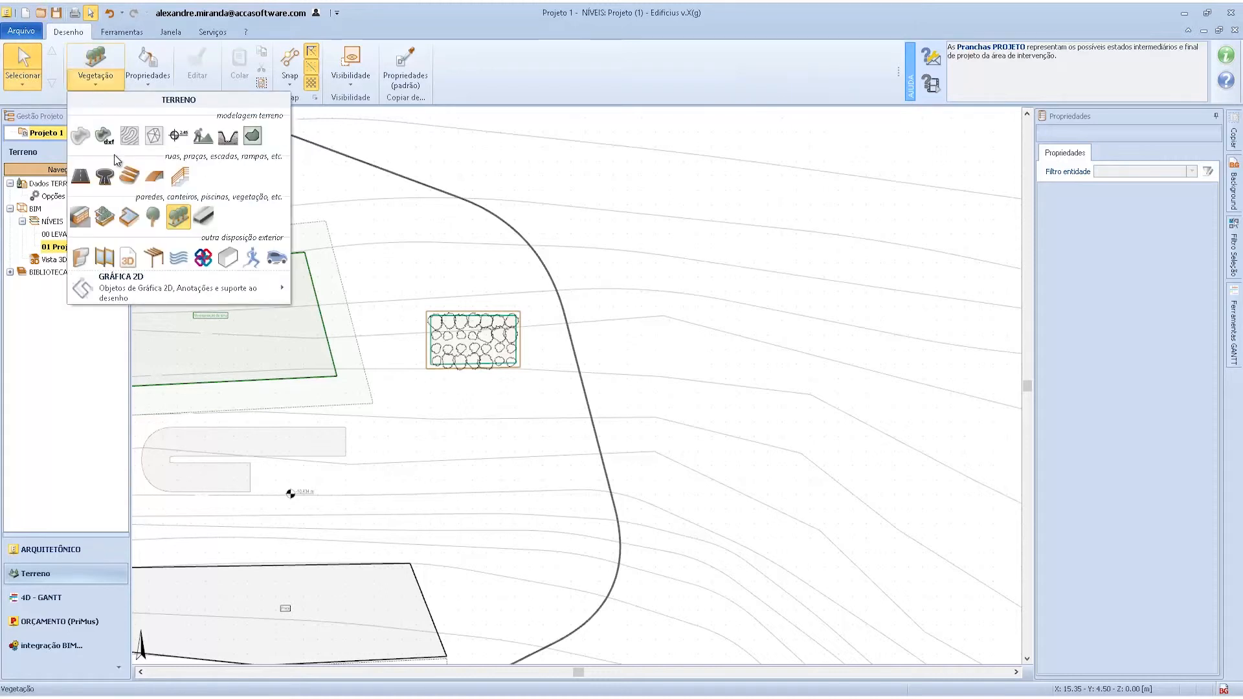
click(131, 219)
scroll(463, 446, up, 2)
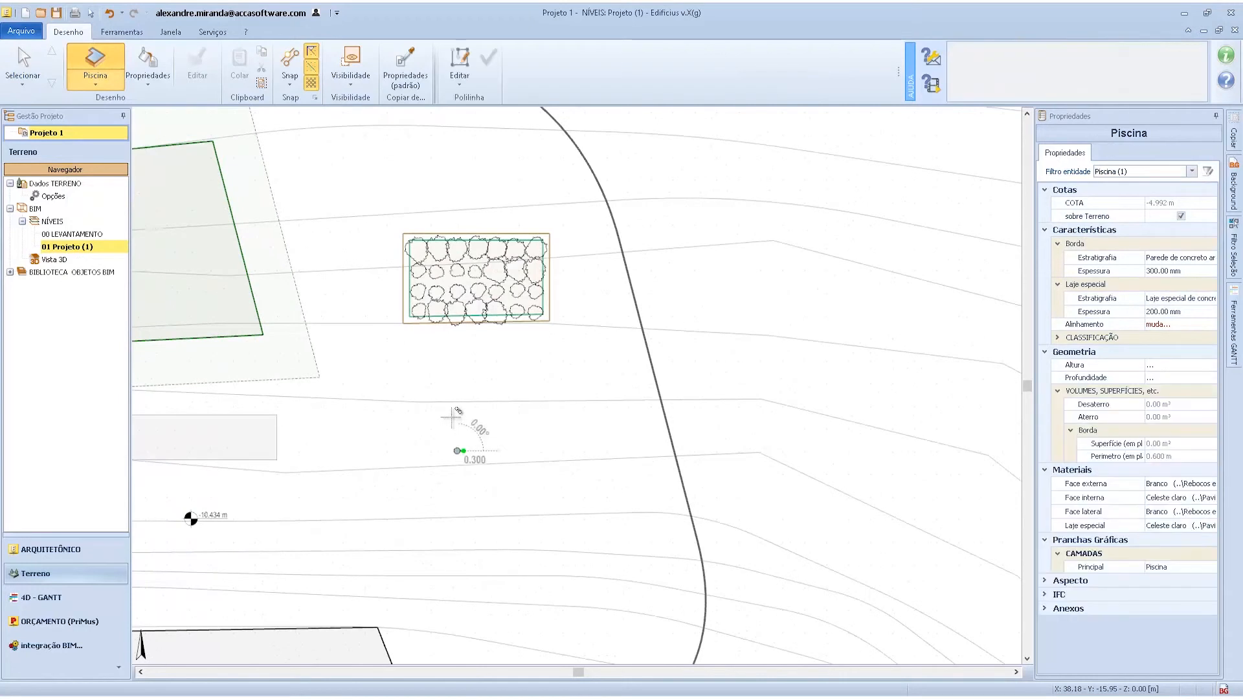
scroll(451, 377, up, 2)
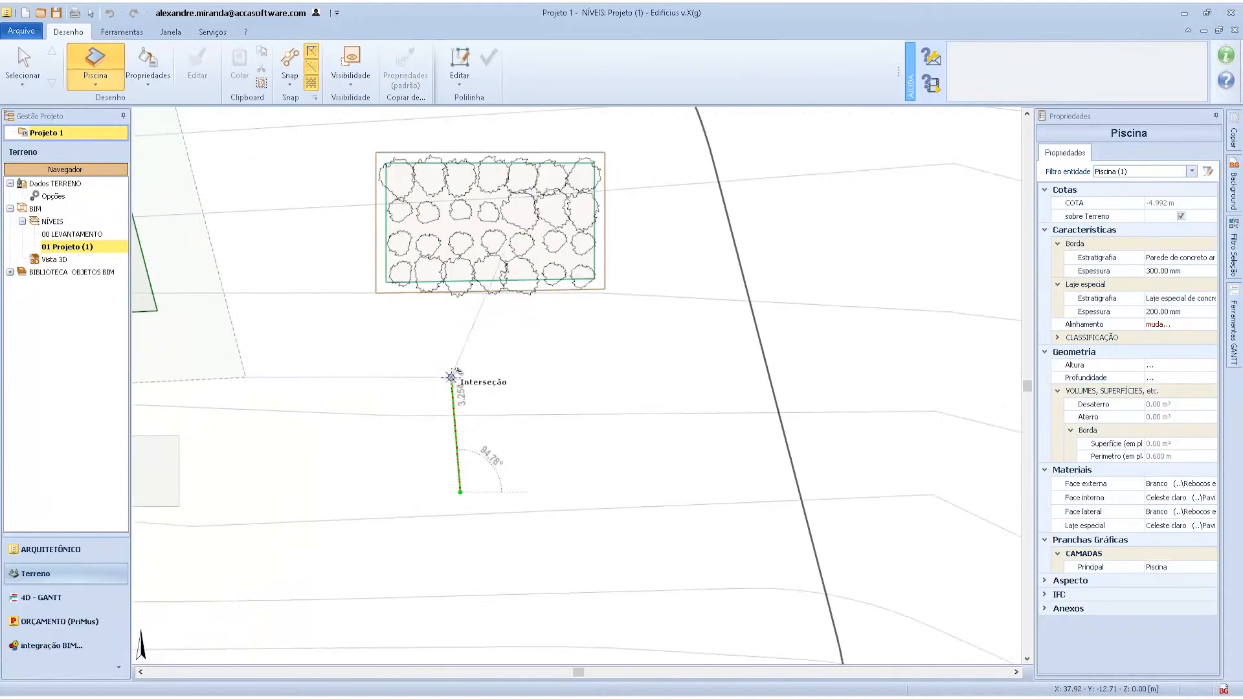
scroll(451, 376, up, 1)
click(463, 376)
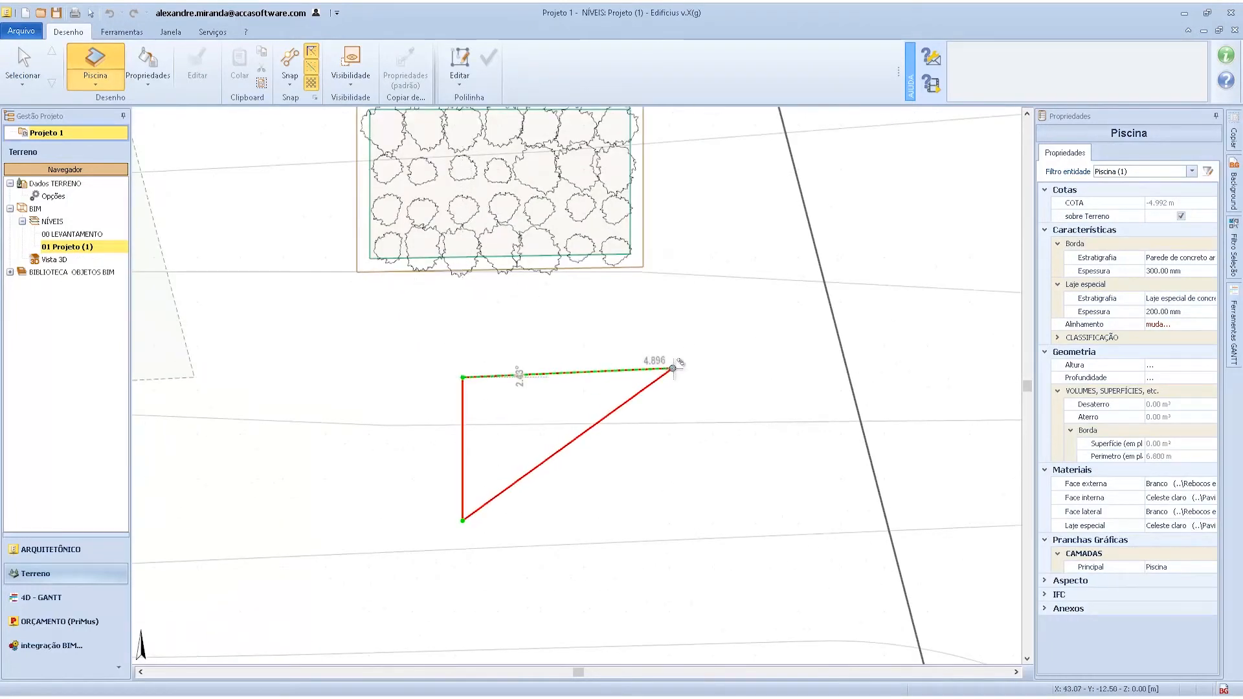
click(681, 377)
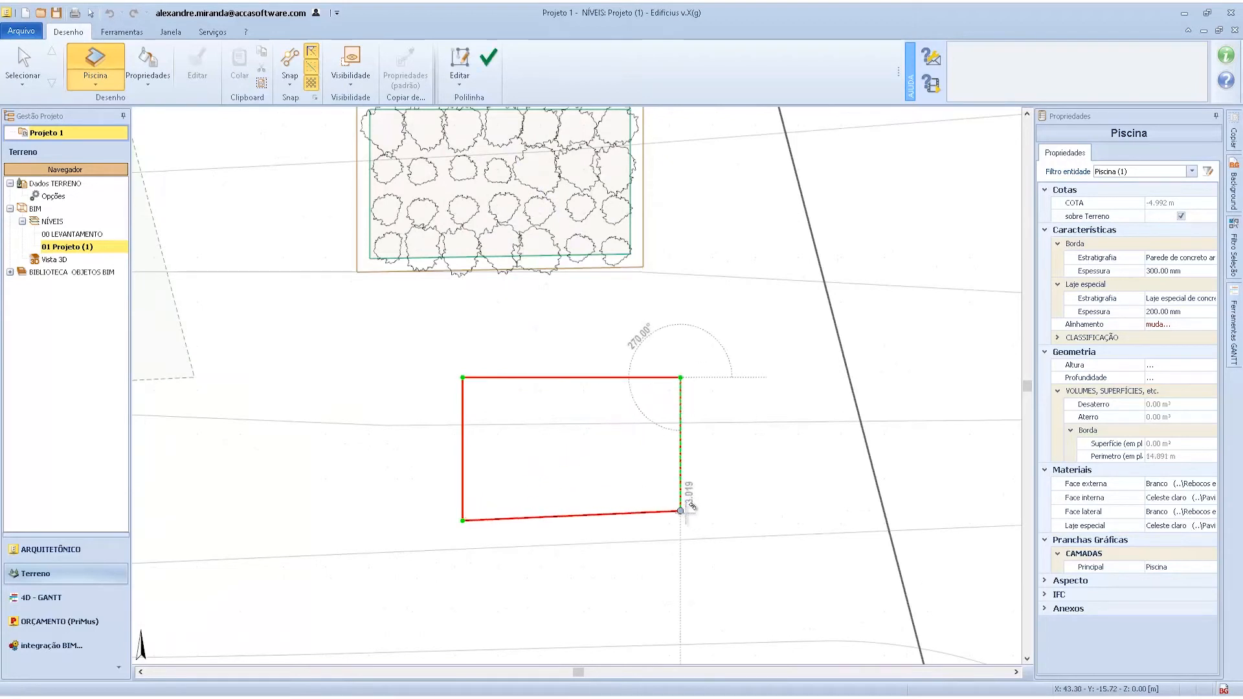
click(680, 519)
right_click(681, 501)
click(692, 599)
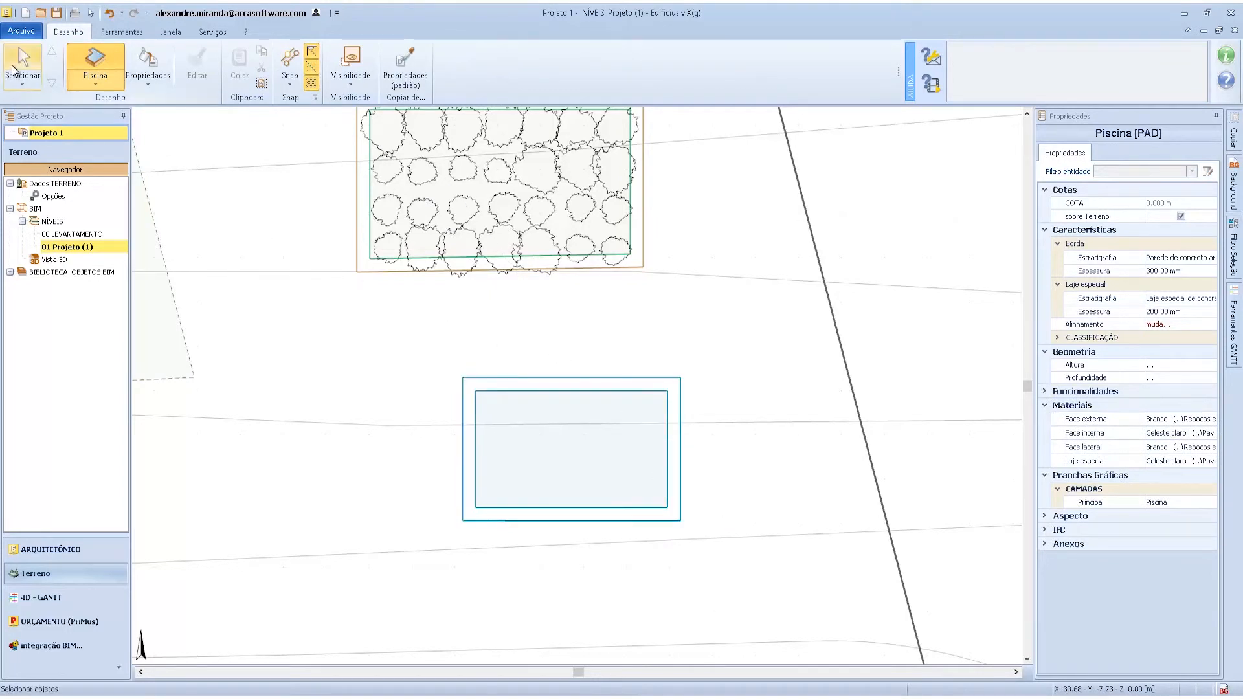
Convert the pool's east side into an outward arc with a radius of about 1.77 m and select the whole pool.
click(14, 68)
click(679, 441)
right_click(680, 473)
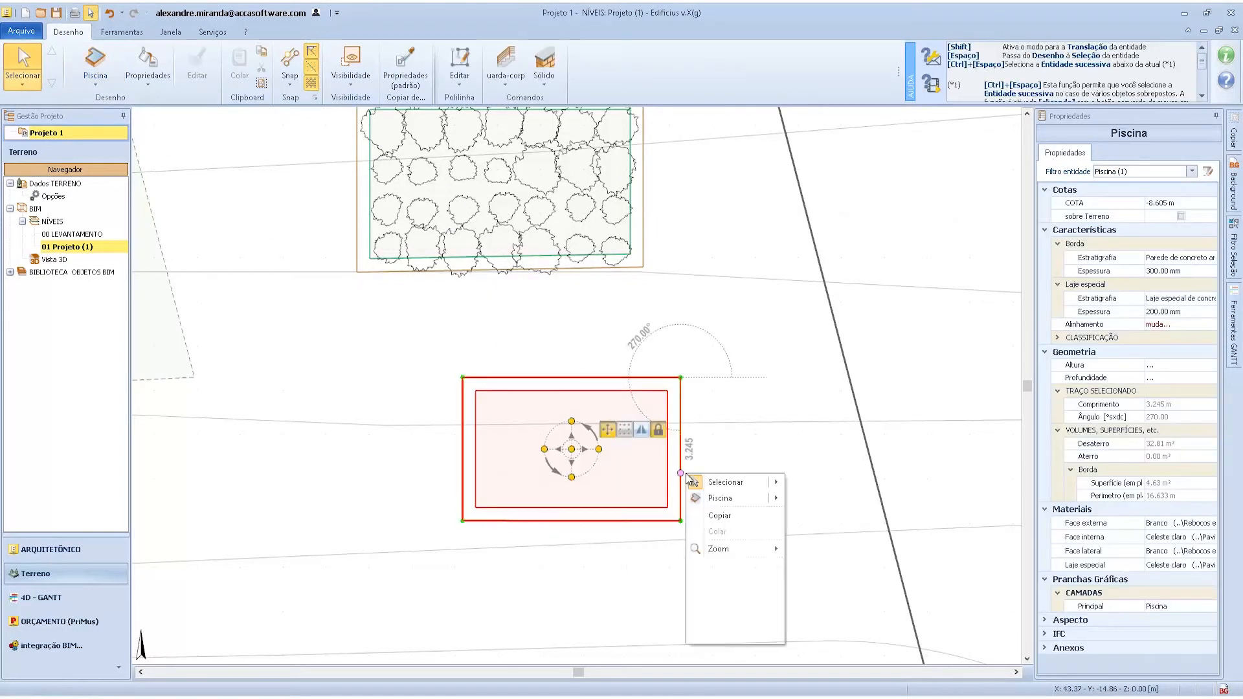
click(733, 566)
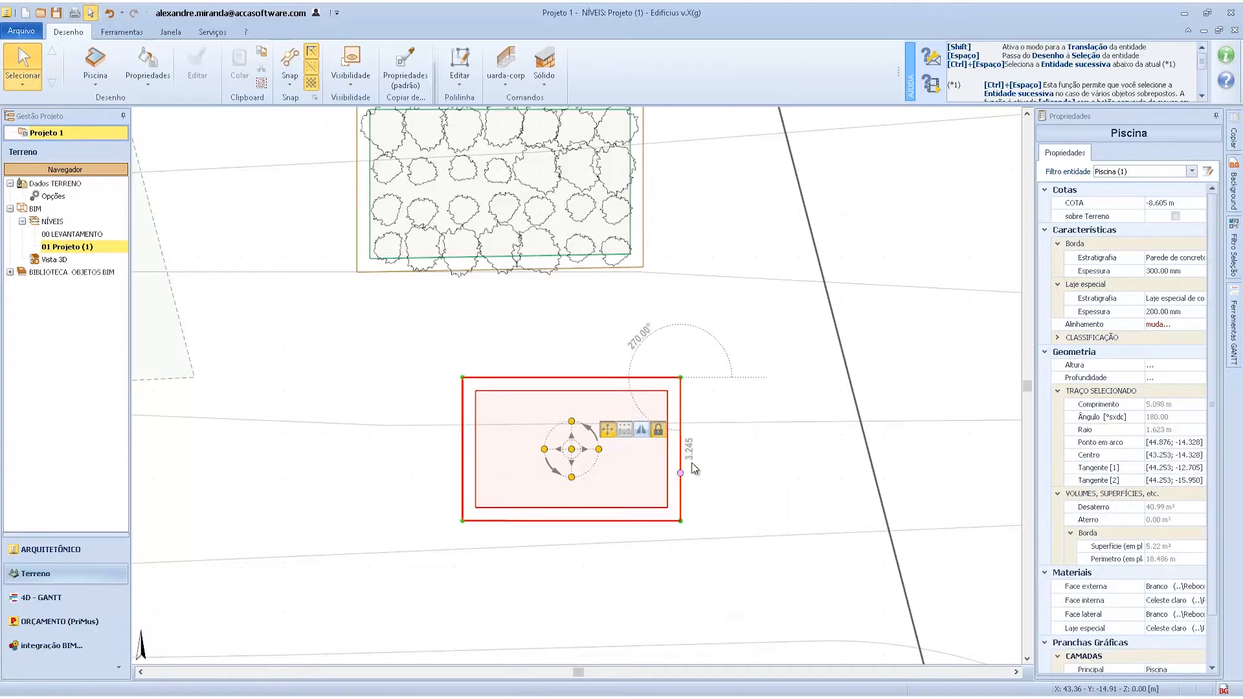
mouse_move(749, 454)
mouse_down()
mouse_move(709, 449)
mouse_move(732, 446)
mouse_up()
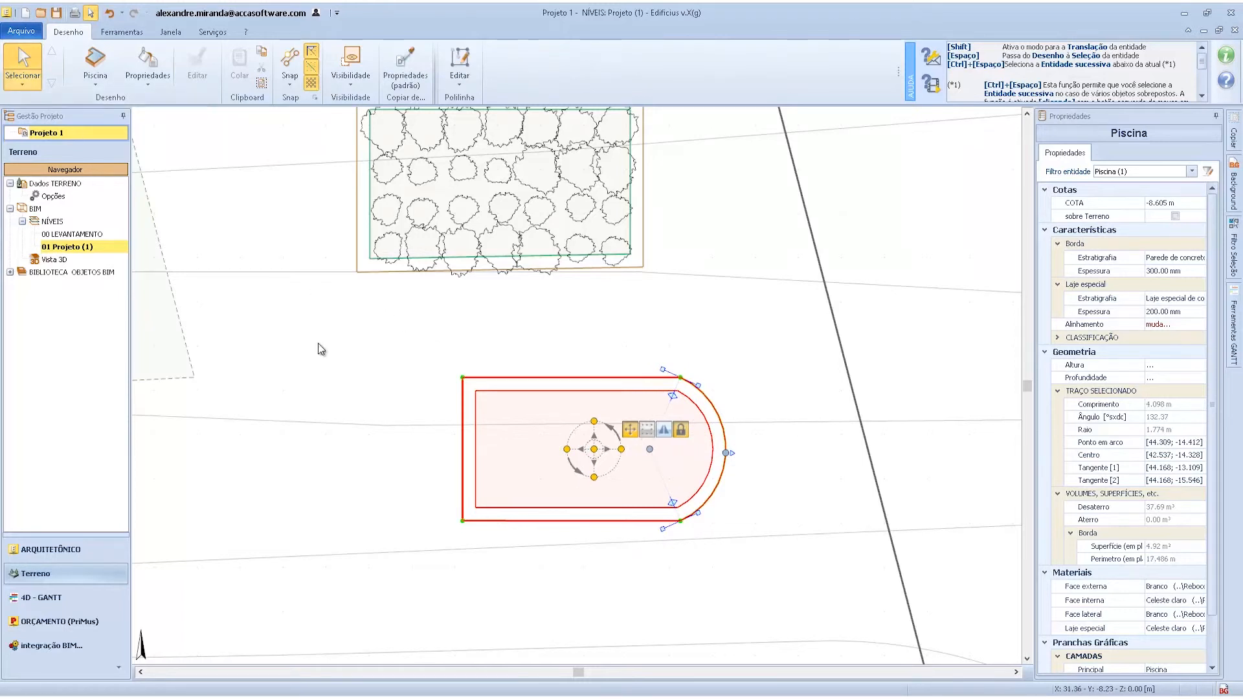
click(371, 402)
click(539, 400)
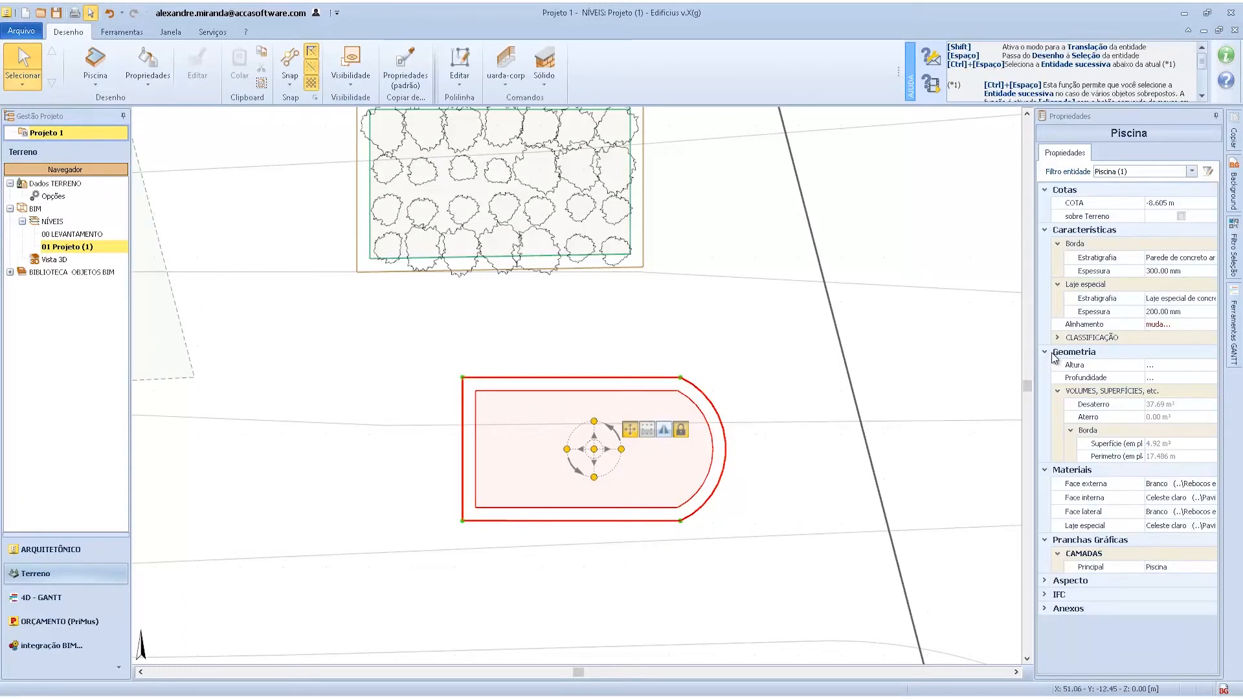
Review the pool's border thickness and height properties and examine the pool in the terrain's Vista 3D.
click(1178, 271)
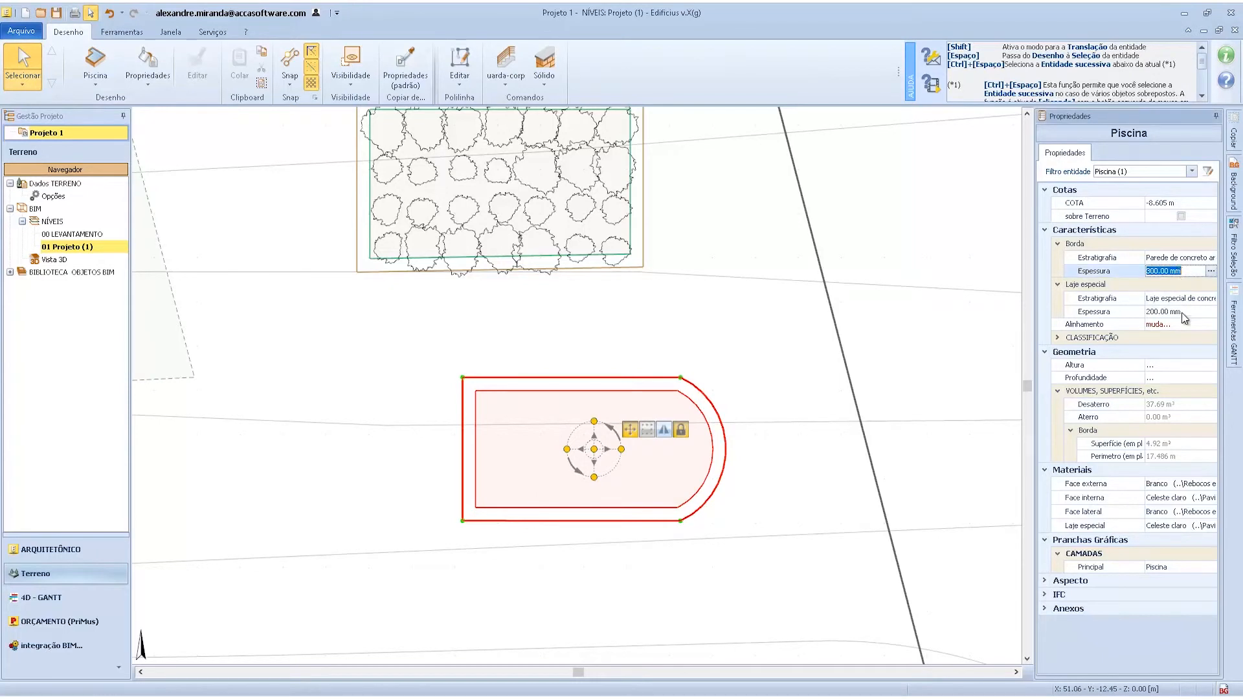
click(1178, 365)
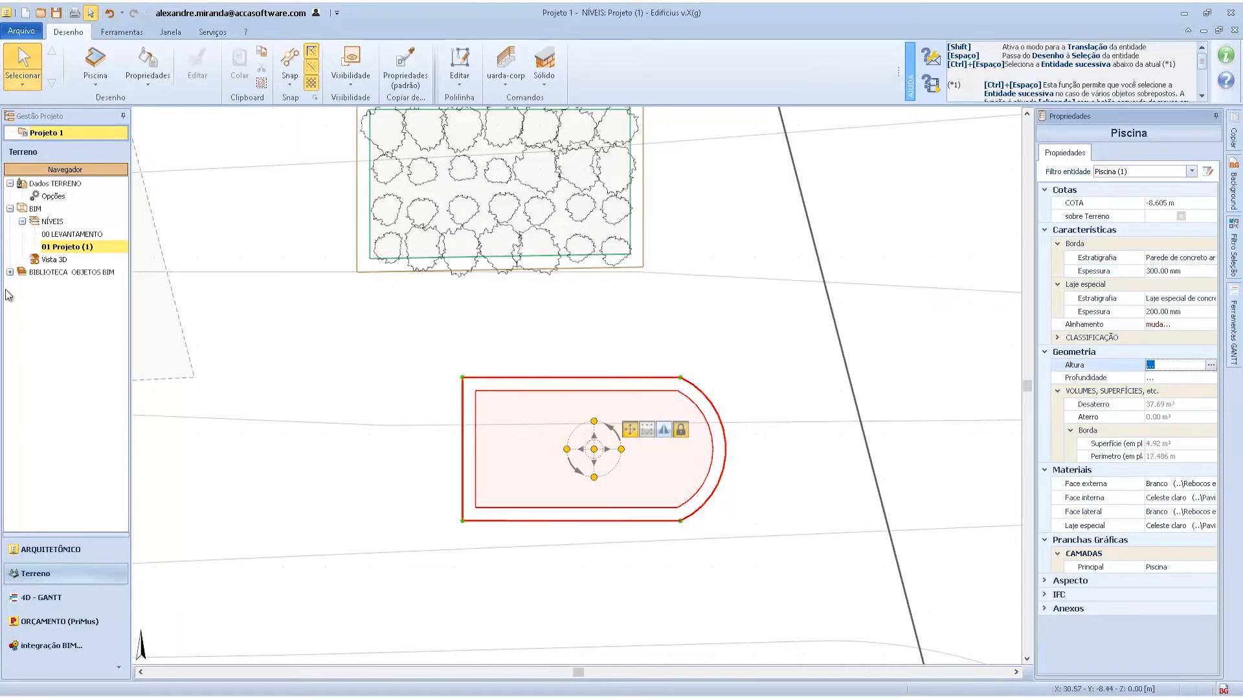
double_click(44, 260)
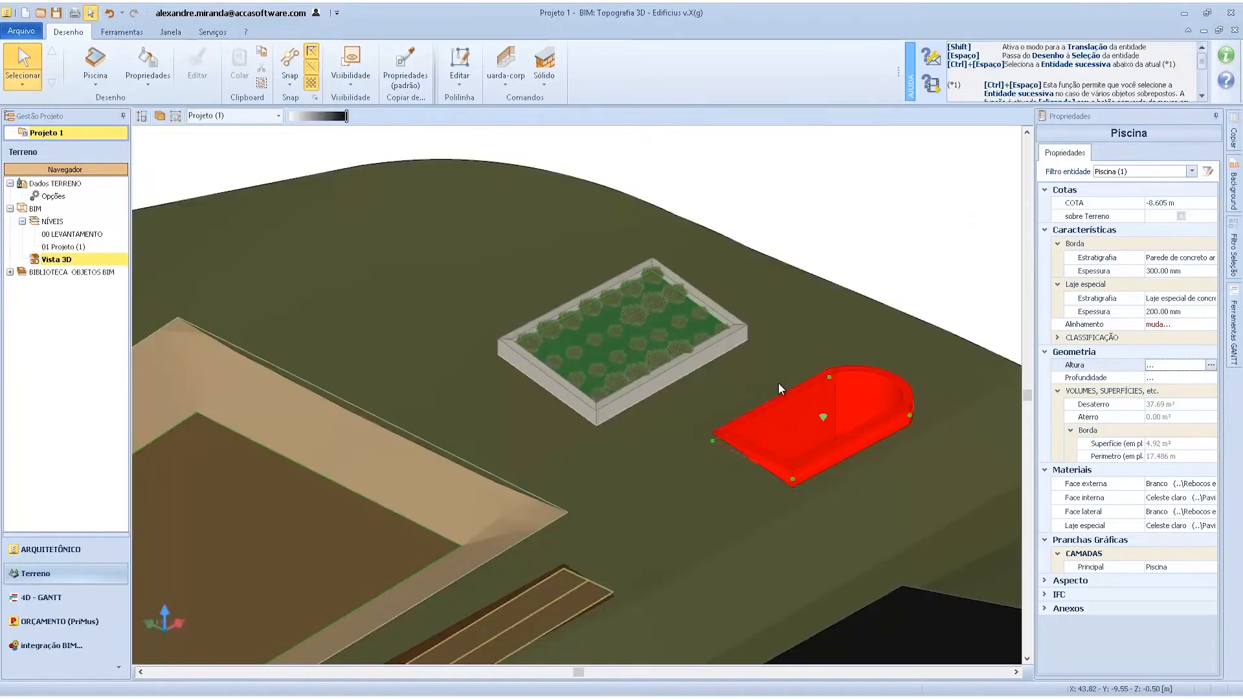
click(829, 242)
scroll(794, 432, up, 4)
middle_drag(794, 434, 859, 451)
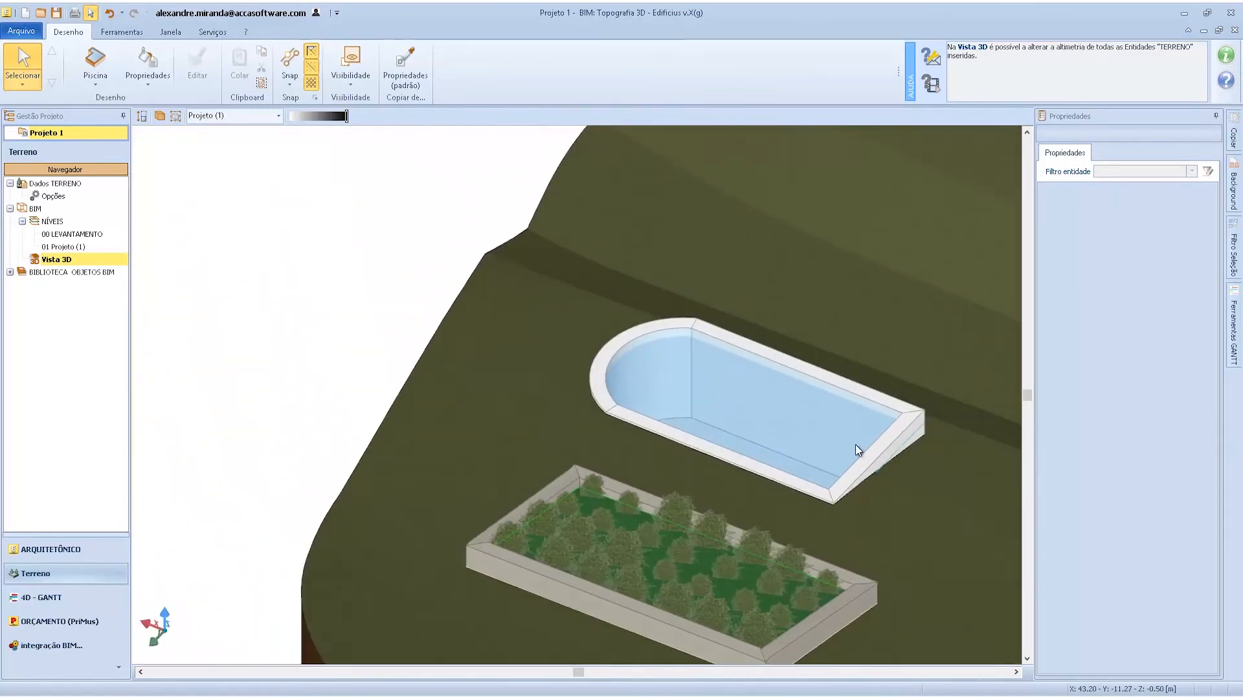
Set the Altura onda of the pool's water surface (Espelho de água) to 50 mm and review its wavelength and material.
click(793, 429)
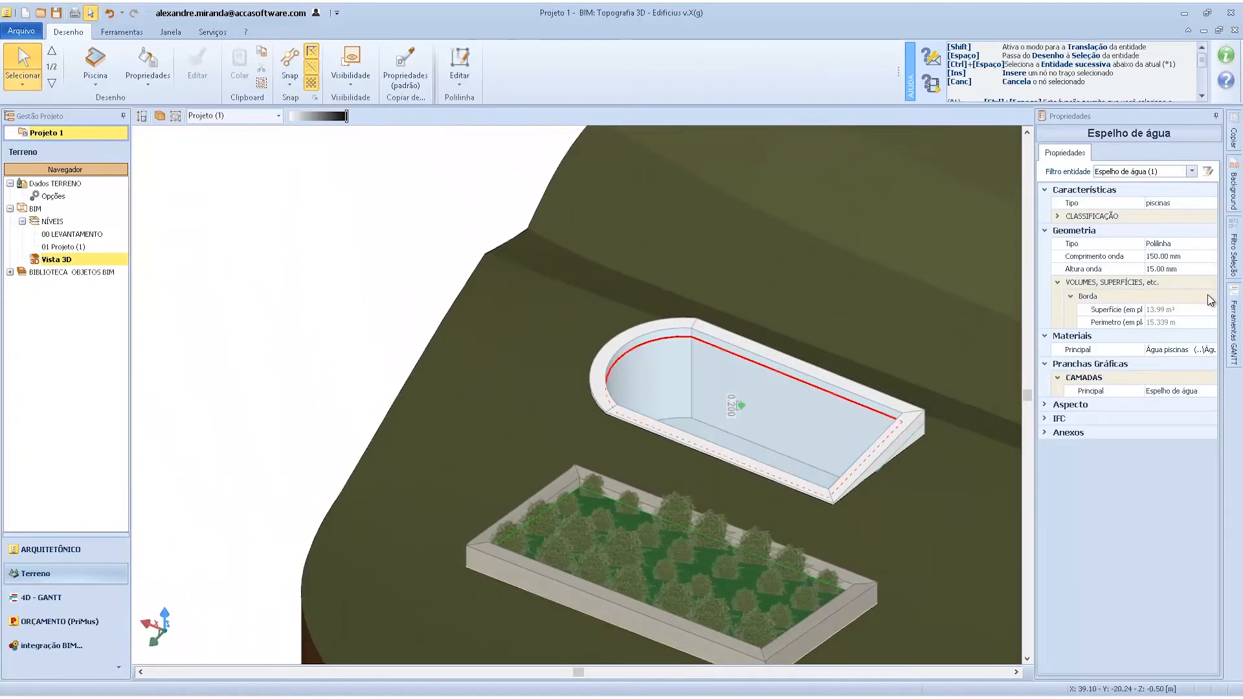
click(1205, 269)
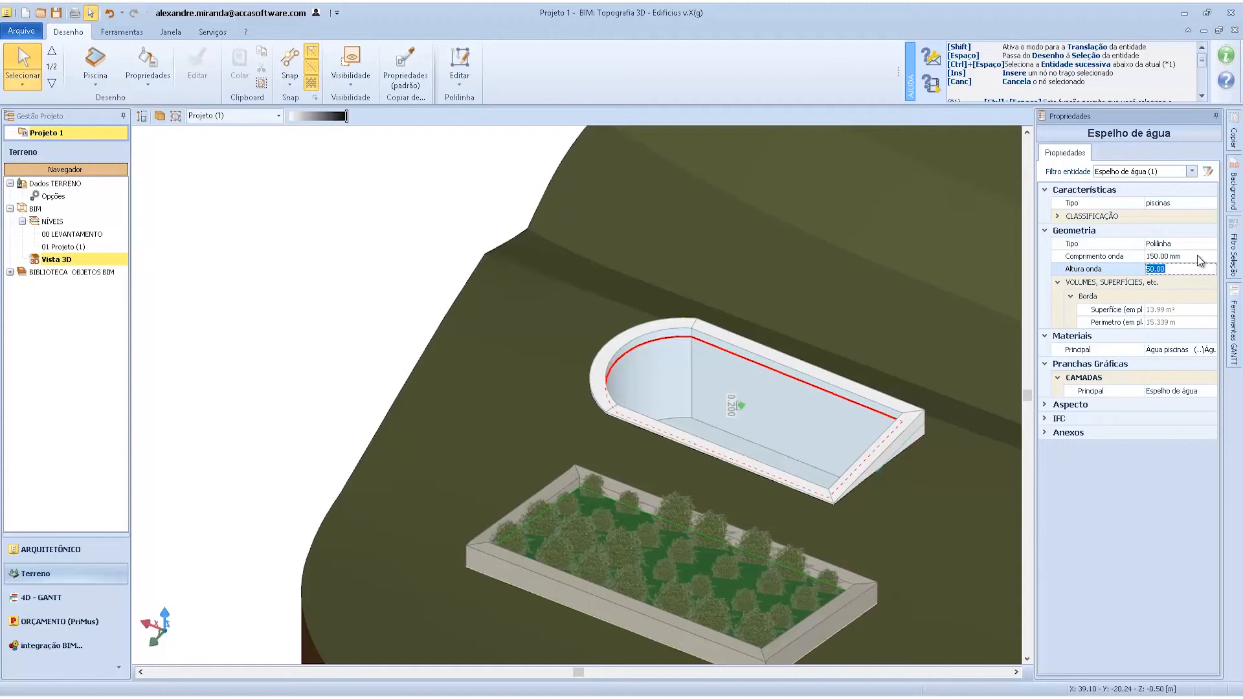
click(1197, 257)
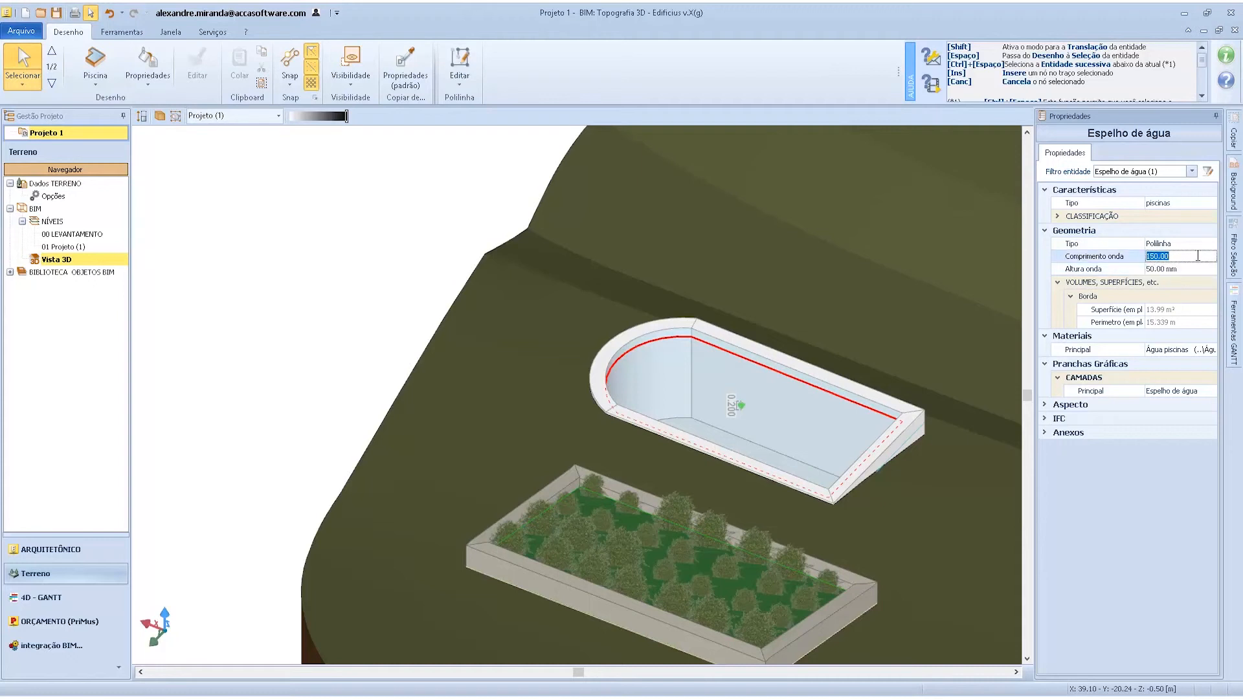
click(1176, 350)
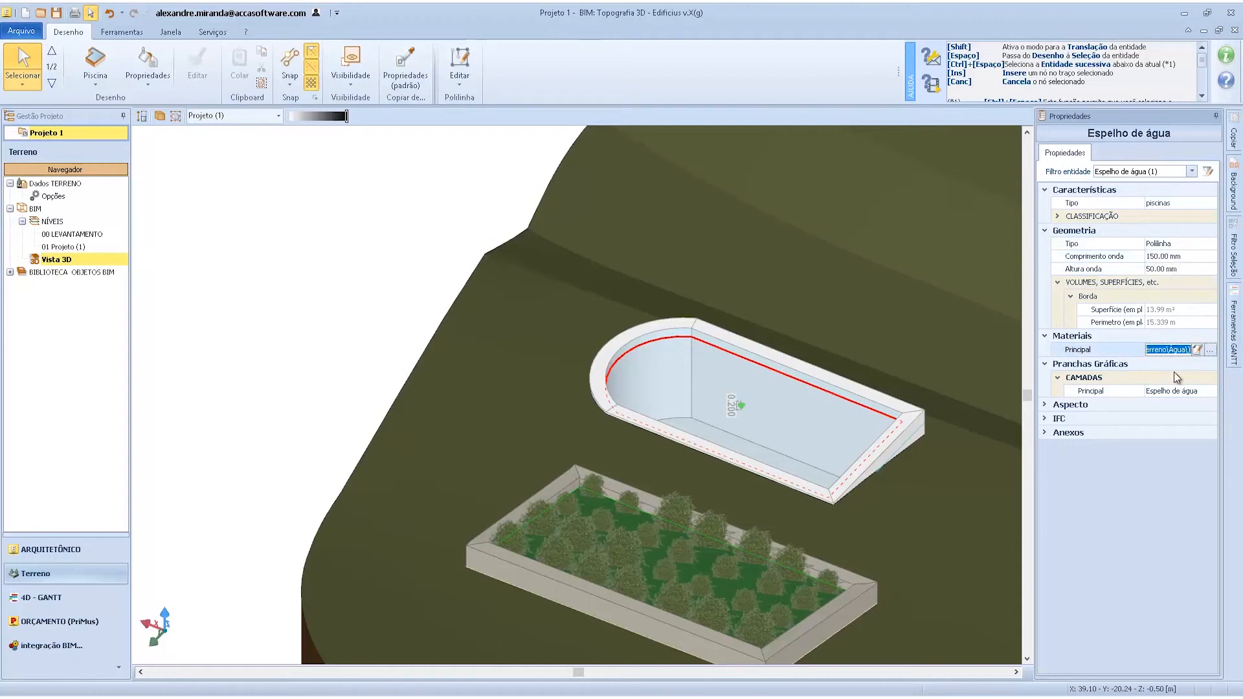
click(902, 413)
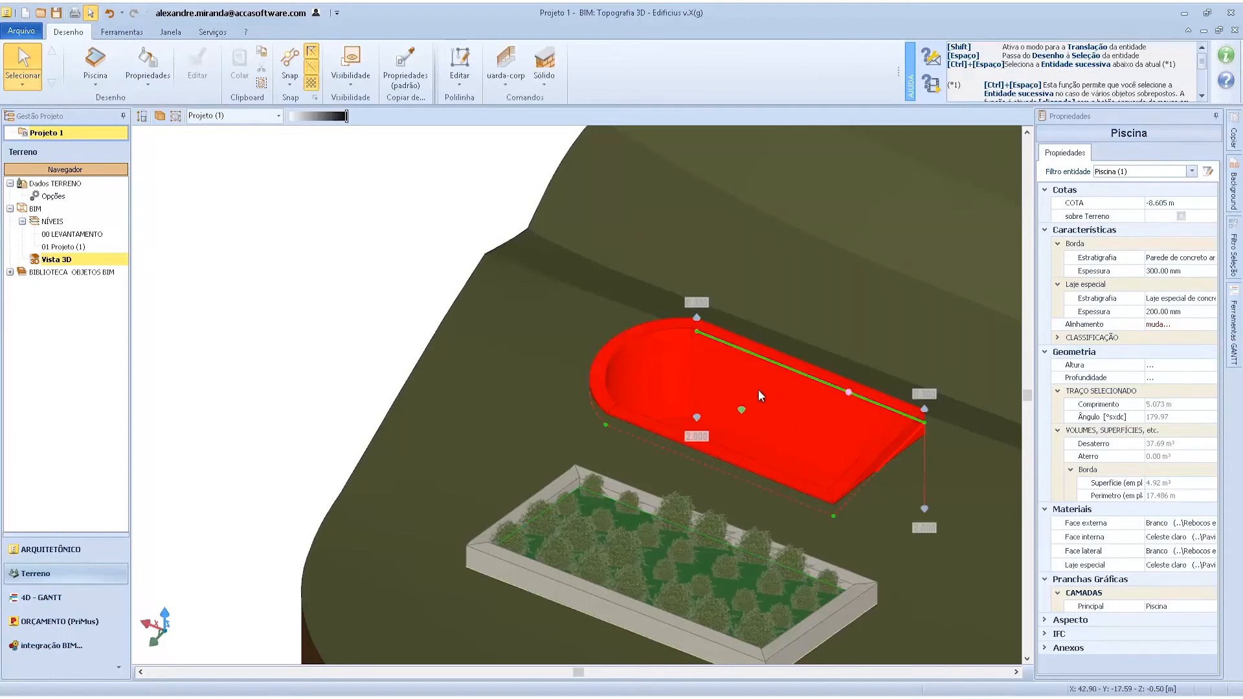
click(385, 236)
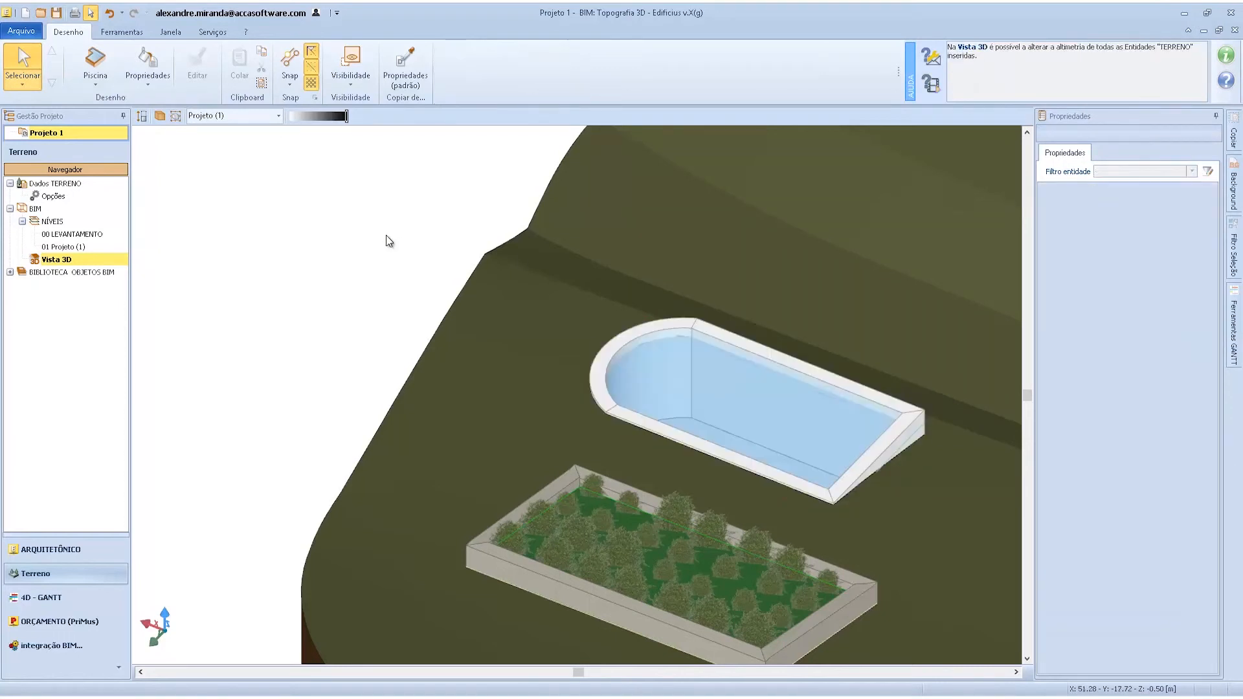
Switch to the ARQUITETÔNICO environment, maximize its drawing window and open the 3D (padrão) view.
scroll(410, 238, down, 4)
middle_drag(781, 361, 701, 371)
scroll(712, 364, down, 5)
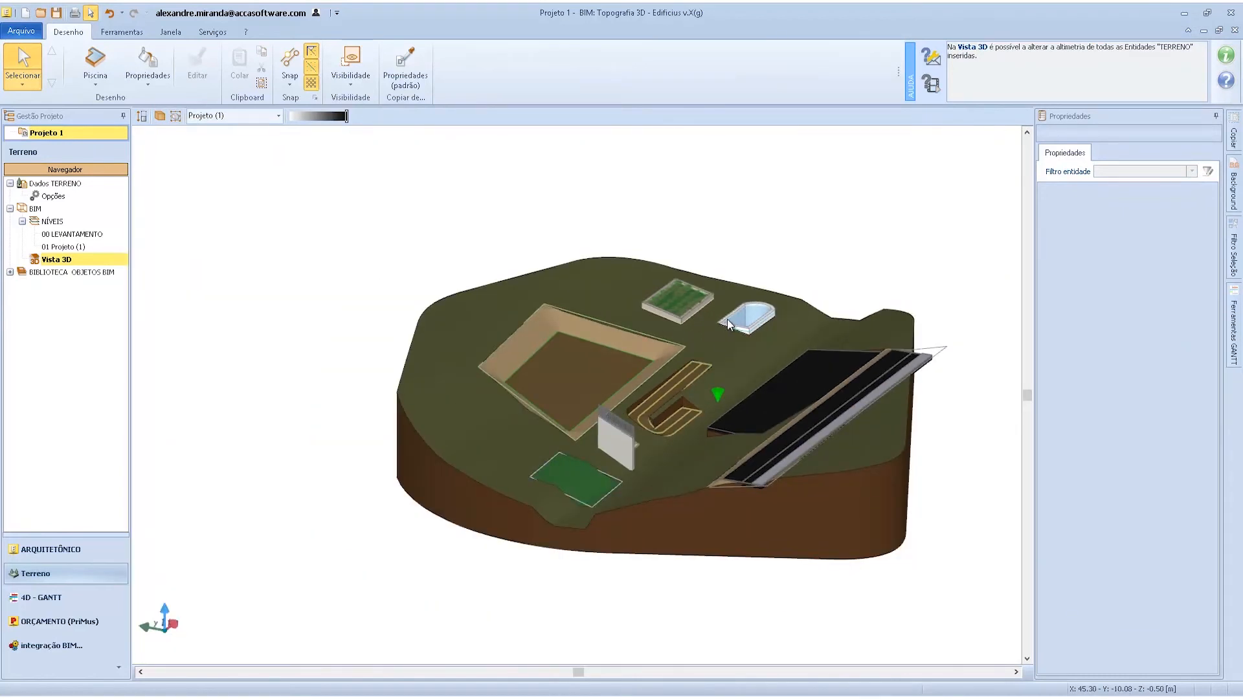
click(49, 550)
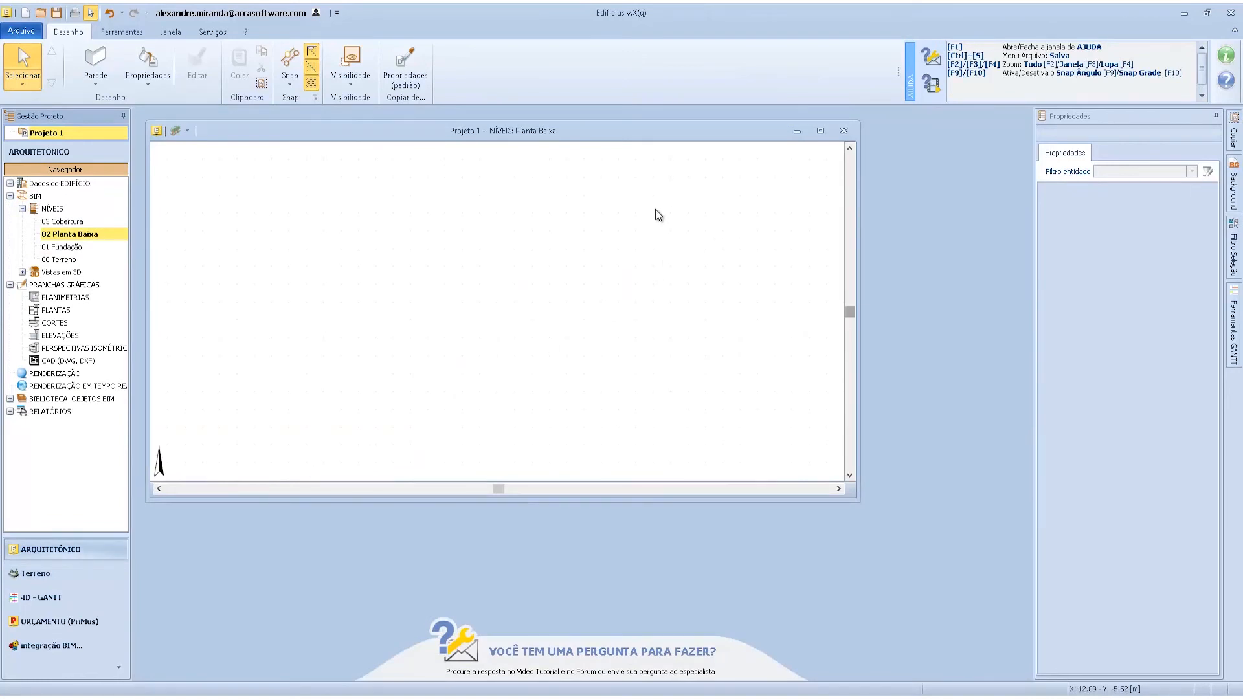
click(820, 130)
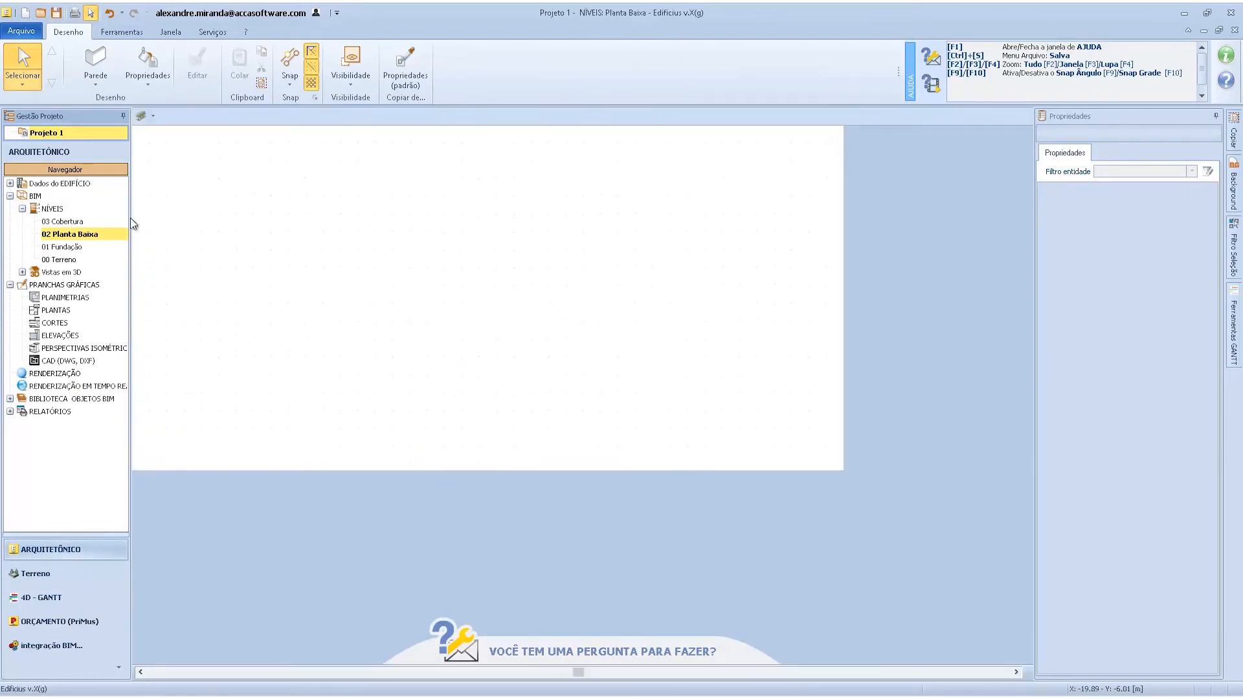
double_click(73, 274)
double_click(62, 285)
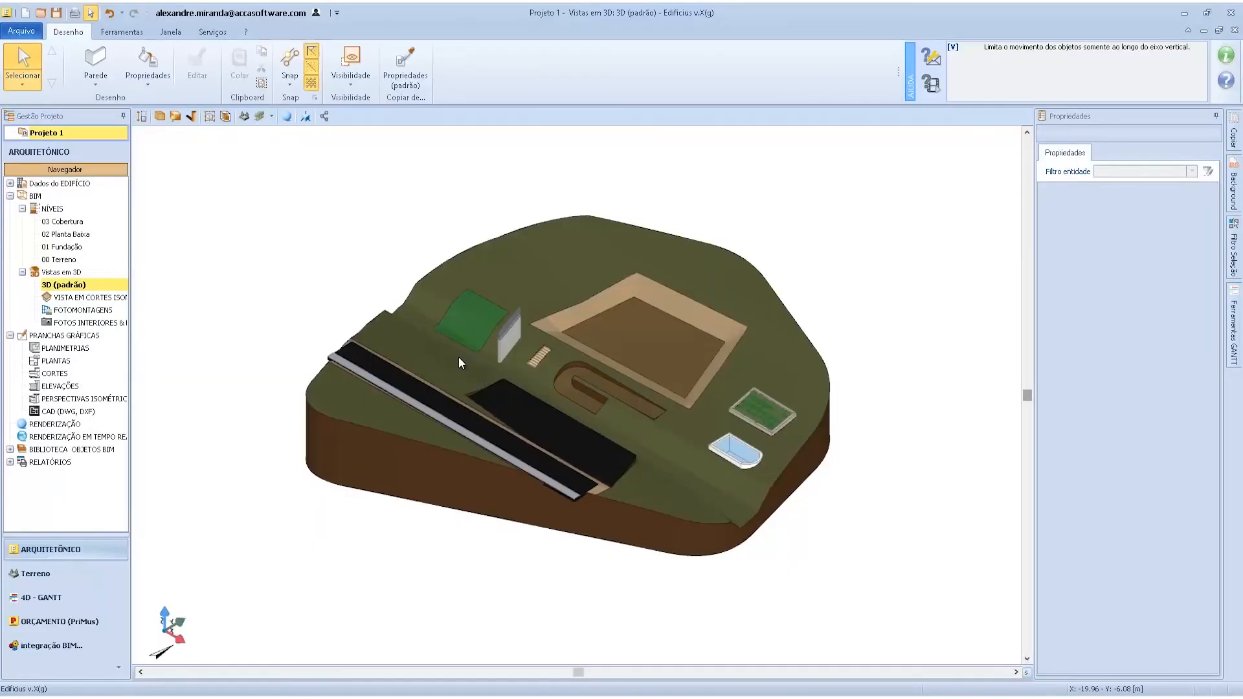
Examine the whole terrain model in the architectural 3D view and select the wall's railing to check its properties.
middle_drag(469, 354, 486, 293)
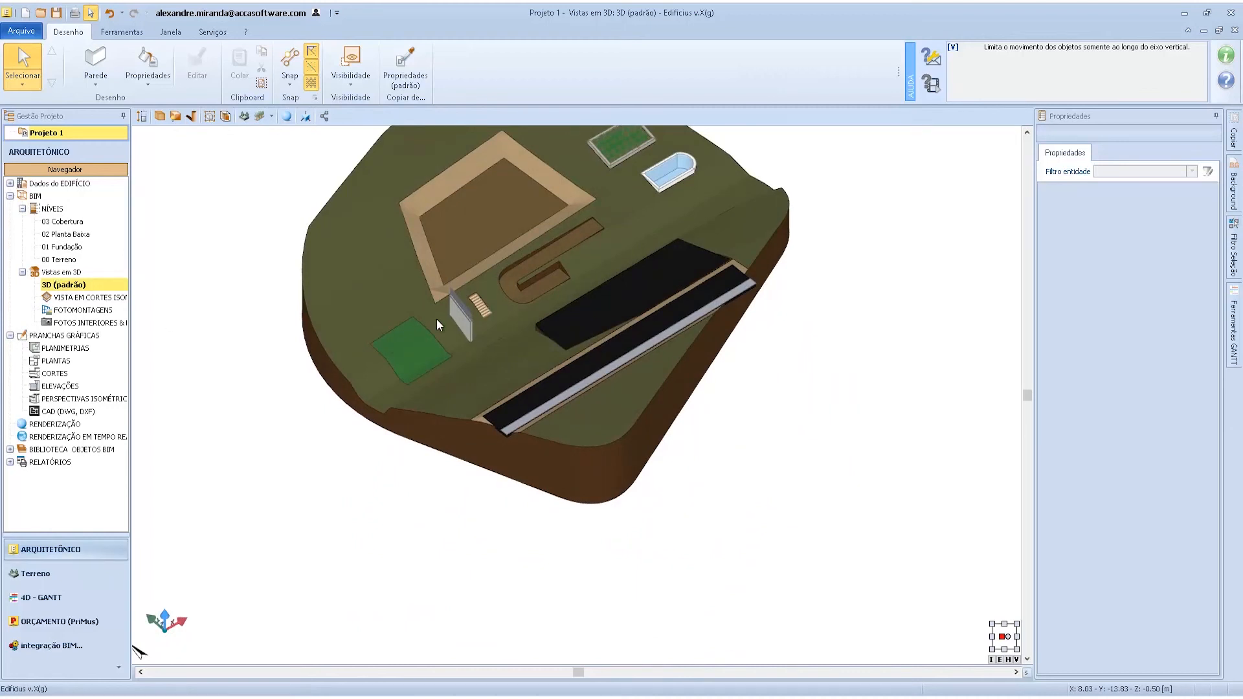
click(453, 318)
click(472, 319)
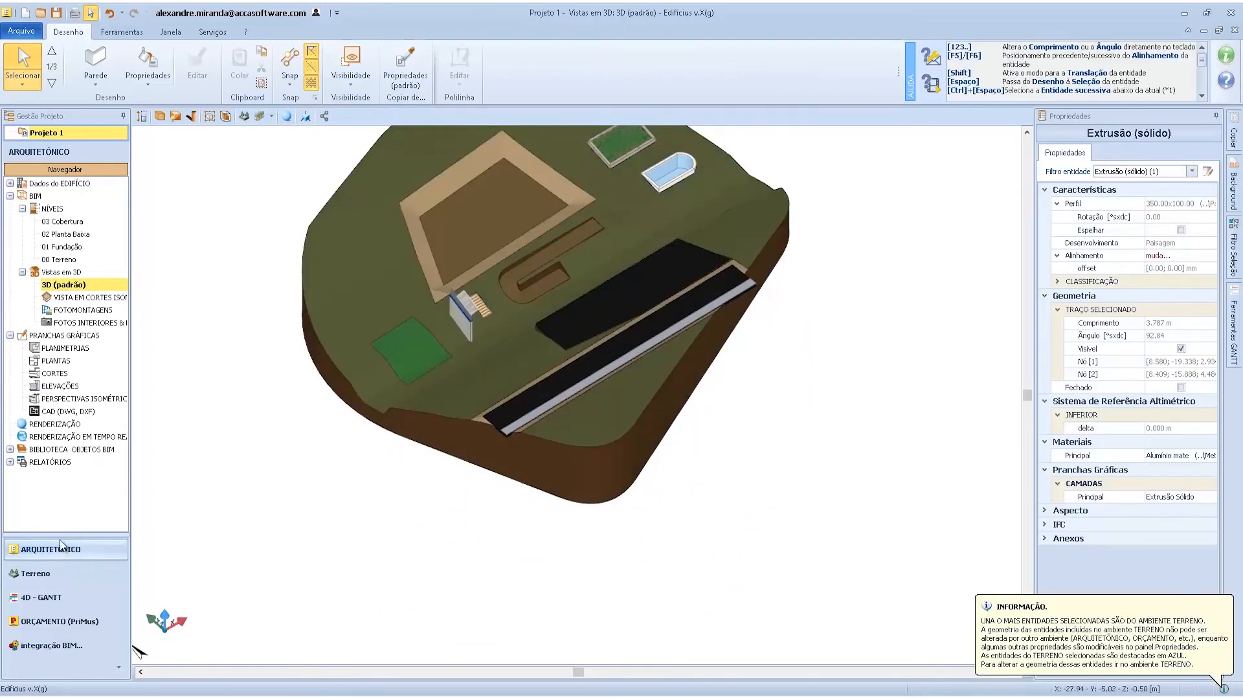
Open the 01 Fundação level plan and the 00 Terreno level plan.
click(65, 250)
double_click(64, 248)
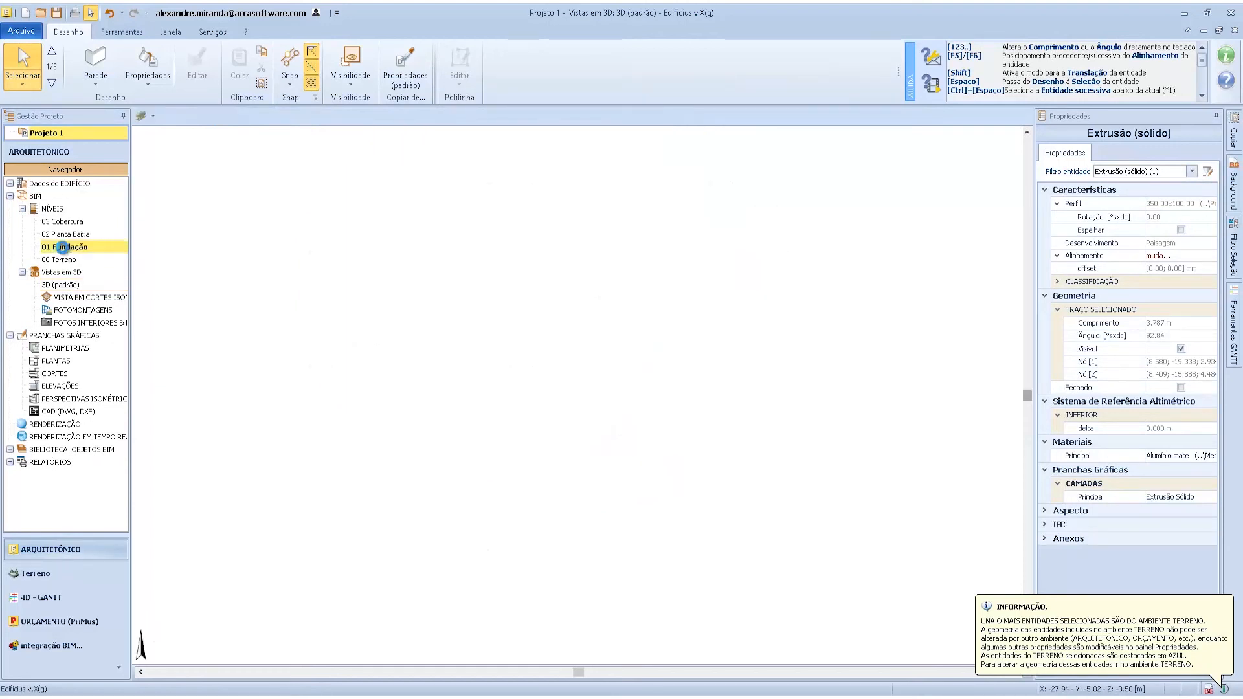
double_click(58, 259)
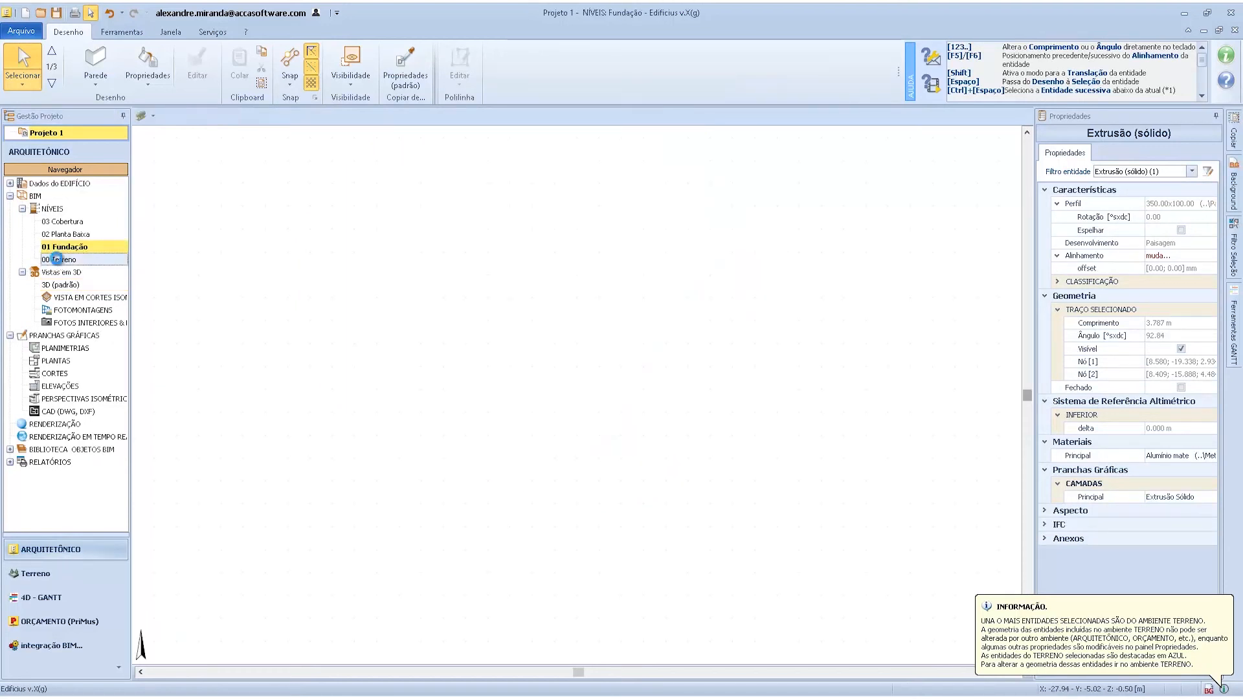
scroll(581, 528, up, 4)
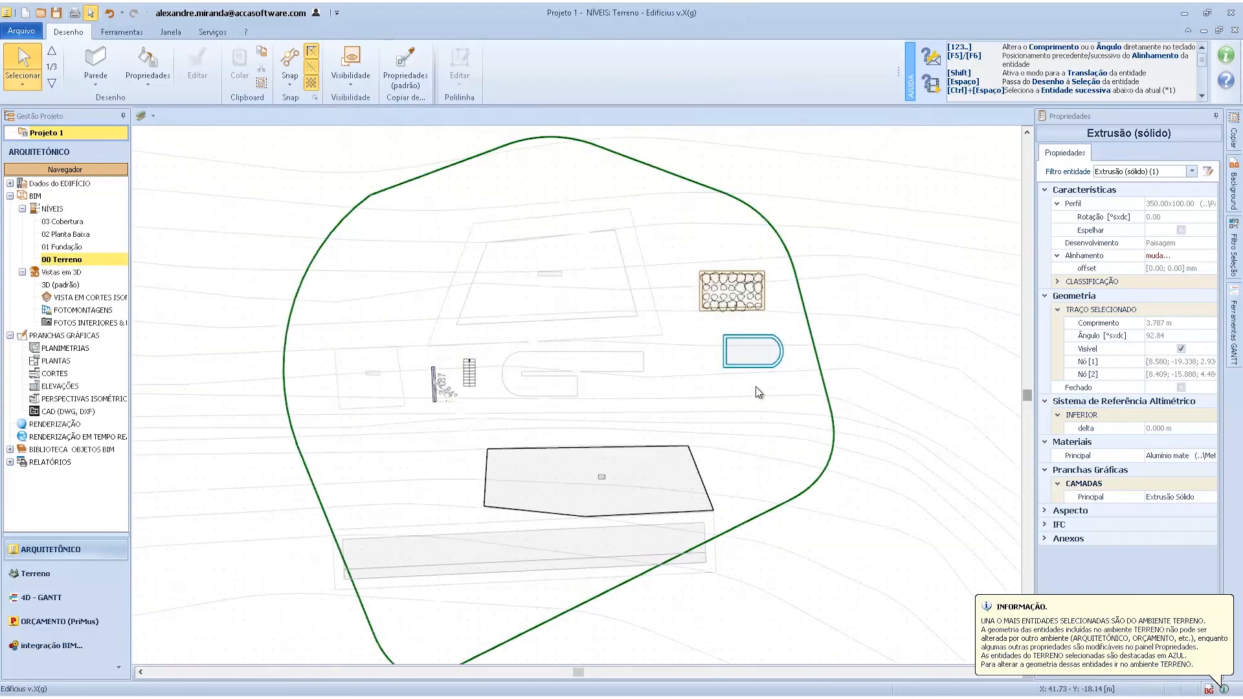
Inspect the pool, flower bed, stairs and wall on the 00 Terreno plan, up close and within the whole site.
click(753, 369)
click(742, 311)
click(472, 375)
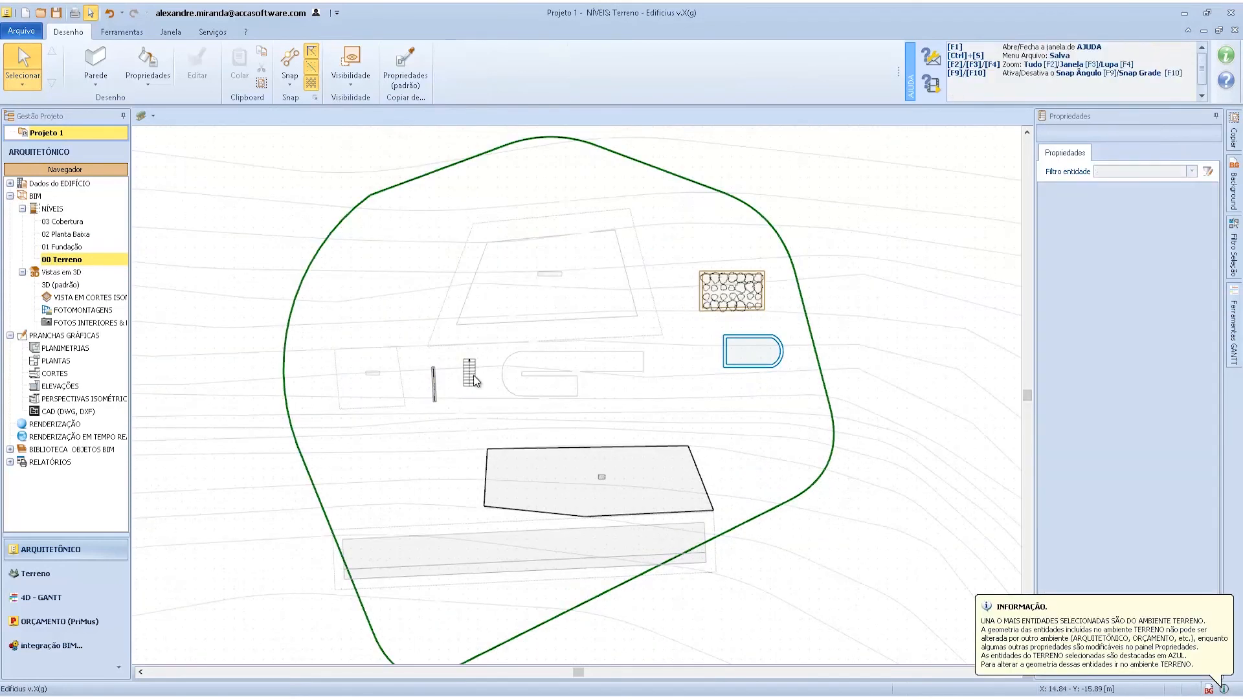
click(432, 384)
scroll(433, 387, up, 5)
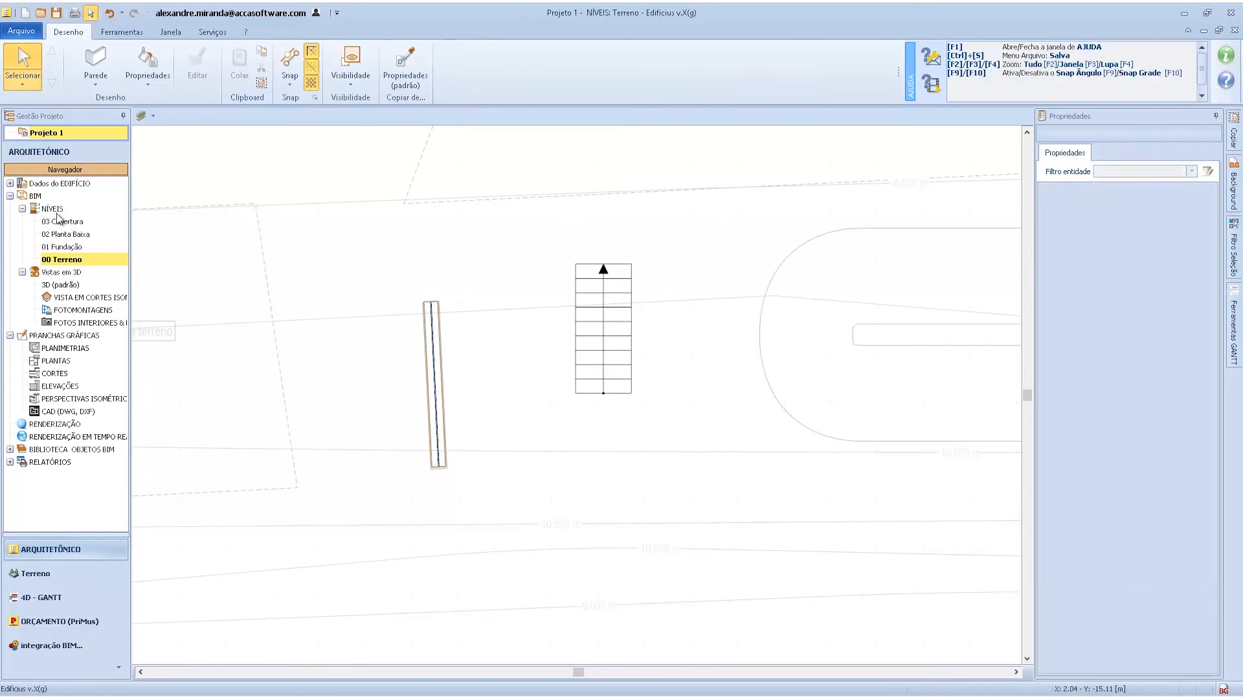
click(61, 260)
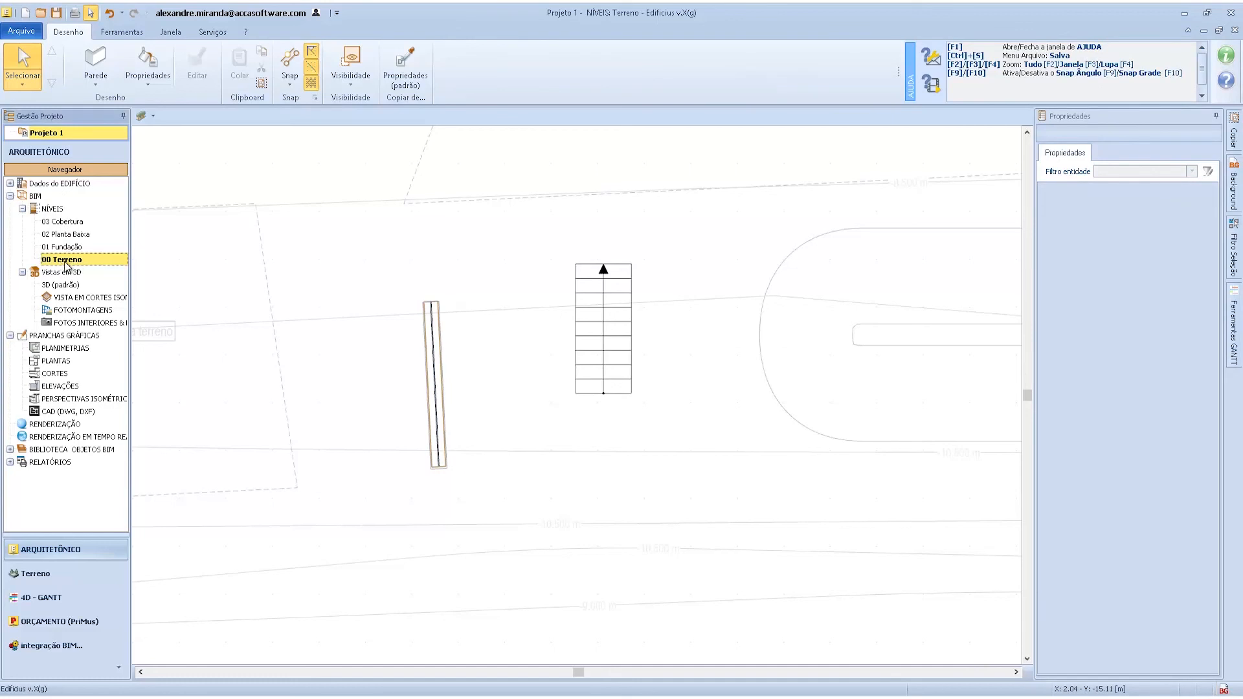
scroll(352, 377, down, 8)
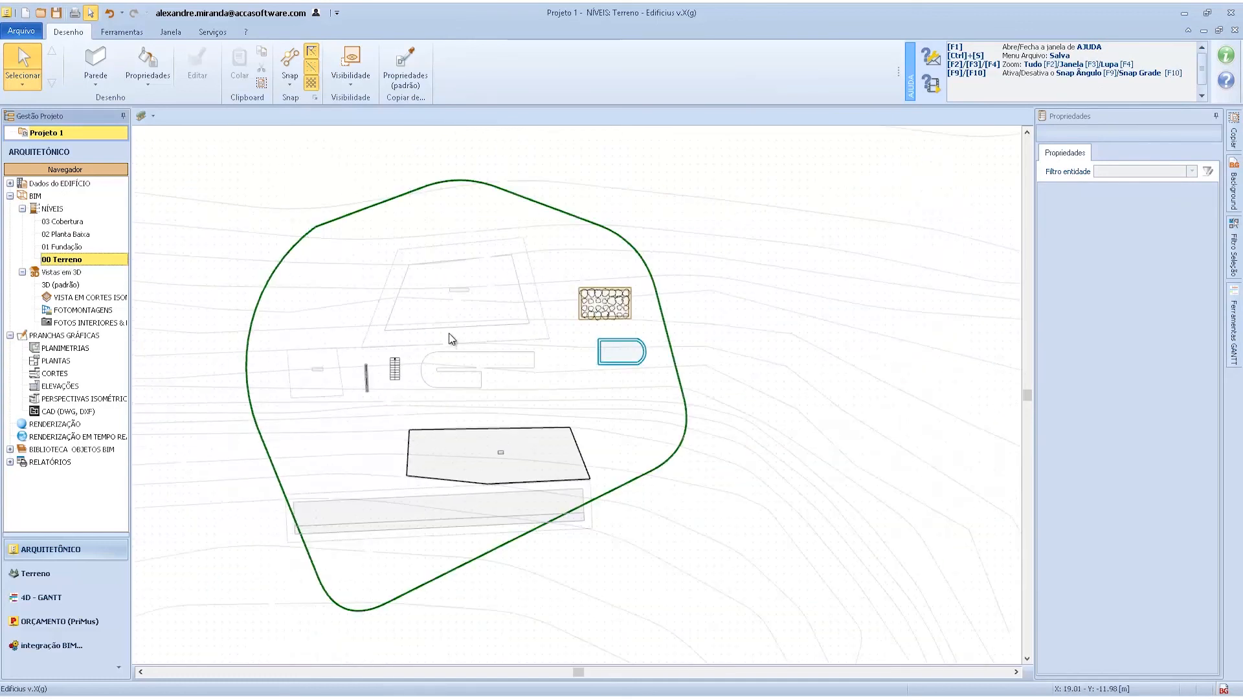